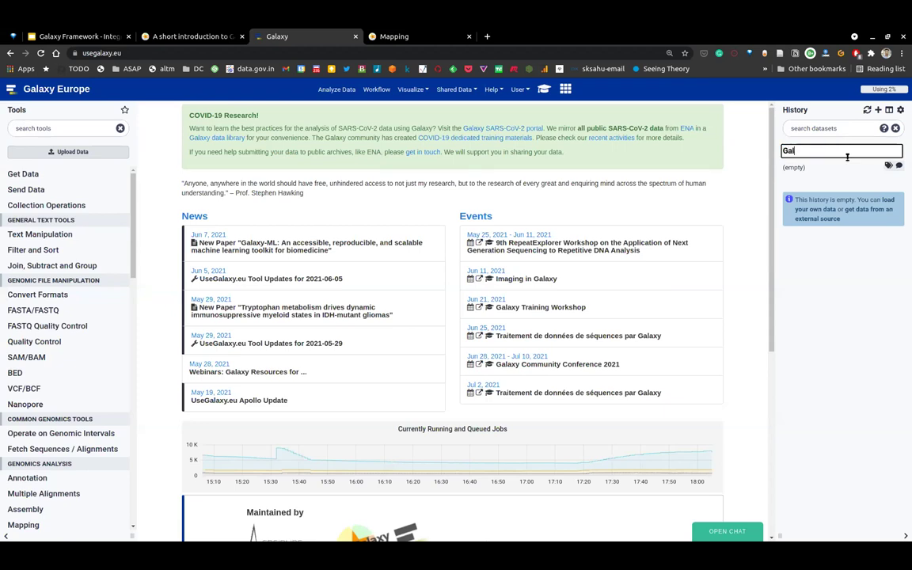
# Name the current history "Galaxy workshop Bioinfo".
pyautogui.write('workshop Bi')
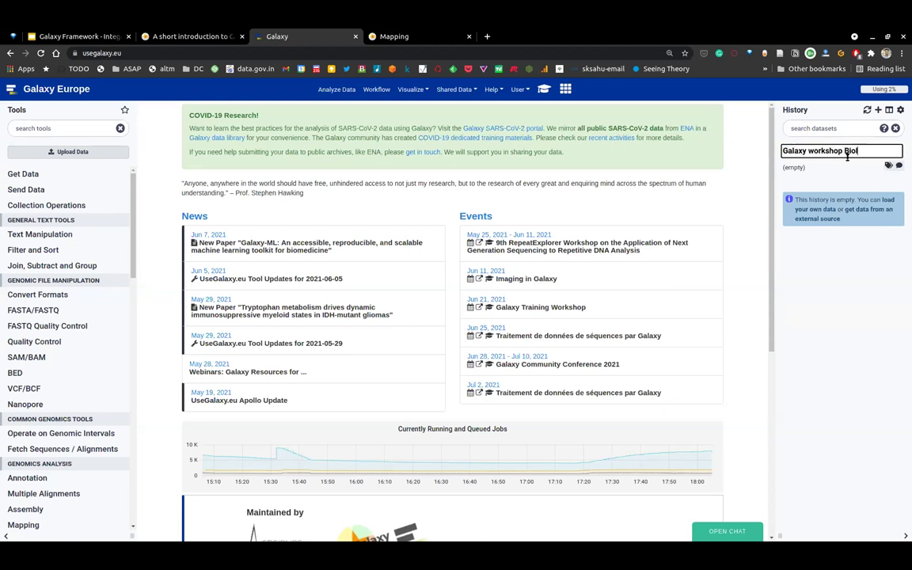
pyautogui.write('oinfo')
pyautogui.press('Return')
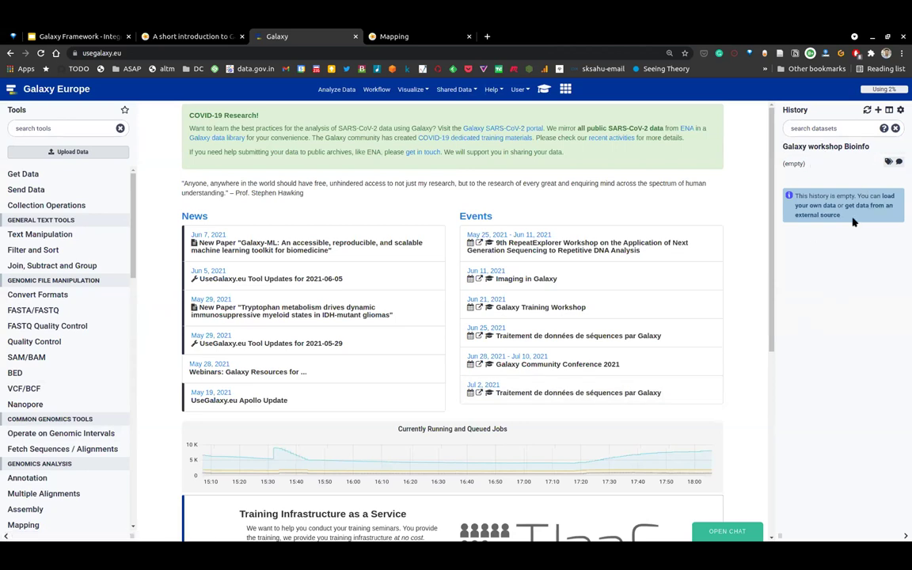
pyautogui.moveTo(824, 296); pyautogui.dragTo(788, 158)
pyautogui.click(827, 305)
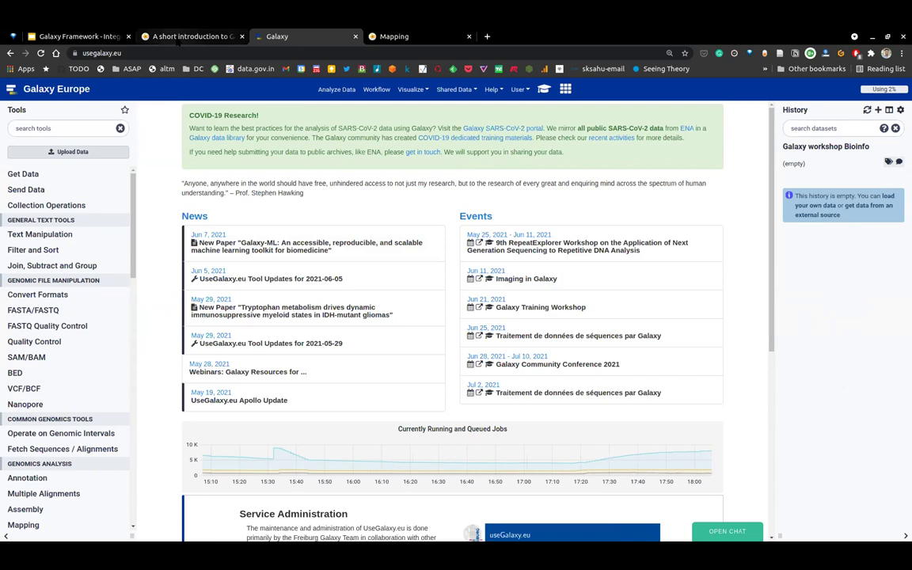
# Review the tutorial up to its file upload instructions and open Galaxy's data upload dialog.
pyautogui.click(180, 38)
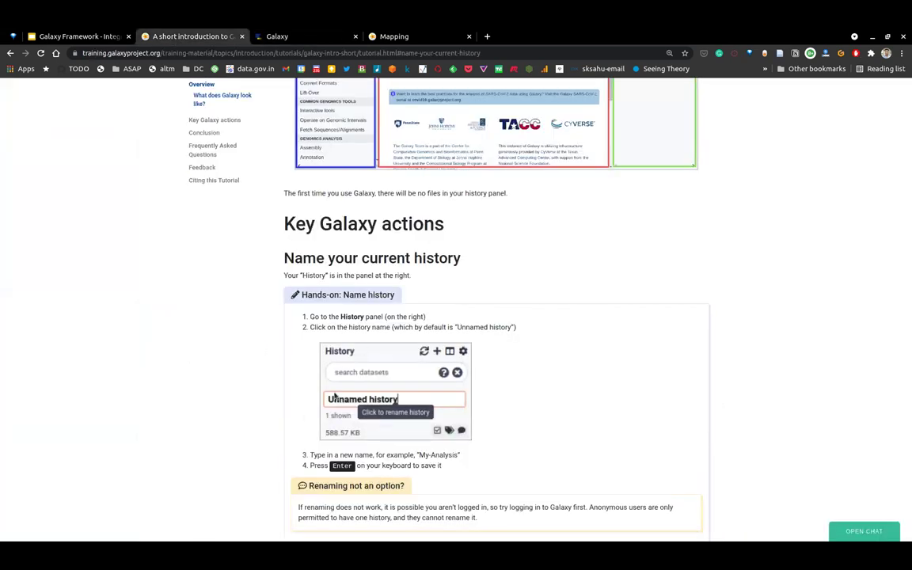
pyautogui.scroll(-2, 288, 429)
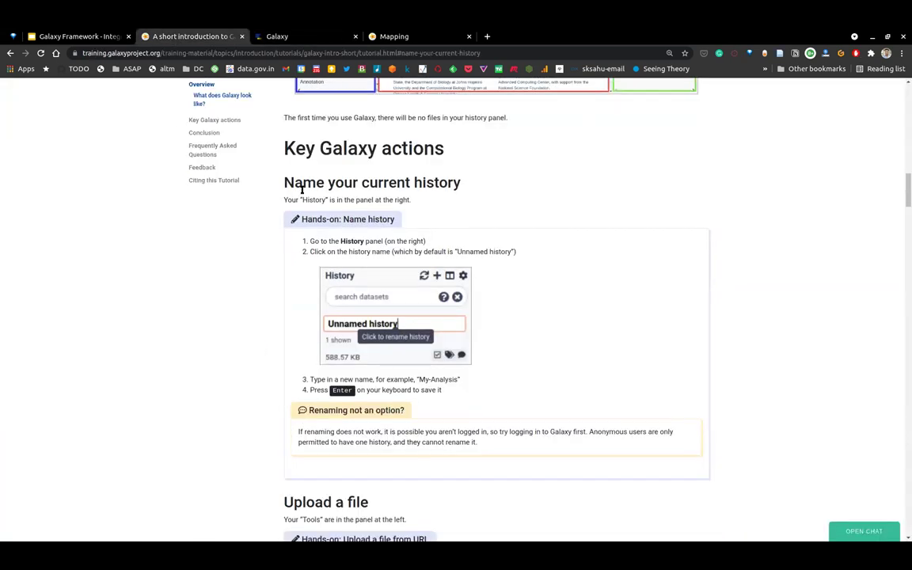
pyautogui.scroll(-4, 267, 402)
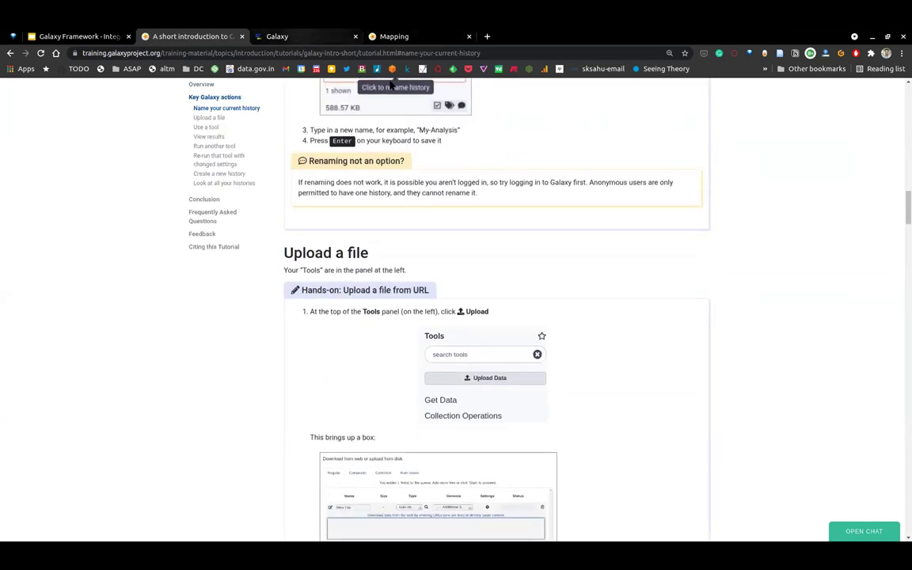
pyautogui.click(304, 36)
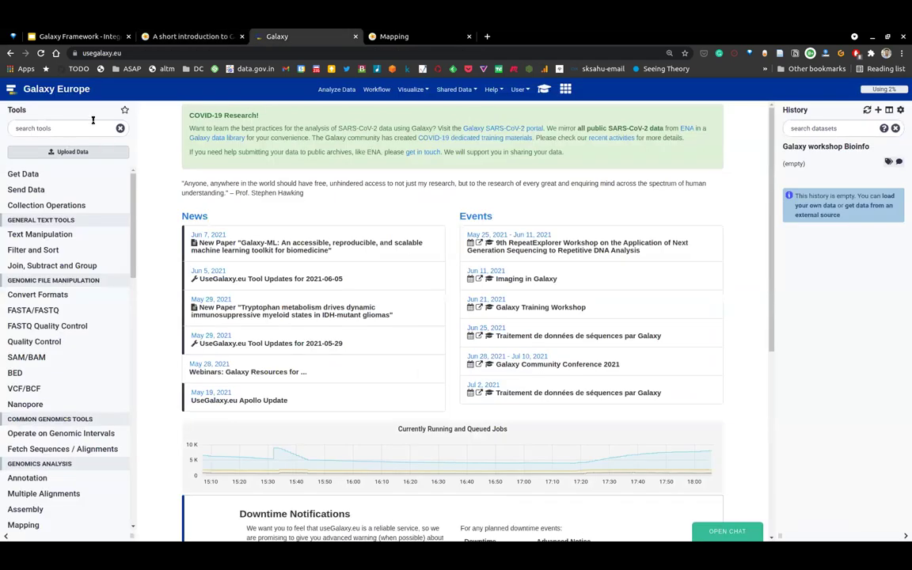
pyautogui.click(60, 155)
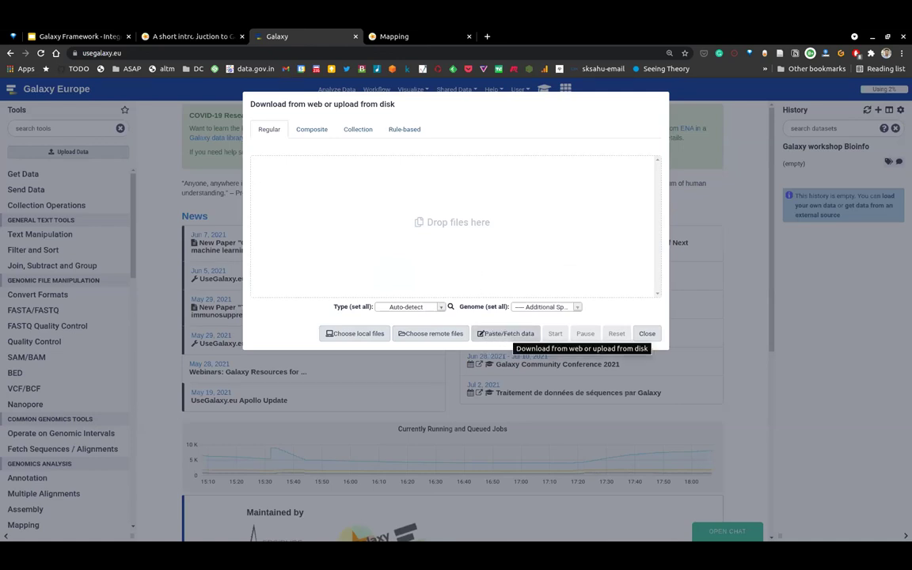
# Copy the mutant_R1.fastq address from the tutorial's "Upload a file from URL" section.
pyautogui.click(190, 35)
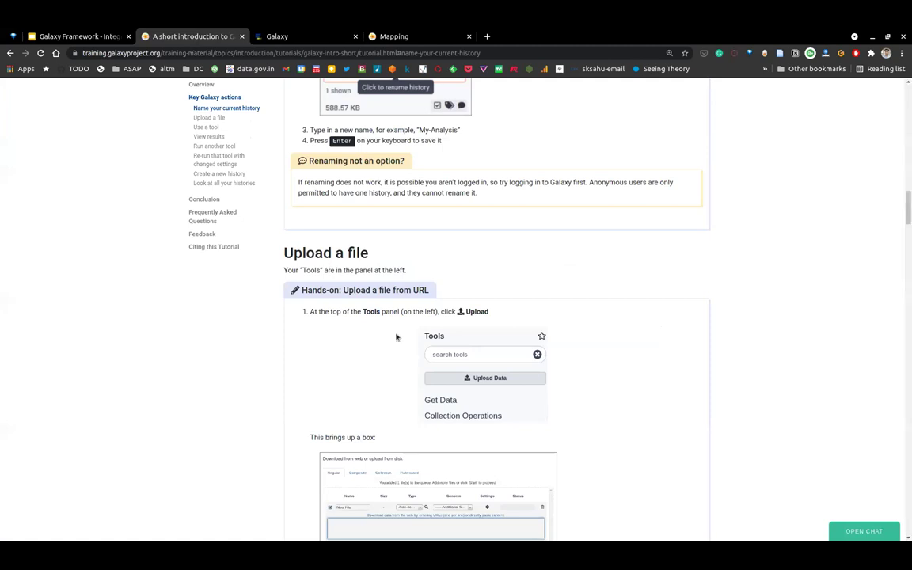
pyautogui.scroll(-3, 410, 354)
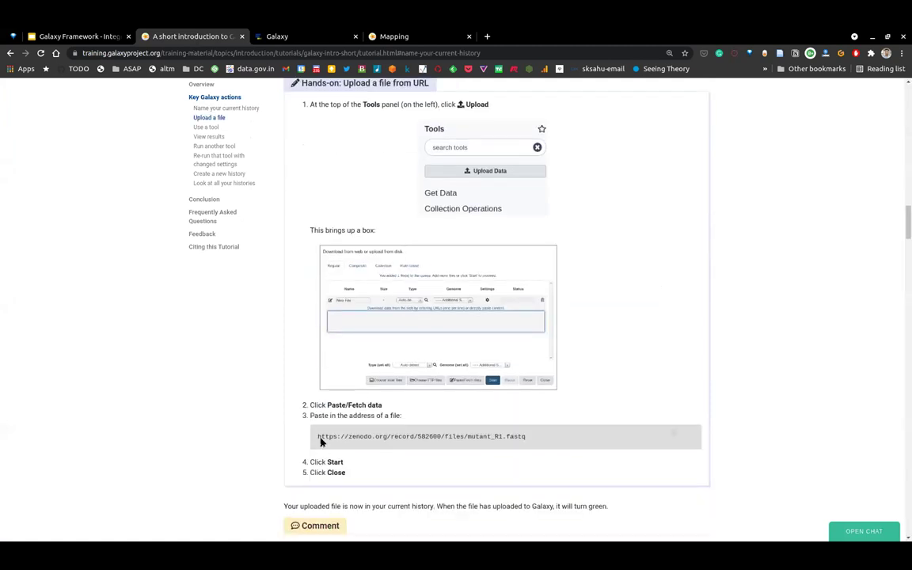
pyautogui.moveTo(317, 436); pyautogui.dragTo(484, 436)
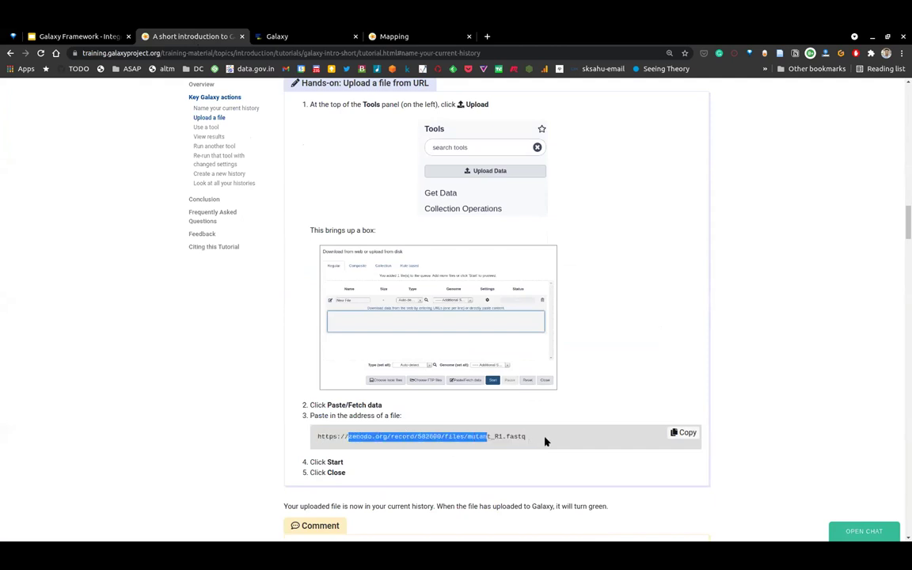
pyautogui.click(597, 439)
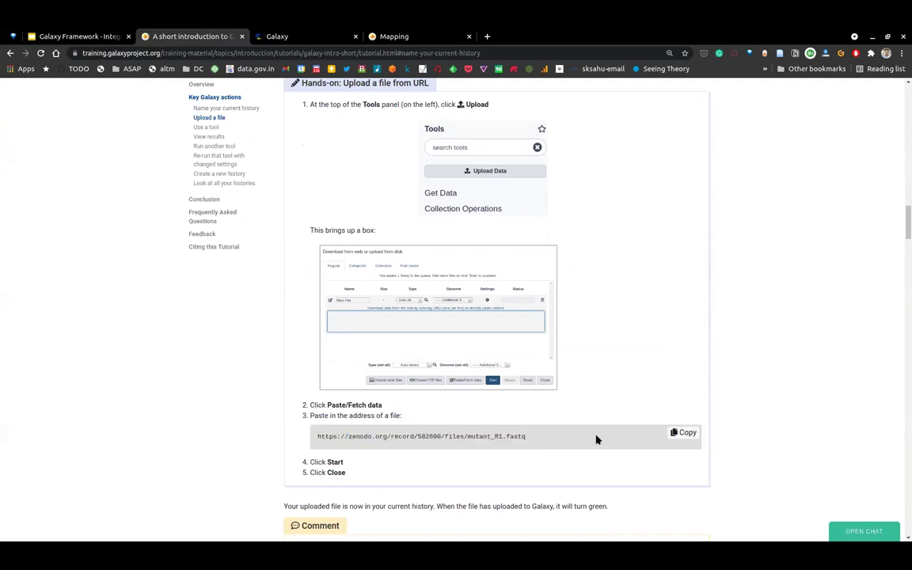
pyautogui.click(677, 433)
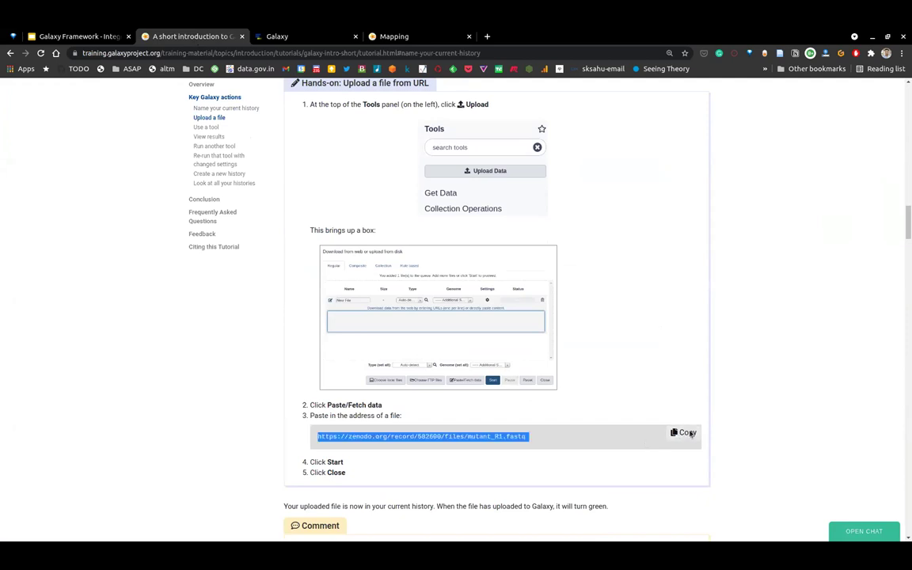
pyautogui.click(297, 42)
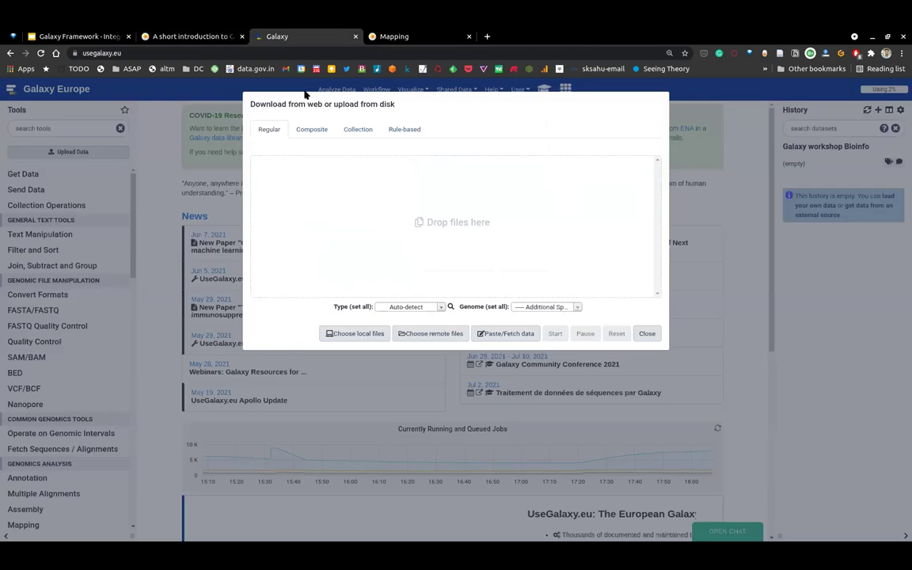
pyautogui.click(494, 333)
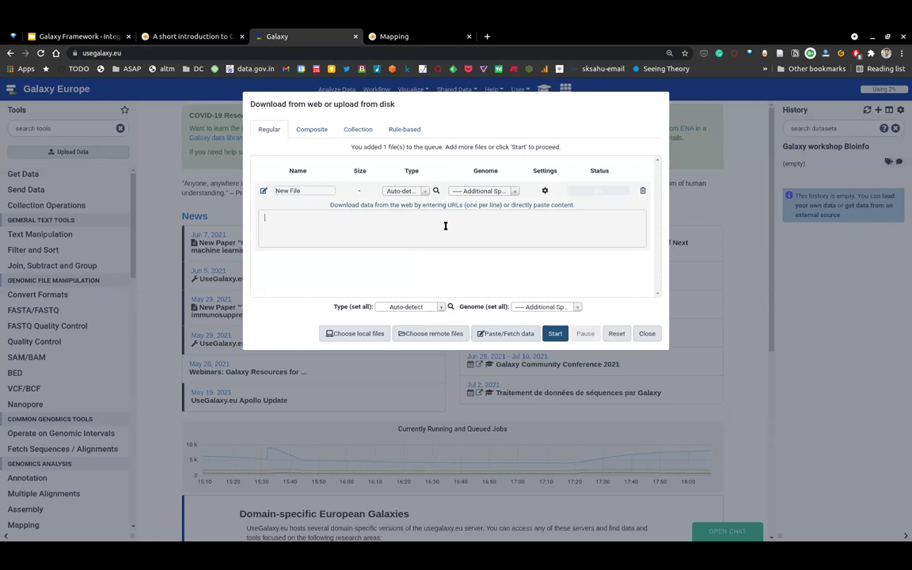
pyautogui.hotkey('ctrl', 'v')
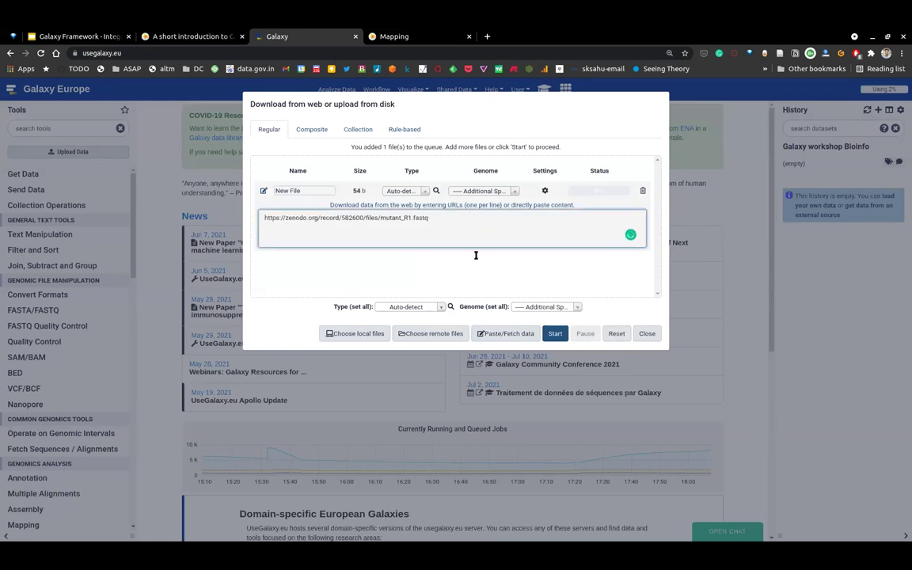
pyautogui.click(555, 334)
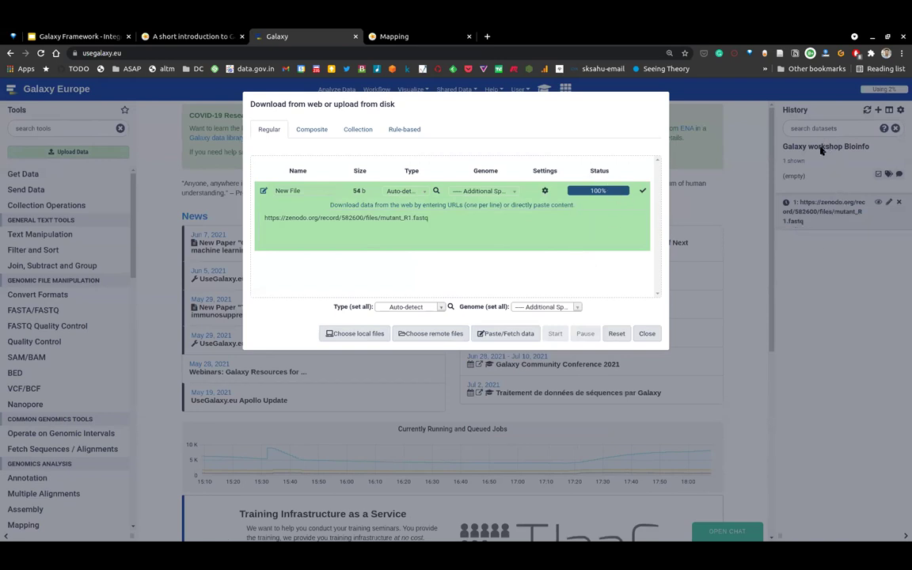
pyautogui.click(646, 333)
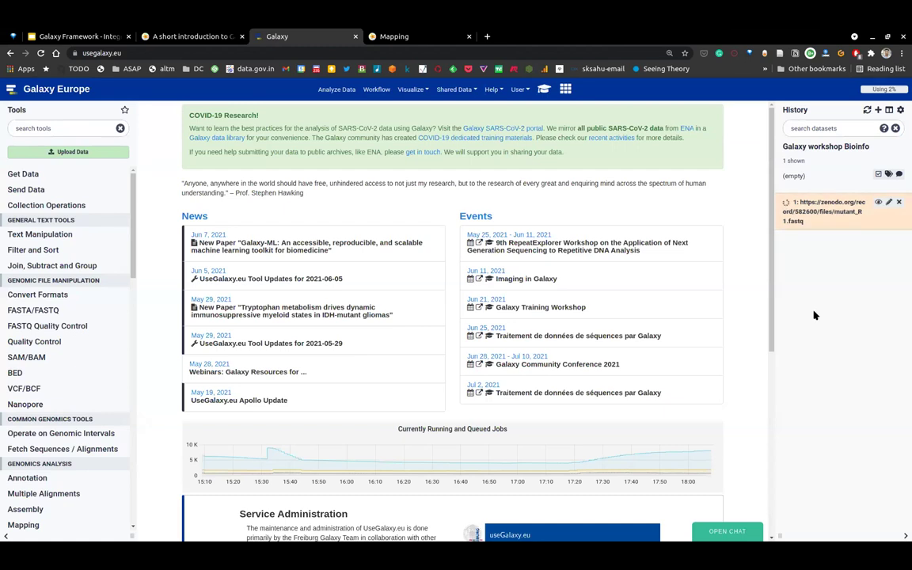
# Copy the mutant_R1.fastq address from the tutorial again and return to Galaxy.
pyautogui.click(179, 37)
pyautogui.click(676, 436)
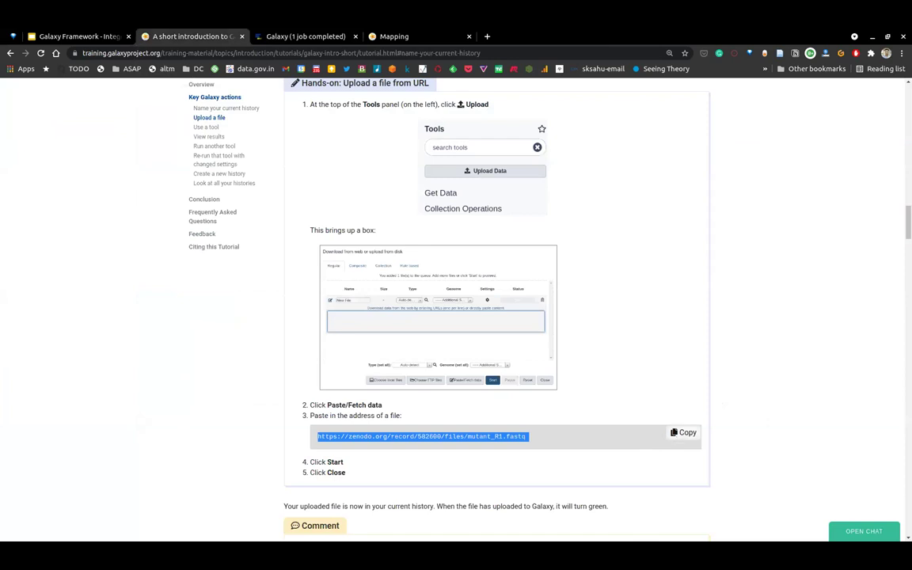
pyautogui.hotkey('alt', 'Tab')
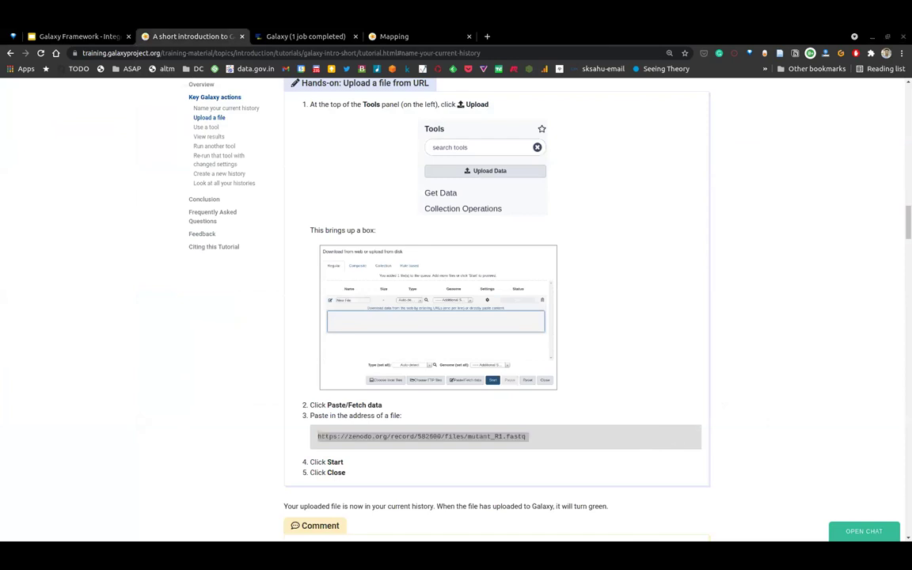
pyautogui.hotkey('alt', 'Tab')
pyautogui.click(307, 36)
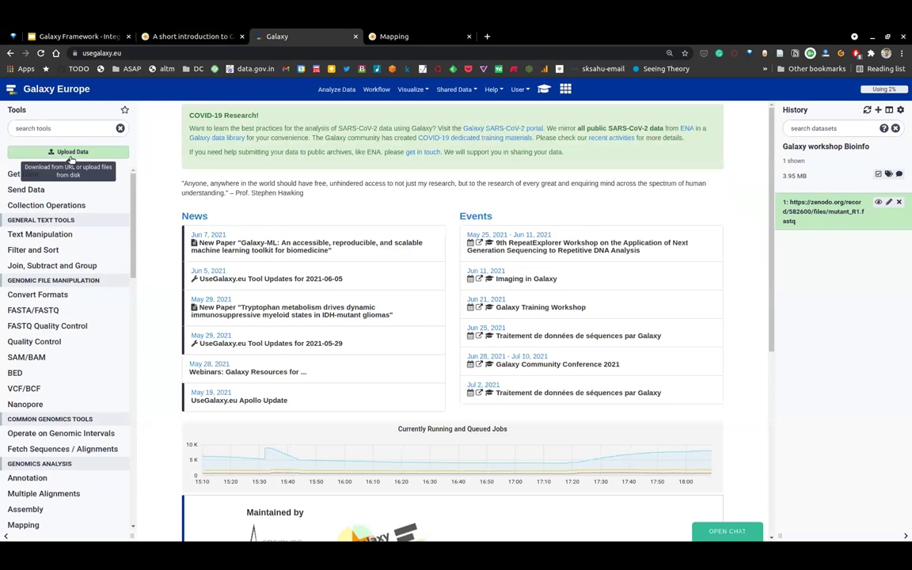
pyautogui.click(73, 152)
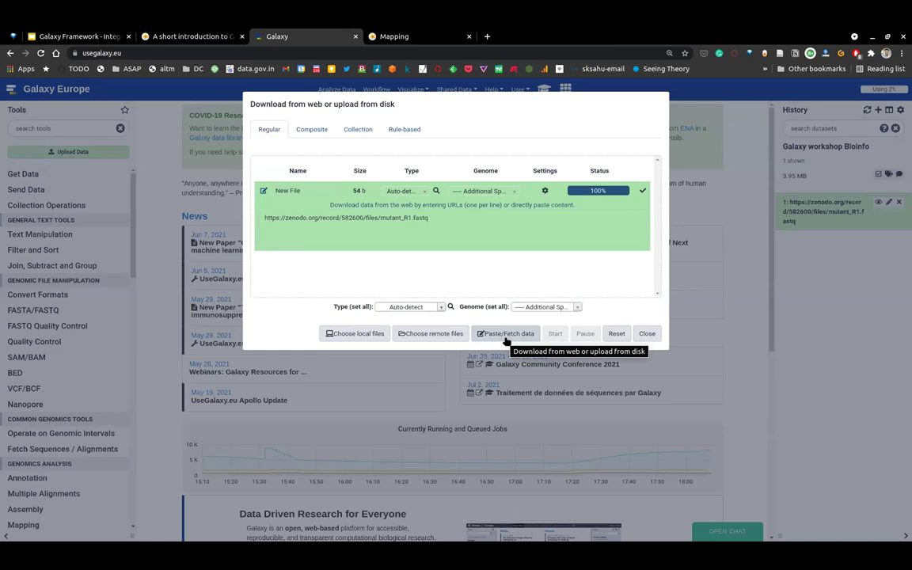
pyautogui.click(744, 259)
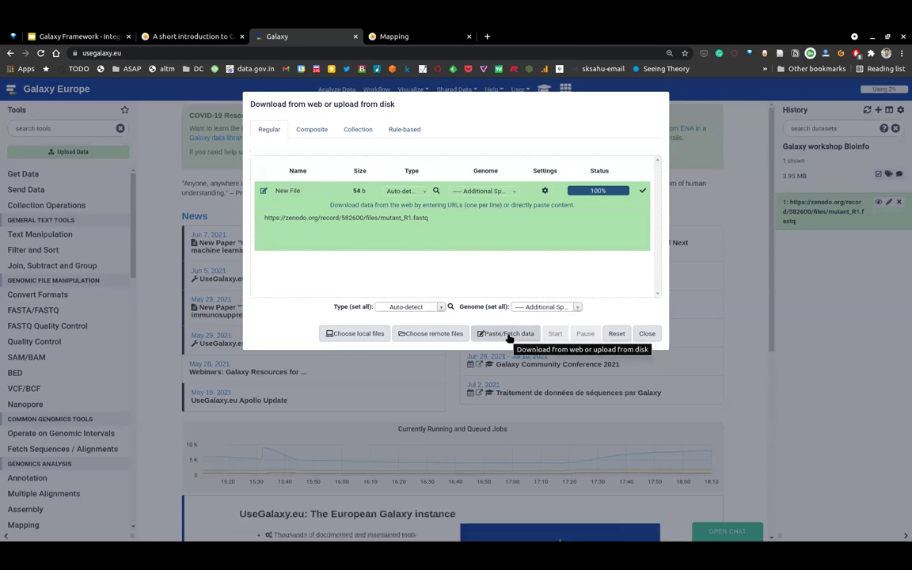
pyautogui.click(507, 333)
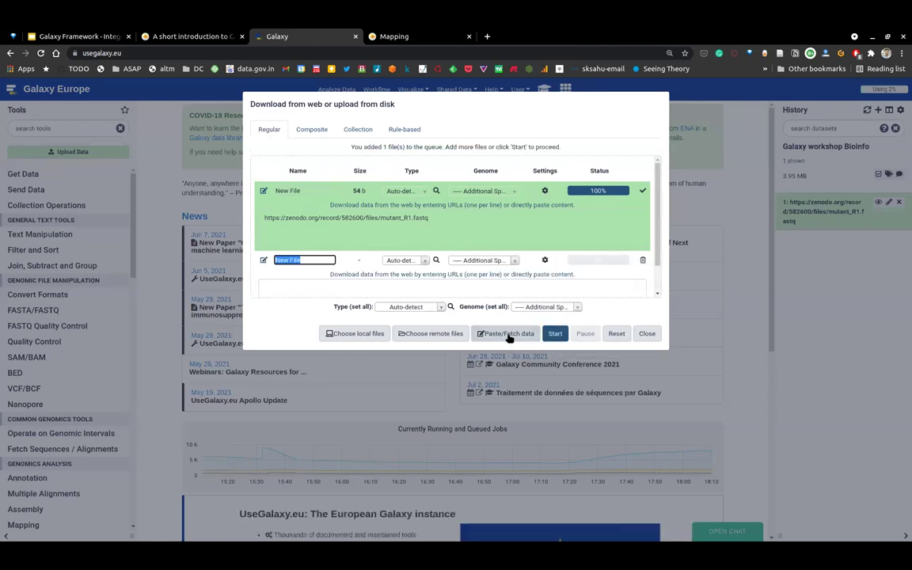
pyautogui.scroll(-1, 415, 263)
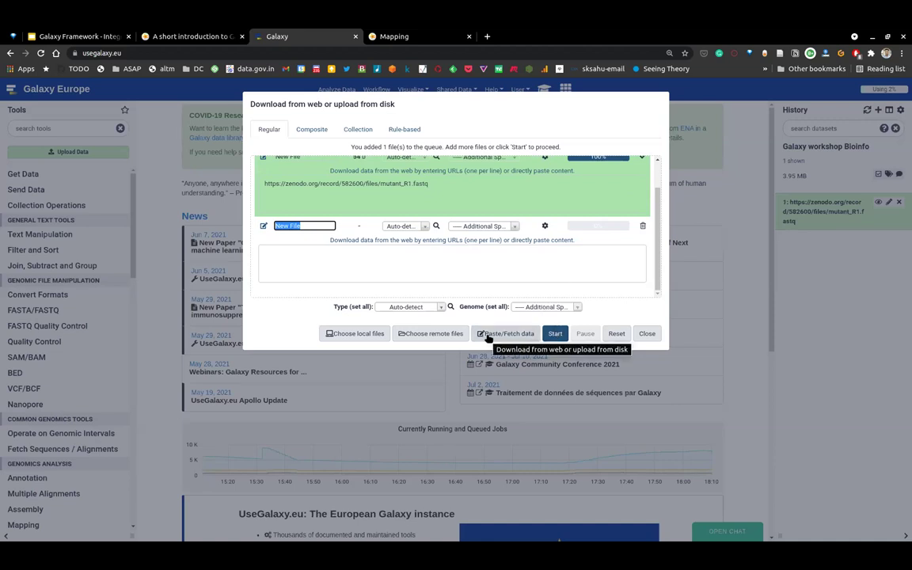
pyautogui.click(642, 226)
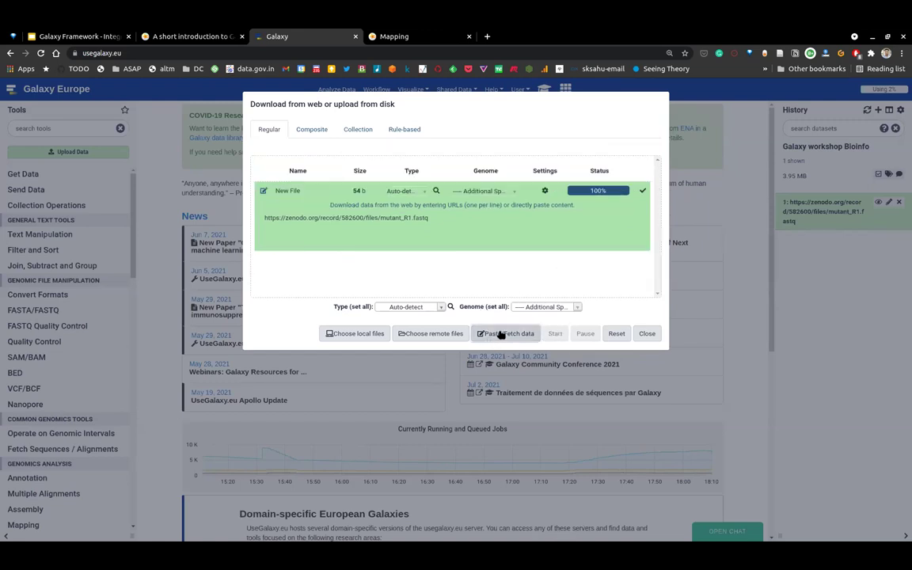
pyautogui.click(499, 333)
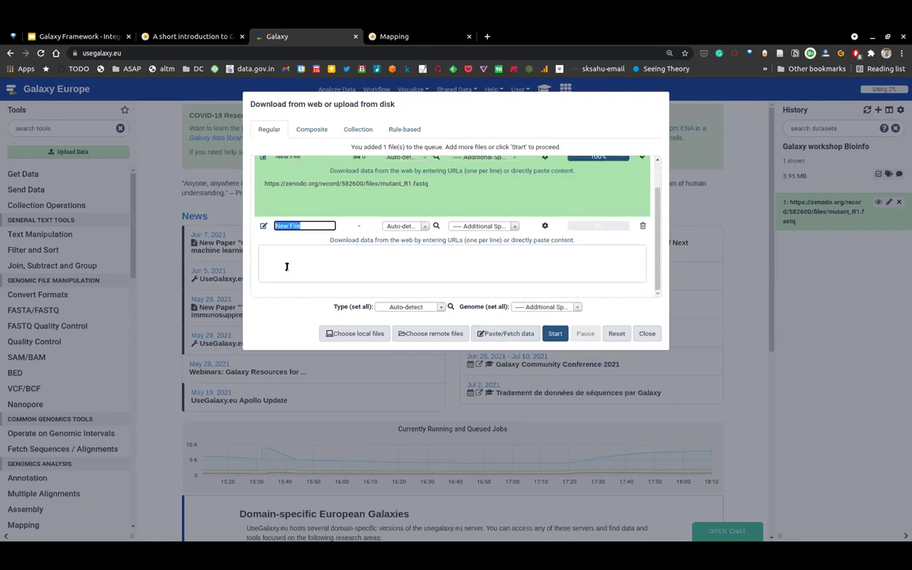
pyautogui.click(273, 260)
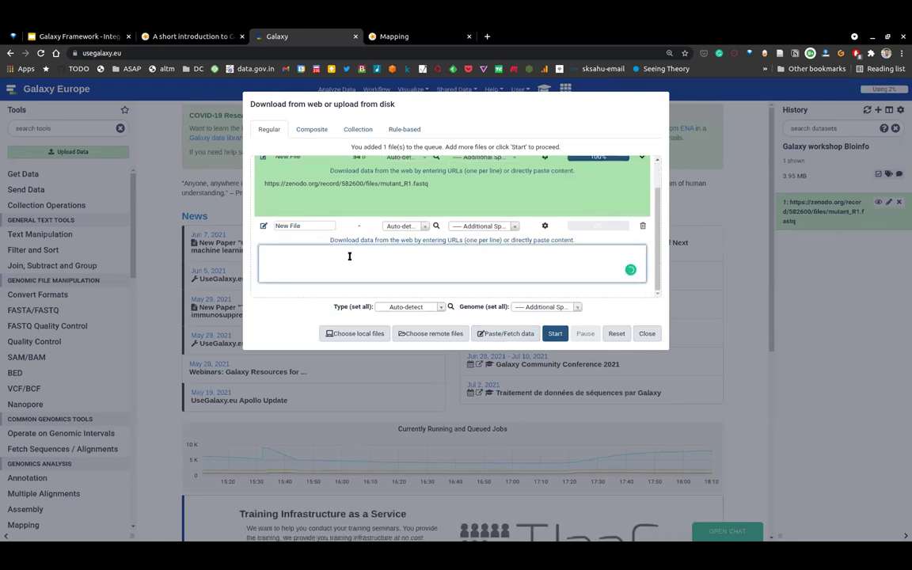
pyautogui.hotkey('ctrl', 'v')
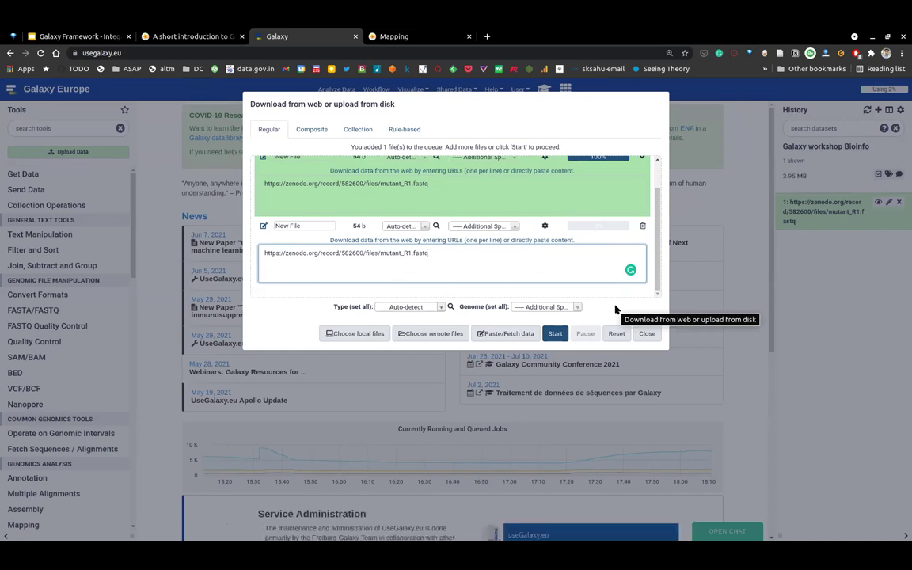
pyautogui.click(649, 341)
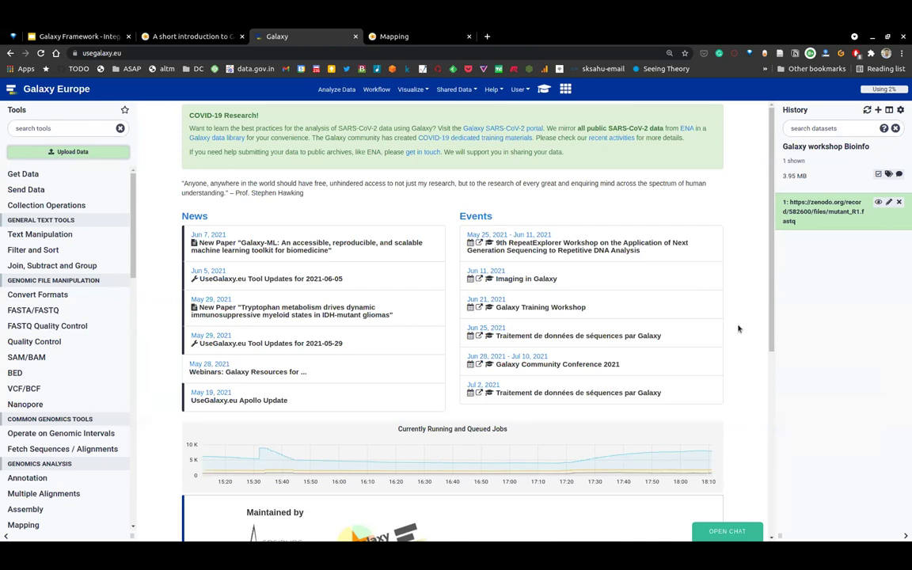
# Create a new history and add an empty paste entry to the upload queue, closing the dialog without starting the upload.
pyautogui.click(878, 110)
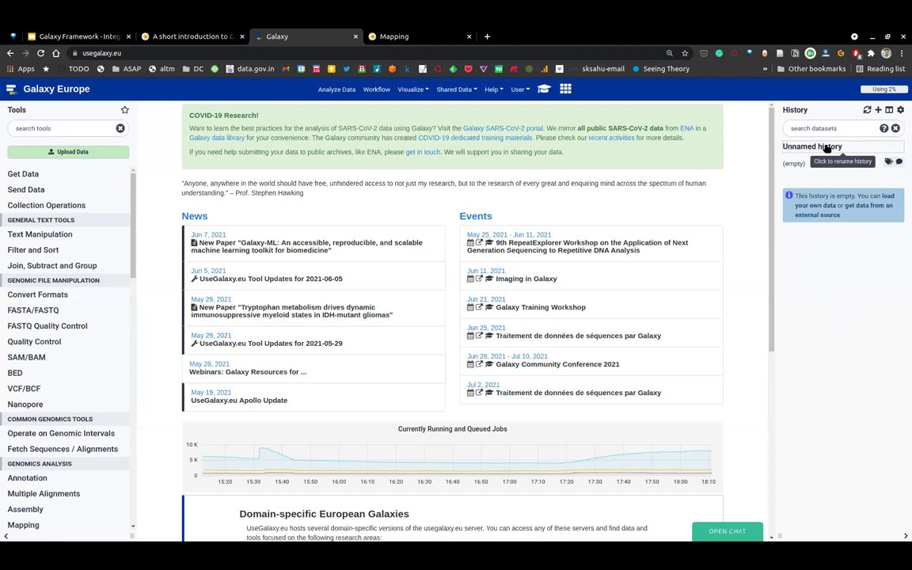
pyautogui.click(73, 153)
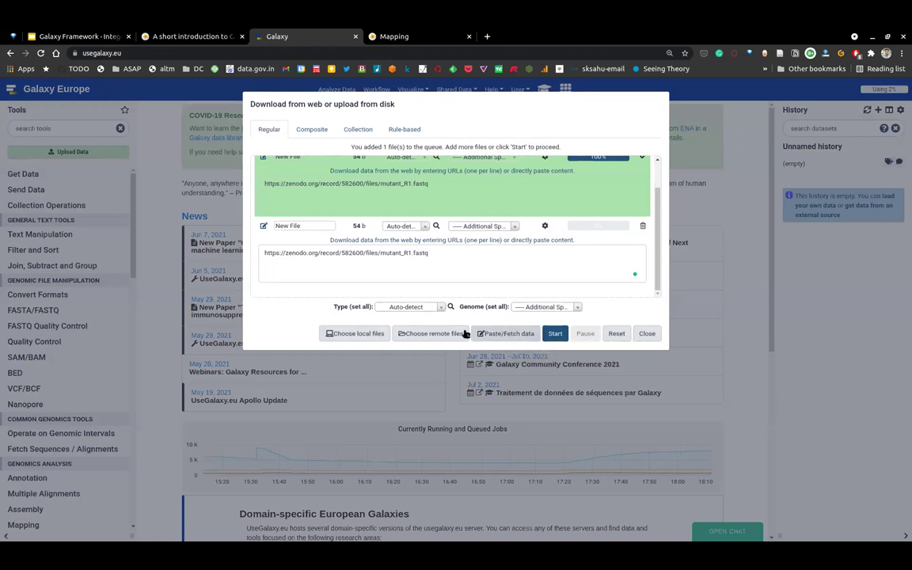
pyautogui.click(505, 334)
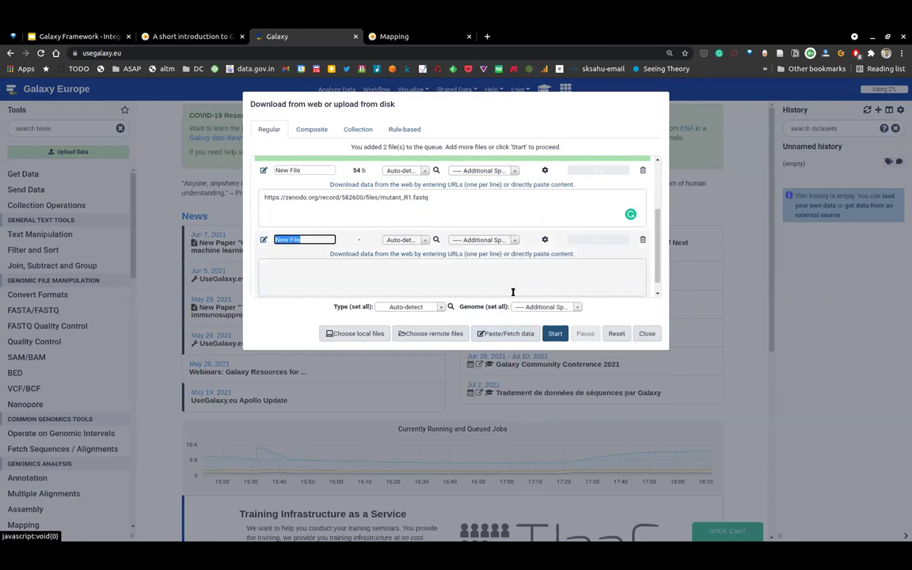
pyautogui.click(648, 333)
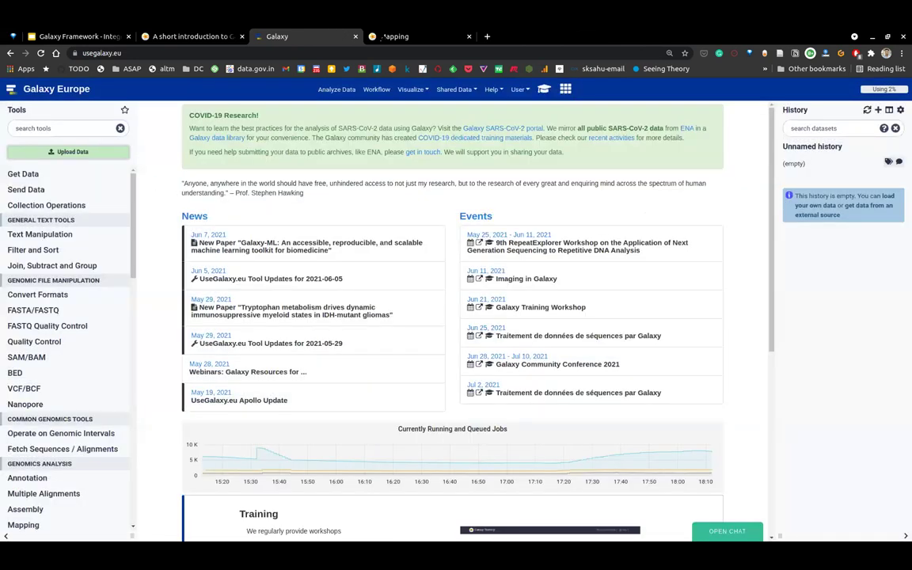
# Copy the mutant_R1.fastq address from the upload section of the tutorial page and return to Galaxy.
pyautogui.click(190, 36)
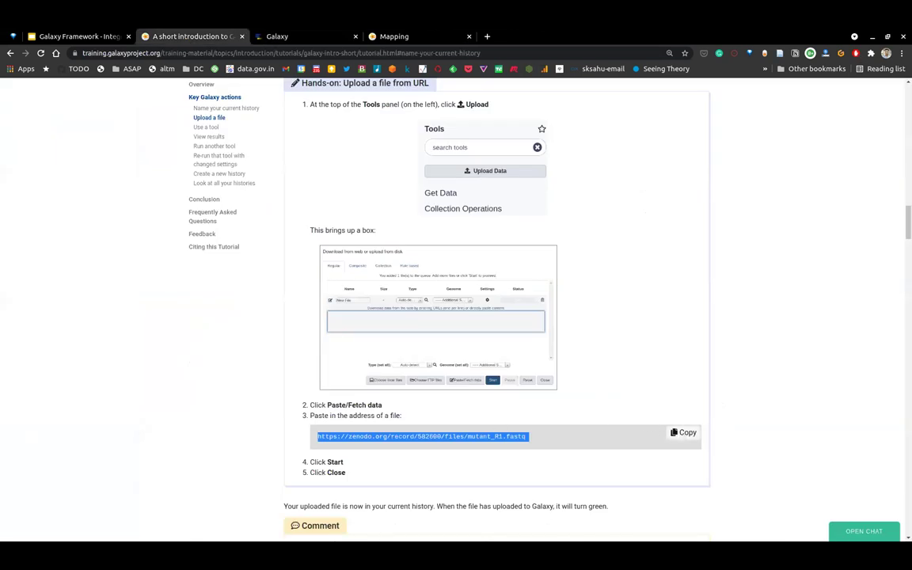
pyautogui.hotkey('alt', 'Tab')
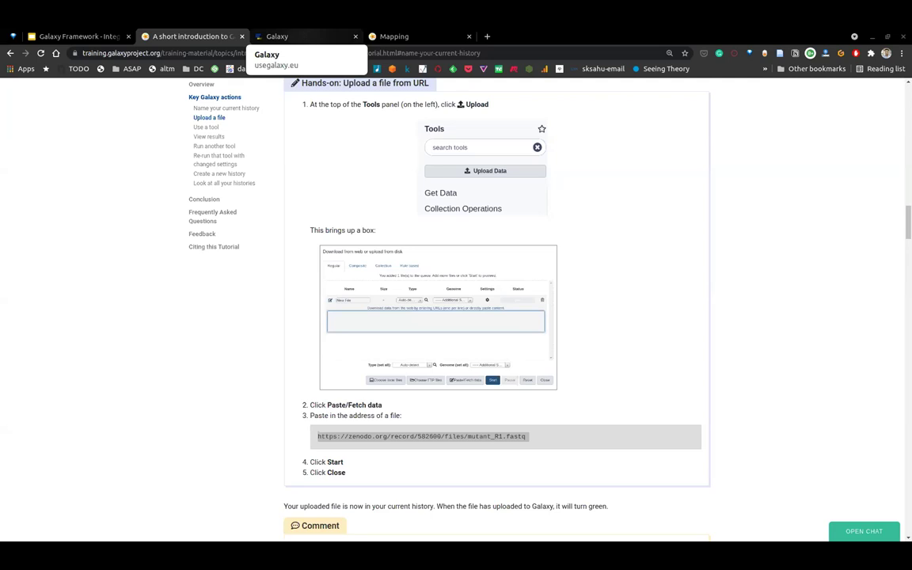
pyautogui.click(277, 37)
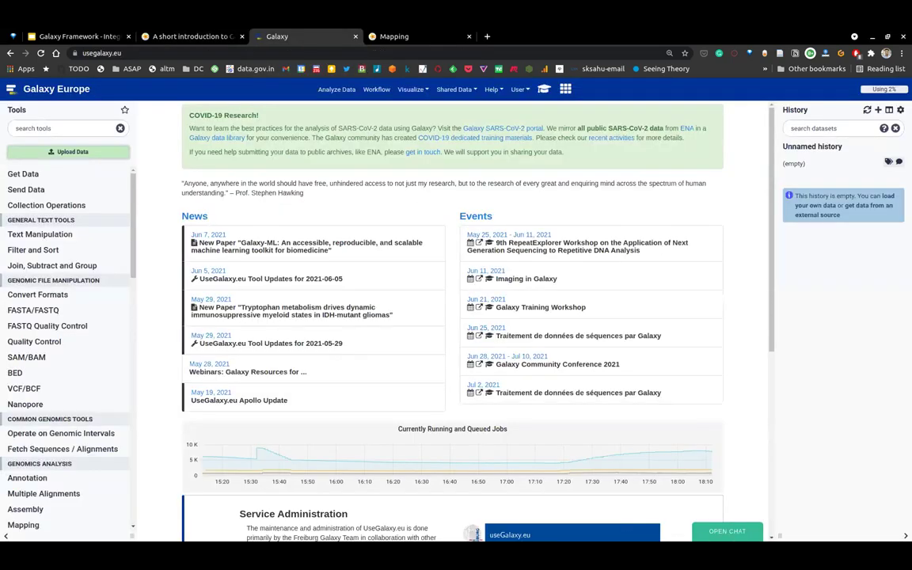
pyautogui.click(69, 151)
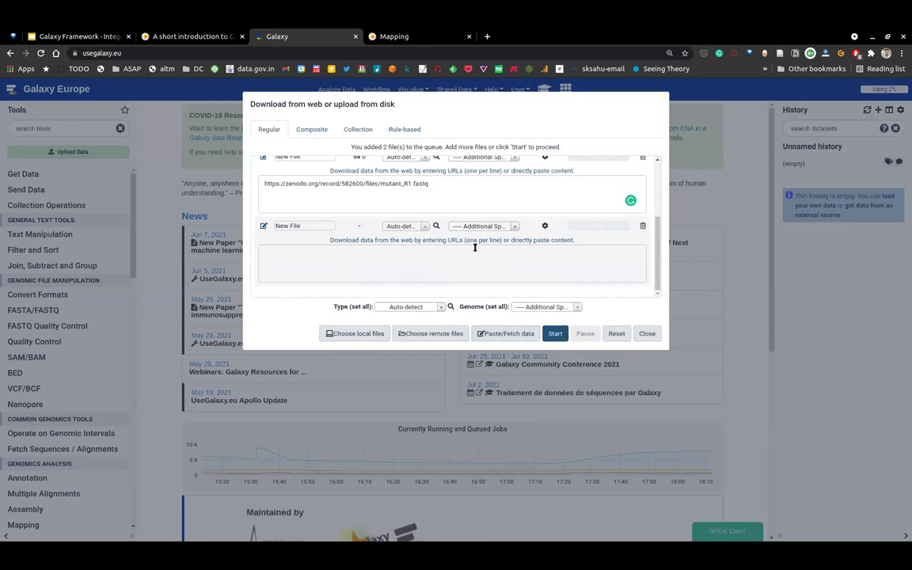
pyautogui.click(643, 226)
pyautogui.tripleClick(509, 261)
pyautogui.press('BackSpace')
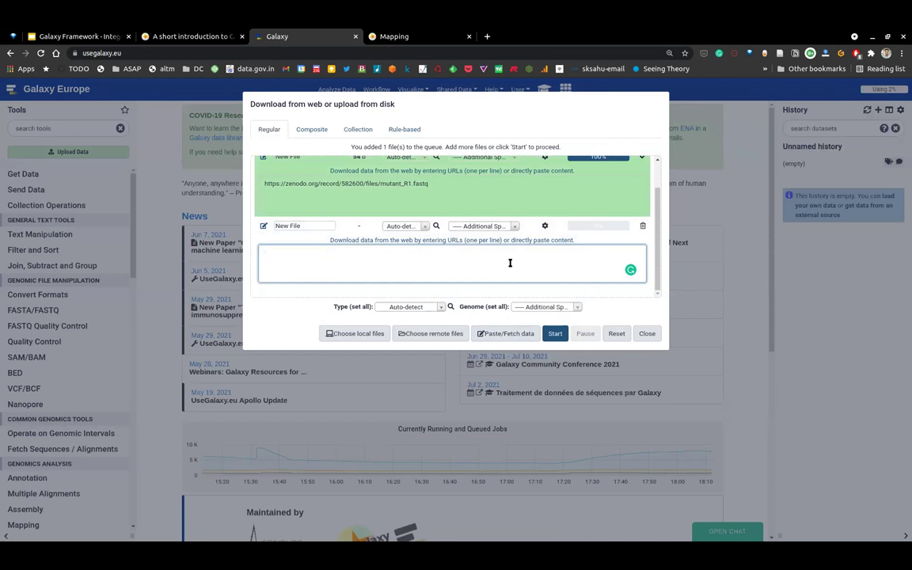
pyautogui.hotkey('ctrl', 'v')
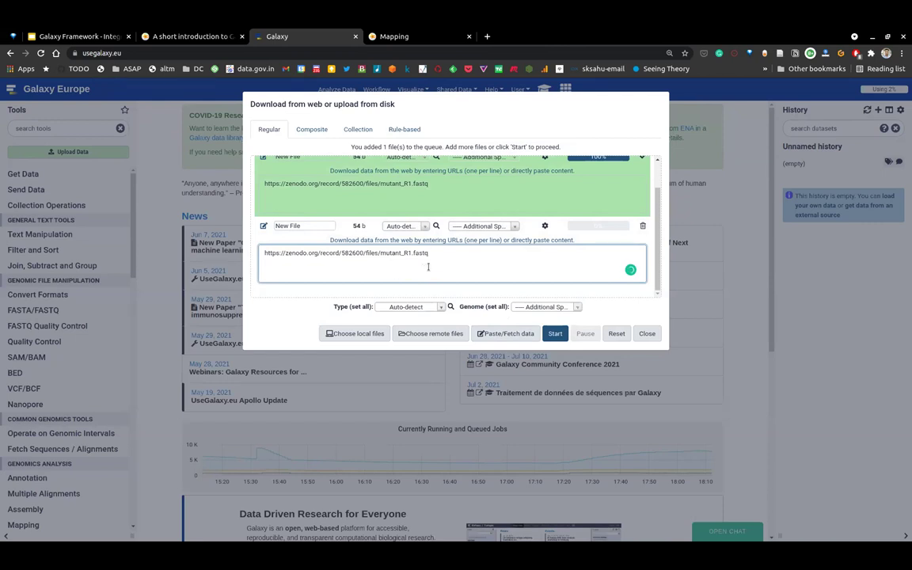
pyautogui.scroll(1, 428, 266)
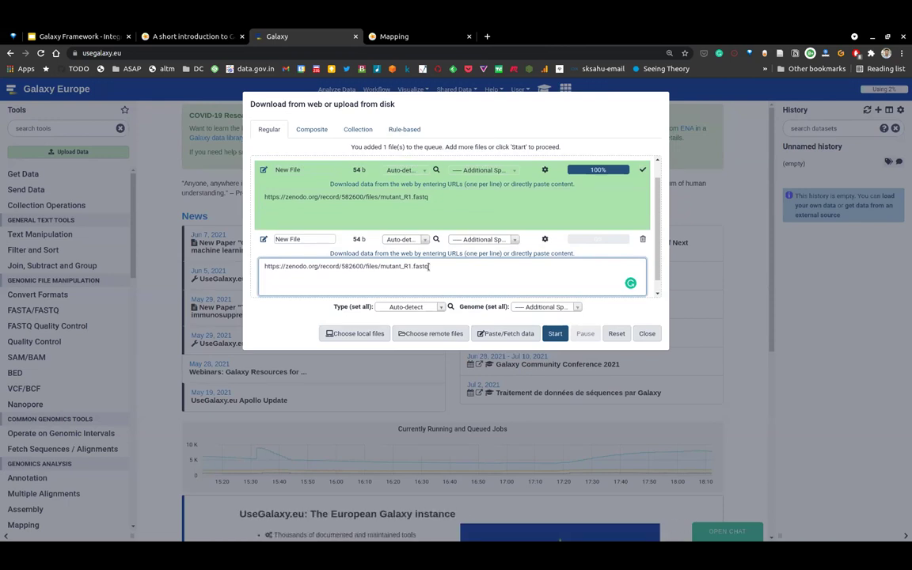
pyautogui.click(644, 333)
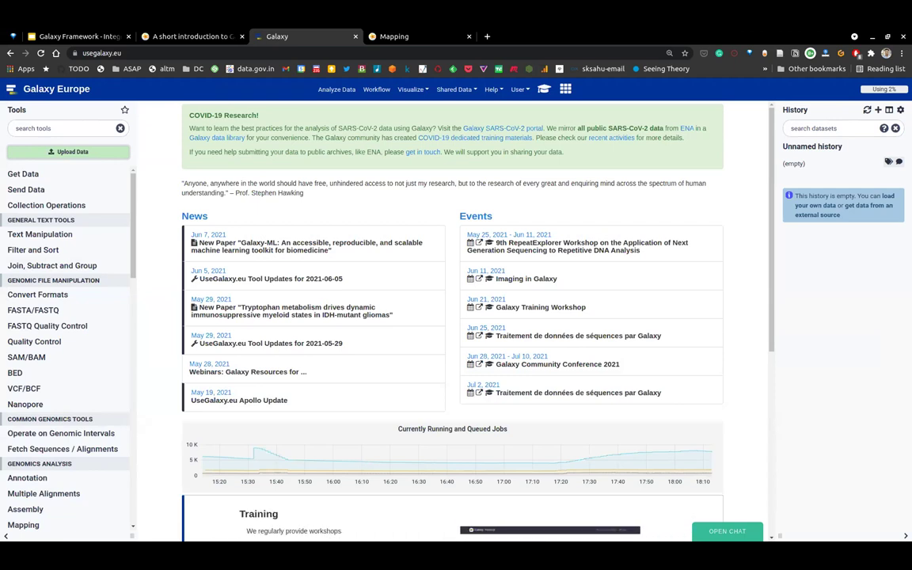
# Show all histories side by side, make Galaxy workshop Bioinfo the current history, and return to the Galaxy home page.
pyautogui.click(888, 112)
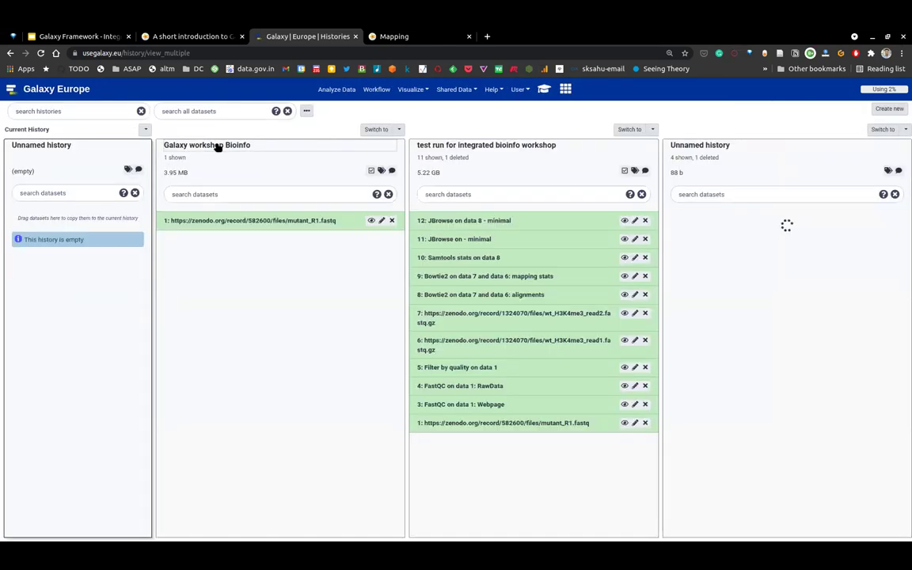
pyautogui.click(217, 146)
pyautogui.press('Escape')
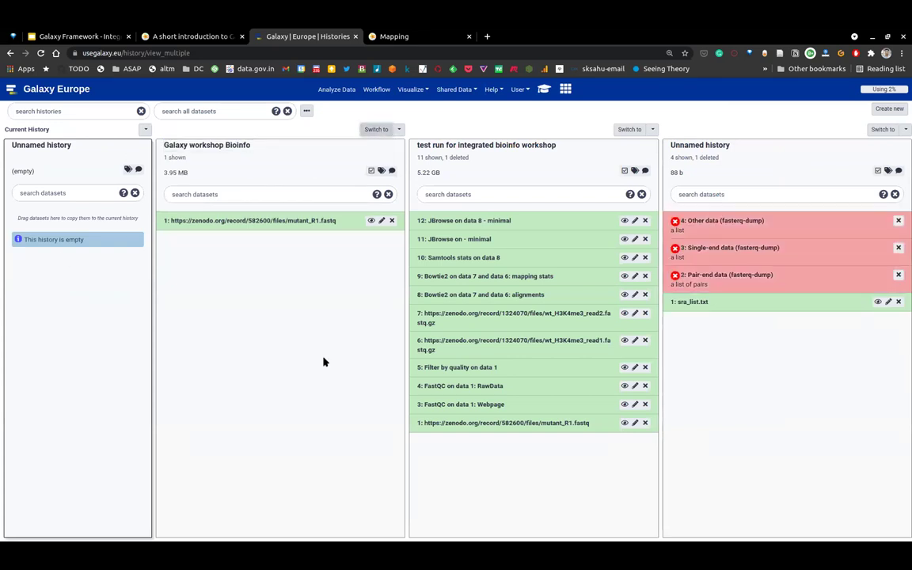
pyautogui.click(372, 131)
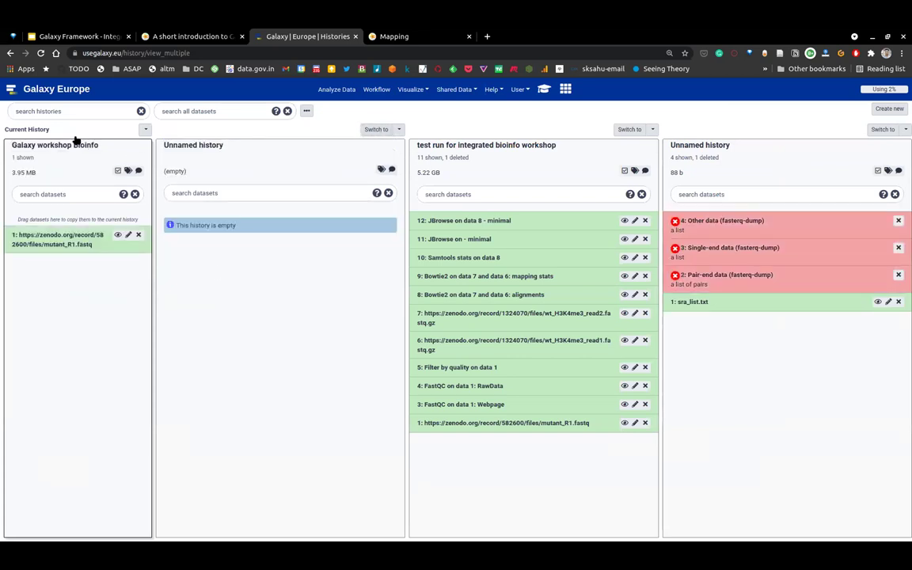
pyautogui.click(52, 94)
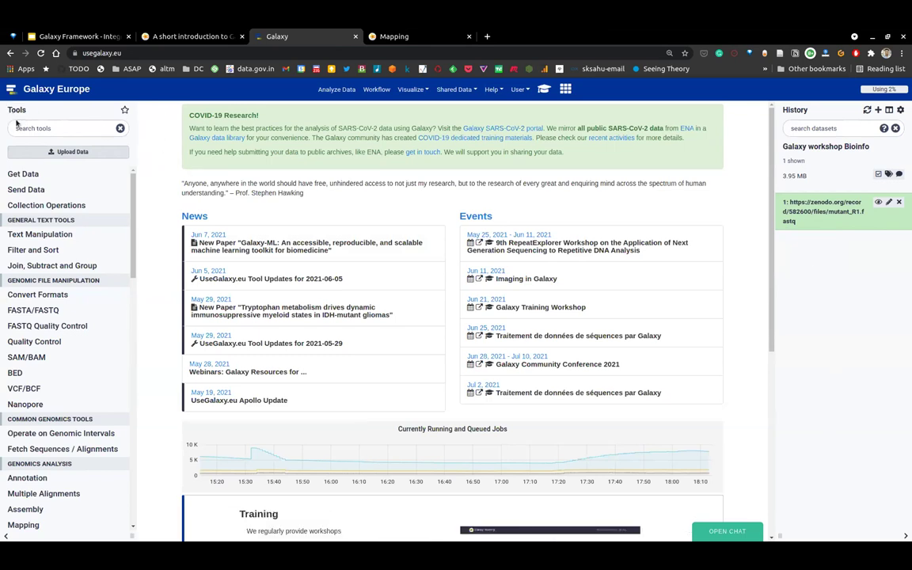
# Search the tools for fastqc and open the FastQC Read Quality reports tool.
pyautogui.click(64, 127)
pyautogui.write('fas')
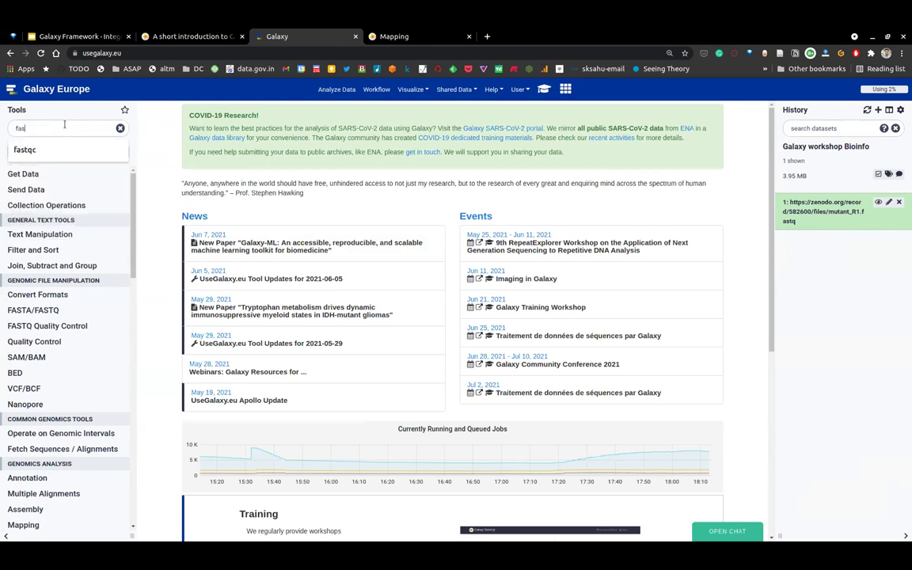
pyautogui.write('tqc')
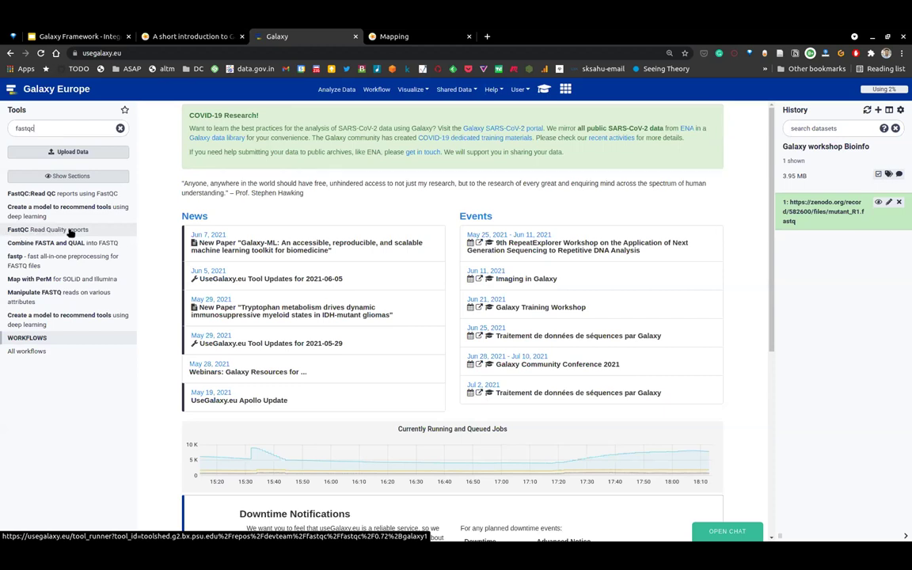
pyautogui.click(19, 231)
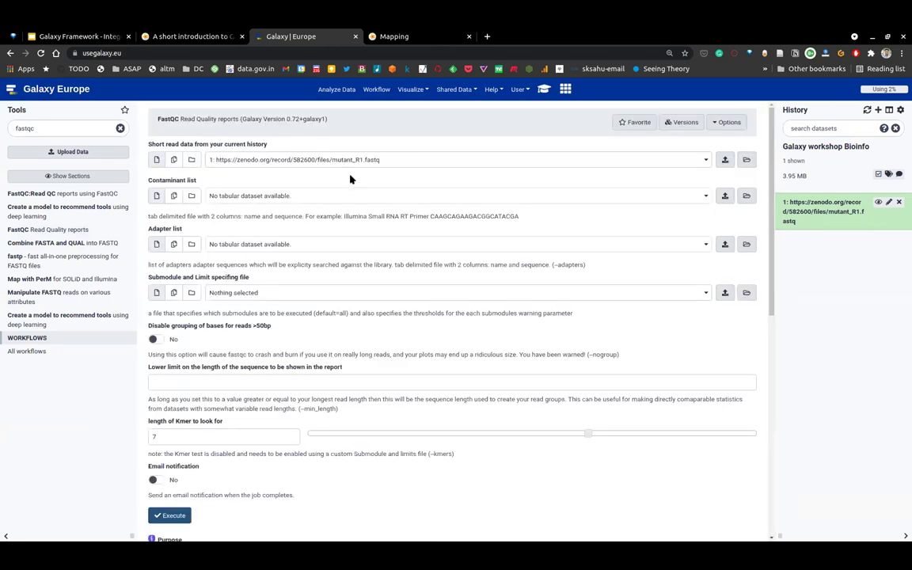
# Examine the FastQC form's short read data input and the datasets it offers from the current history.
pyautogui.scroll(-3, 340, 338)
pyautogui.scroll(3, 340, 338)
pyautogui.moveTo(223, 143); pyautogui.dragTo(270, 150)
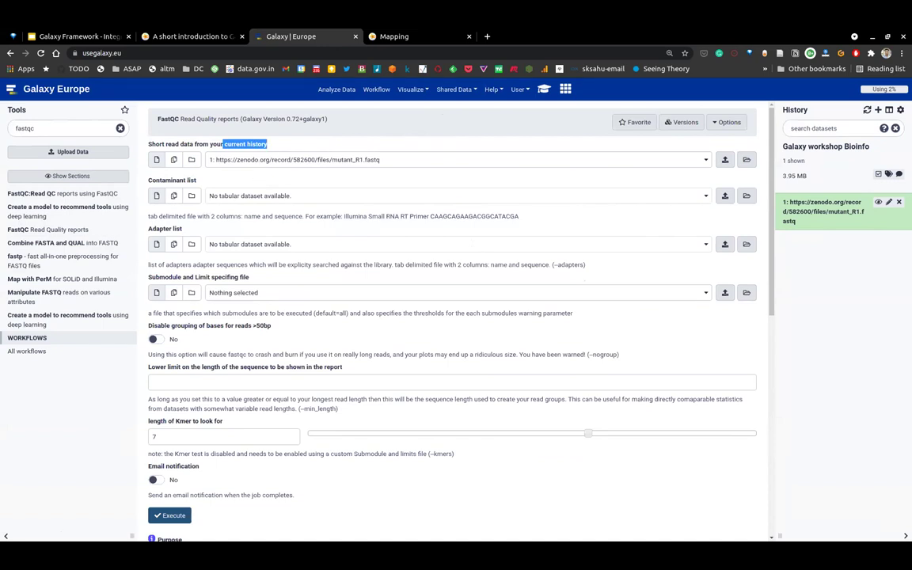
pyautogui.hotkey('alt', 'Tab')
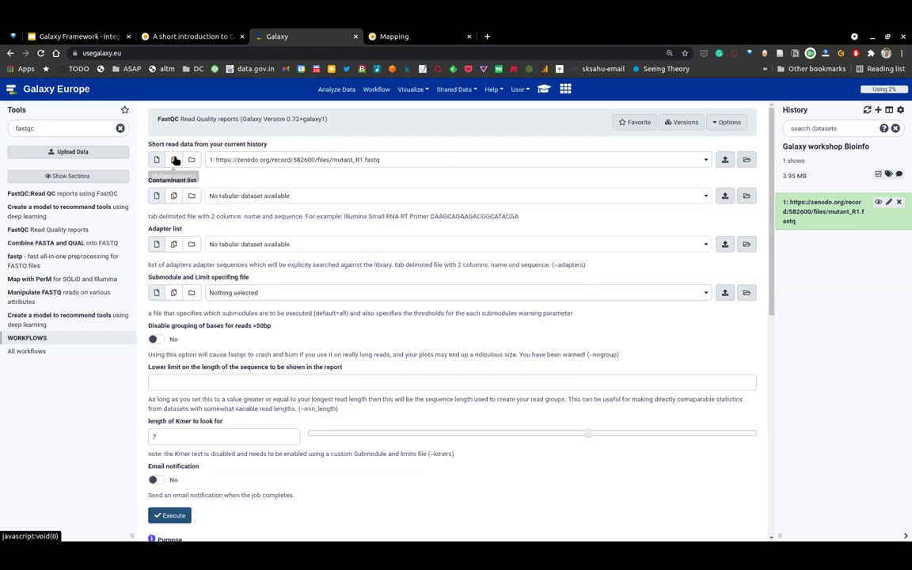
pyautogui.moveTo(148, 144); pyautogui.dragTo(265, 144)
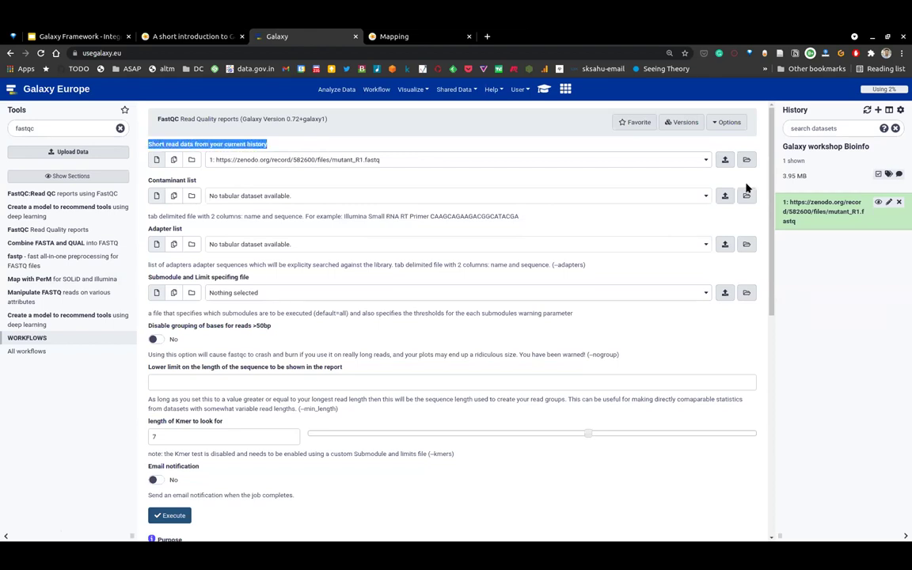
pyautogui.click(681, 168)
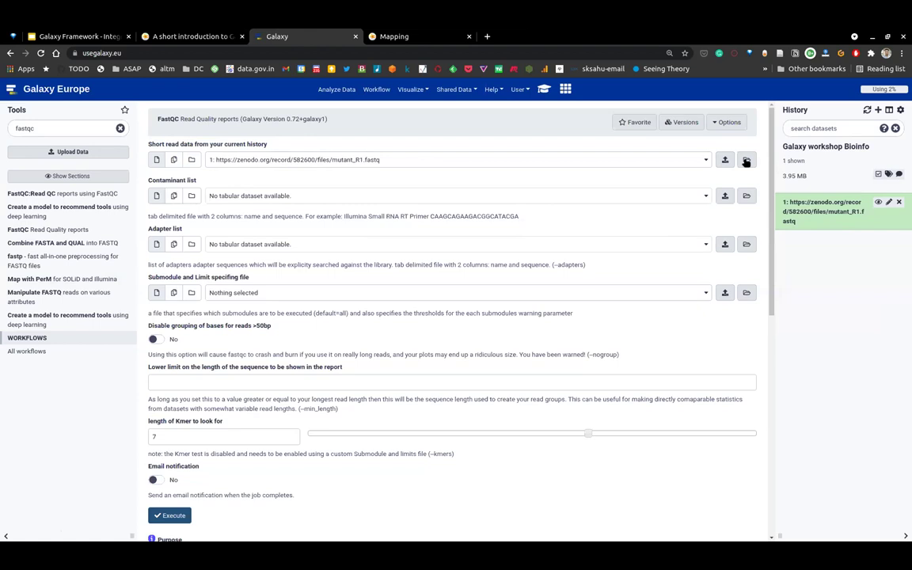
pyautogui.click(703, 158)
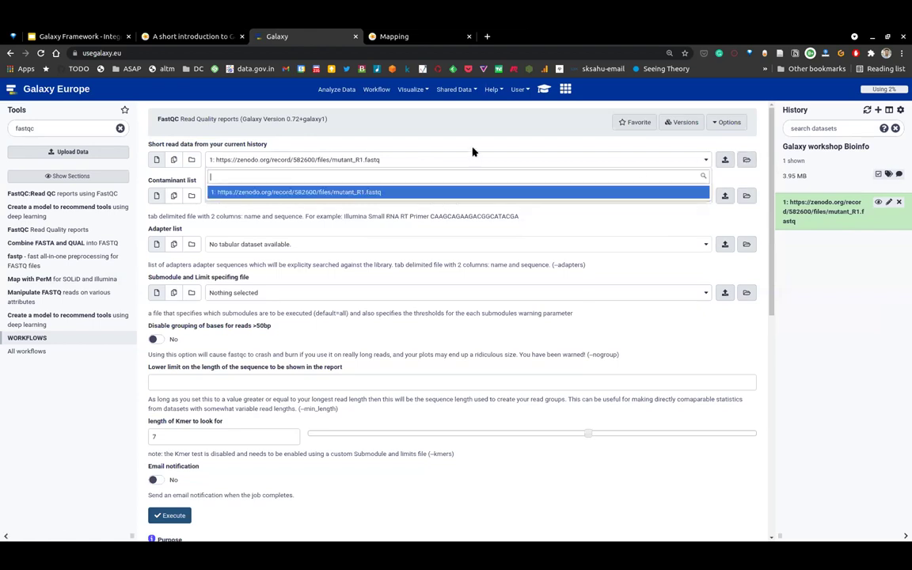
pyautogui.click(800, 276)
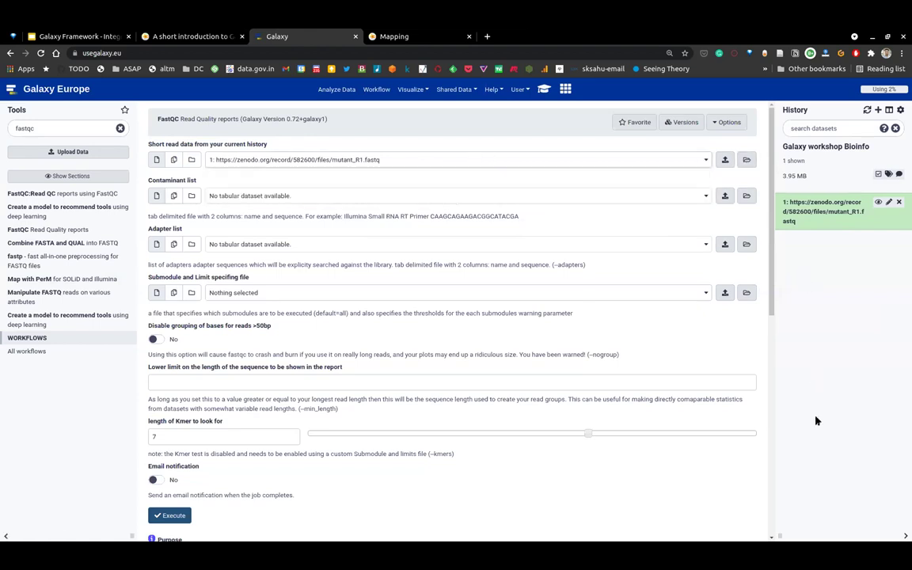
pyautogui.click(701, 166)
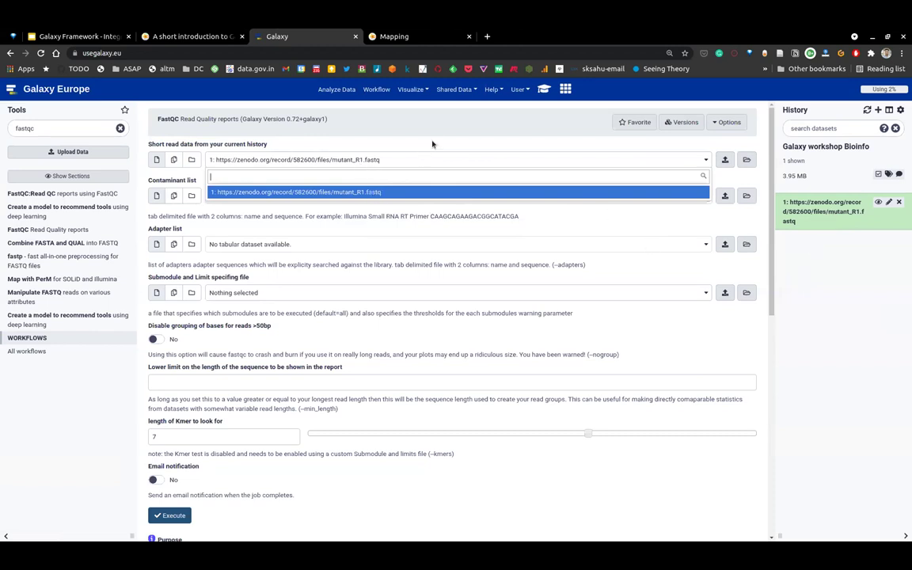
pyautogui.click(364, 162)
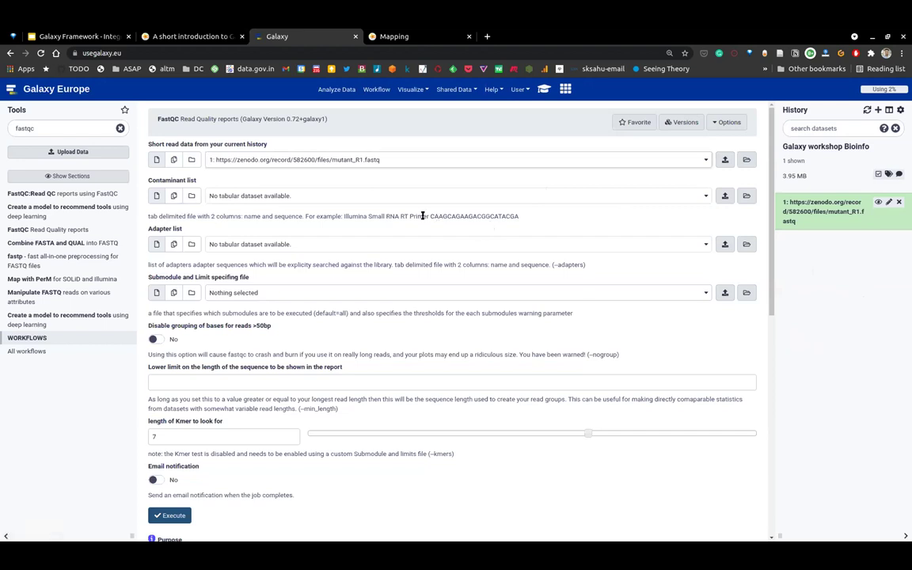
# Examine the contaminant list and adapter list inputs of the FastQC form, including the example primer sequence.
pyautogui.moveTo(426, 216); pyautogui.dragTo(520, 219)
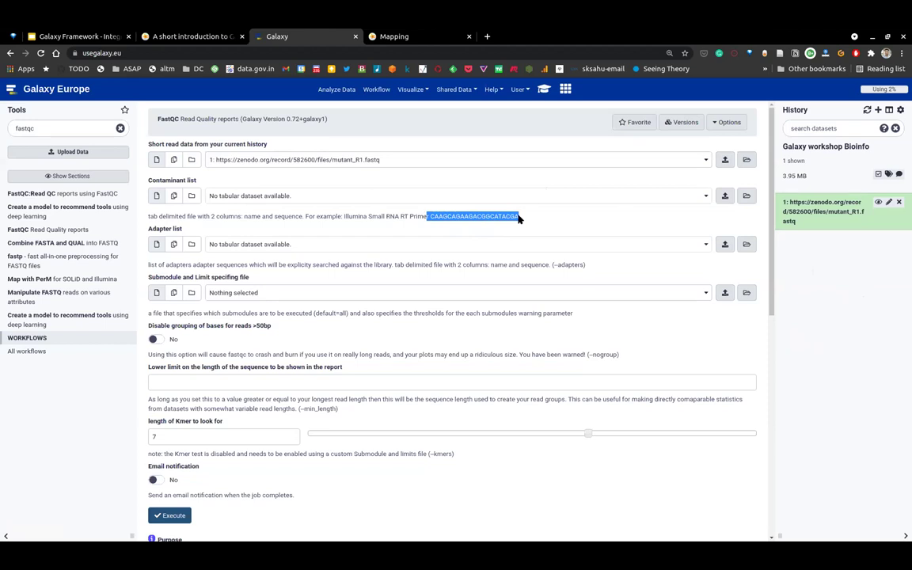
pyautogui.click(331, 215)
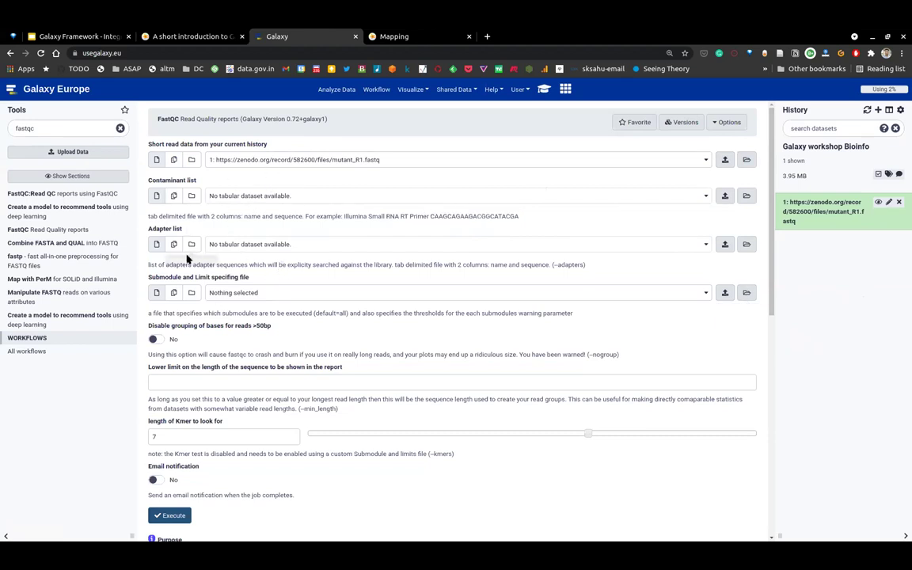
pyautogui.moveTo(150, 229); pyautogui.dragTo(185, 231)
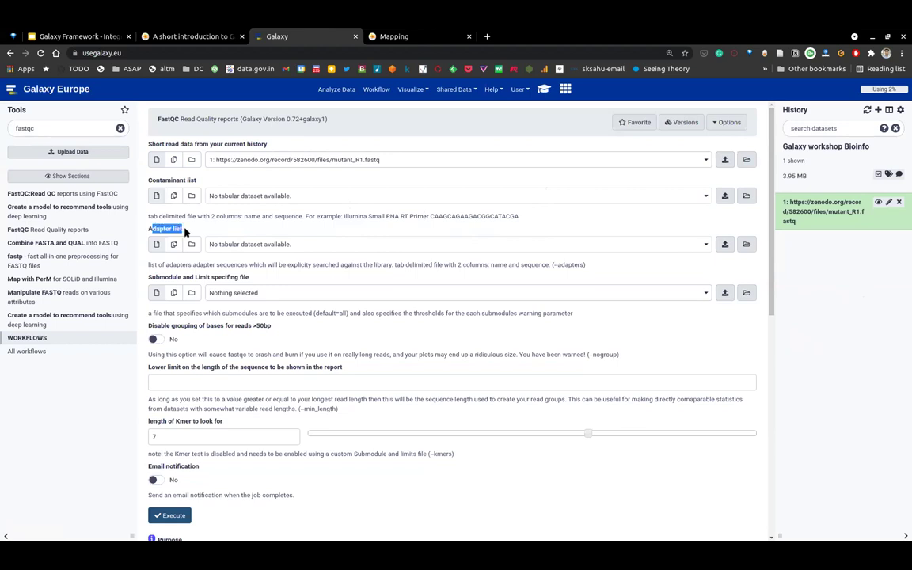
pyautogui.click(169, 177)
pyautogui.moveTo(150, 179); pyautogui.dragTo(200, 183)
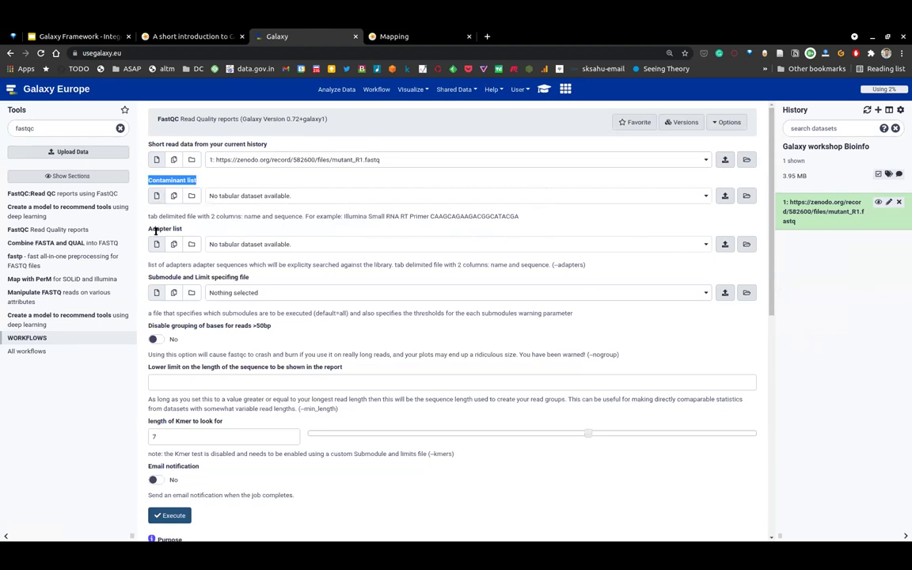
pyautogui.moveTo(147, 227); pyautogui.dragTo(183, 230)
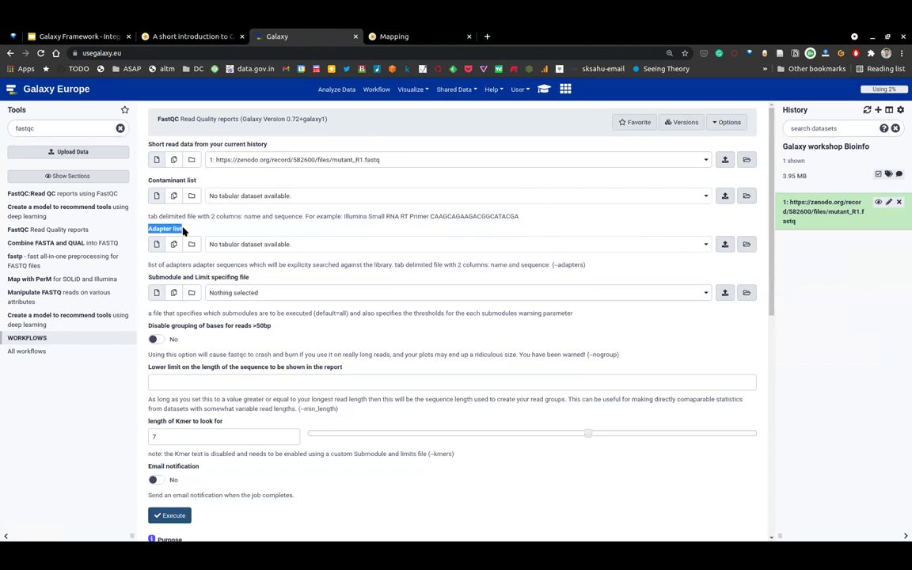
pyautogui.click(183, 168)
# Review the remaining FastQC parameters through the email notification option, and recheck the form from the short read input onward.
pyautogui.scroll(-1, 217, 279)
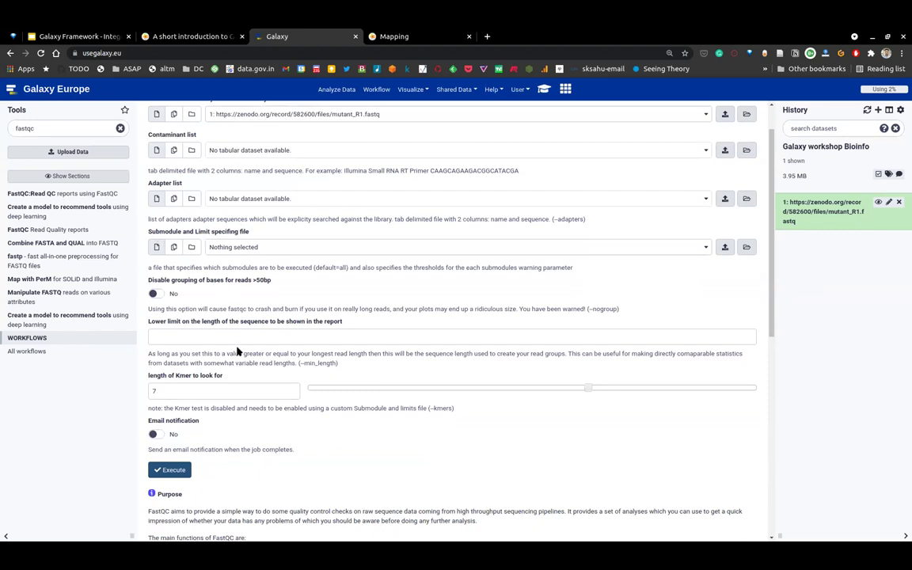
pyautogui.scroll(-1, 238, 351)
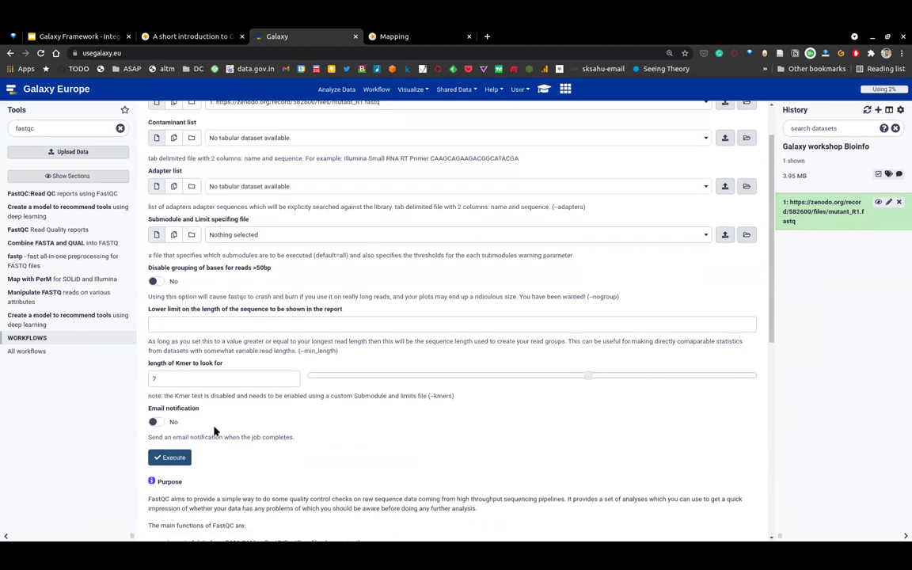
pyautogui.scroll(-1, 228, 416)
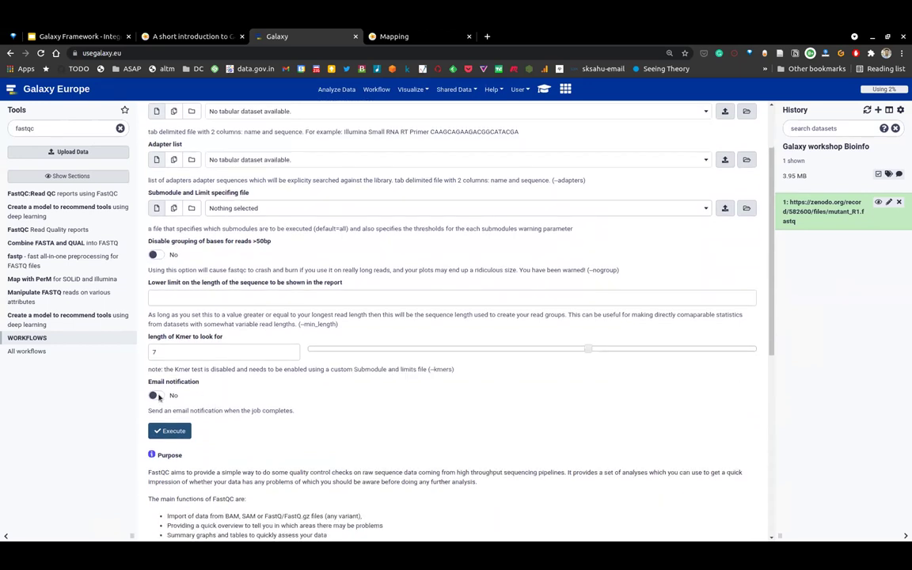
pyautogui.moveTo(146, 380); pyautogui.dragTo(202, 384)
pyautogui.click(198, 384)
pyautogui.moveTo(147, 386); pyautogui.dragTo(206, 386)
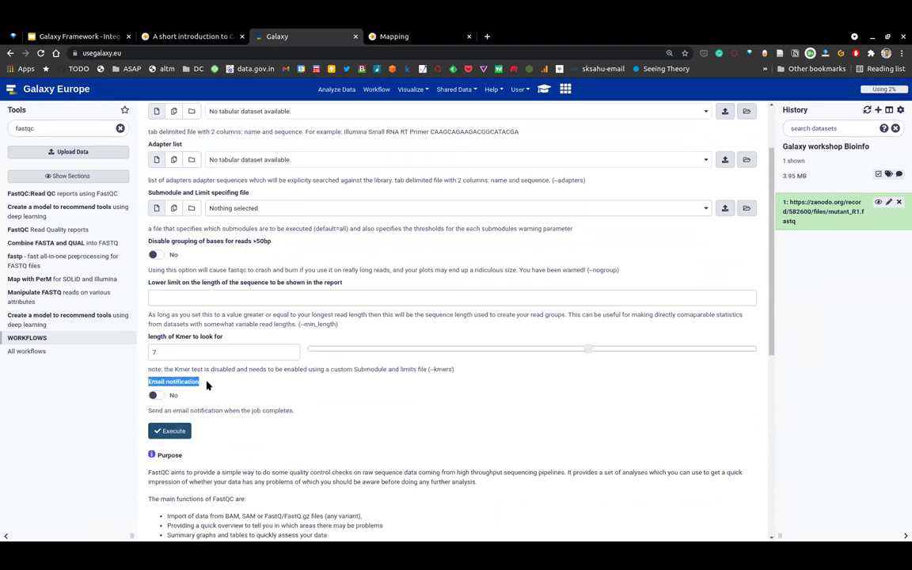
pyautogui.click(154, 394)
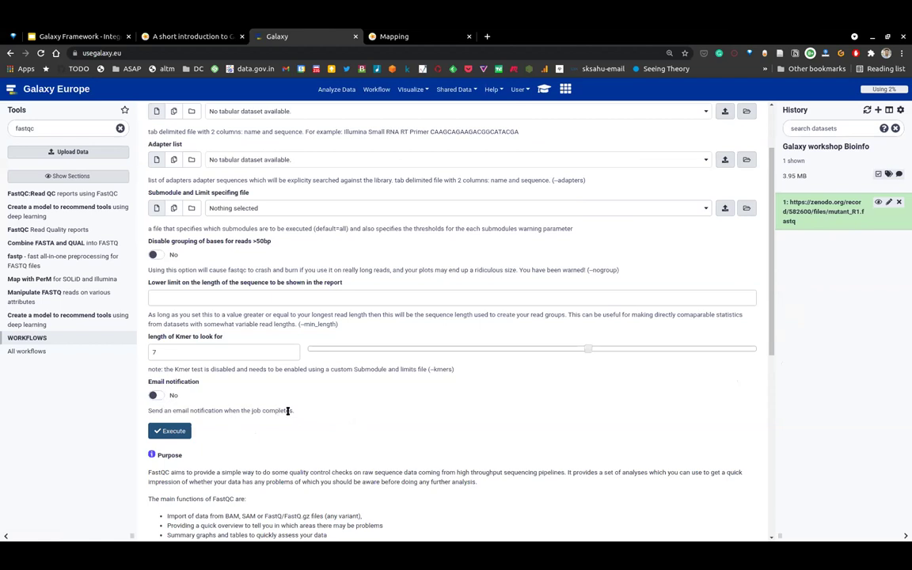
pyautogui.scroll(1, 237, 213)
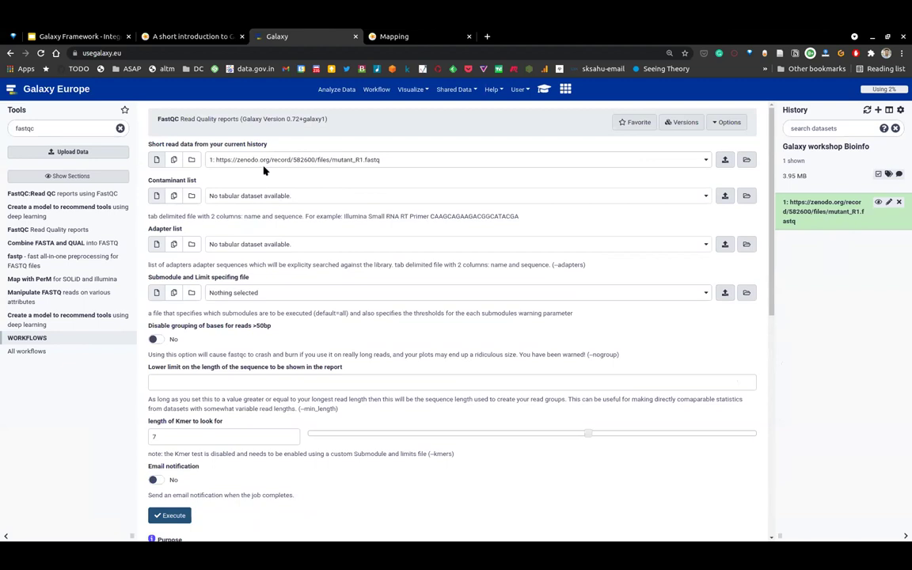
pyautogui.scroll(-1, 246, 346)
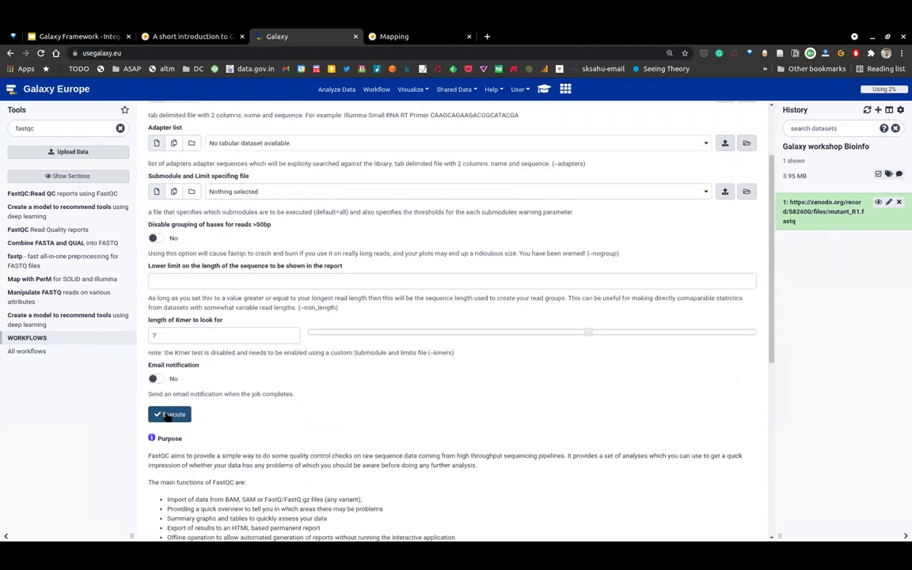
# Read the FastQC tool's help text on its purpose and its main functions.
pyautogui.scroll(-1, 190, 416)
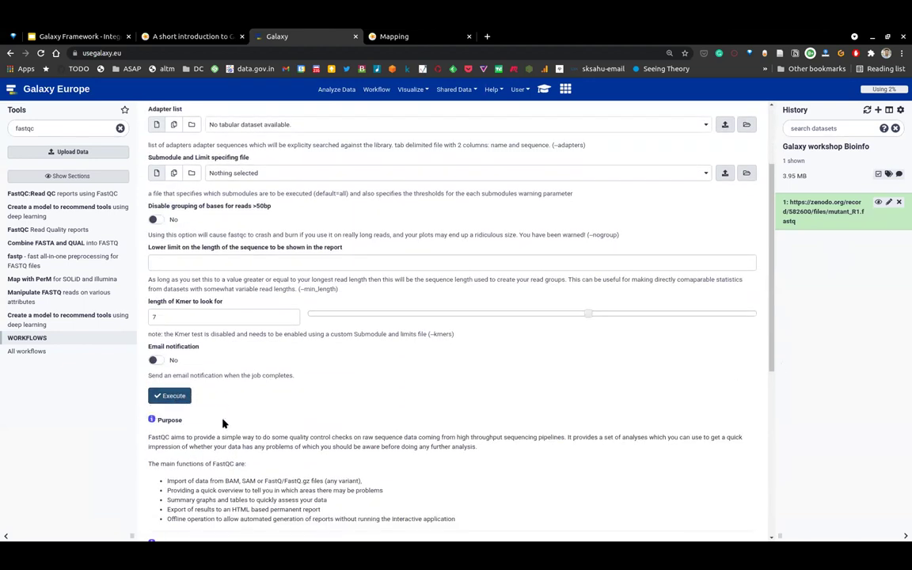
pyautogui.scroll(-1, 223, 424)
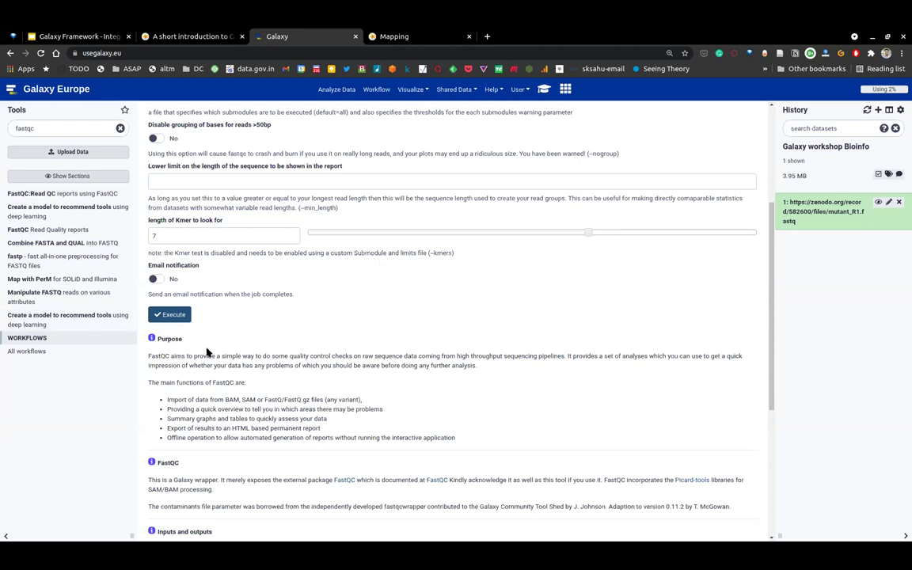
pyautogui.scroll(-1, 158, 313)
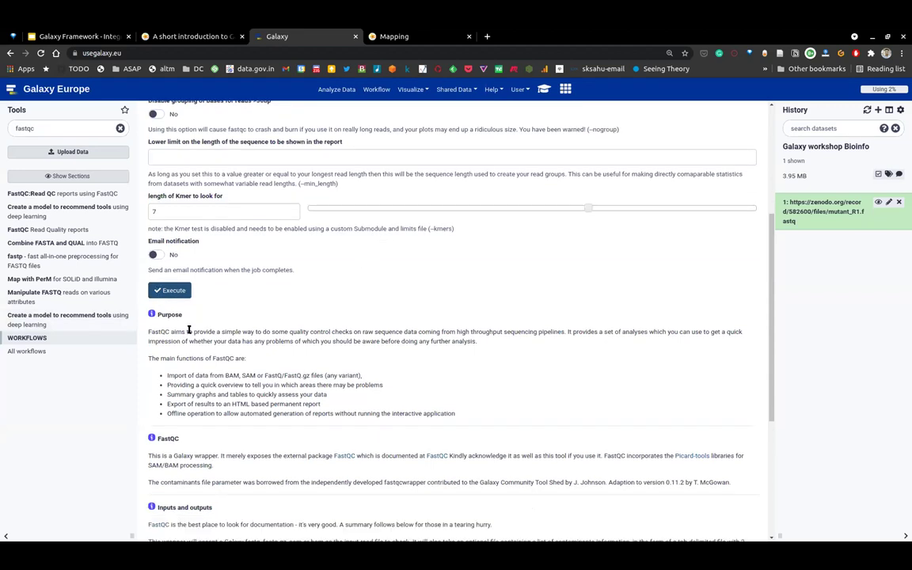
pyautogui.moveTo(204, 333); pyautogui.dragTo(152, 311)
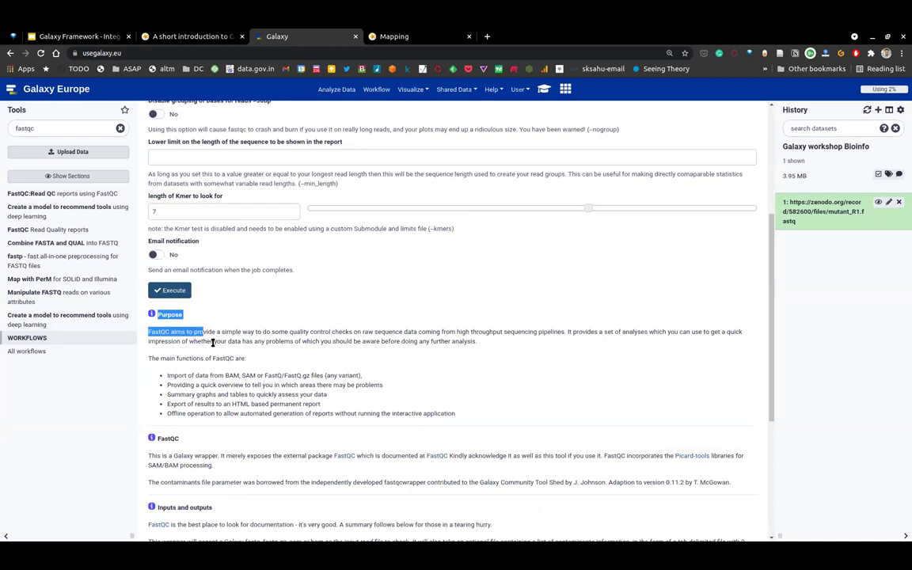
pyautogui.click(162, 313)
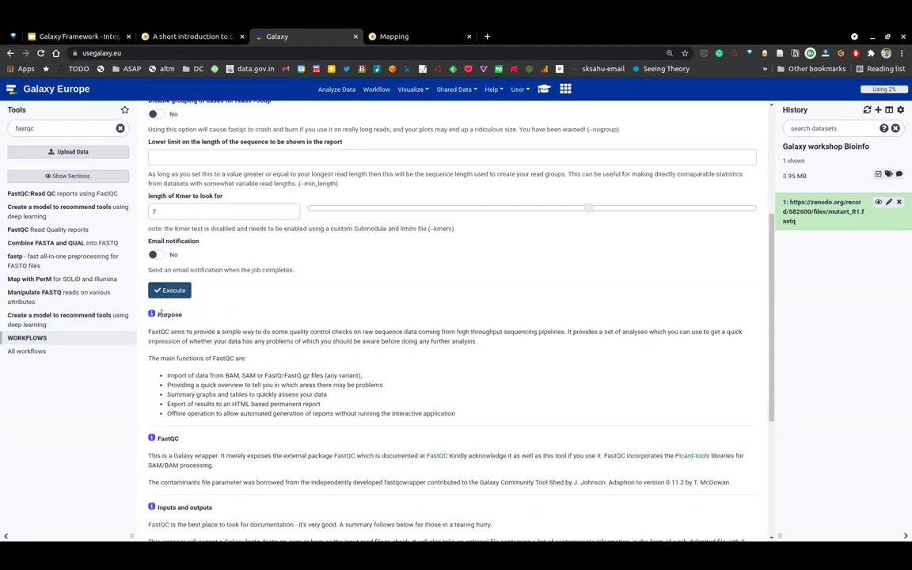
pyautogui.keyDown('shift'); pyautogui.click(244, 372); pyautogui.keyUp('shift')
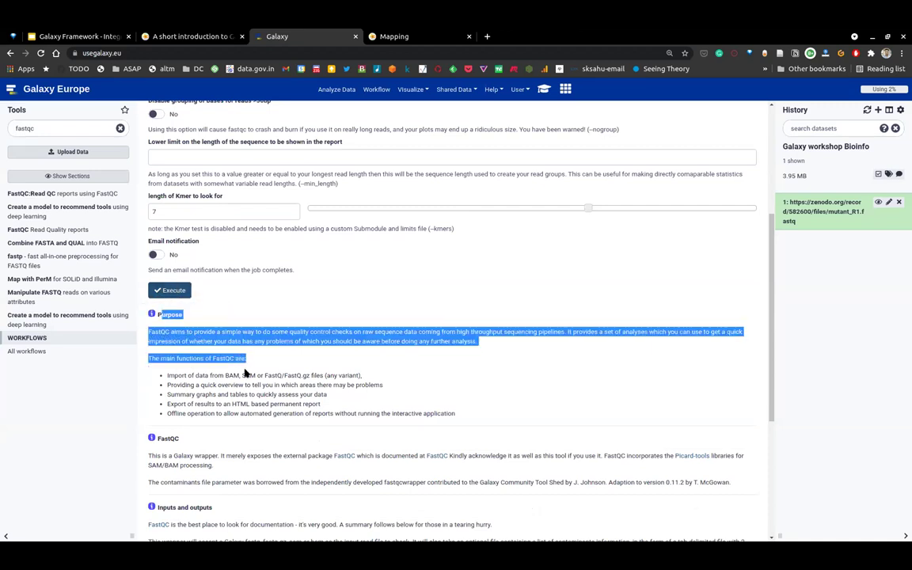
pyautogui.click(147, 332)
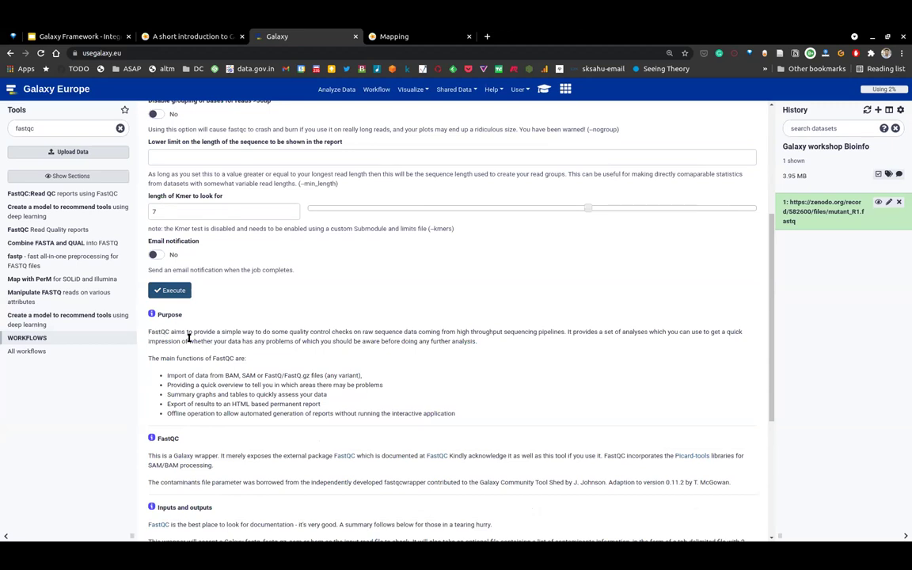
pyautogui.keyDown('shift'); pyautogui.click(180, 339); pyautogui.keyUp('shift')
pyautogui.click(185, 382)
pyautogui.moveTo(167, 385); pyautogui.dragTo(194, 434)
# Examine the FastQC help section on inputs and outputs, including the listed report modules and the tool citation.
pyautogui.scroll(-3, 195, 434)
pyautogui.doubleClick(189, 443)
pyautogui.tripleClick(183, 367)
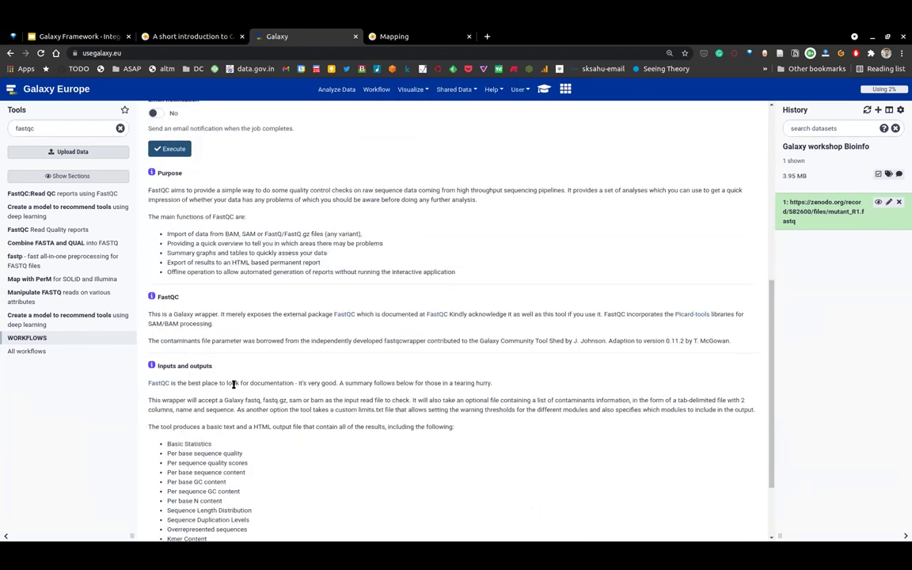
pyautogui.scroll(-2, 268, 452)
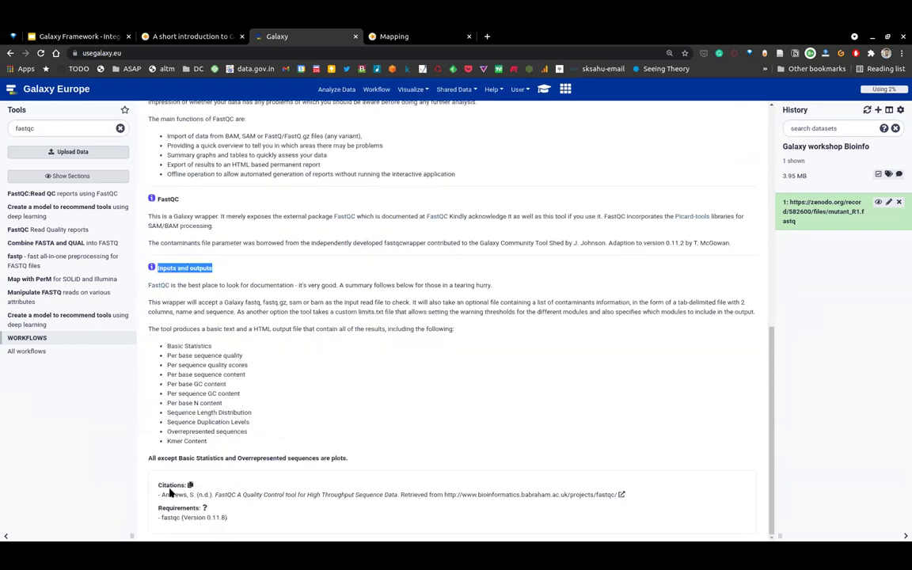
pyautogui.moveTo(161, 495); pyautogui.dragTo(267, 495)
# Run FastQC on the mutant_R1.fastq dataset with the current parameters and refresh the history.
pyautogui.scroll(4, 364, 262)
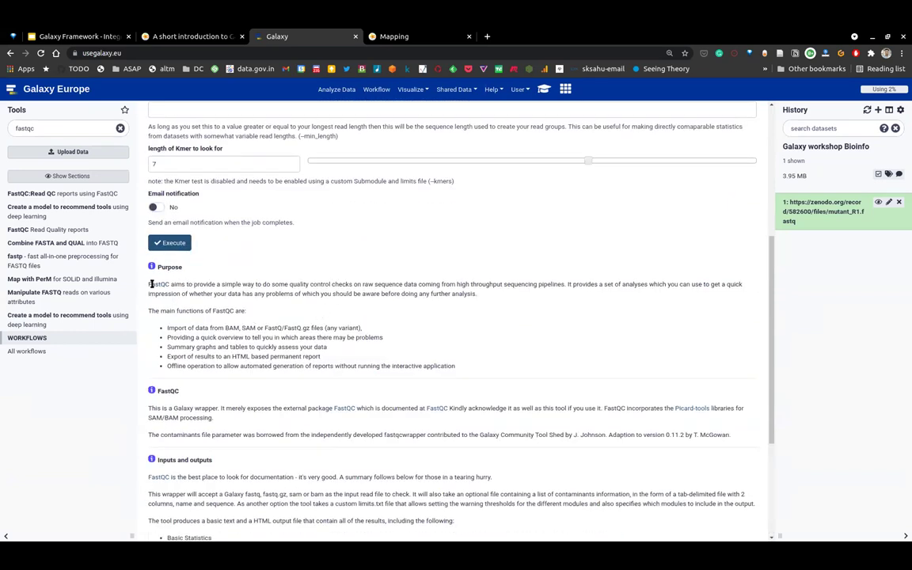
pyautogui.moveTo(264, 375); pyautogui.dragTo(106, 241)
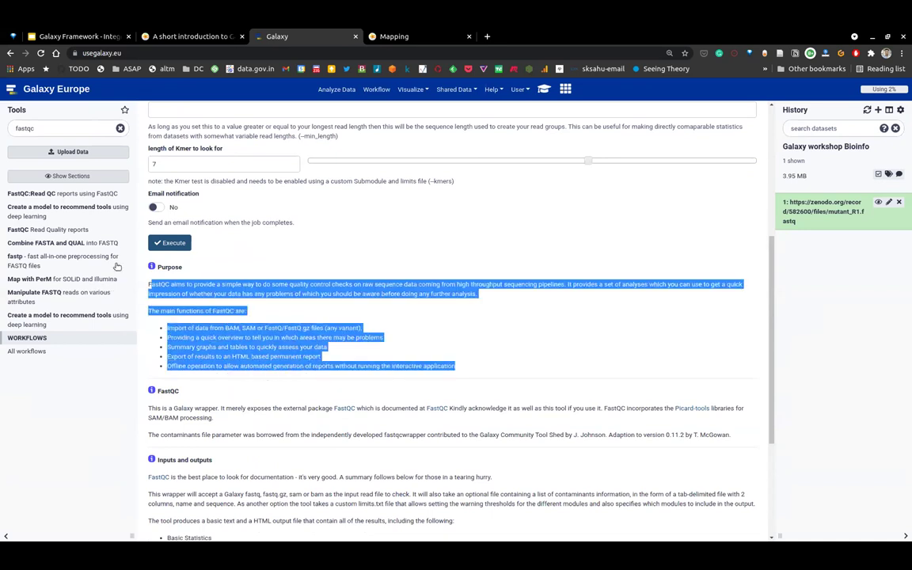
pyautogui.click(354, 261)
pyautogui.scroll(1, 353, 262)
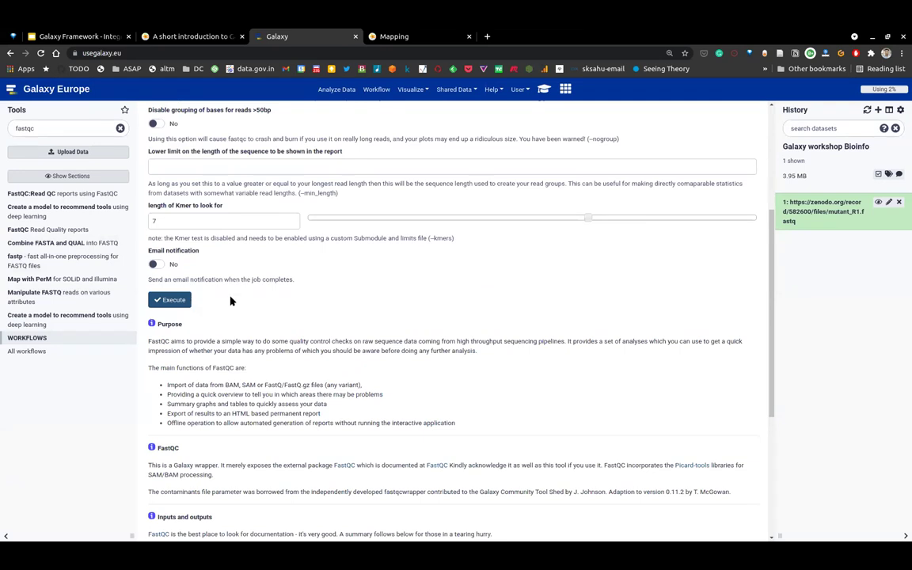
pyautogui.click(173, 299)
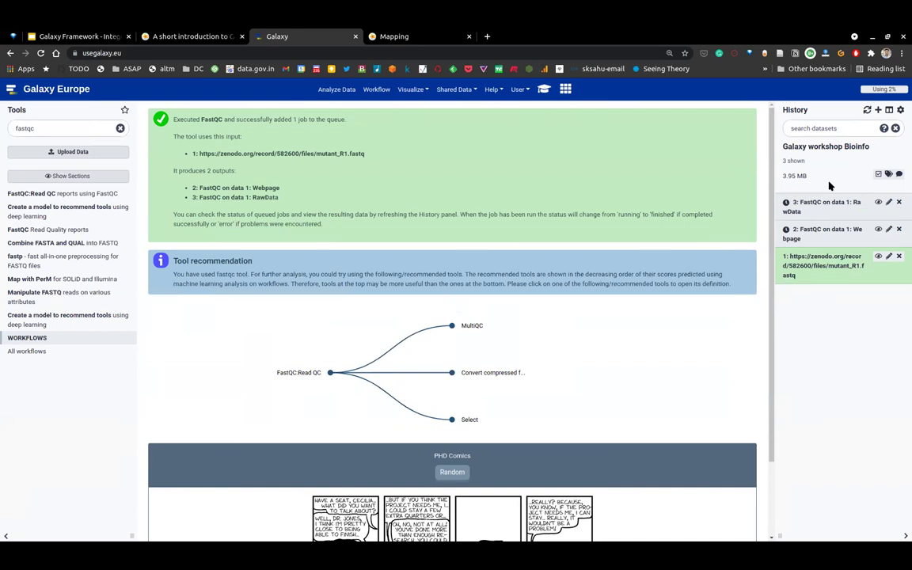
pyautogui.click(867, 110)
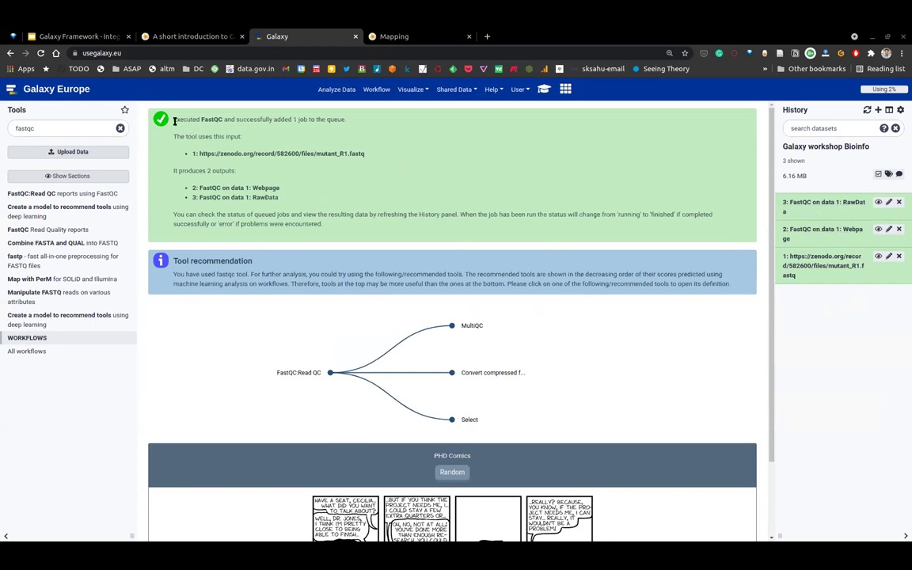
# Read the FastQC job confirmation, including the input dataset used and the outputs it produces.
pyautogui.moveTo(174, 120); pyautogui.dragTo(221, 120)
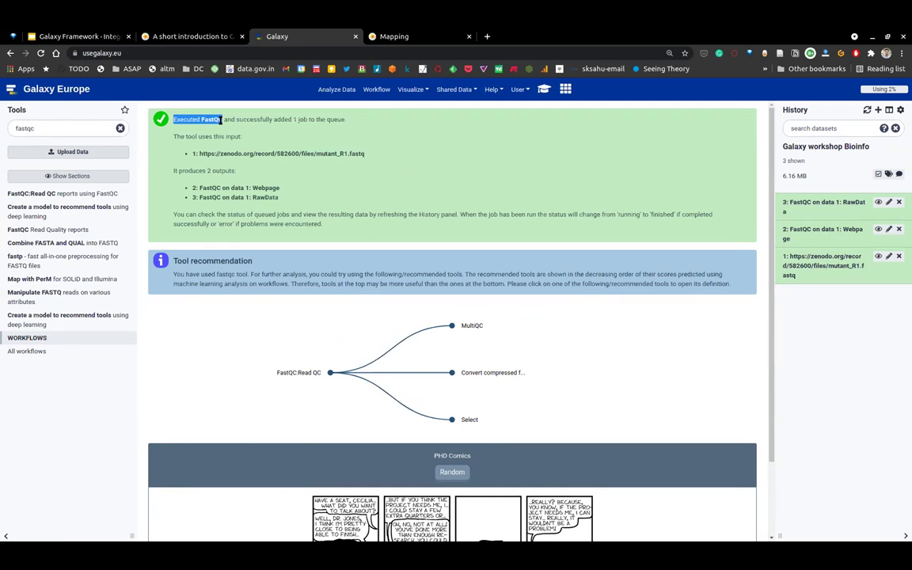
pyautogui.moveTo(220, 120); pyautogui.dragTo(343, 120)
pyautogui.click(255, 144)
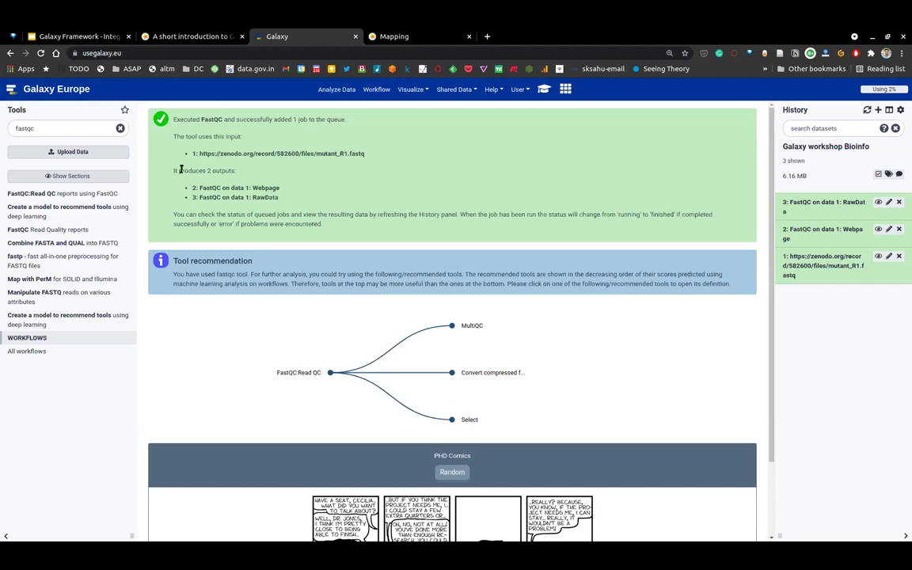
pyautogui.moveTo(246, 194); pyautogui.dragTo(172, 169)
pyautogui.click(230, 197)
# Examine the tool recommendation text and the diagram of suggested follow-up tools for FastQC.
pyautogui.moveTo(174, 261); pyautogui.dragTo(273, 278)
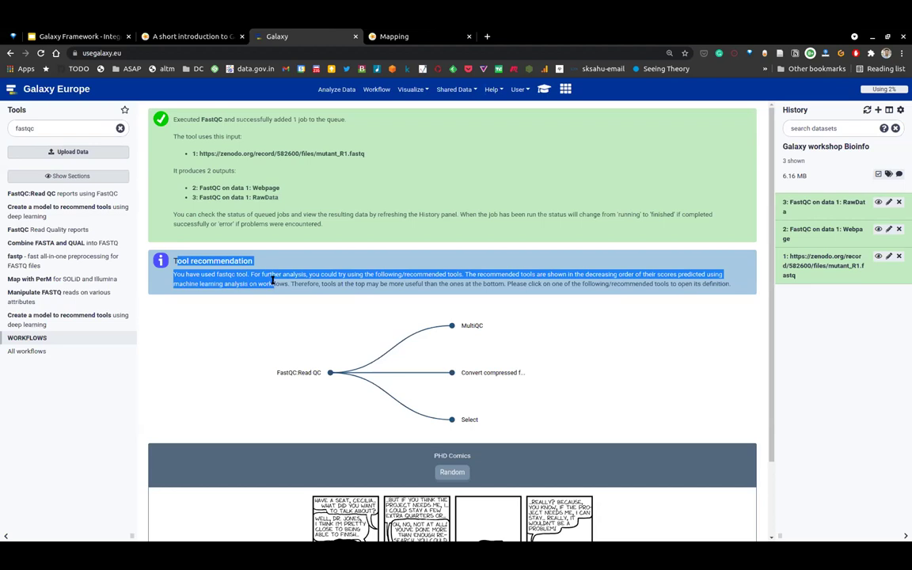
pyautogui.click(285, 281)
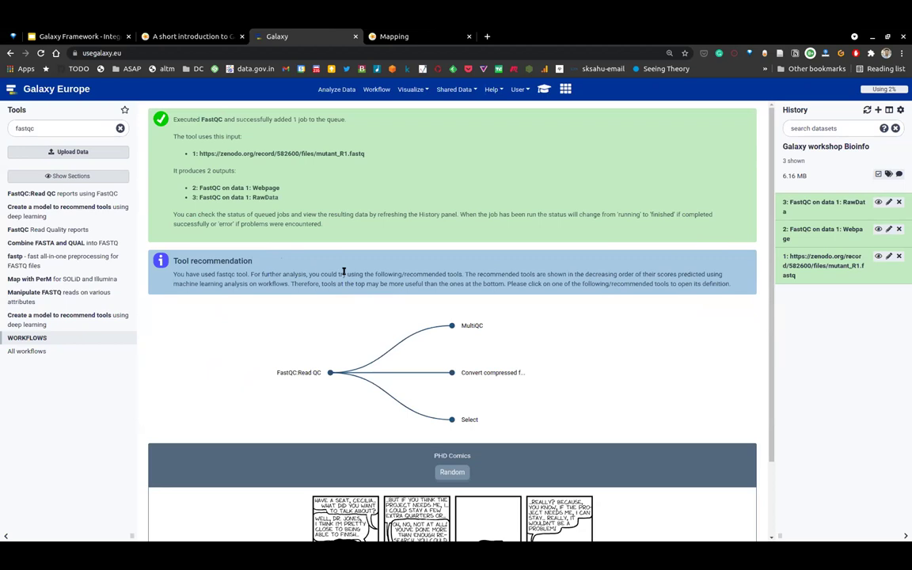
pyautogui.scroll(-1, 343, 271)
pyautogui.moveTo(174, 247); pyautogui.dragTo(301, 271)
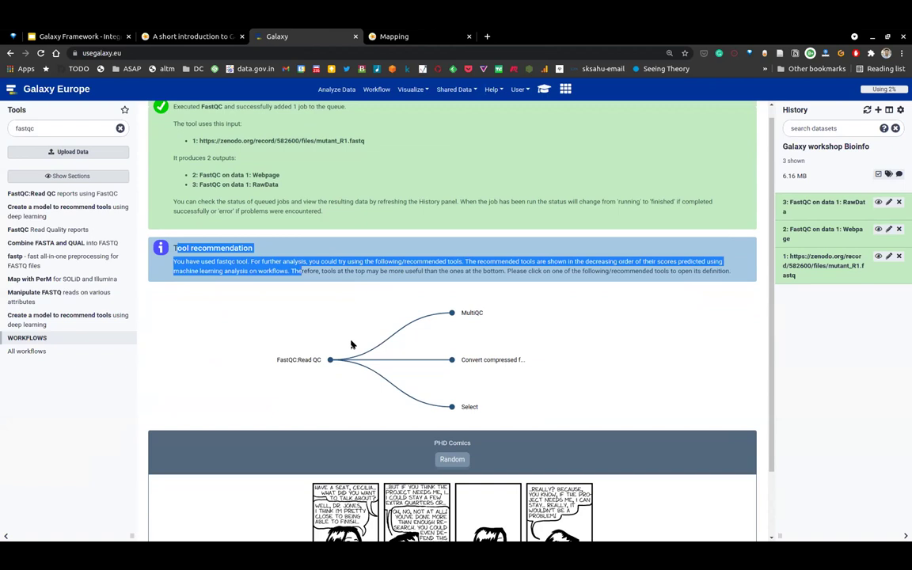
pyautogui.click(505, 272)
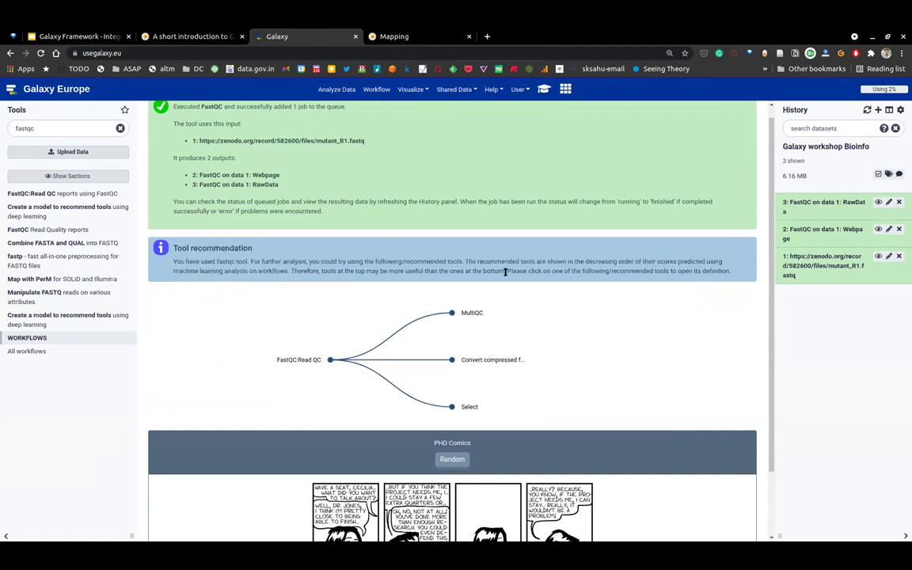
pyautogui.scroll(-1, 505, 272)
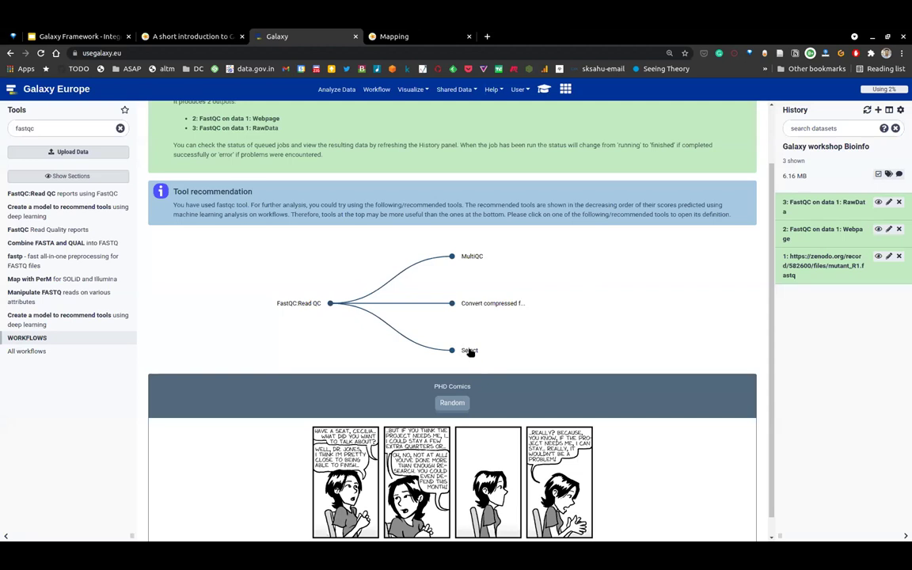
pyautogui.rightClick(474, 257)
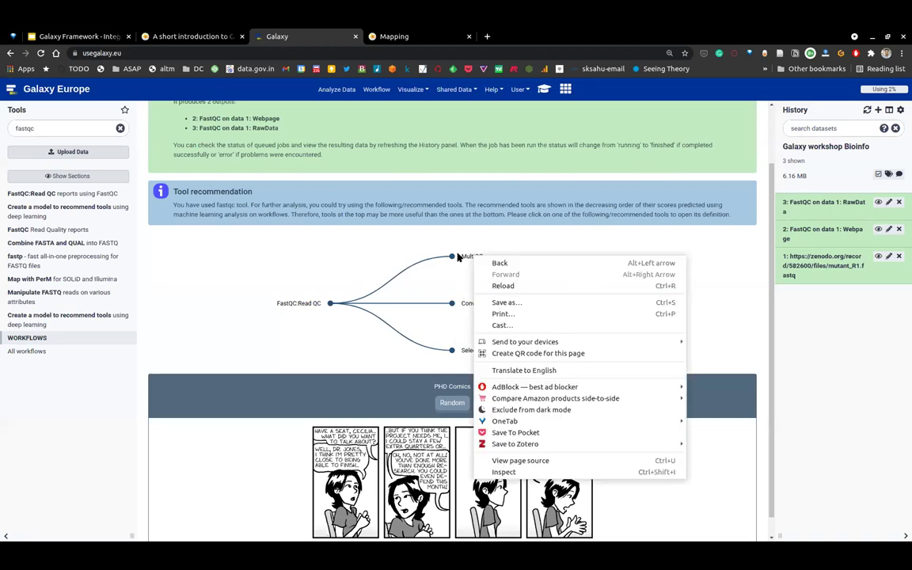
pyautogui.press('Escape')
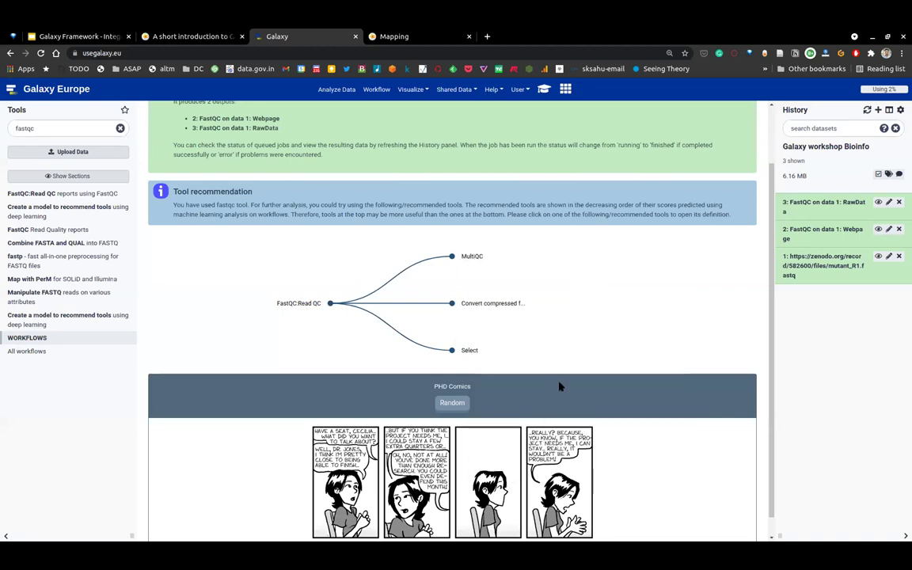
pyautogui.scroll(-1, 556, 370)
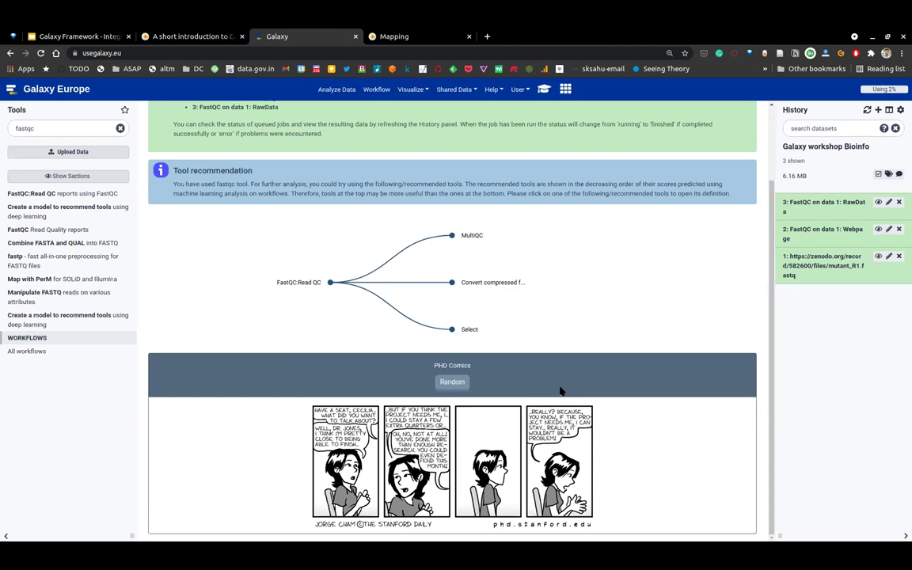
pyautogui.scroll(2, 621, 345)
pyautogui.scroll(-1, 621, 345)
pyautogui.scroll(1, 621, 345)
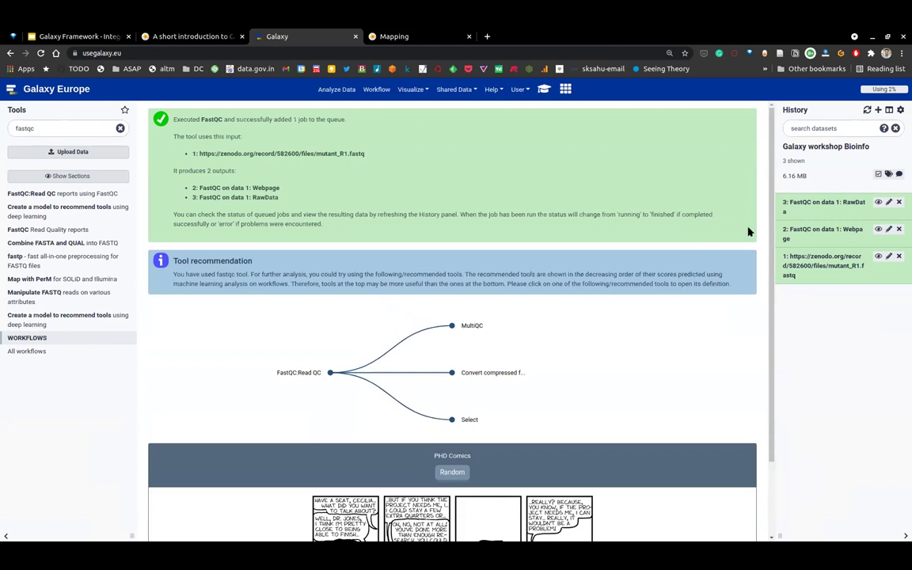
# Open the recommended MultiQC tool and review its form from the results input to the help text and citations.
pyautogui.click(471, 327)
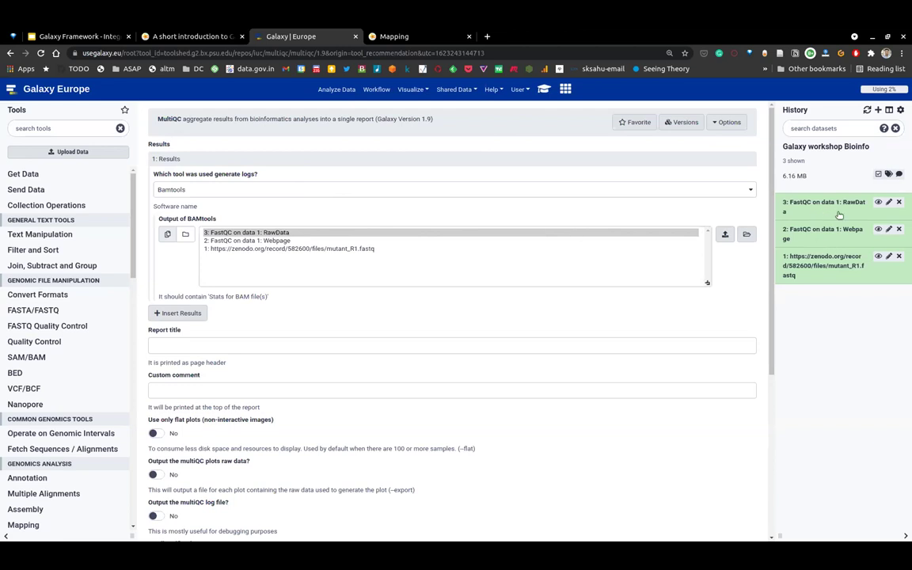
pyautogui.scroll(-5, 430, 357)
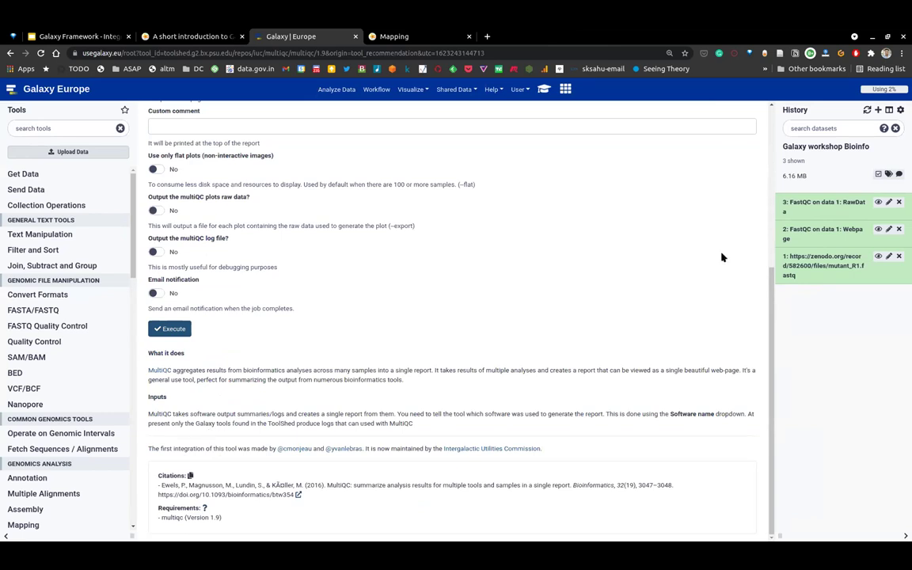
pyautogui.scroll(5, 721, 257)
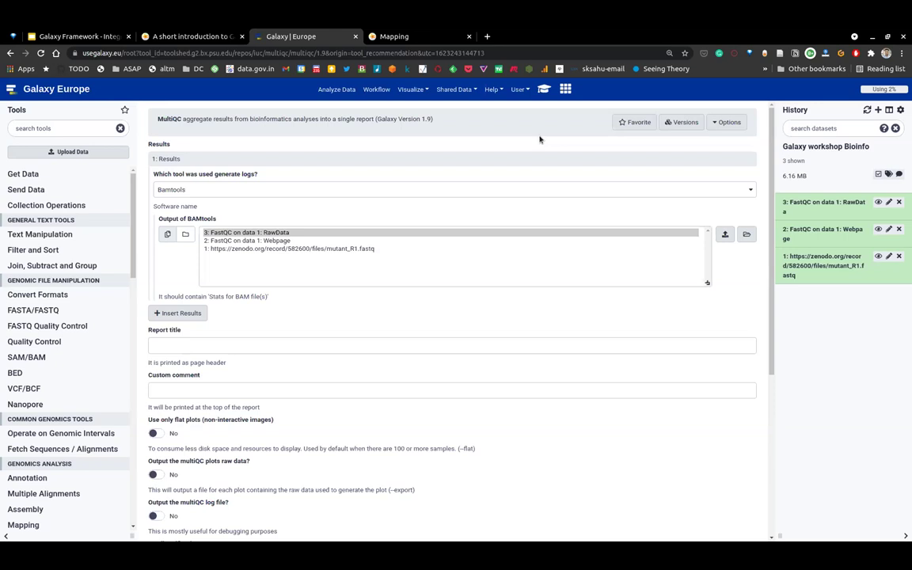
pyautogui.click(518, 89)
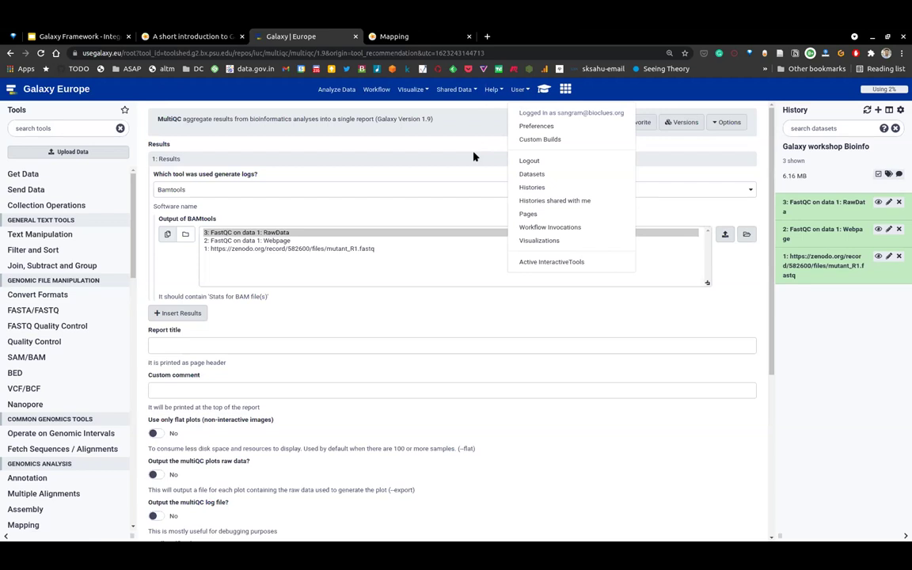
pyautogui.click(473, 157)
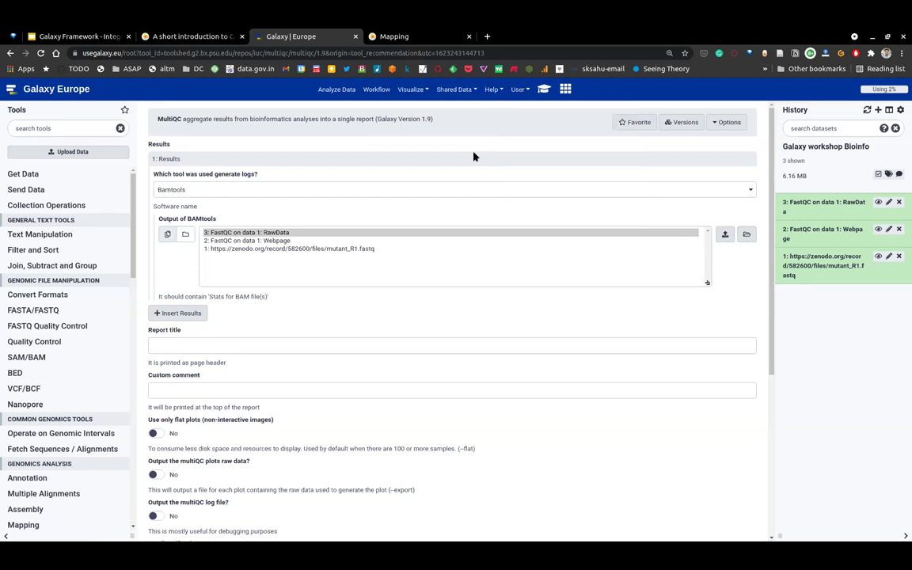
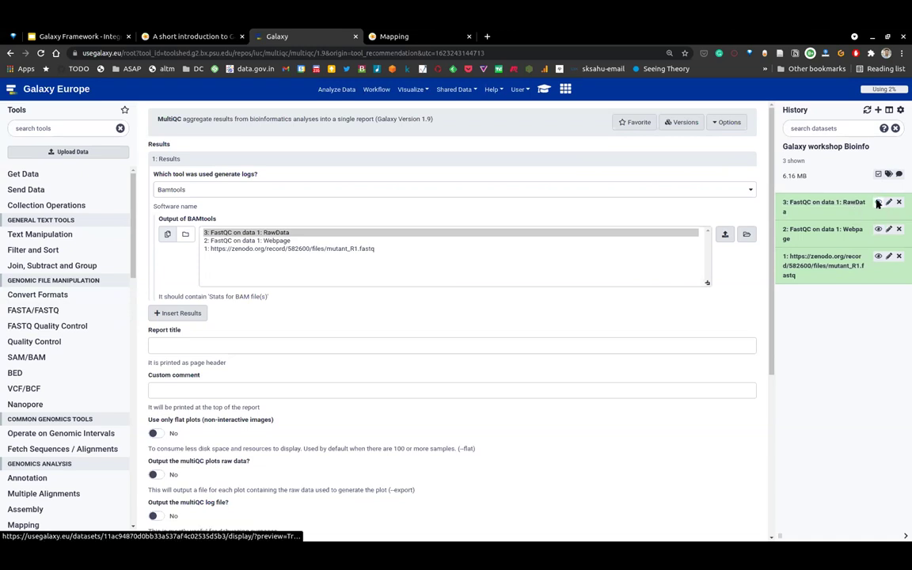
# Open the FastQC RawData output from the history and examine its basic statistics and per base sequence quality table.
pyautogui.click(831, 204)
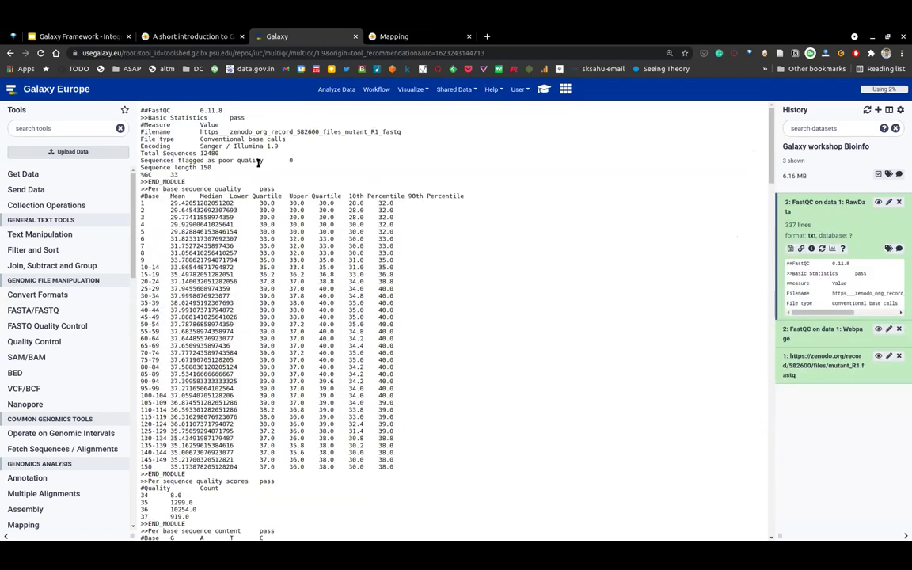
pyautogui.moveTo(142, 201); pyautogui.dragTo(233, 326)
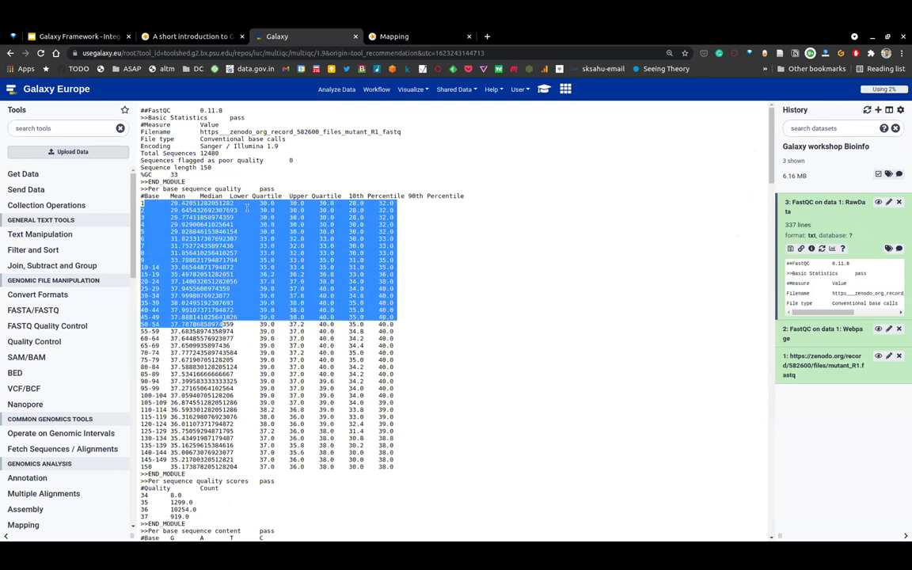
pyautogui.click(162, 179)
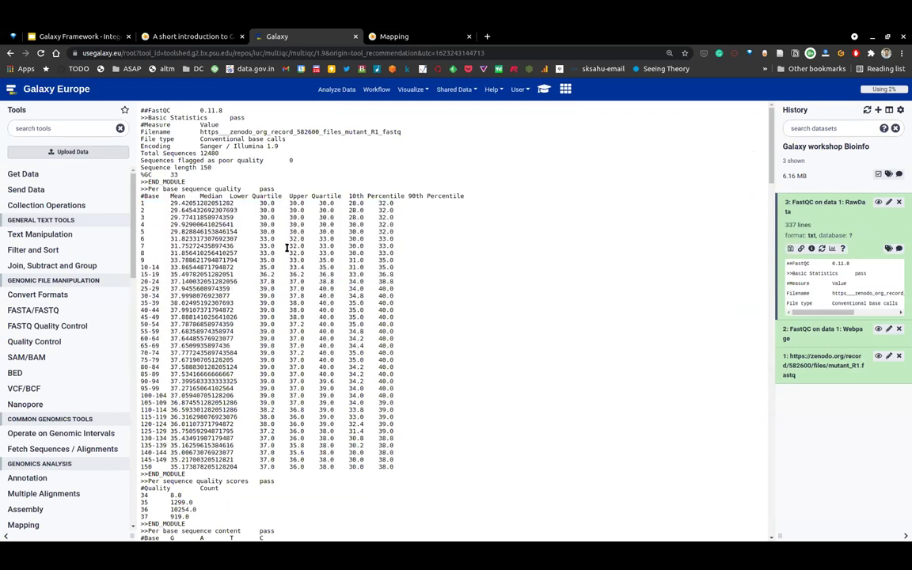
pyautogui.scroll(-1, 336, 319)
pyautogui.scroll(-3, 337, 319)
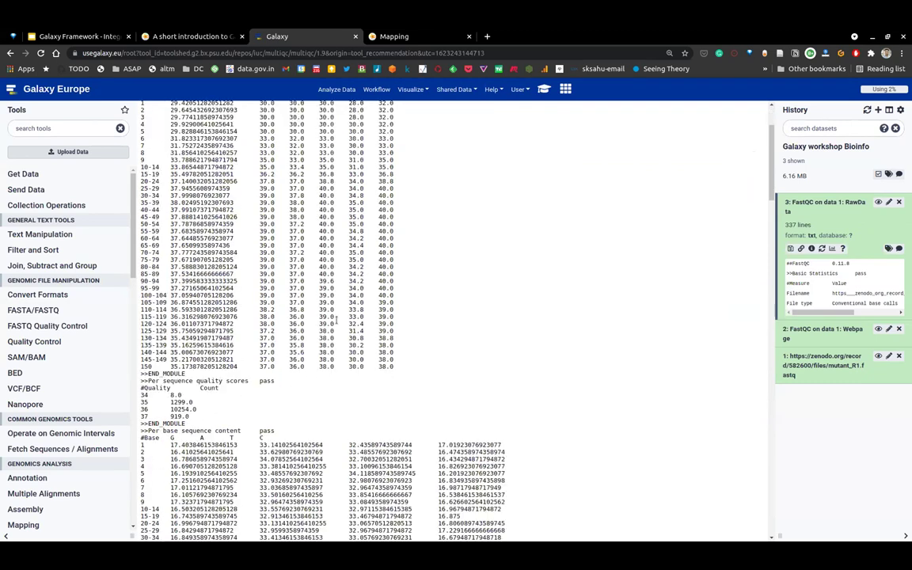
# View the uploaded mutant_R1.fastq dataset and examine the sequence and quality lines of its first read.
pyautogui.click(878, 356)
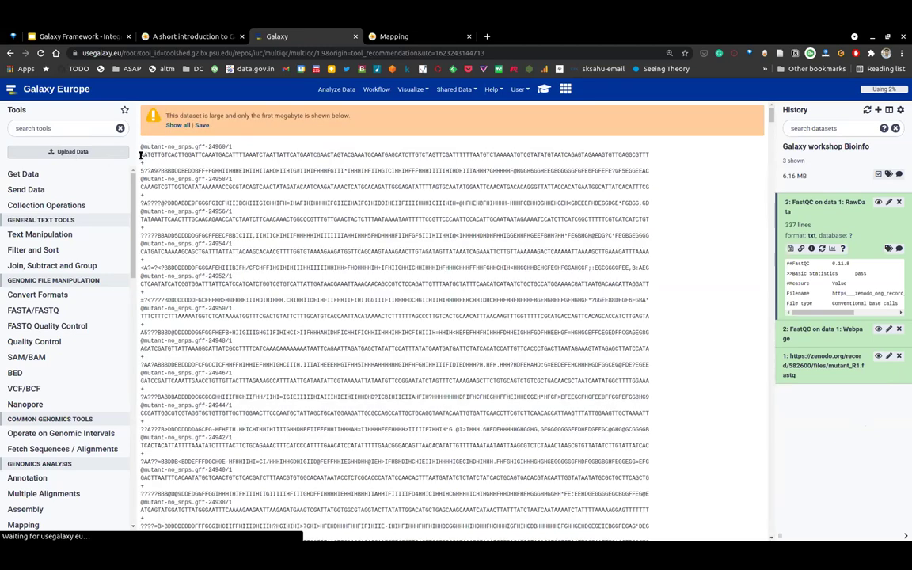
pyautogui.moveTo(227, 140); pyautogui.dragTo(281, 171)
pyautogui.click(142, 170)
pyautogui.click(284, 155)
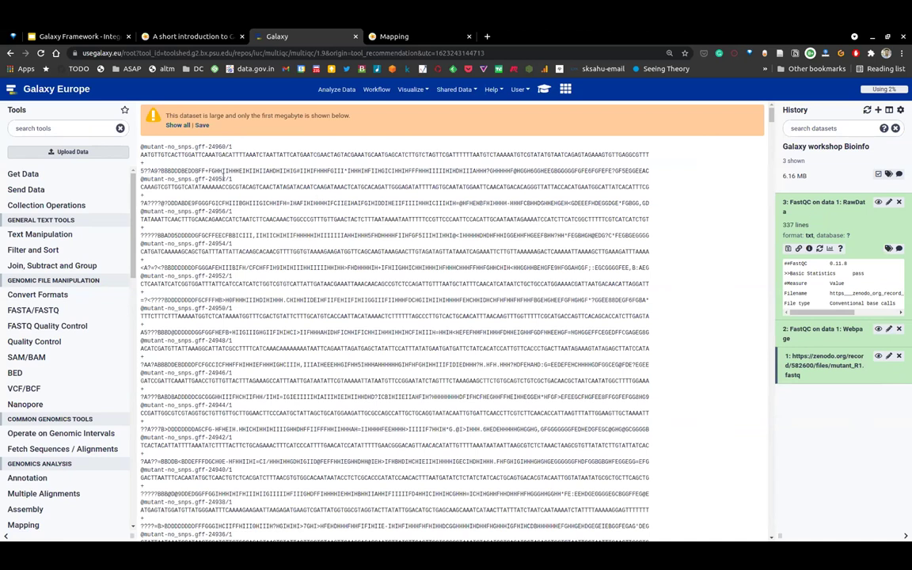
pyautogui.moveTo(143, 171); pyautogui.dragTo(287, 170)
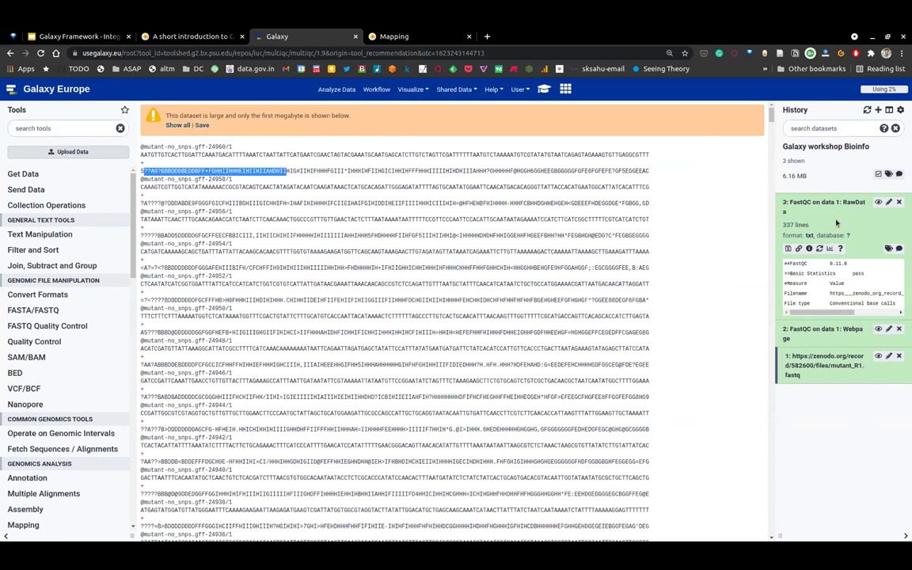
# Collapse the RawData entry, open the FastQC Webpage report and review its sections from basic statistics to adapter content.
pyautogui.click(833, 203)
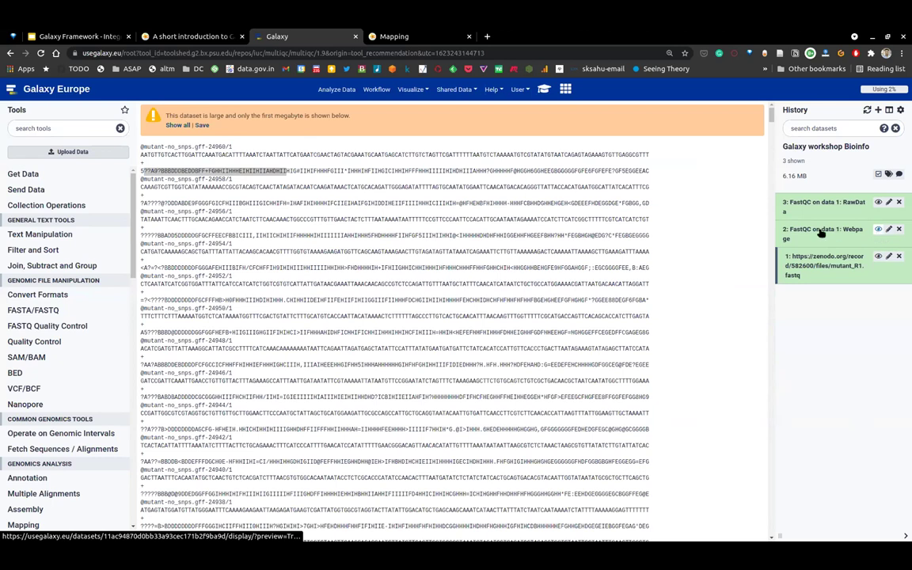
pyautogui.click(878, 229)
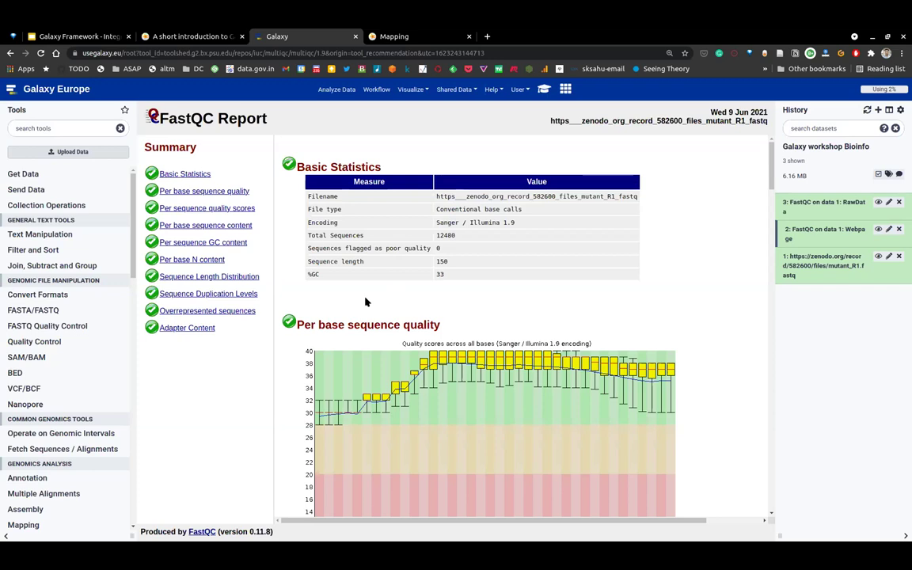
pyautogui.scroll(-3, 366, 302)
pyautogui.scroll(-15, 366, 302)
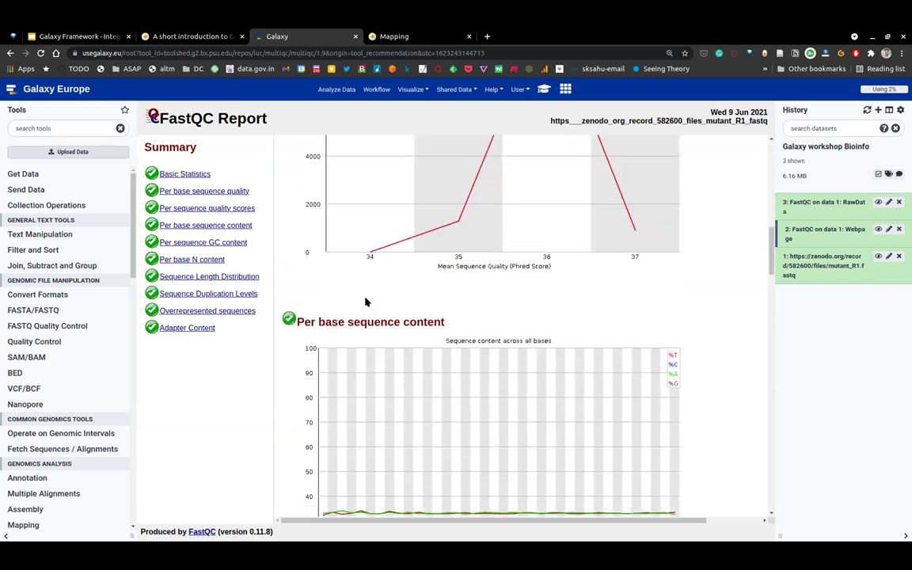
pyautogui.scroll(-5, 366, 301)
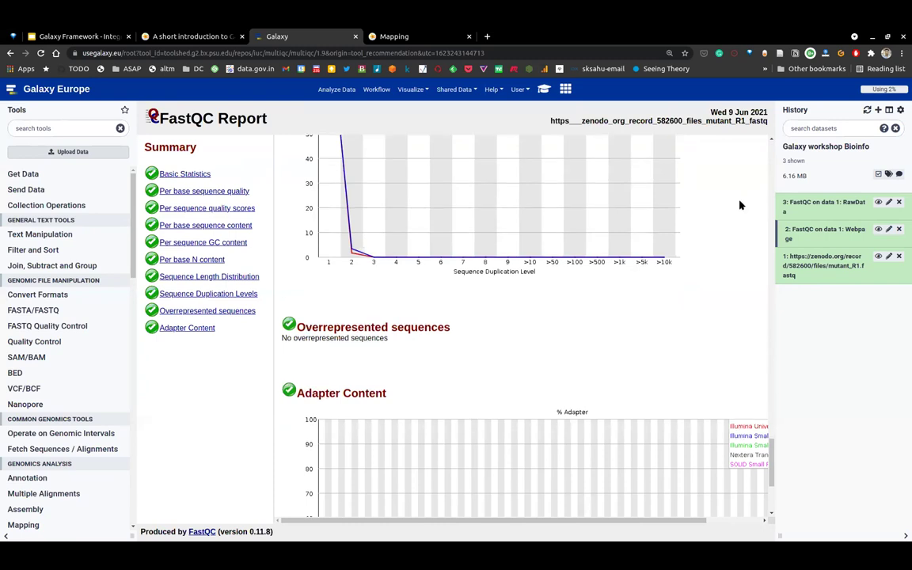
# Expand the FastQC Webpage dataset, copy its link and open the rerun form with the job's original settings.
pyautogui.click(823, 230)
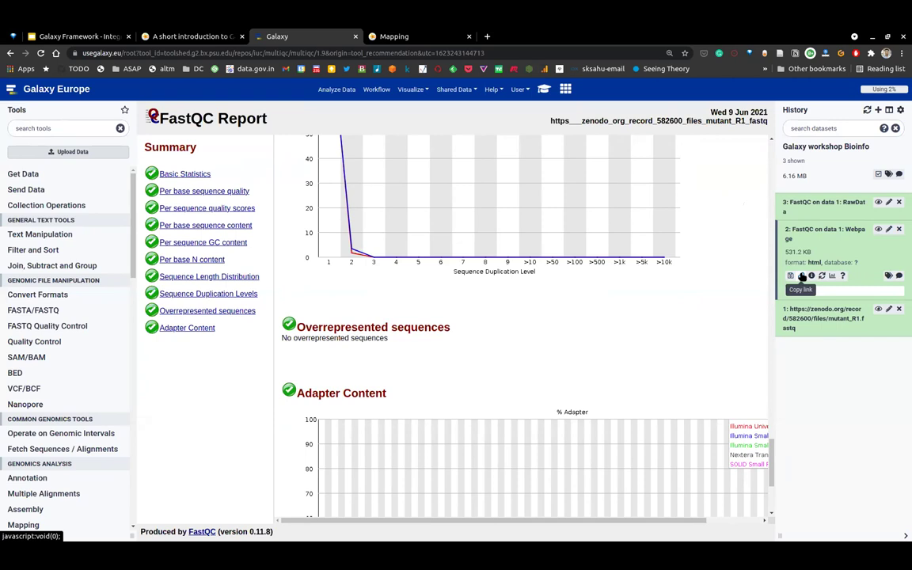
pyautogui.click(802, 276)
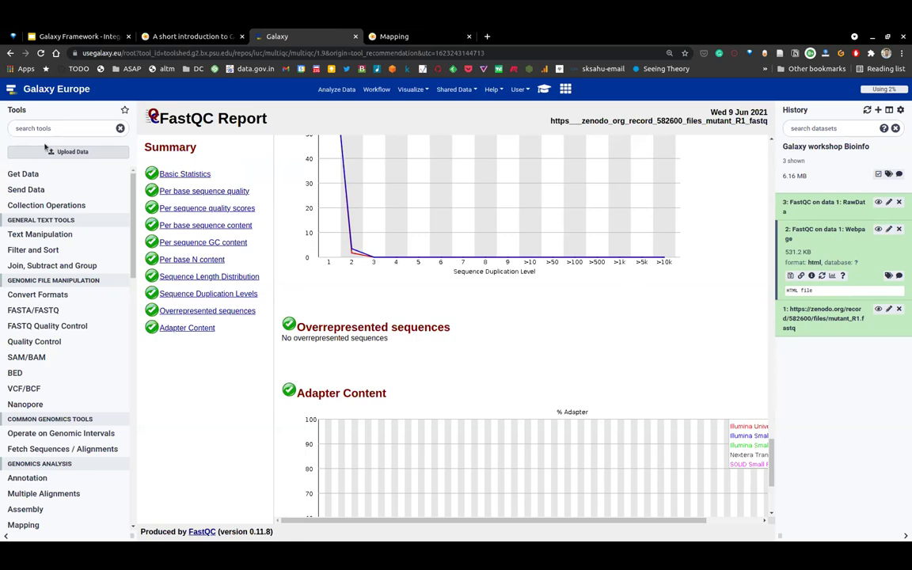
pyautogui.click(823, 276)
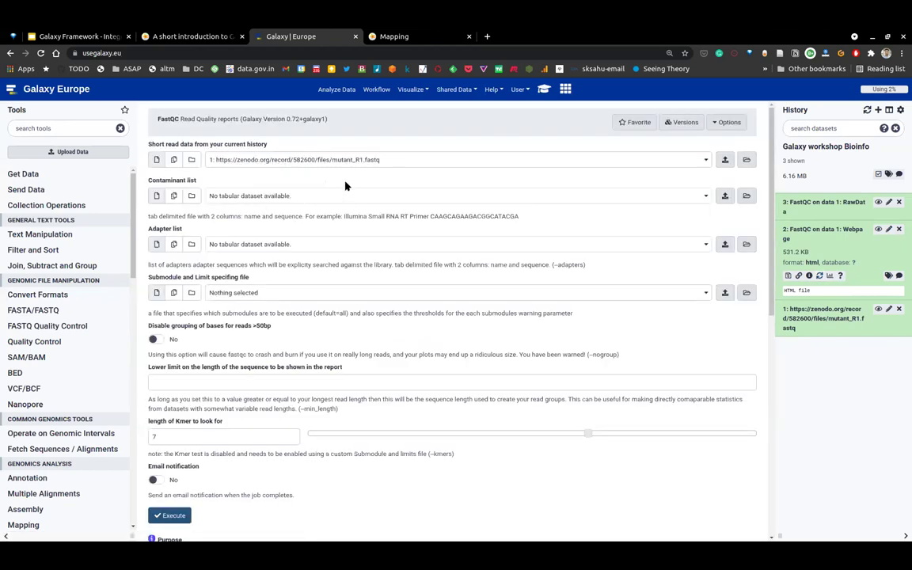
# Review the Webpage dataset's details through job metrics and dependencies, and bring back its FastQC rerun form.
pyautogui.click(809, 276)
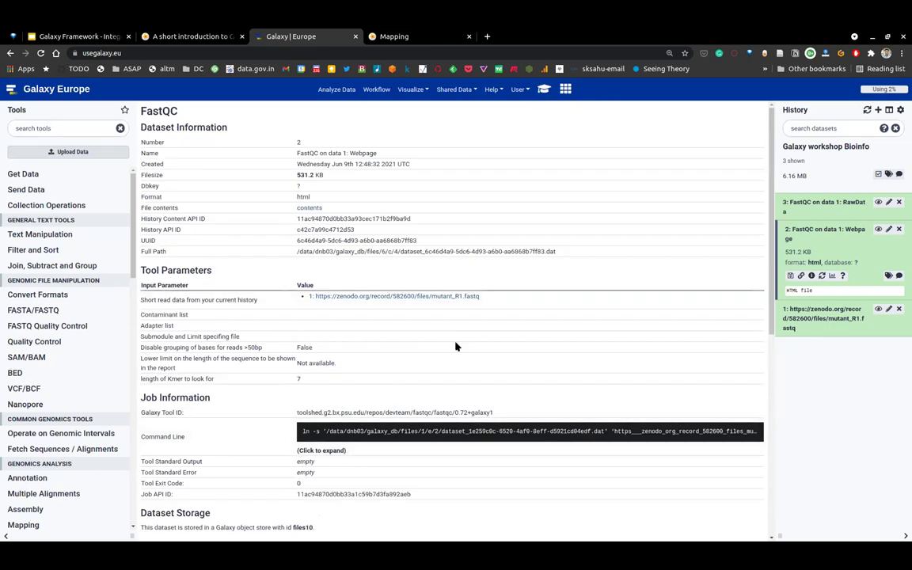
pyautogui.scroll(-10, 316, 364)
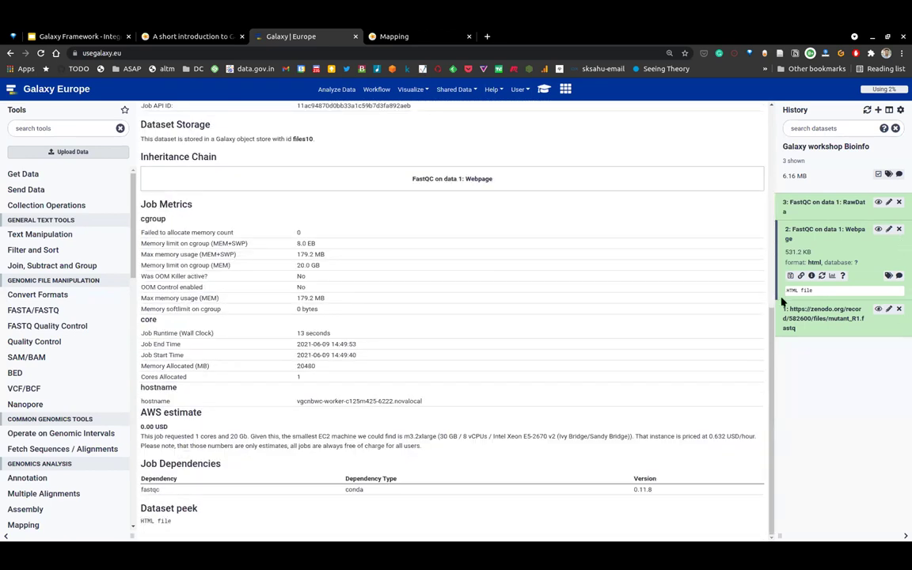
pyautogui.moveTo(786, 290); pyautogui.dragTo(826, 291)
pyautogui.click(823, 275)
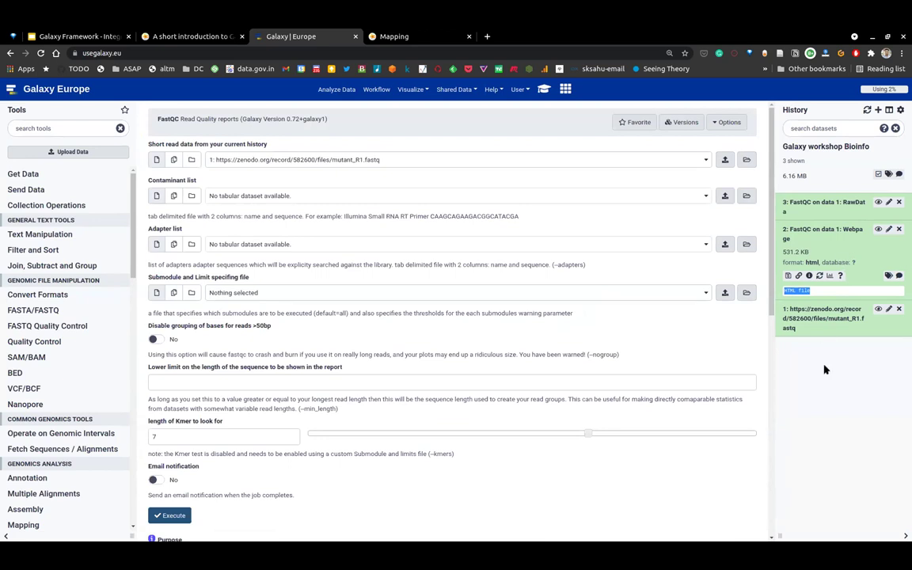
# Compare the FastQC Webpage report with the RawData output, ending on the report with its history entry expanded.
pyautogui.click(877, 230)
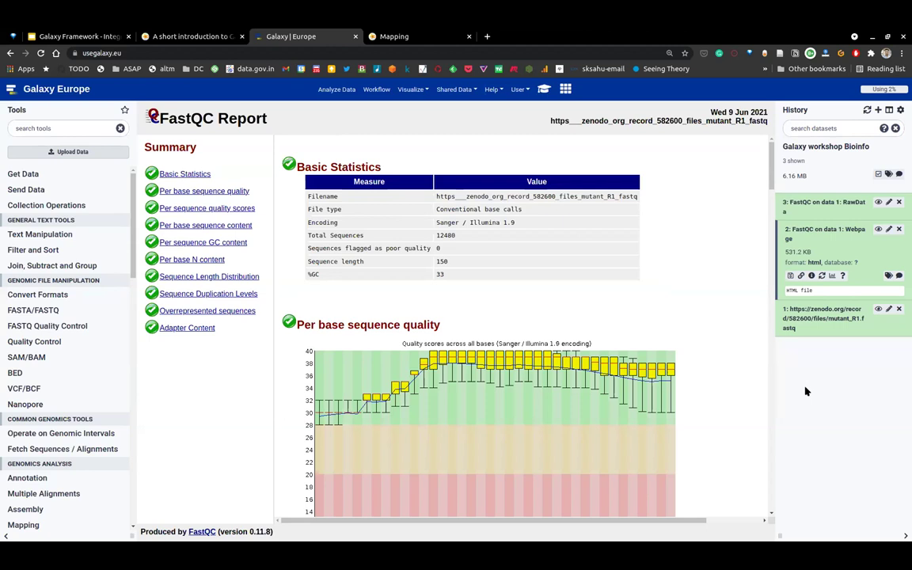
pyautogui.click(841, 229)
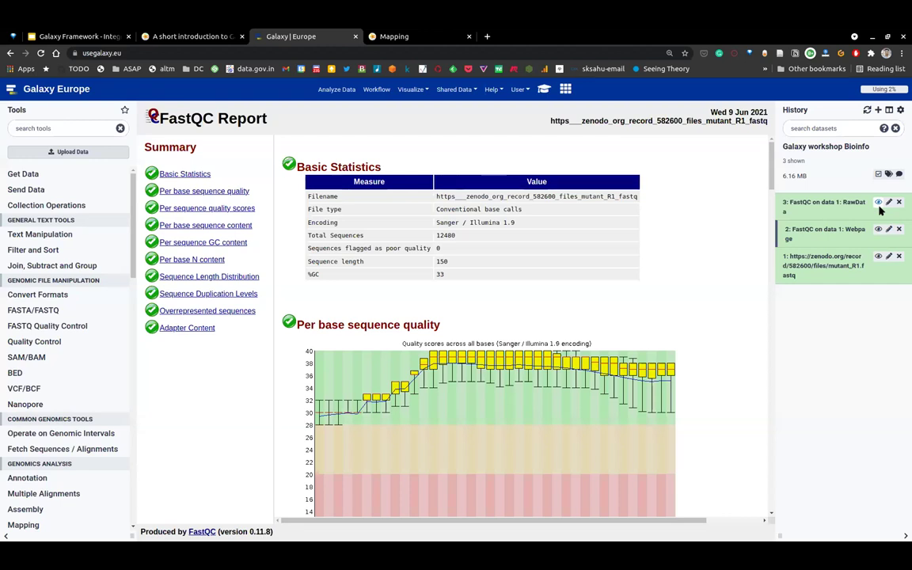
pyautogui.click(878, 204)
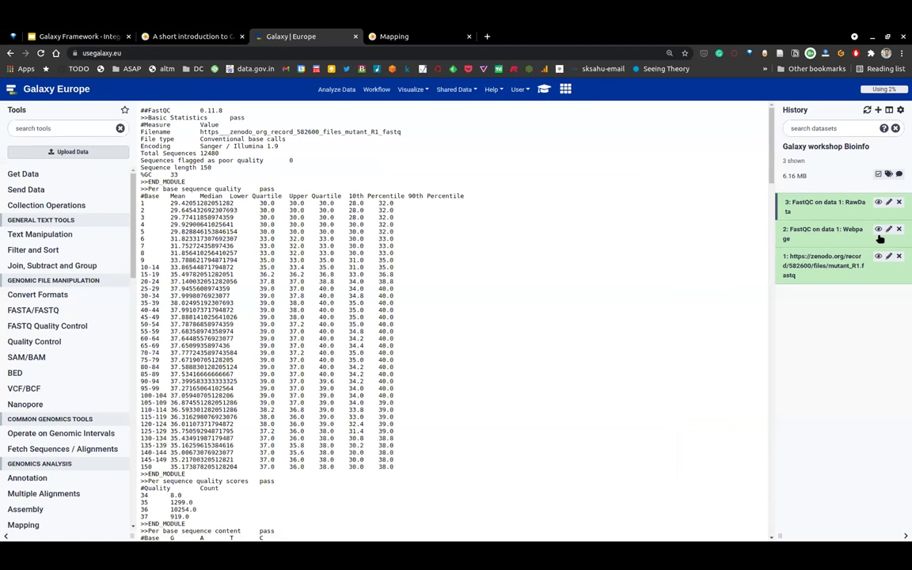
pyautogui.click(878, 230)
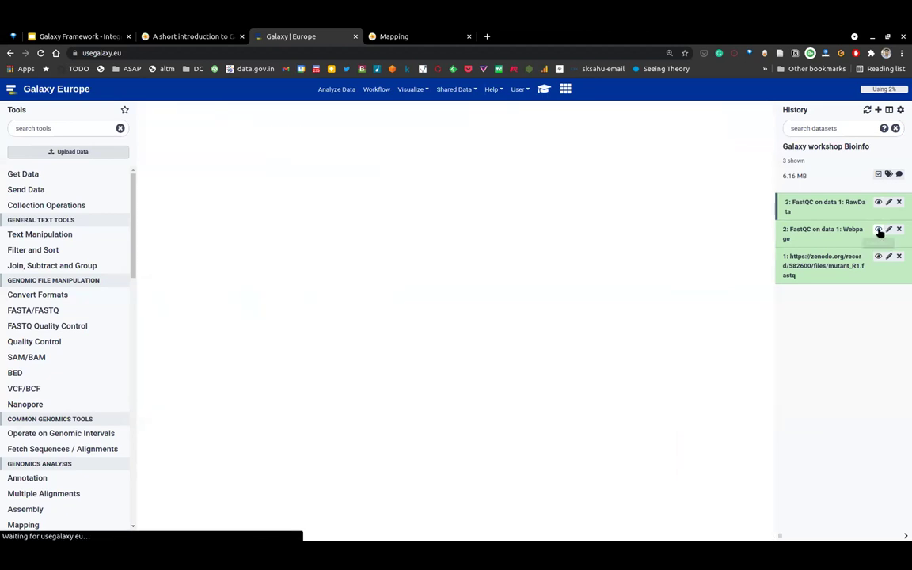
pyautogui.click(874, 230)
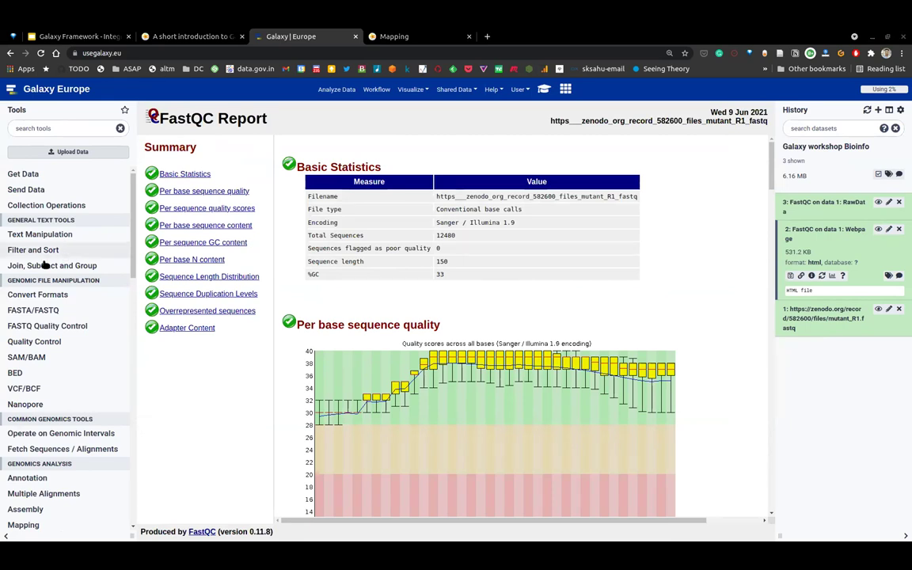
# Search the tools for fastqc, run FastQC:Read QC version 0.52 on mutant_R1.fastq and enlarge the page beyond 125%.
pyautogui.click(79, 128)
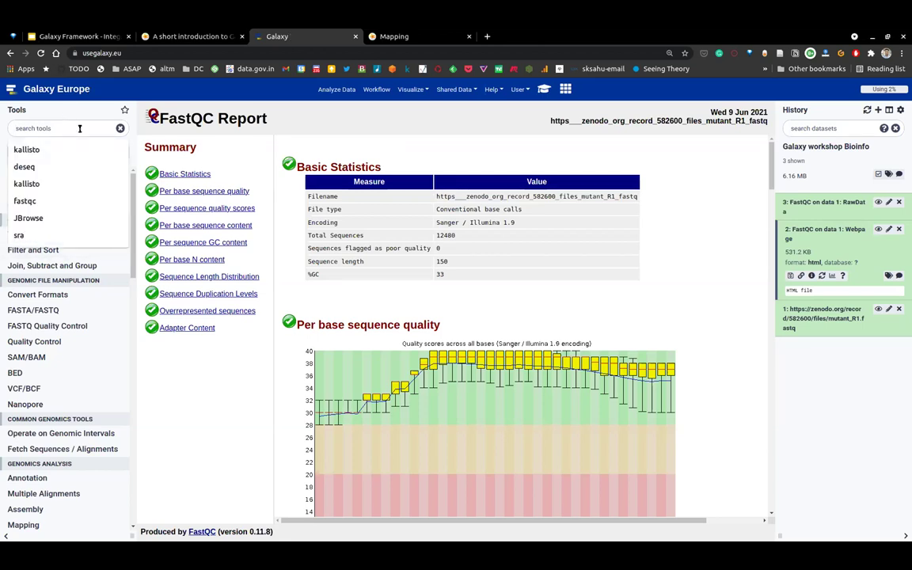
pyautogui.write('fastq')
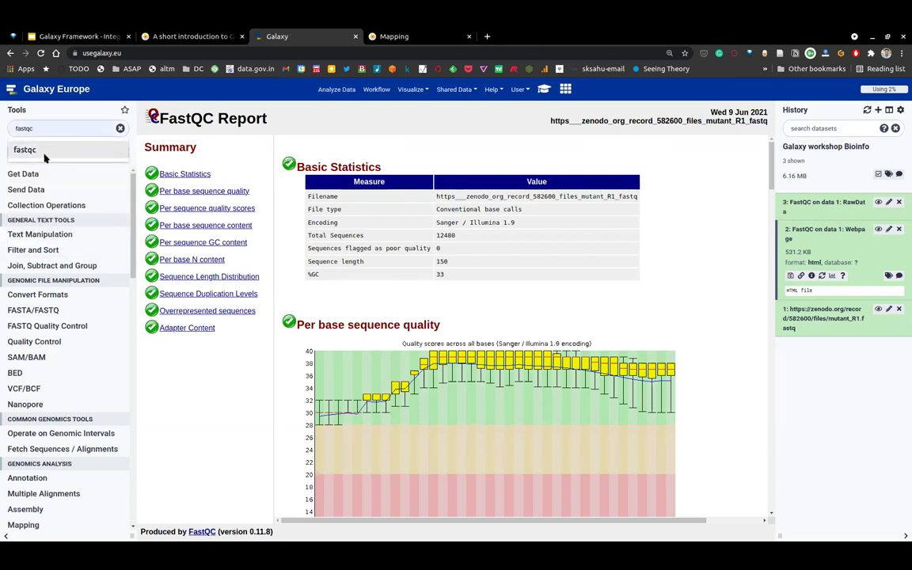
pyautogui.write('c')
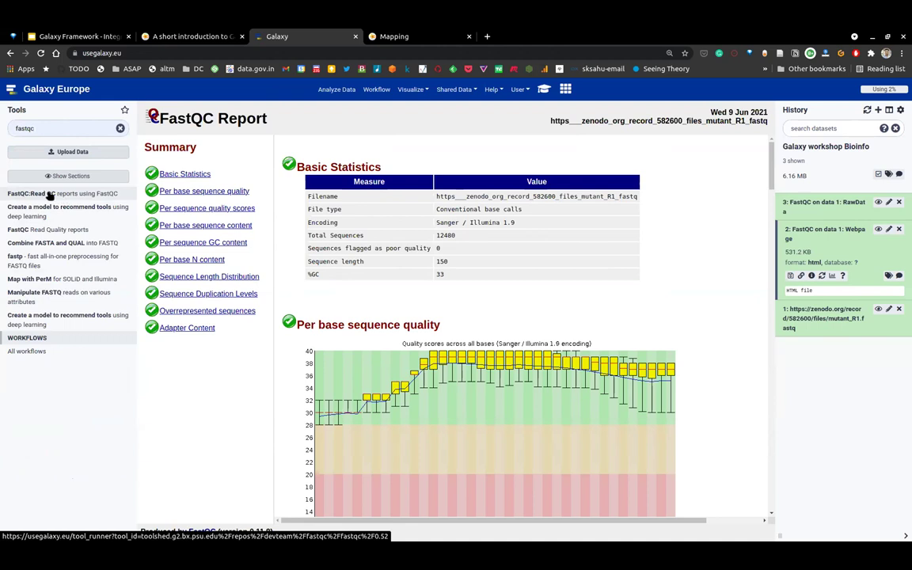
pyautogui.click(50, 194)
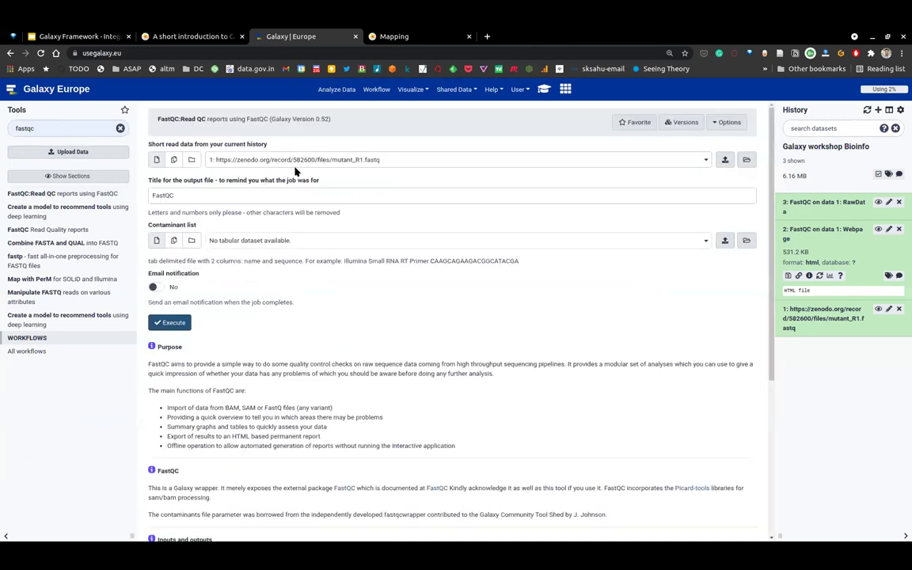
pyautogui.click(172, 323)
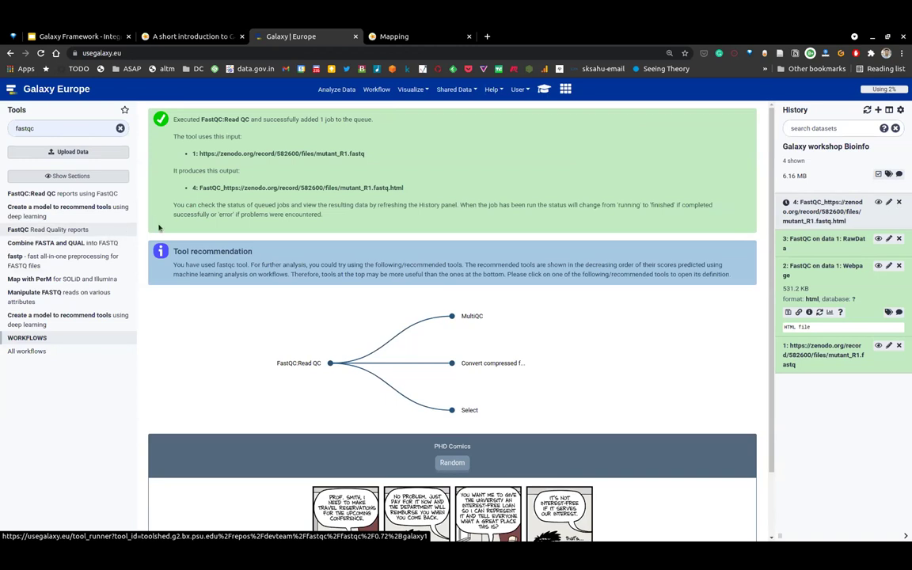
pyautogui.hotkey('ctrl', '+')
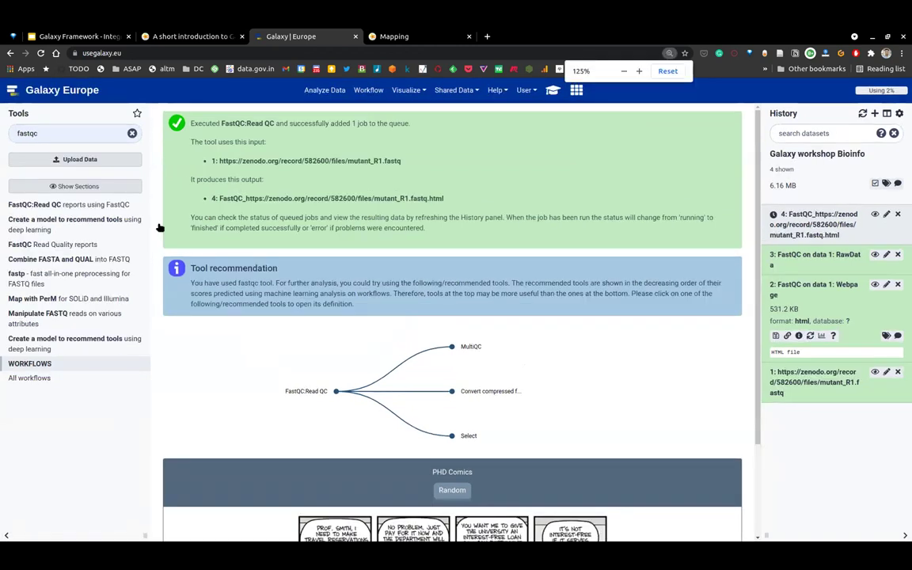
pyautogui.hotkey('ctrl', '+')
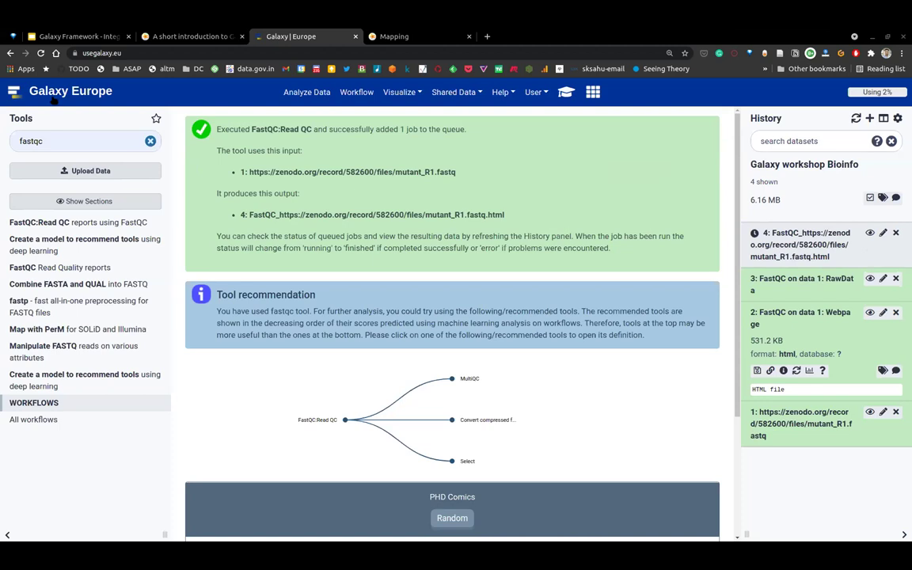
# Return to the Galaxy home page, expand dataset 4 in the history and read its error text.
pyautogui.click(64, 91)
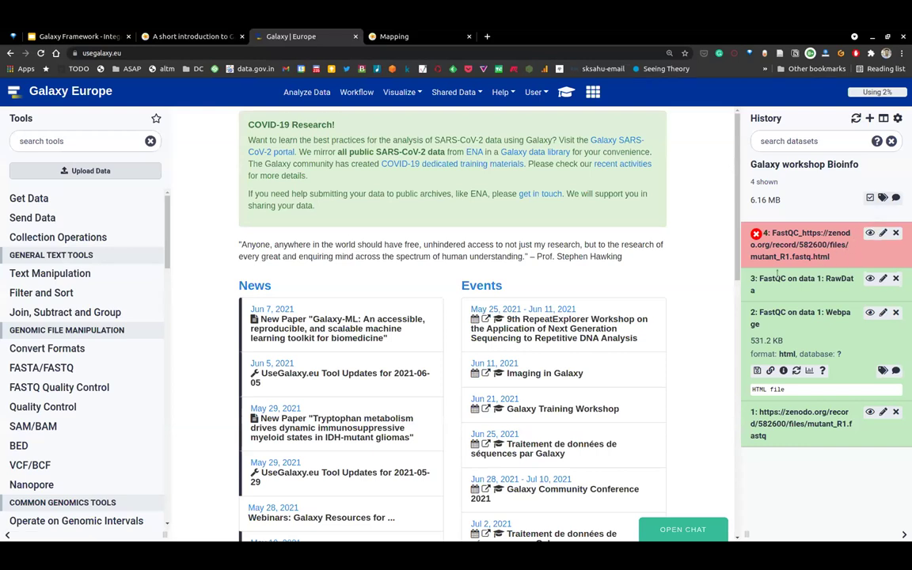
pyautogui.click(791, 238)
pyautogui.moveTo(754, 340)
pyautogui.mouseDown()
pyautogui.moveTo(799, 348)
pyautogui.moveTo(833, 372)
pyautogui.moveTo(752, 345)
pyautogui.moveTo(760, 336)
pyautogui.mouseUp()
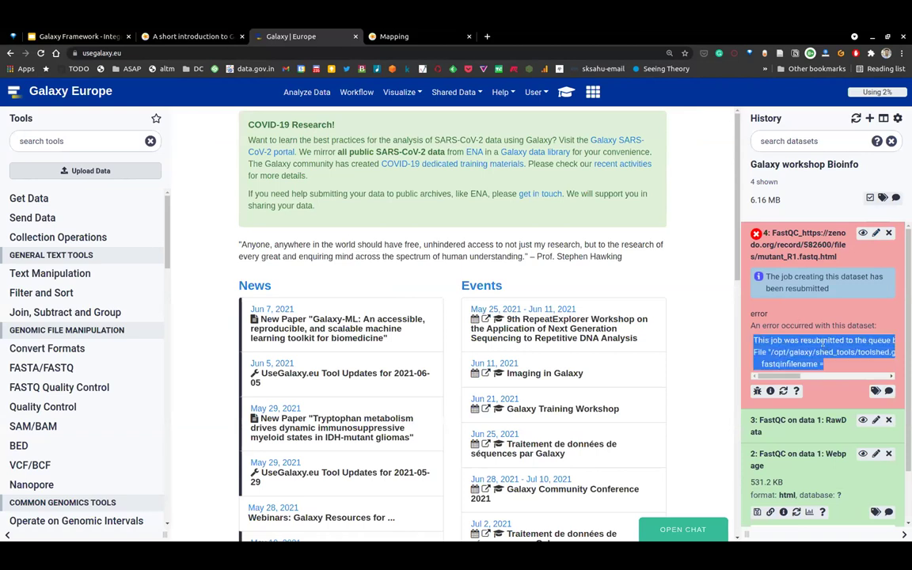
pyautogui.click(820, 303)
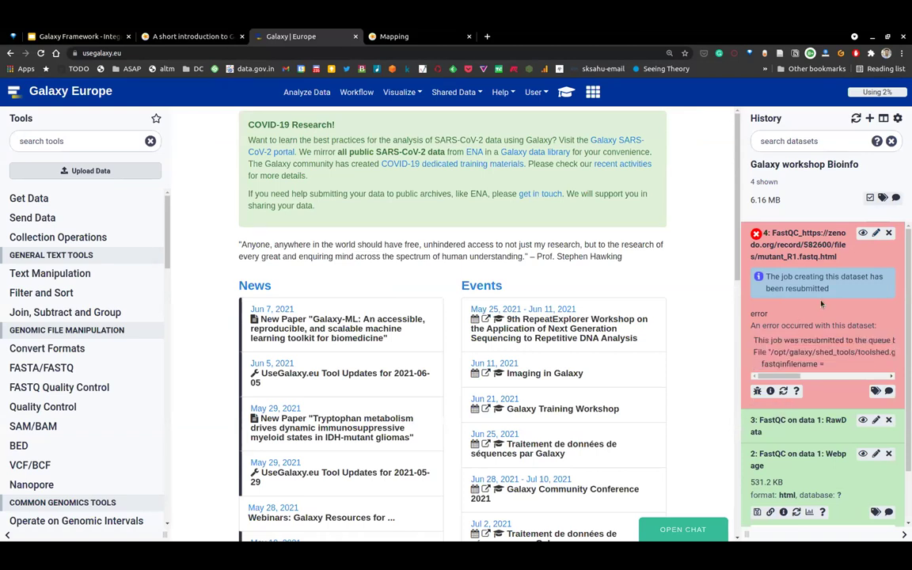
# Open the details of dataset 4, expand the job's command line and examine the job information.
pyautogui.click(770, 392)
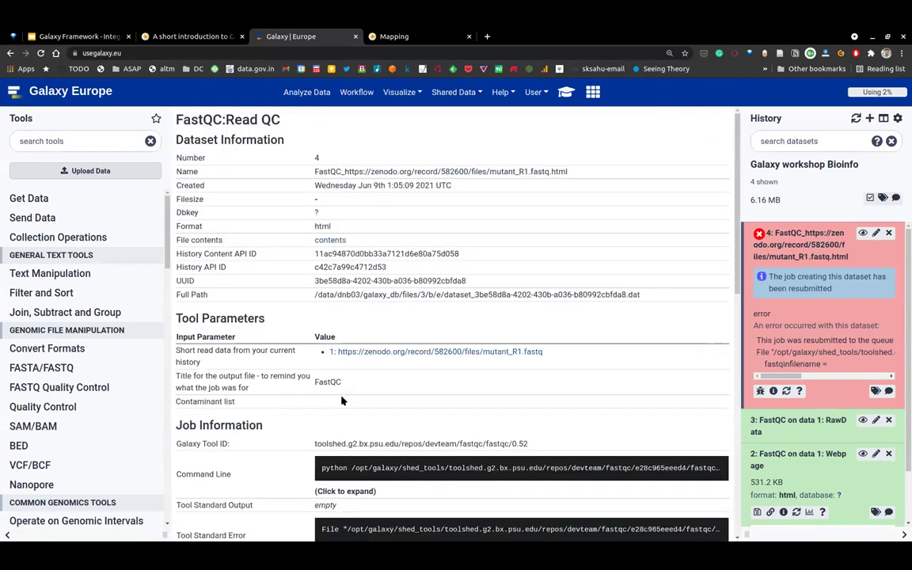
pyautogui.scroll(-3, 342, 400)
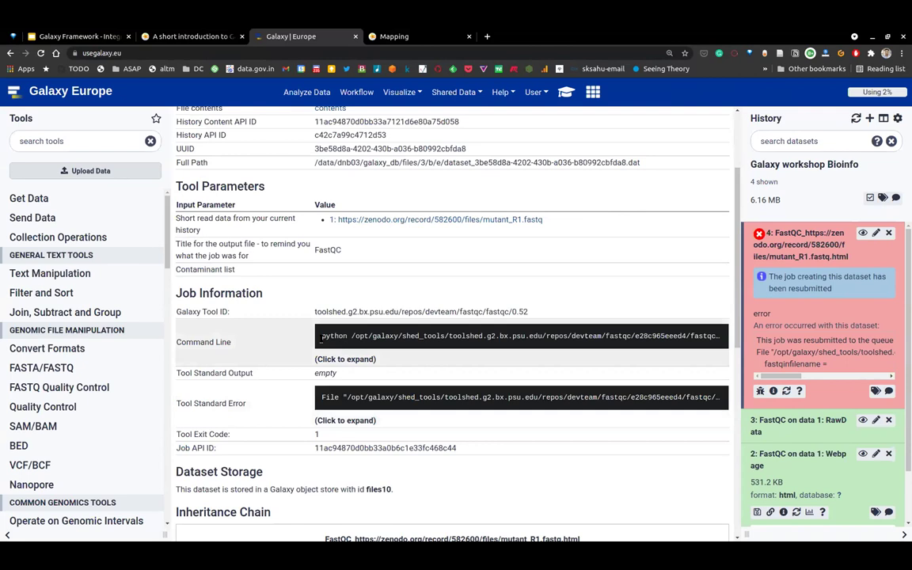
pyautogui.moveTo(406, 336); pyautogui.dragTo(321, 336)
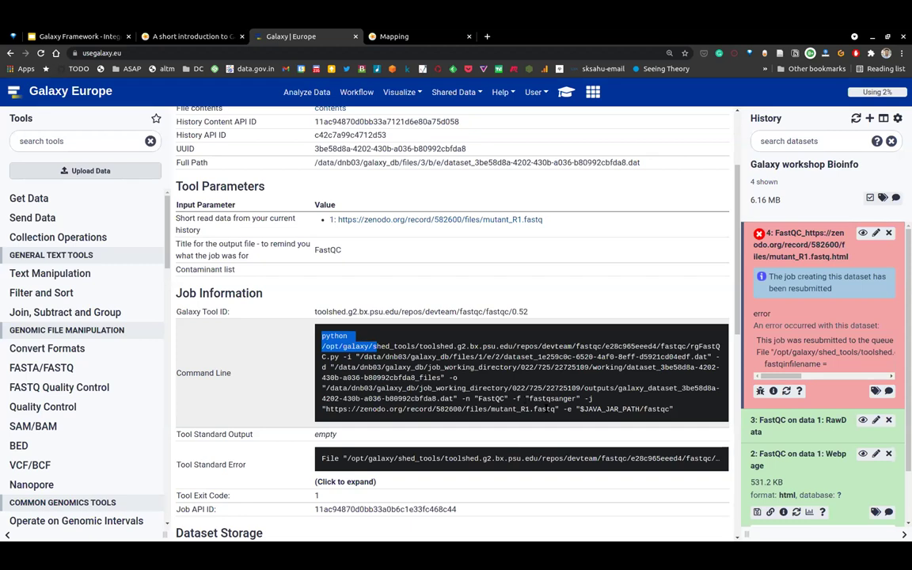
pyautogui.click(554, 348)
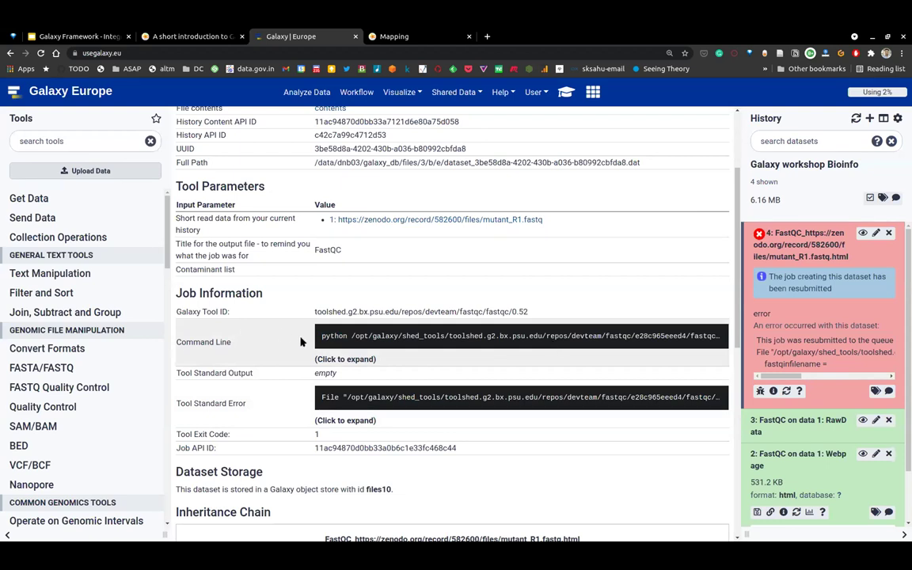
pyautogui.click(350, 360)
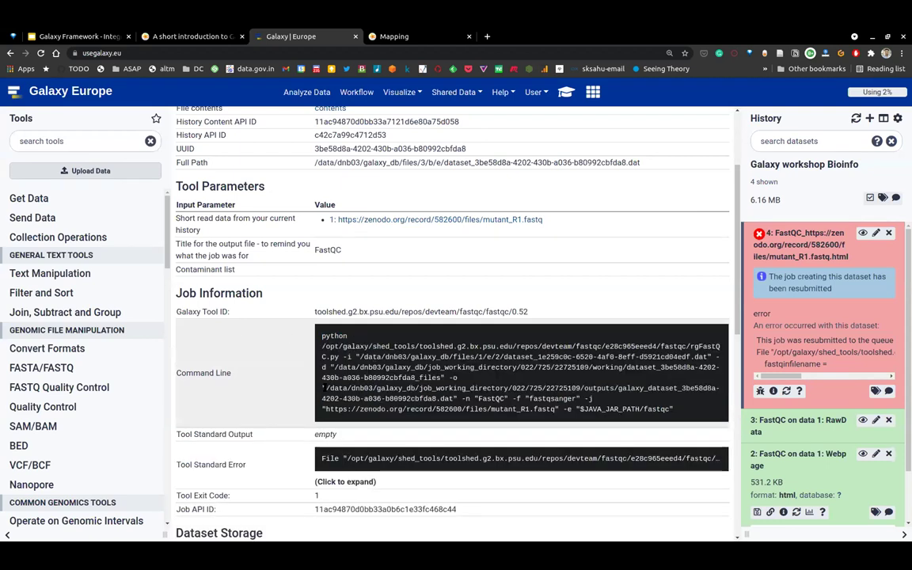
pyautogui.scroll(-3, 301, 373)
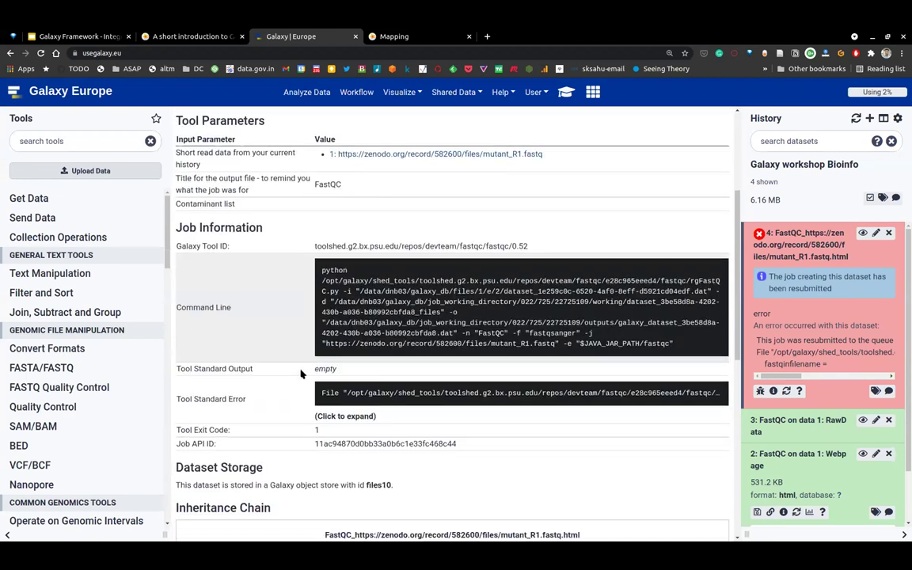
pyautogui.scroll(1, 300, 374)
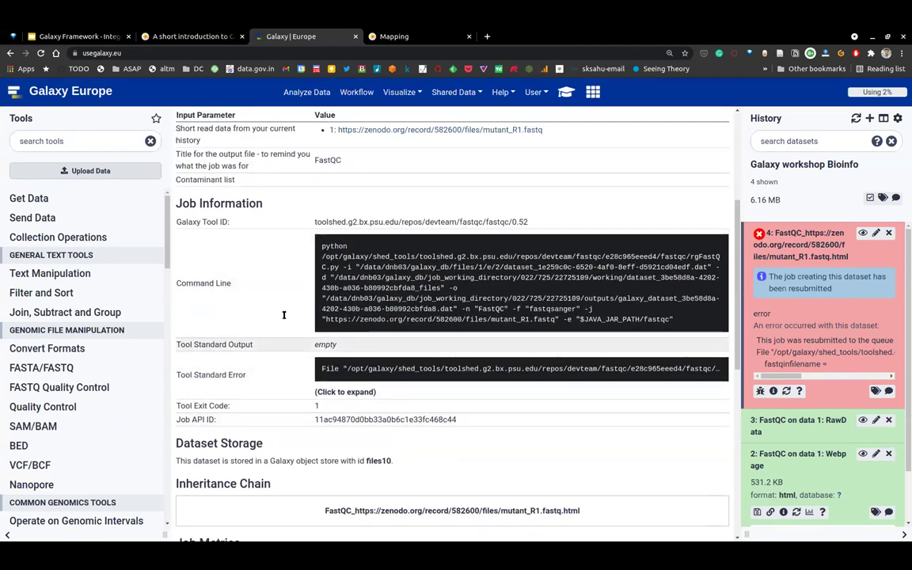
# Review the tool parameters, tool error, dataset storage and job metrics in the details of dataset 4.
pyautogui.scroll(4, 283, 316)
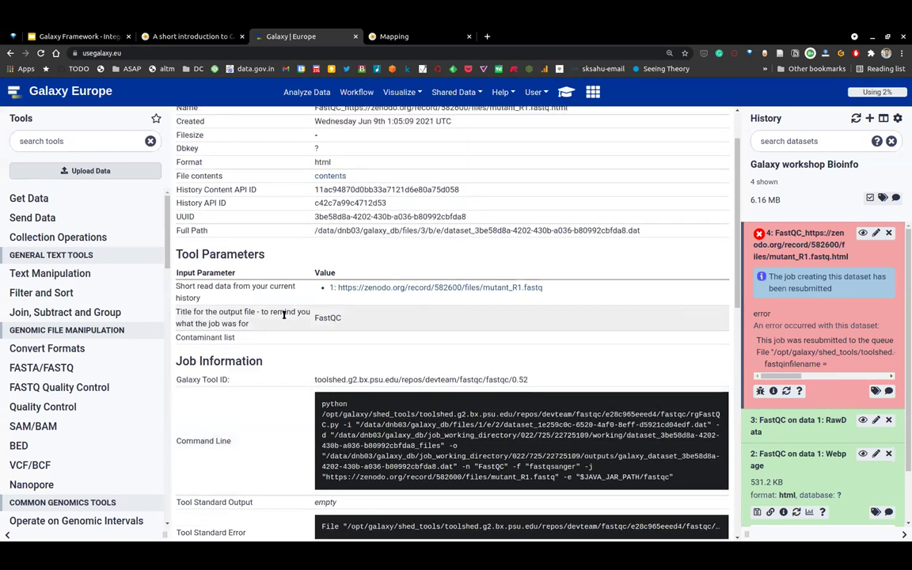
pyautogui.scroll(-7, 293, 305)
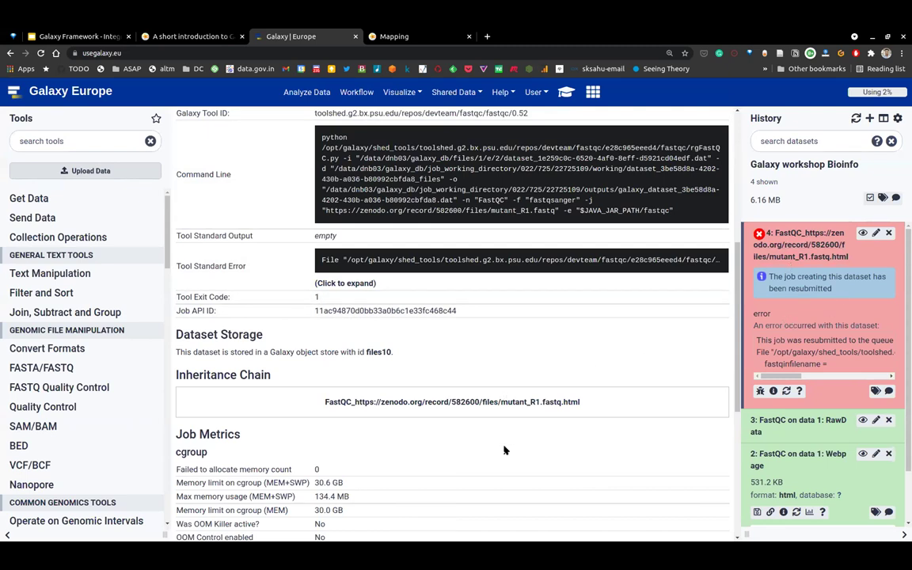
pyautogui.scroll(-5, 504, 450)
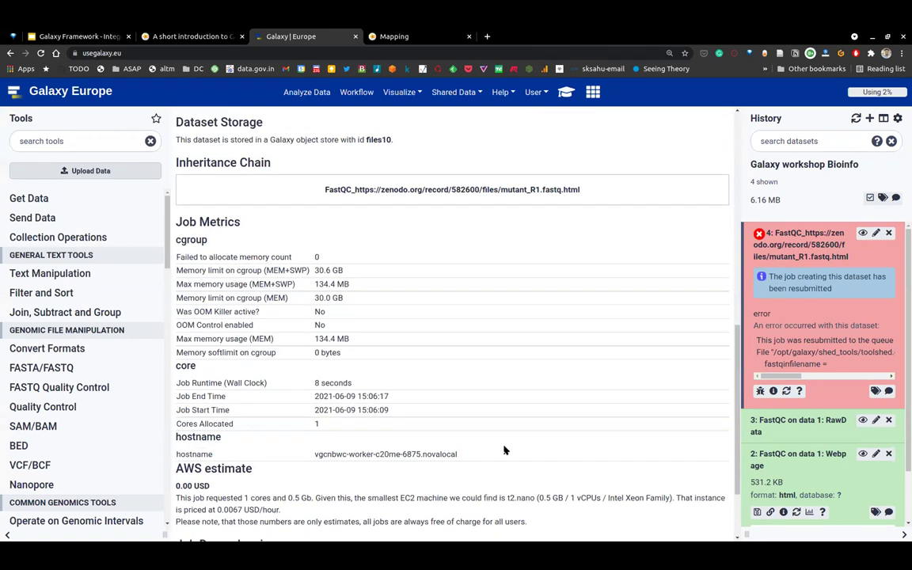
pyautogui.scroll(12, 504, 449)
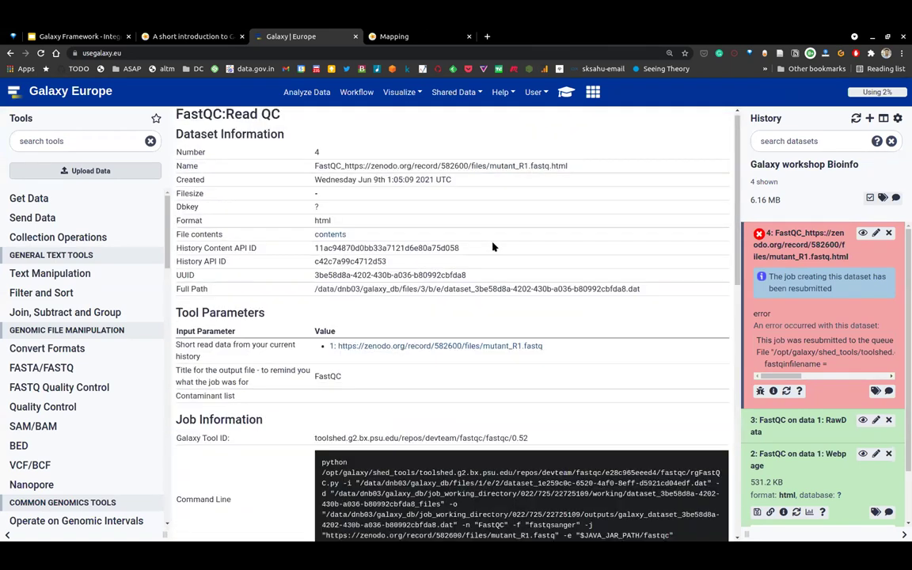
pyautogui.scroll(1, 438, 204)
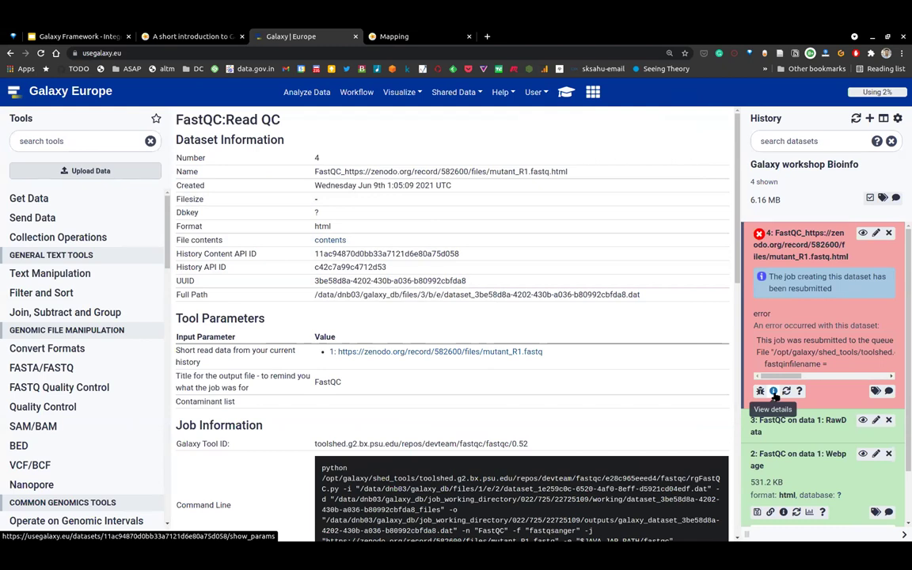
# Collapse dataset 4, open the details of dataset 3 (FastQC RawData) and examine its tool parameters and job information.
pyautogui.click(800, 237)
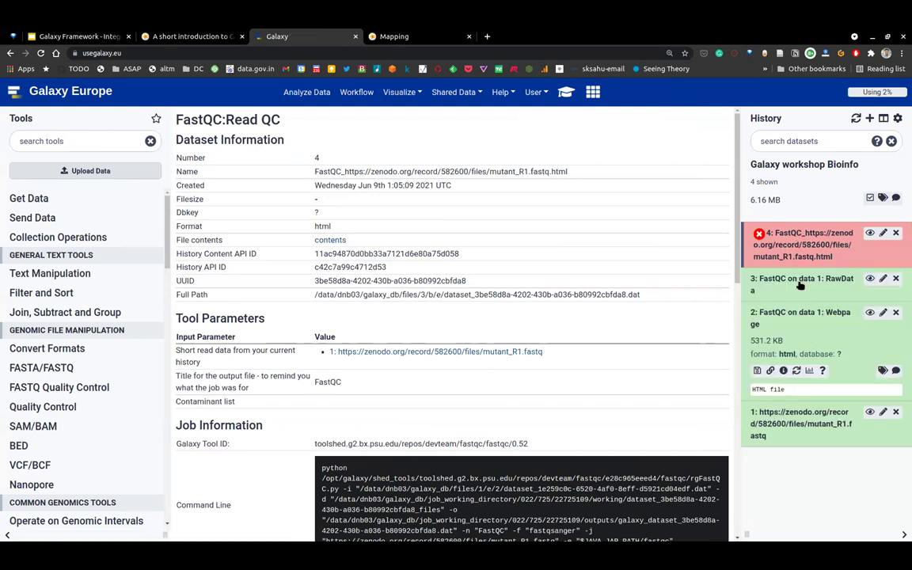
pyautogui.click(800, 283)
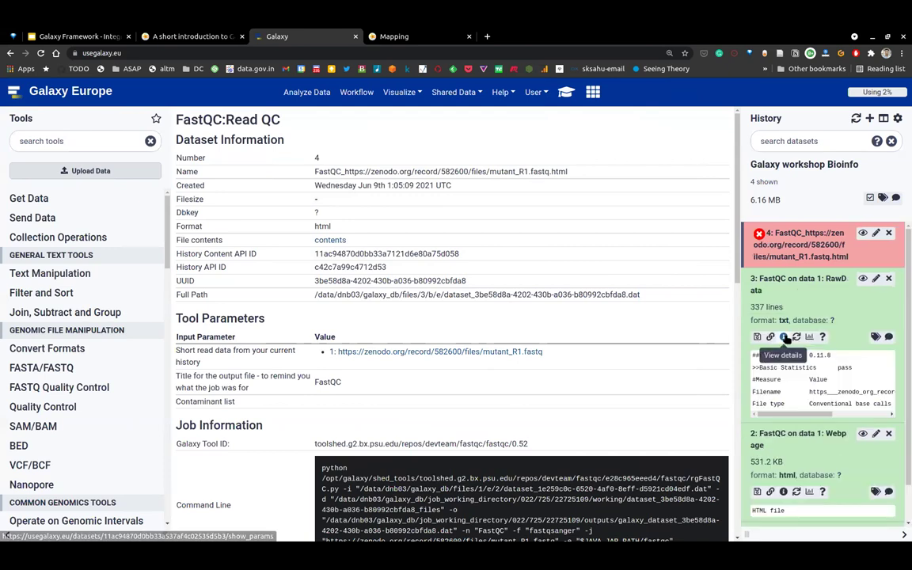
pyautogui.click(783, 337)
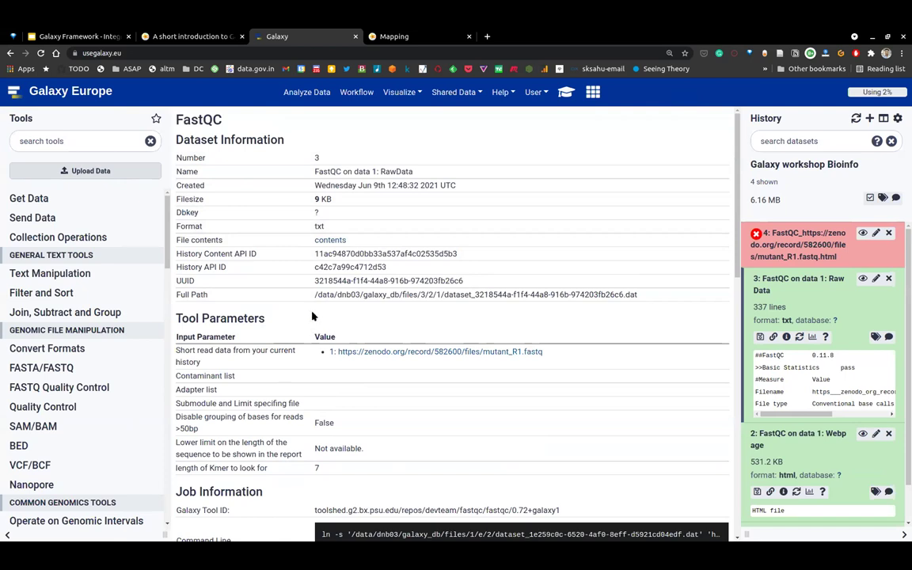
pyautogui.scroll(-2, 281, 372)
pyautogui.scroll(2, 292, 329)
pyautogui.scroll(-1, 586, 411)
pyautogui.scroll(-2, 593, 419)
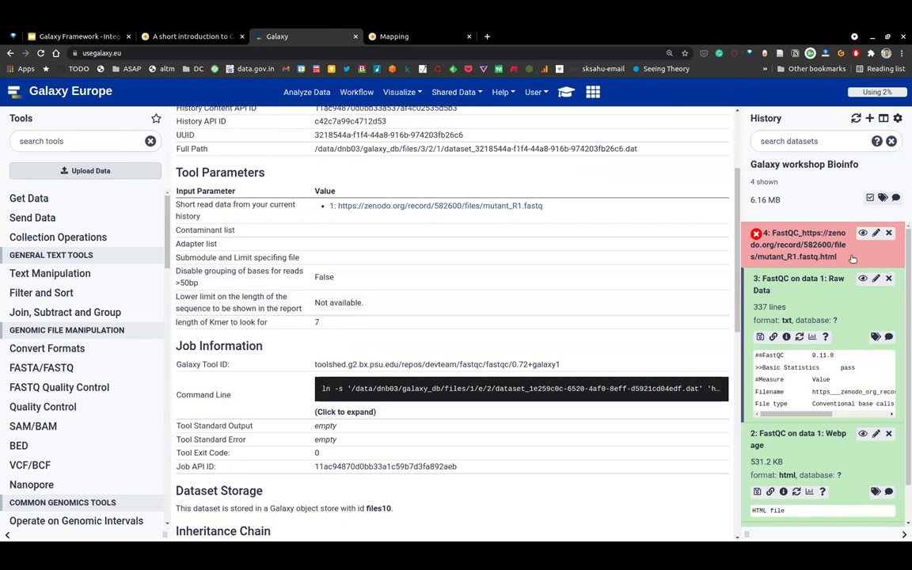
# Switch to the short Galaxy introduction tutorial and read on from the file upload to the Run another tool section.
pyautogui.click(178, 43)
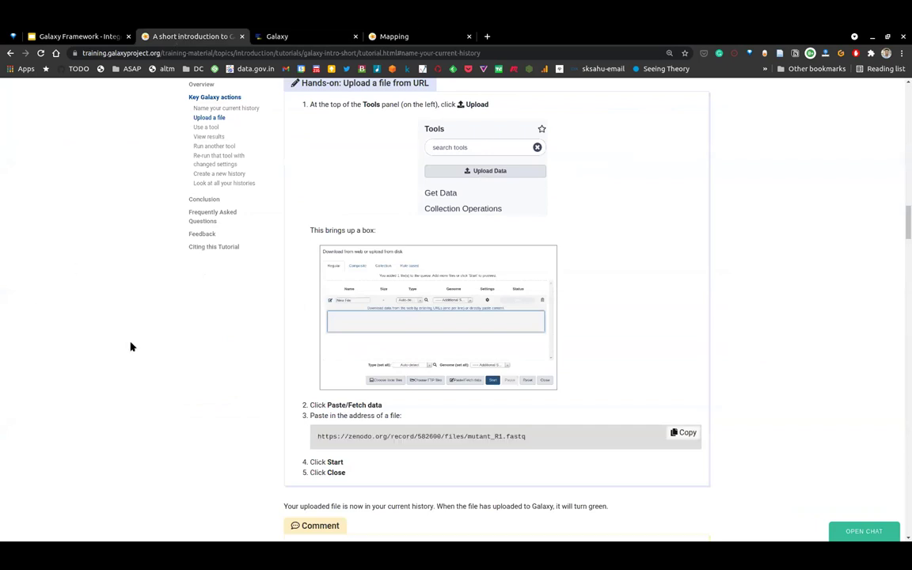
pyautogui.scroll(-5, 207, 402)
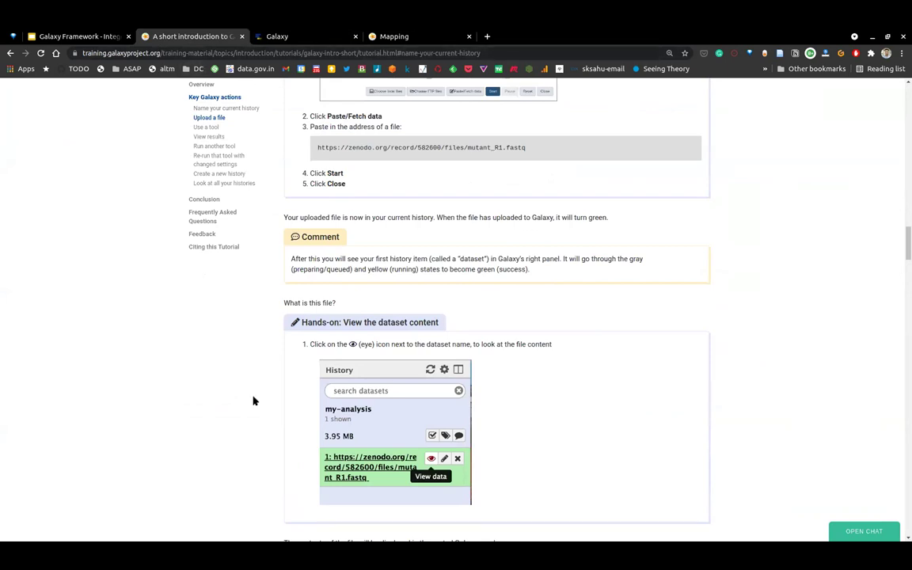
pyautogui.scroll(-1, 254, 400)
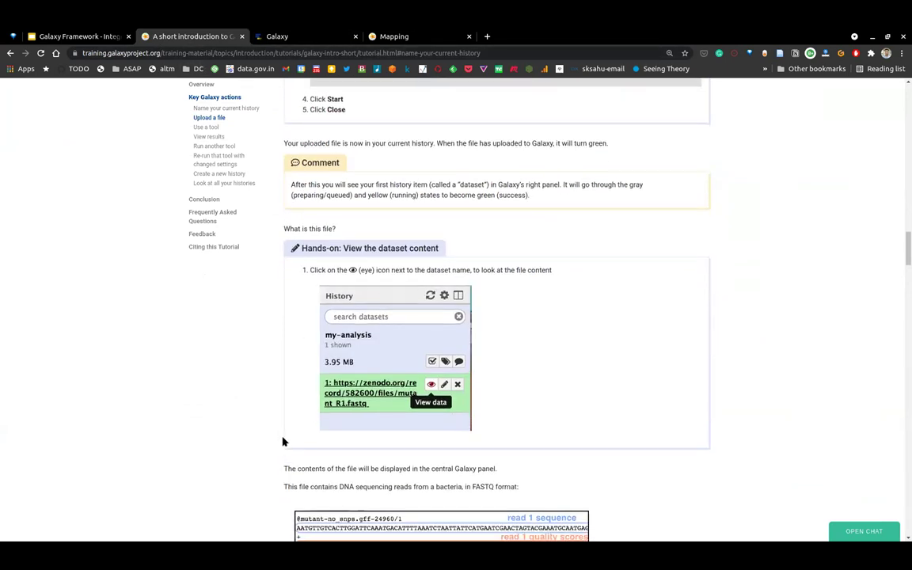
pyautogui.scroll(-2, 283, 440)
pyautogui.scroll(-1, 395, 404)
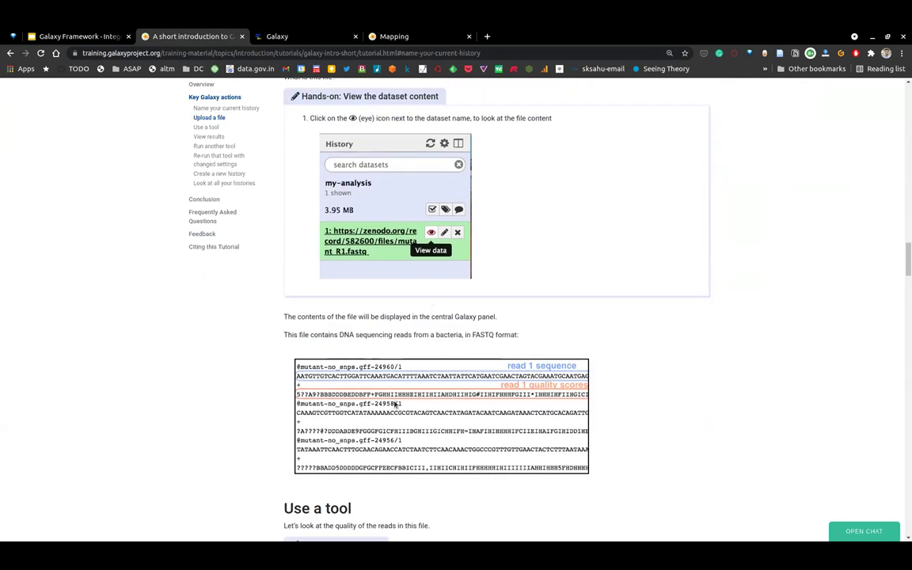
pyautogui.scroll(-2, 403, 413)
pyautogui.scroll(-2, 413, 421)
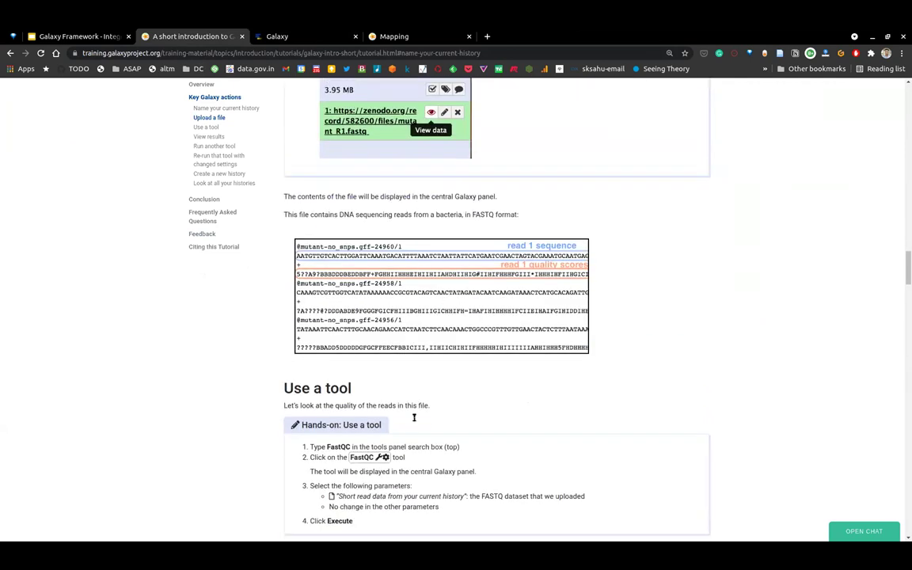
pyautogui.scroll(-1, 413, 421)
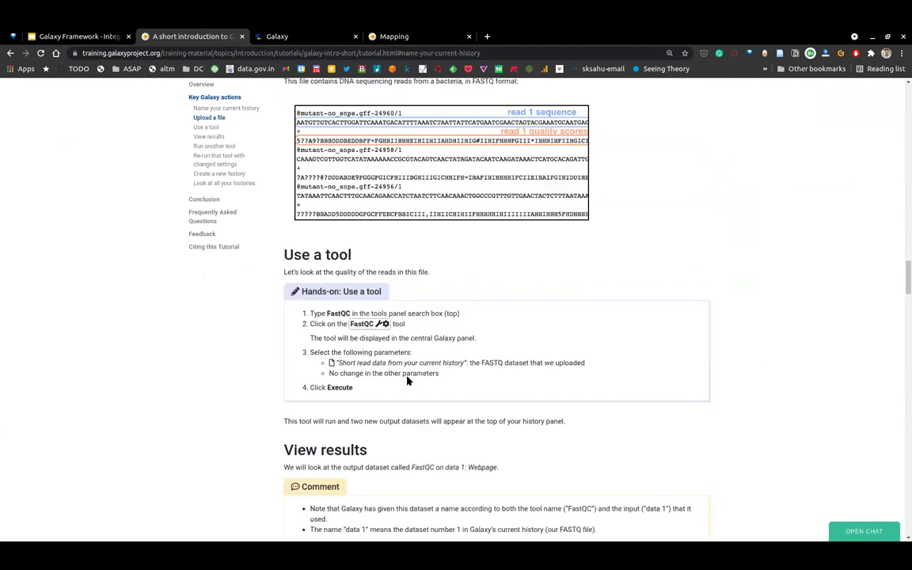
pyautogui.scroll(-8, 443, 421)
pyautogui.scroll(-8, 443, 425)
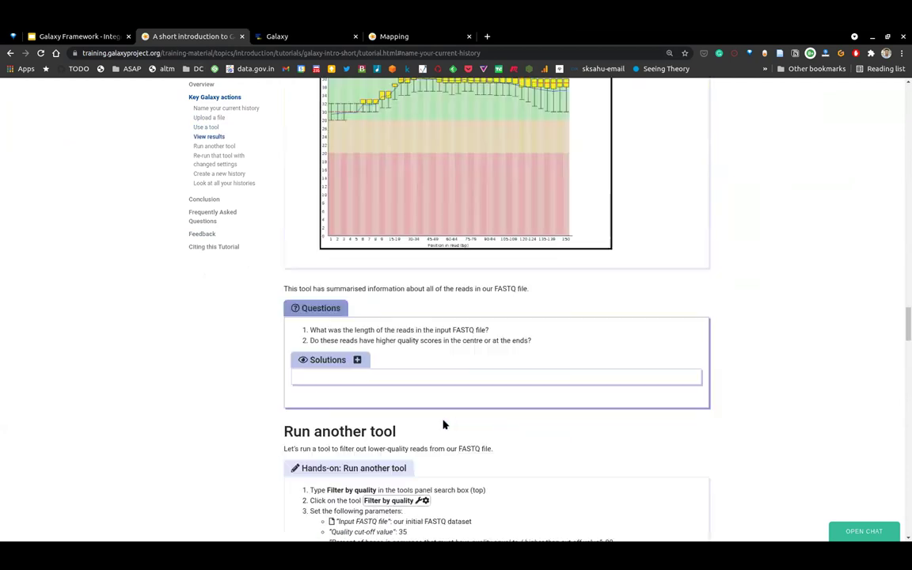
pyautogui.moveTo(365, 323)
pyautogui.mouseDown()
pyautogui.moveTo(412, 323)
pyautogui.moveTo(364, 324)
pyautogui.mouseUp()
# Return to Galaxy and check the basic statistics and per base sequence quality in the FastQC Webpage report.
pyautogui.click(287, 36)
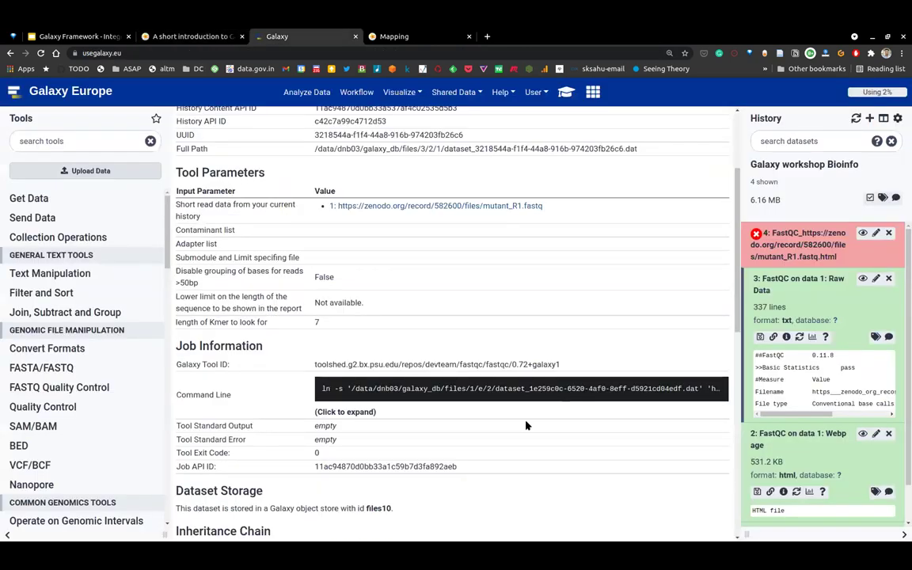
pyautogui.scroll(-3, 539, 364)
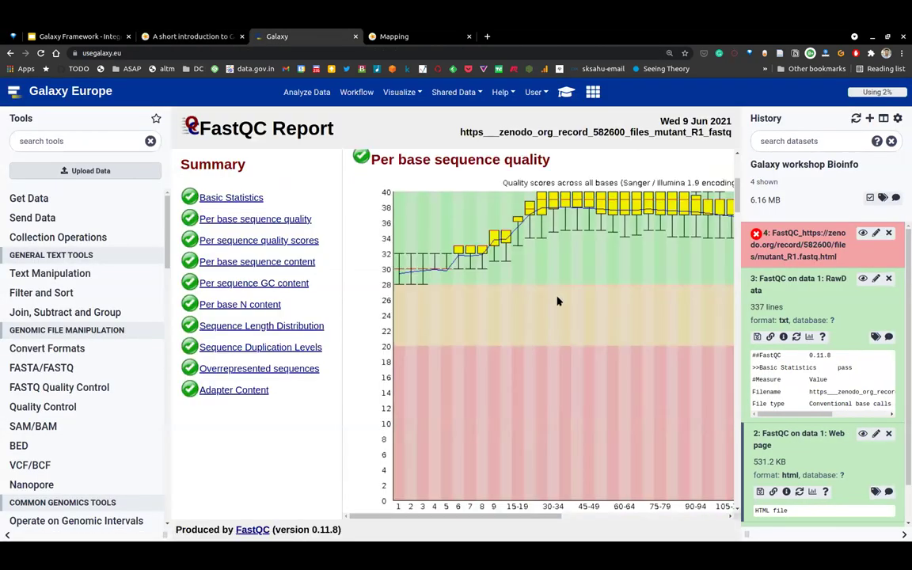
pyautogui.scroll(2, 558, 301)
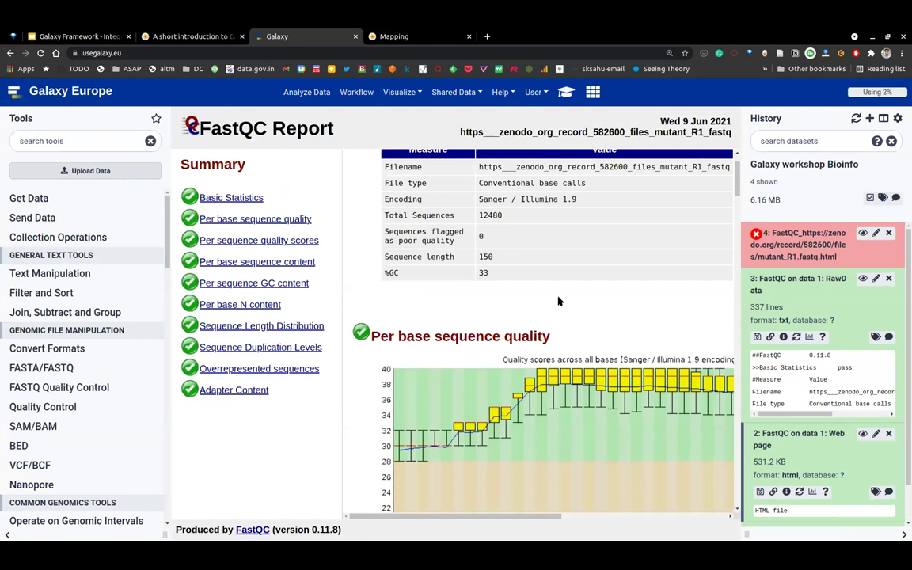
pyautogui.scroll(1, 558, 301)
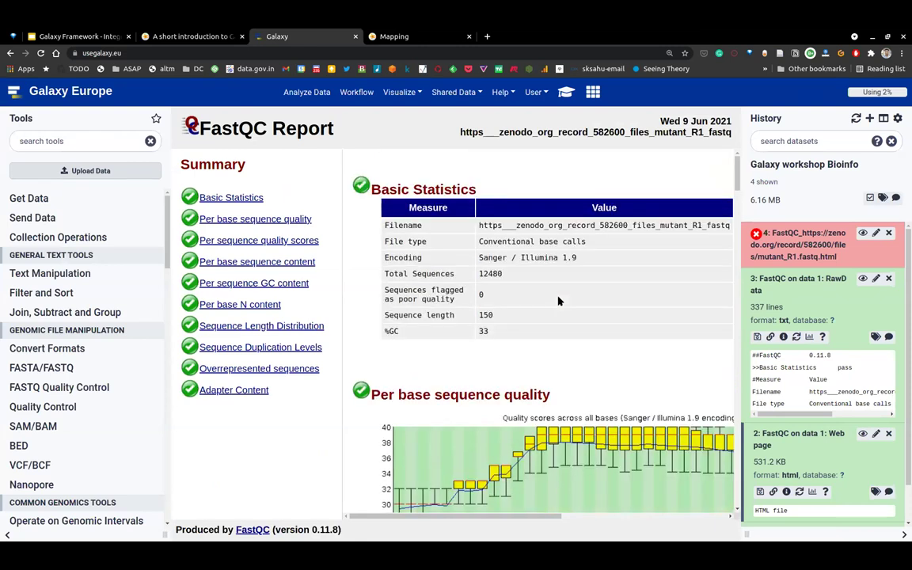
# Search the tools for Filter by quality and open the Filter by quality tool.
pyautogui.click(63, 140)
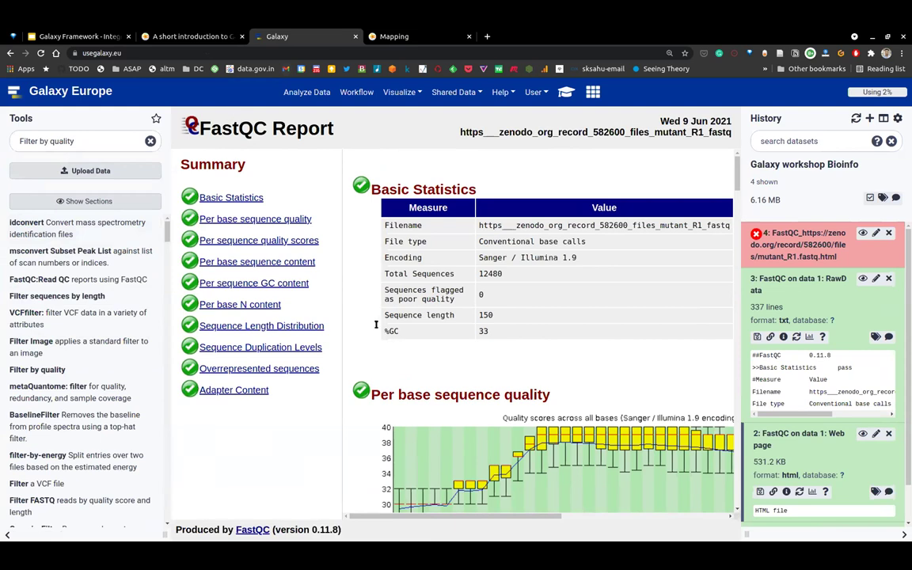
pyautogui.hotkey('ctrl', 'shift', 'Tab')
pyautogui.hotkey('ctrl', 'Tab')
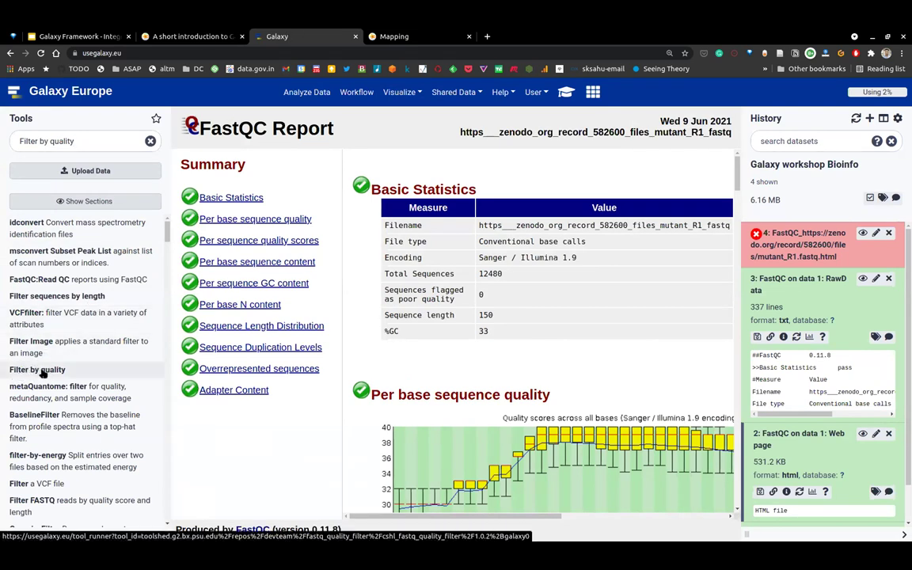
pyautogui.click(42, 370)
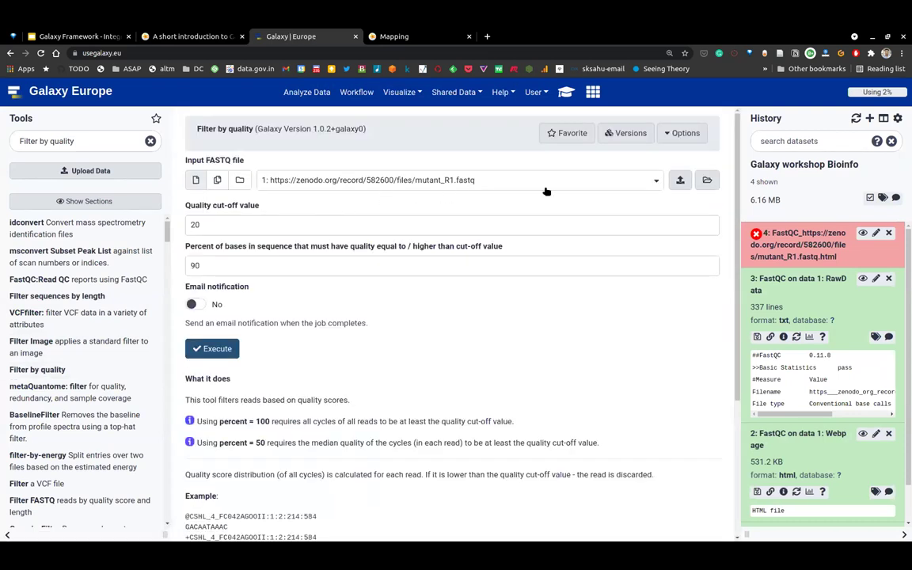
# Select mutant_R1.fastq as the input FASTQ file and set the quality cut-off value to 30.
pyautogui.click(561, 179)
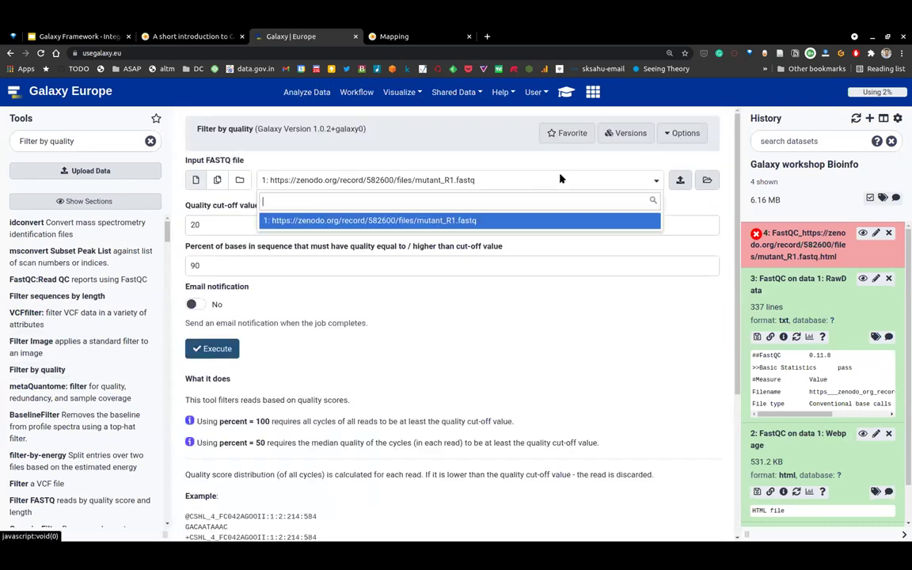
pyautogui.click(483, 223)
pyautogui.click(235, 222)
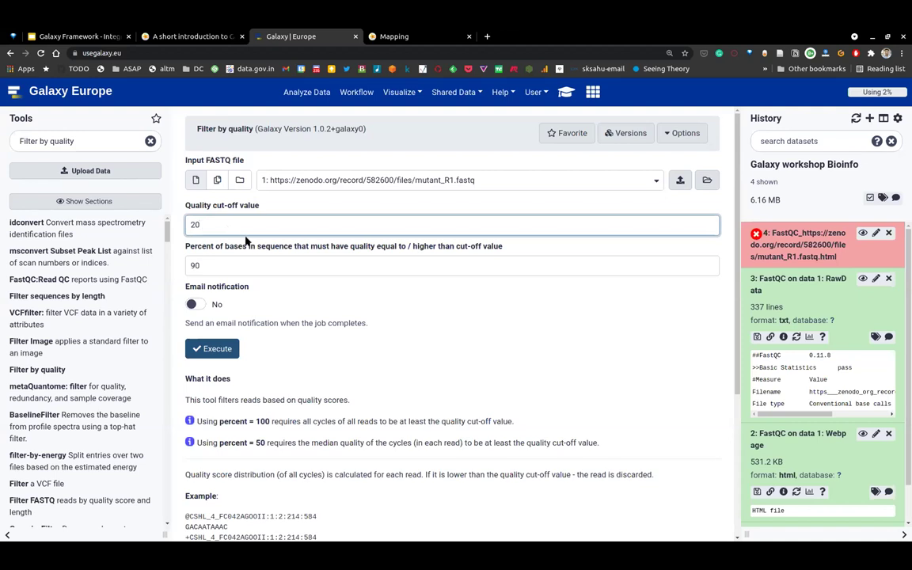
pyautogui.press('BackSpace')
pyautogui.press('BackSpace')
pyautogui.write('30')
pyautogui.click(292, 235)
pyautogui.moveTo(188, 247); pyautogui.dragTo(471, 246)
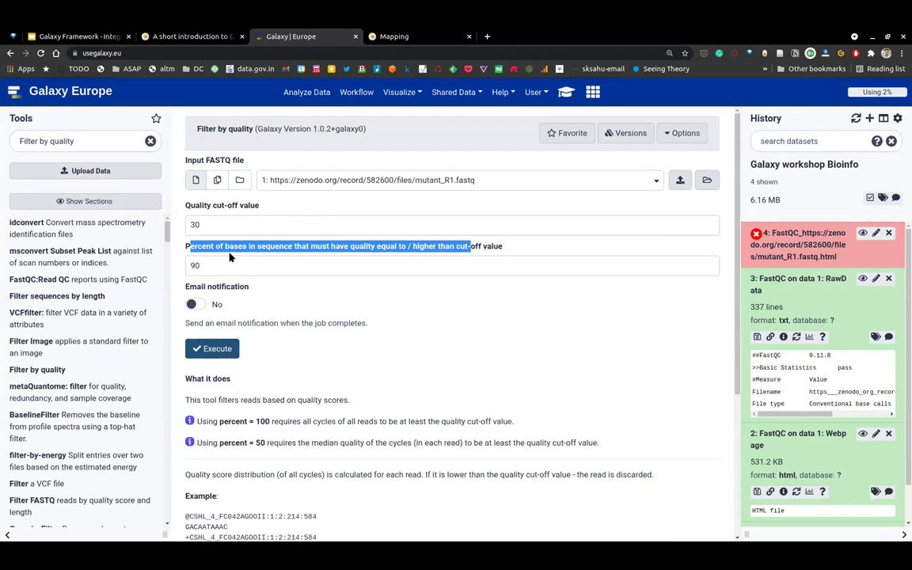
pyautogui.click(220, 224)
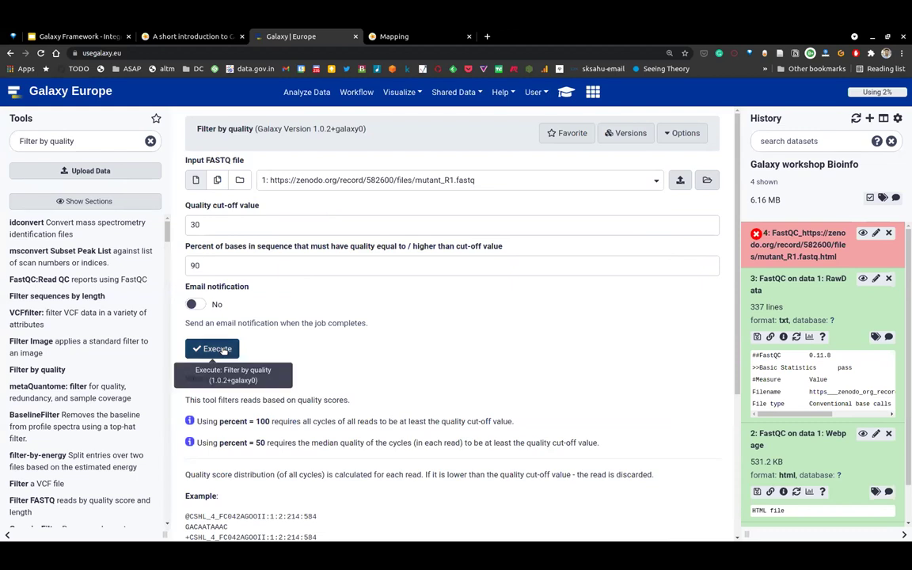
# Read the Filter by quality help, examining the example read's quality scores and the percent and cut-off explanations.
pyautogui.scroll(-1, 268, 417)
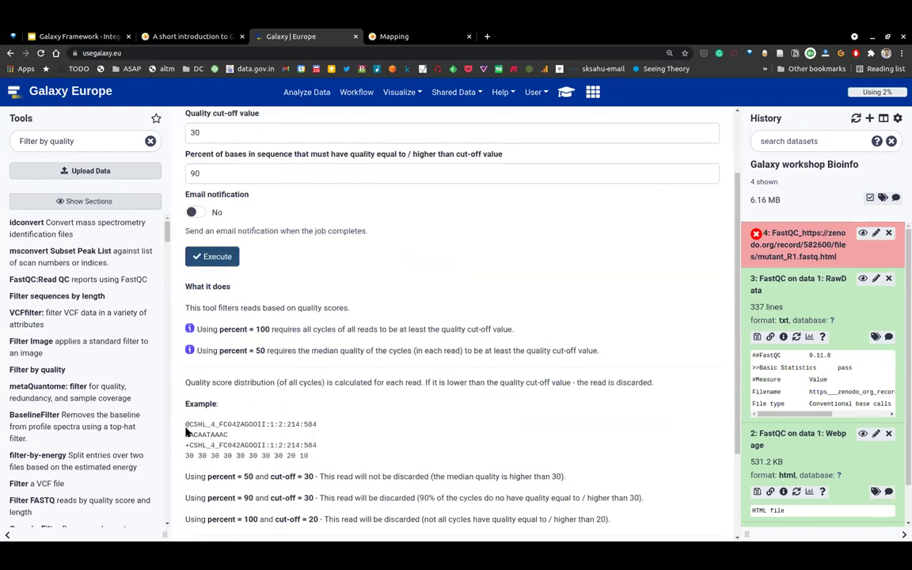
pyautogui.moveTo(186, 424); pyautogui.dragTo(223, 436)
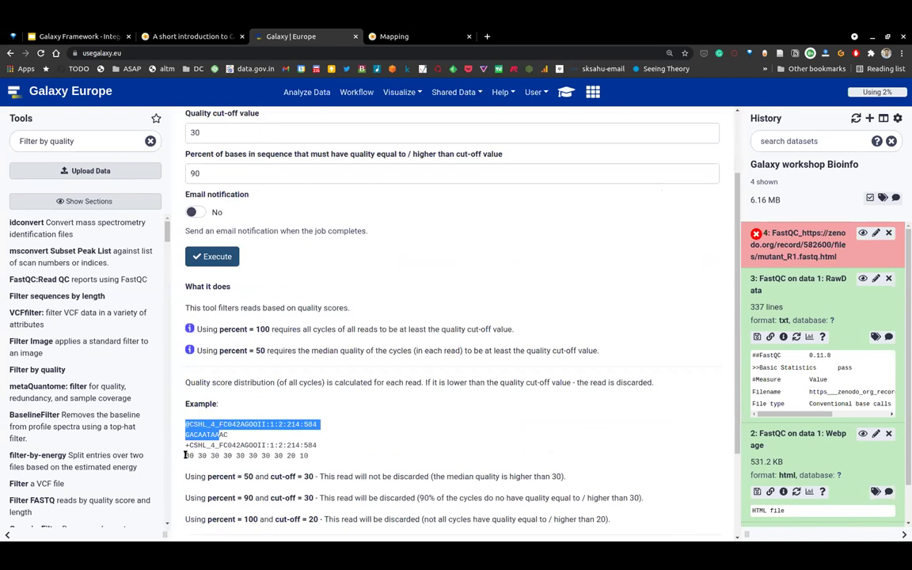
pyautogui.moveTo(185, 455); pyautogui.dragTo(219, 456)
pyautogui.moveTo(186, 402); pyautogui.dragTo(301, 473)
pyautogui.moveTo(217, 476); pyautogui.dragTo(283, 456)
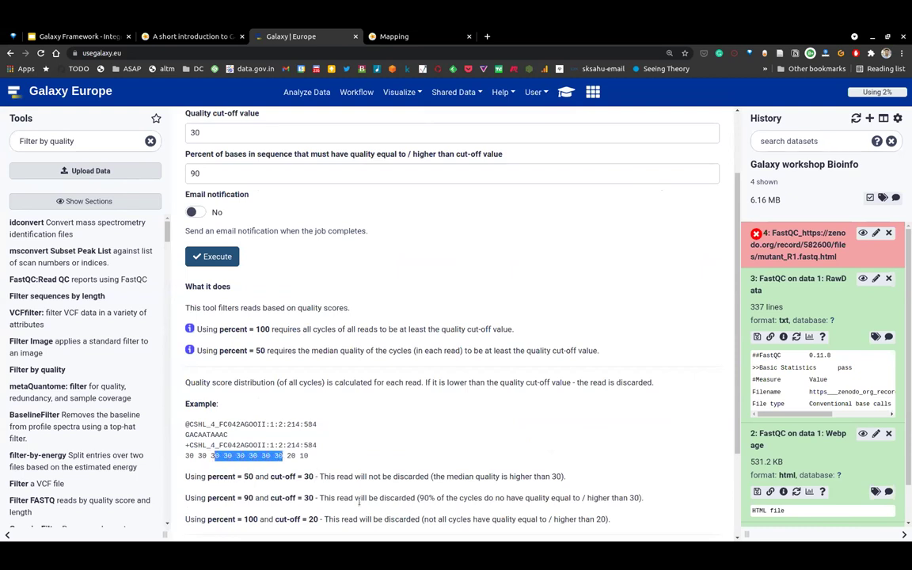
pyautogui.scroll(-3, 357, 323)
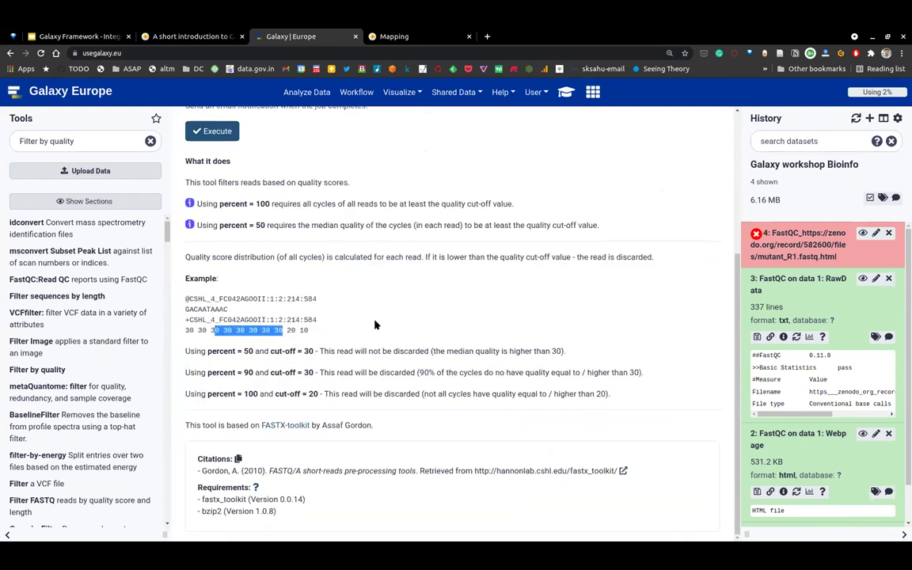
# Run Filter by quality on mutant_R1.fastq and display the filtered reads of dataset 5.
pyautogui.scroll(5, 211, 353)
pyautogui.click(219, 352)
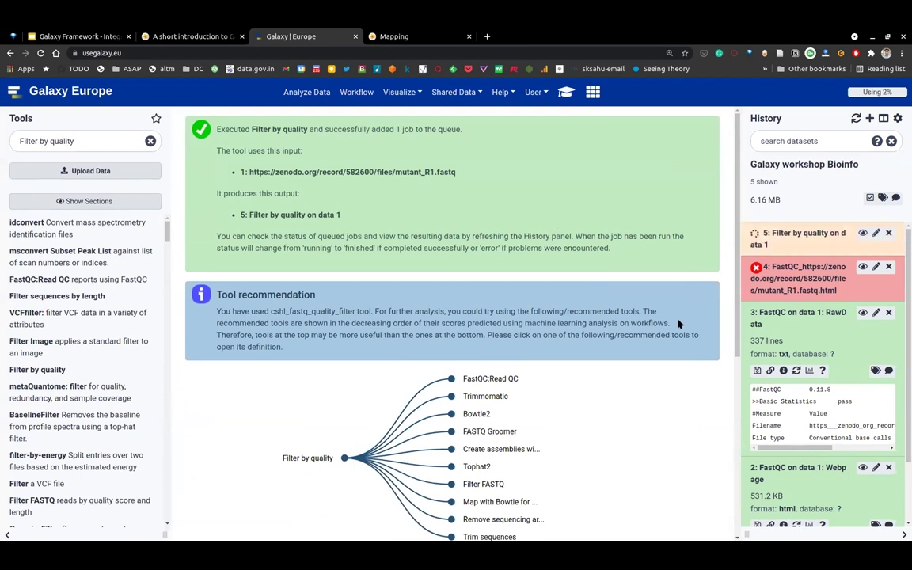
pyautogui.scroll(-2, 678, 323)
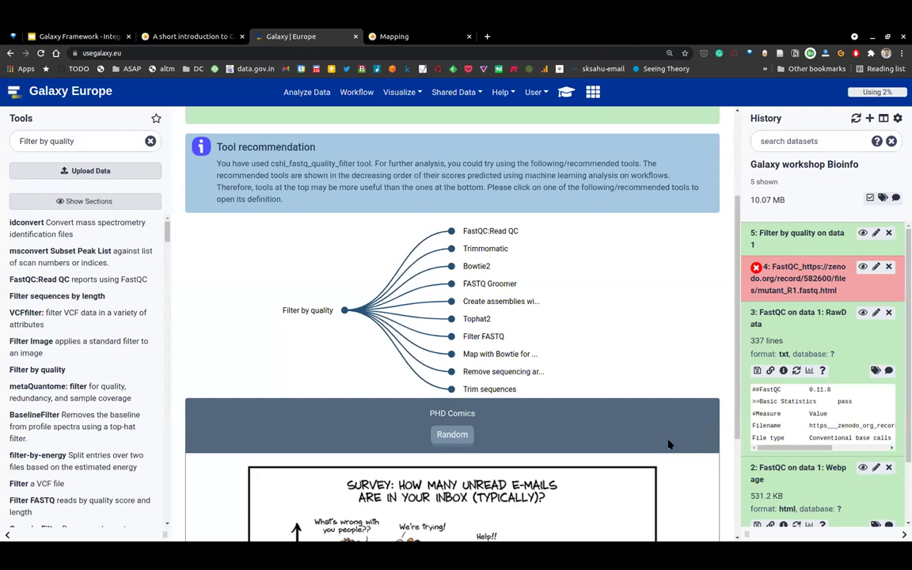
pyautogui.scroll(1, 696, 372)
pyautogui.click(863, 233)
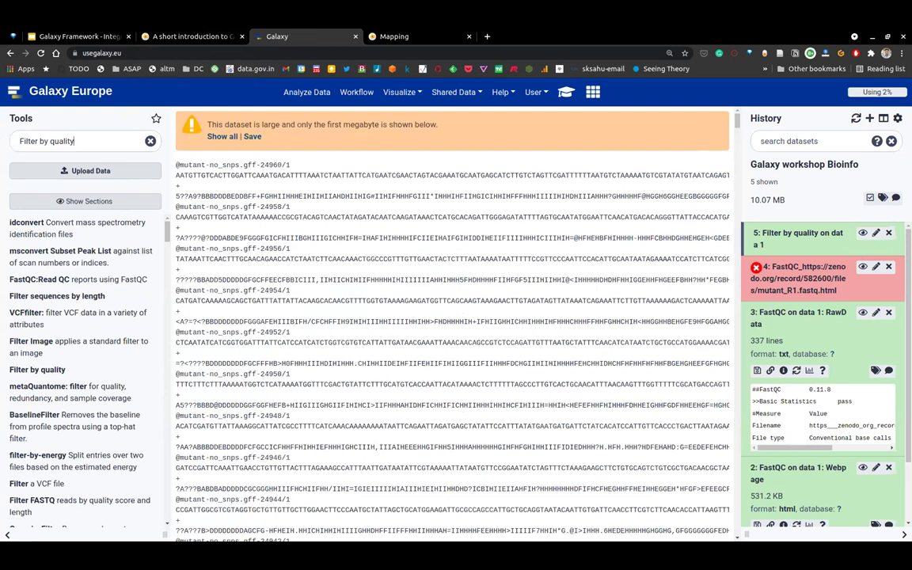
pyautogui.tripleClick(74, 141)
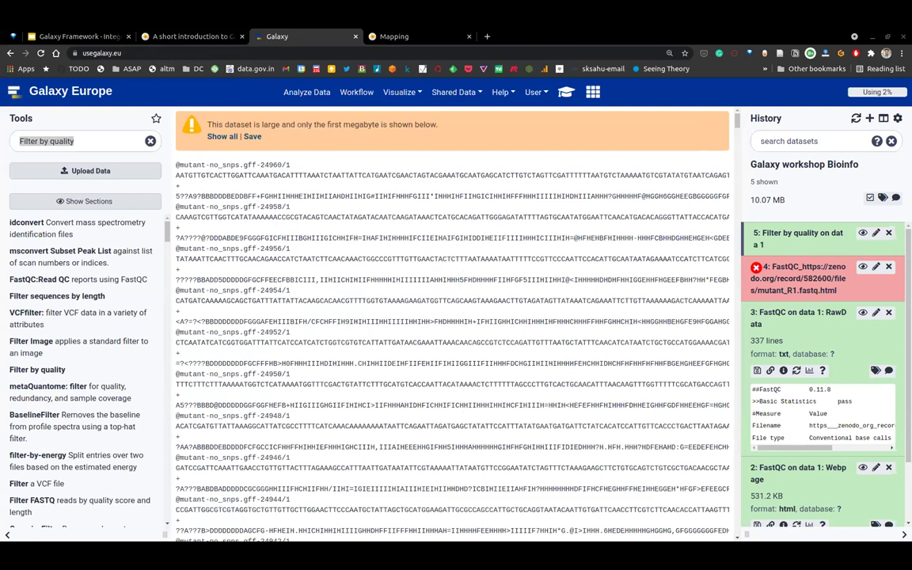
pyautogui.click(406, 315)
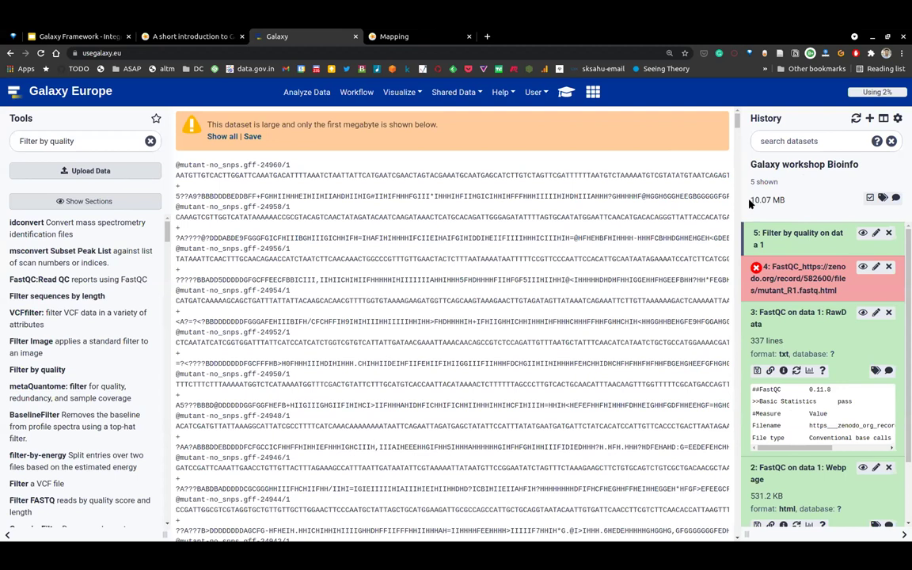
# Check the history's size and the account's storage usage, opening the linked Account quotas page and closing it.
pyautogui.moveTo(788, 204); pyautogui.dragTo(749, 199)
pyautogui.click(873, 94)
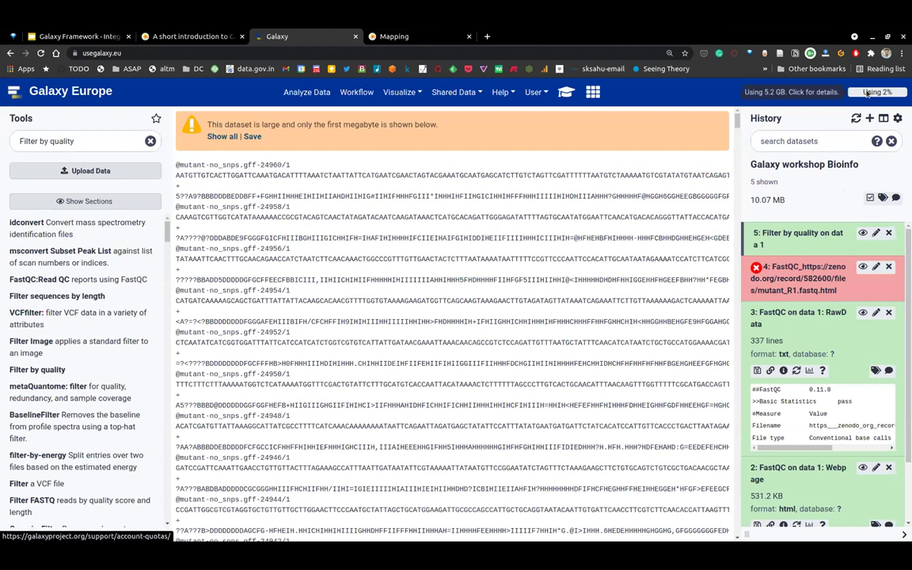
pyautogui.click(867, 92)
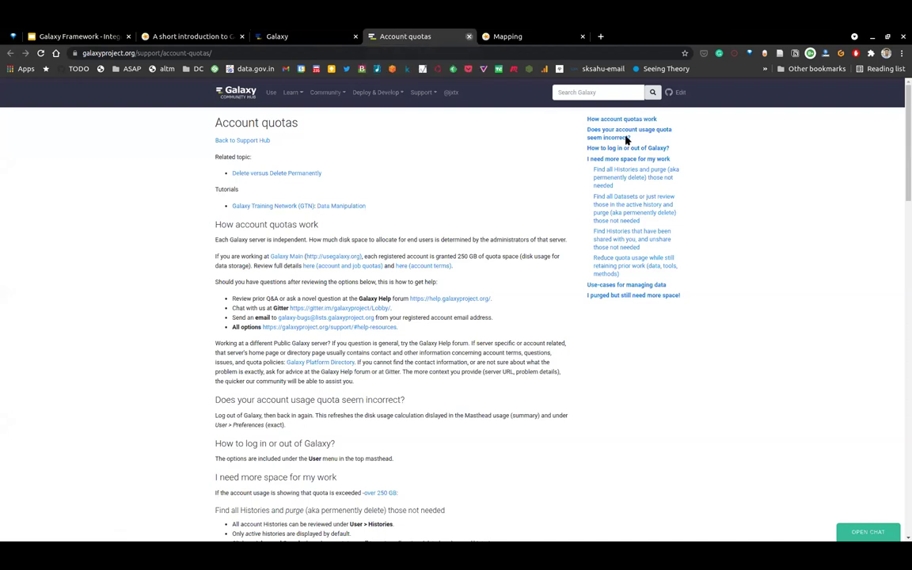
pyautogui.hotkey('ctrl', 'w')
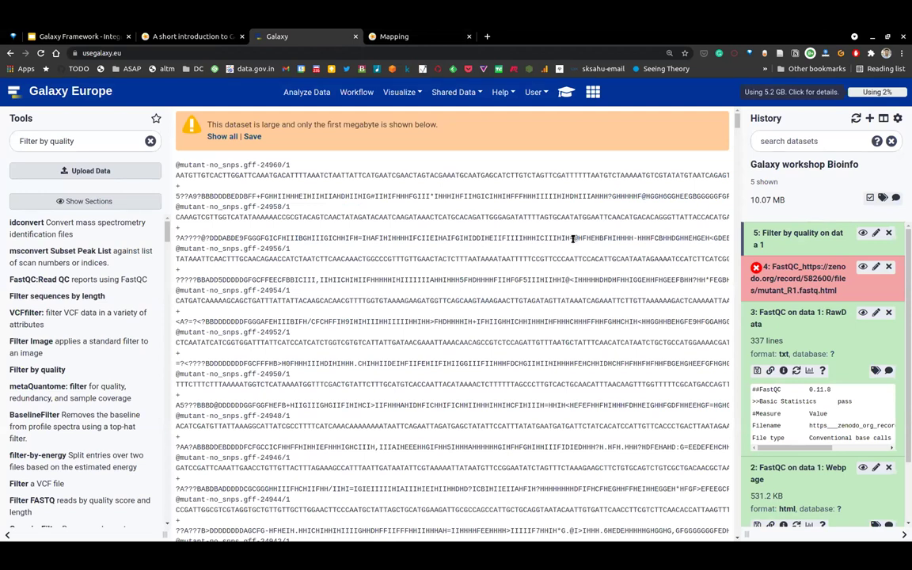
pyautogui.rightClick(868, 93)
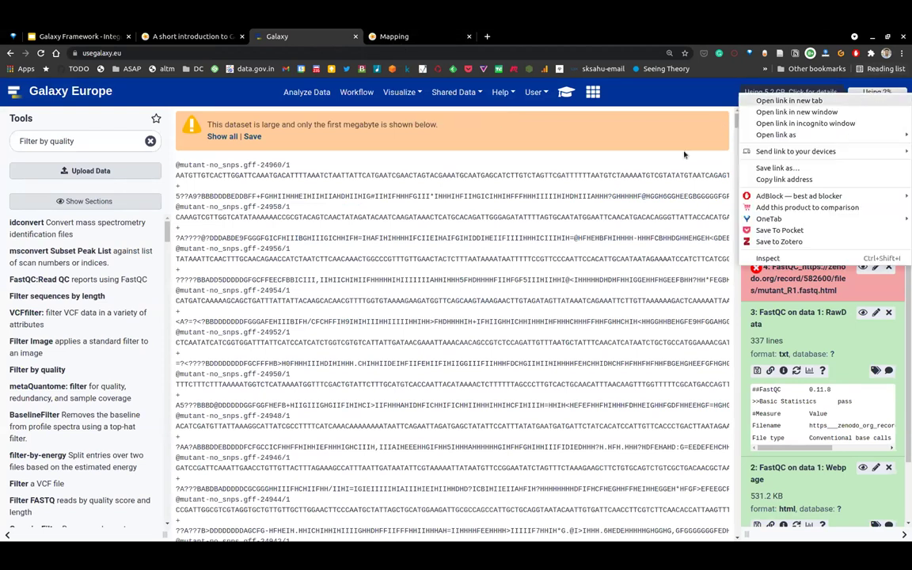
pyautogui.click(678, 161)
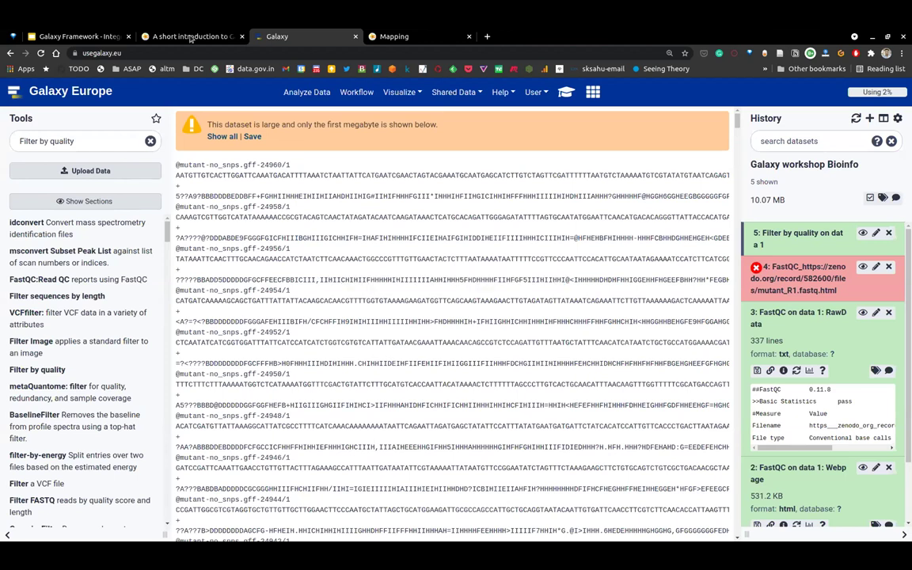
# Return to the short introduction tutorial and read its "Get metadata about a file" hands-on section.
pyautogui.hotkey('ctrl', 'shift', 'Tab')
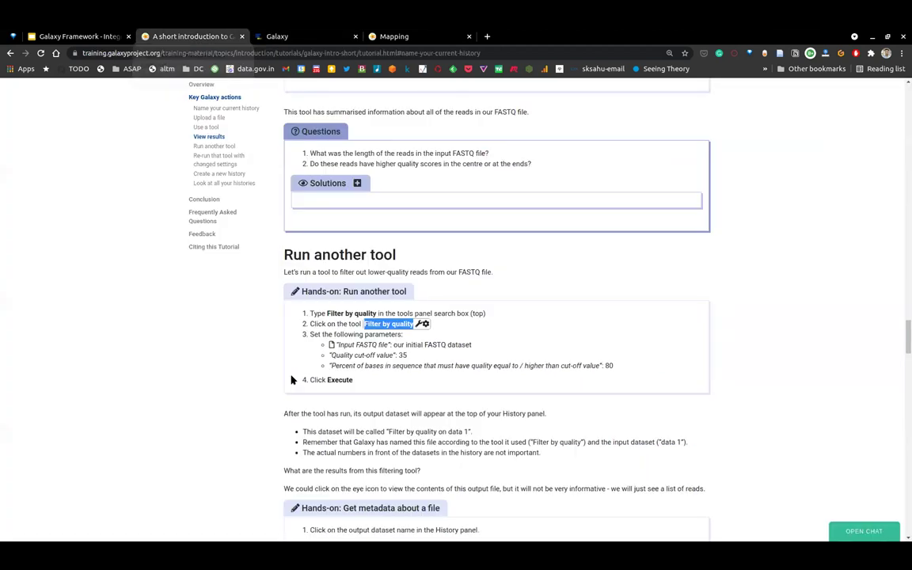
pyautogui.scroll(-5, 302, 99)
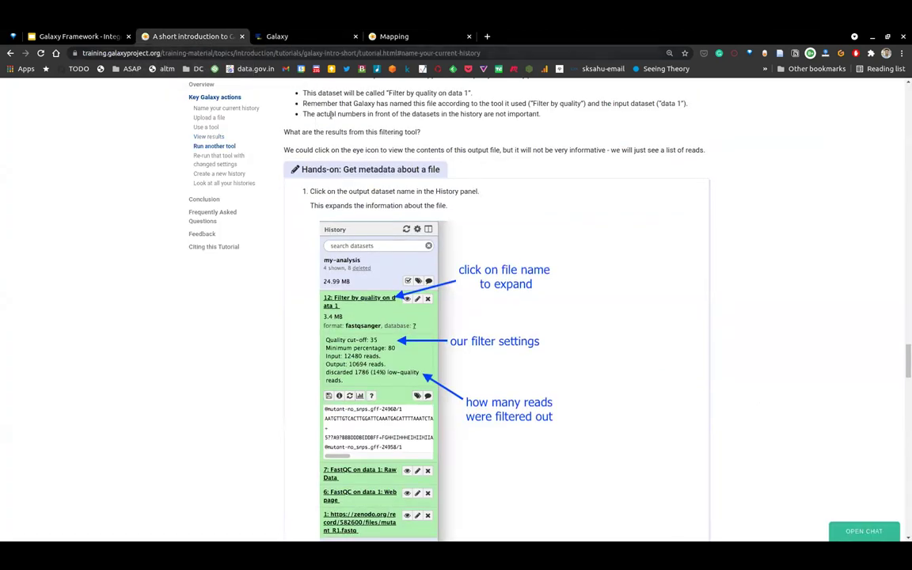
pyautogui.moveTo(310, 113); pyautogui.dragTo(419, 131)
pyautogui.click(384, 247)
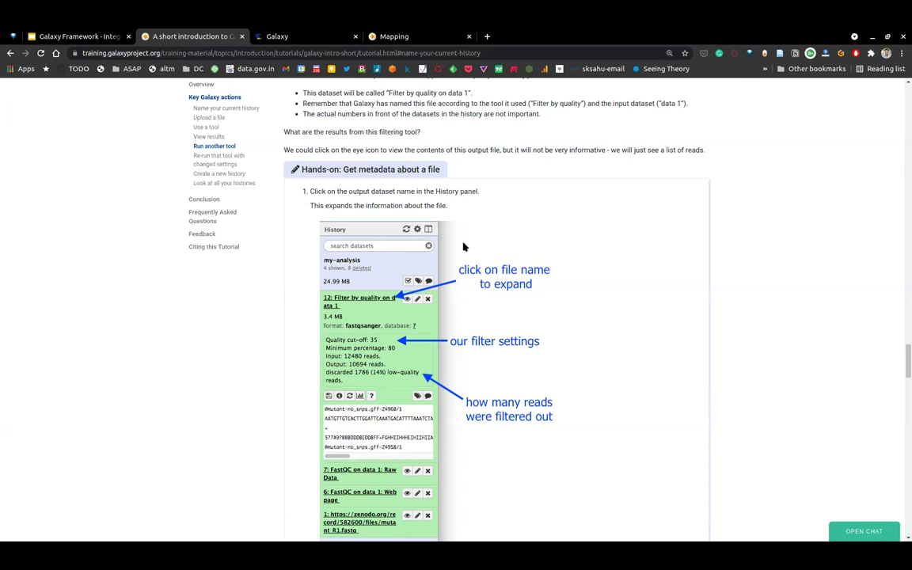
pyautogui.scroll(-1, 495, 280)
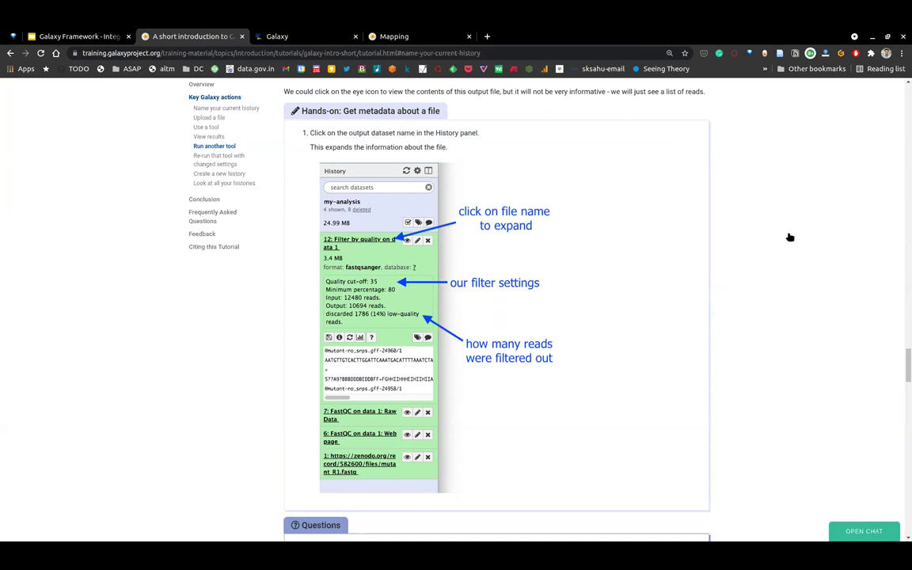
# Expand the Filter by quality dataset 5 in Galaxy and examine its cut-off, minimum percentage, and input, output and discarded read counts.
pyautogui.hotkey('ctrl', 'Tab')
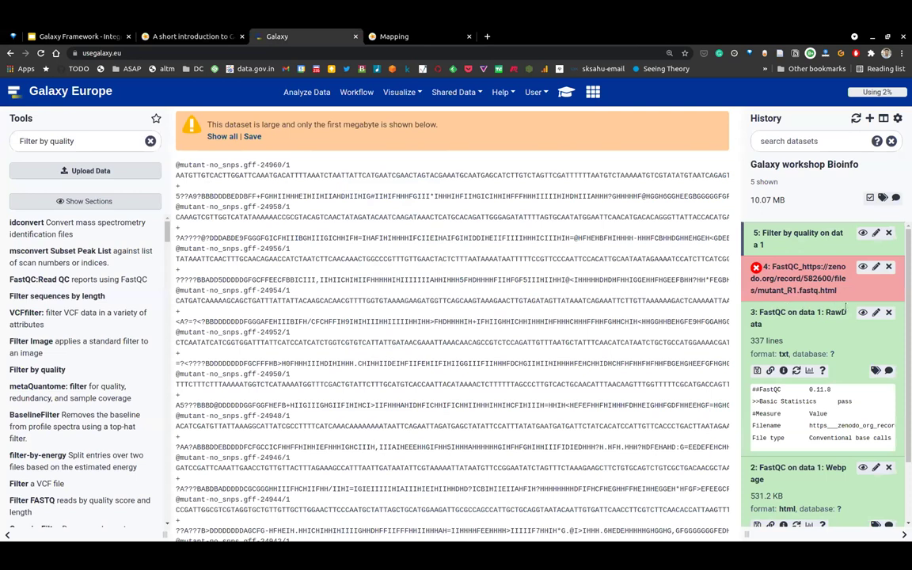
pyautogui.click(796, 235)
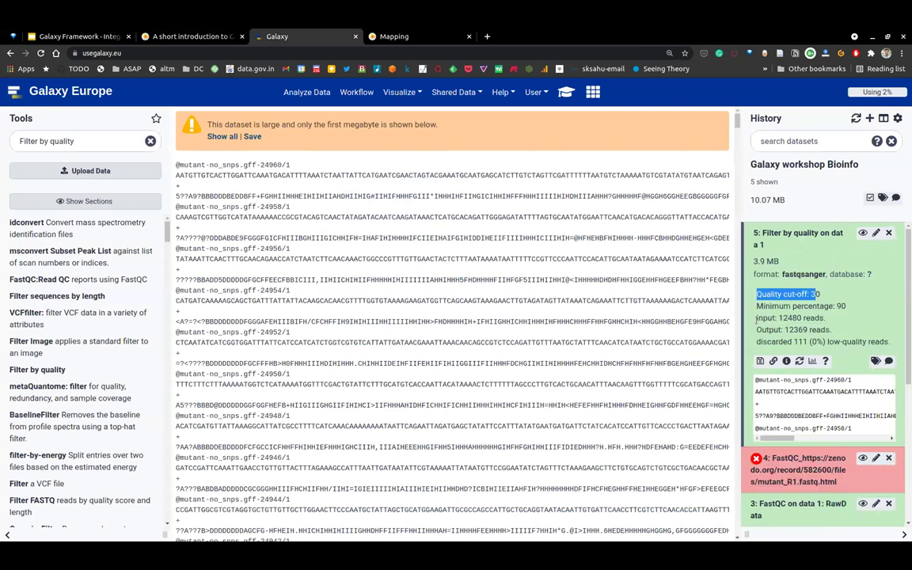
pyautogui.moveTo(756, 307); pyautogui.dragTo(846, 307)
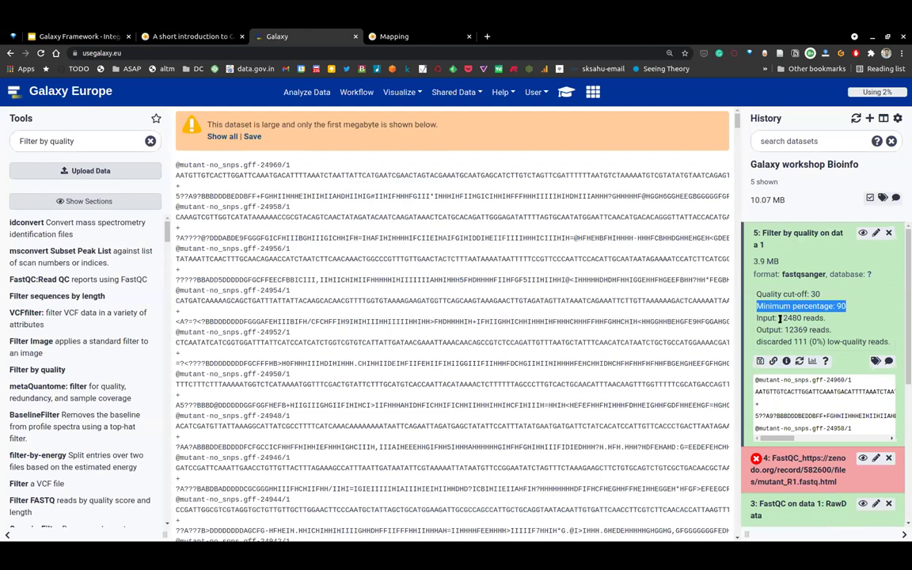
pyautogui.moveTo(756, 318); pyautogui.dragTo(789, 318)
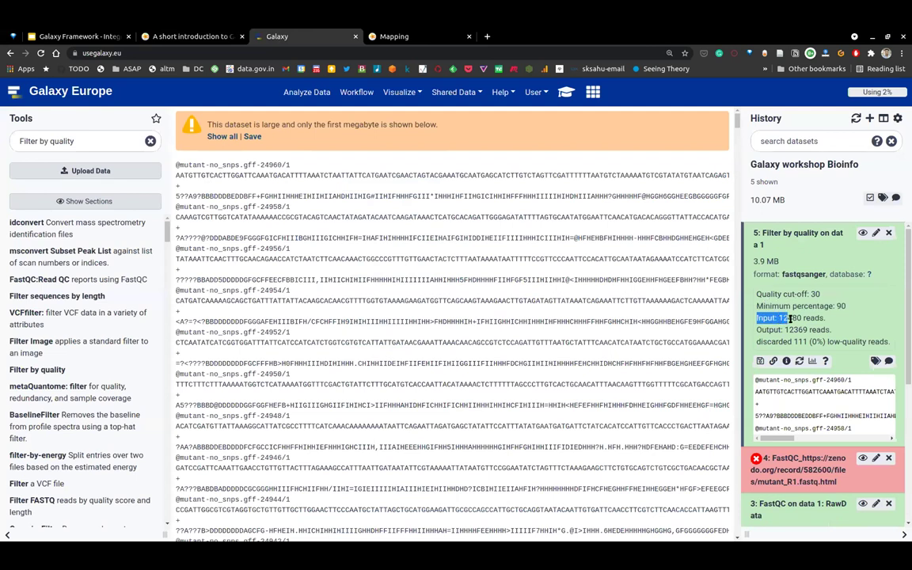
pyautogui.doubleClick(790, 317)
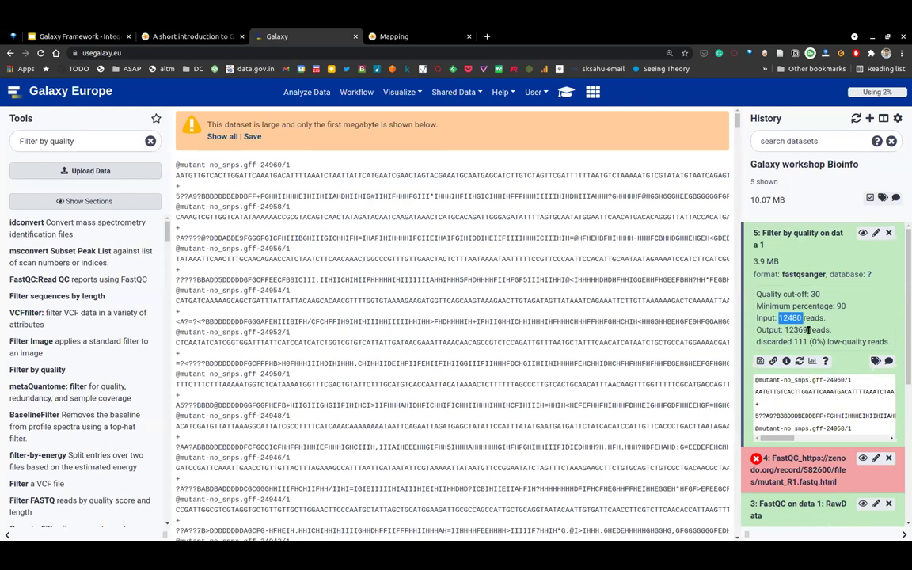
pyautogui.doubleClick(806, 330)
pyautogui.click(801, 338)
pyautogui.moveTo(807, 341); pyautogui.dragTo(797, 341)
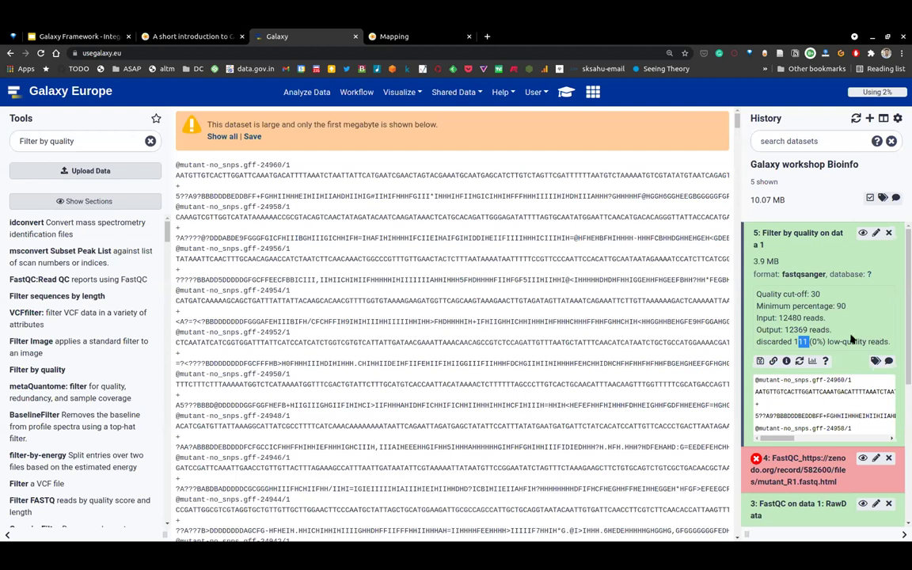
pyautogui.click(852, 339)
# Display the filtered reads of dataset 5 and examine the first read's identifier, sequence and quality lines.
pyautogui.click(862, 233)
pyautogui.moveTo(176, 164); pyautogui.dragTo(248, 195)
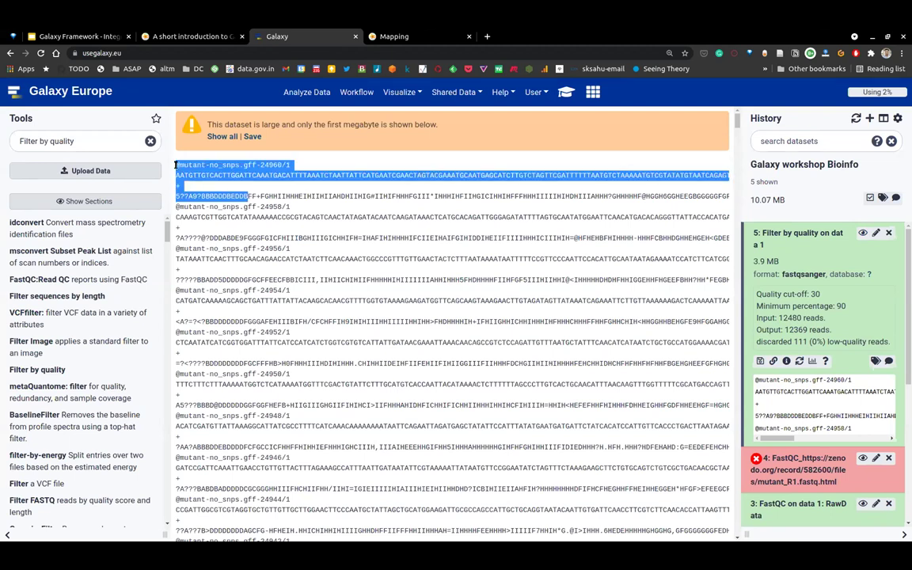
pyautogui.click(159, 149)
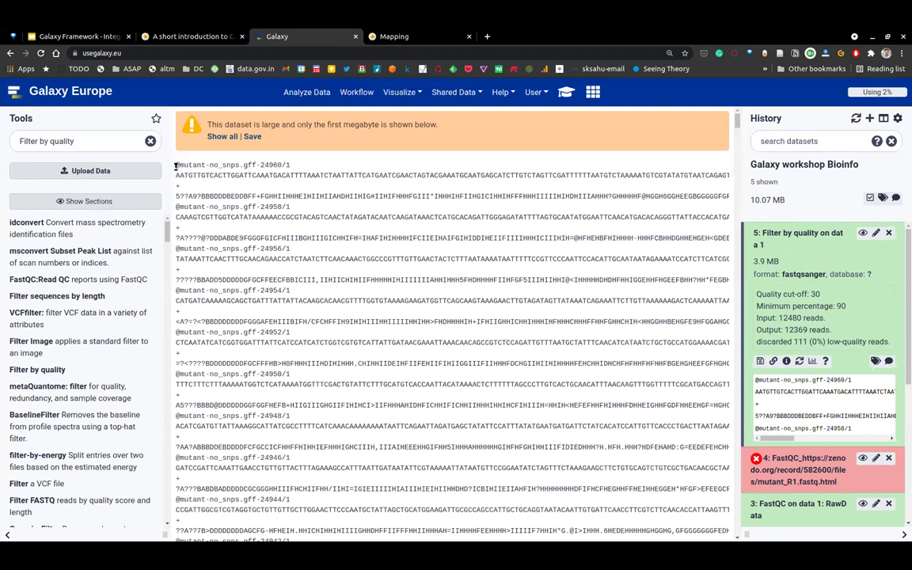
pyautogui.moveTo(176, 164); pyautogui.dragTo(265, 195)
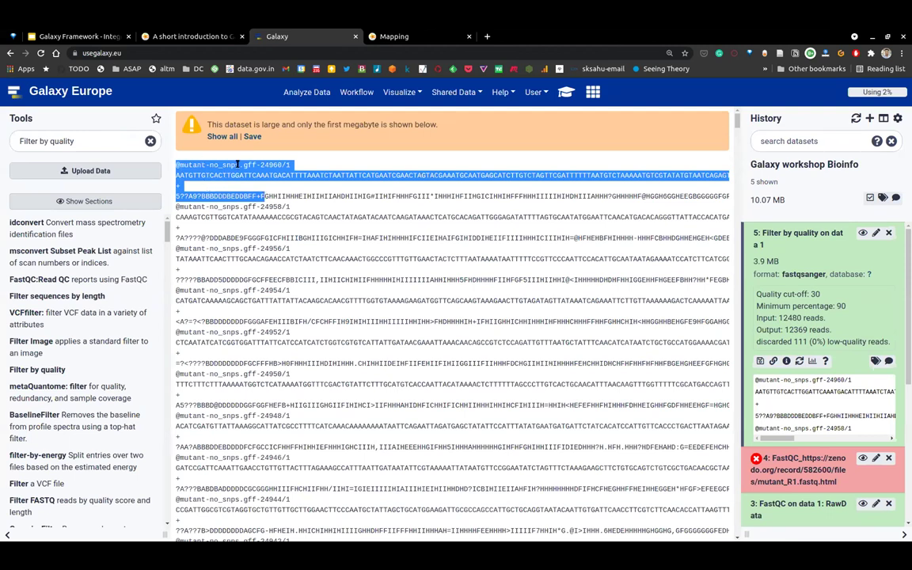
pyautogui.click(178, 164)
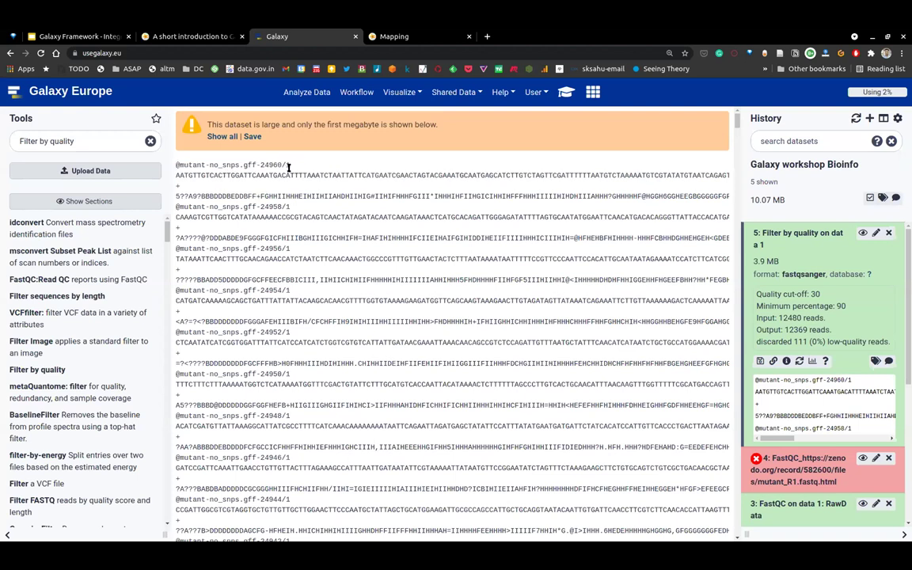
pyautogui.moveTo(289, 167); pyautogui.dragTo(290, 165)
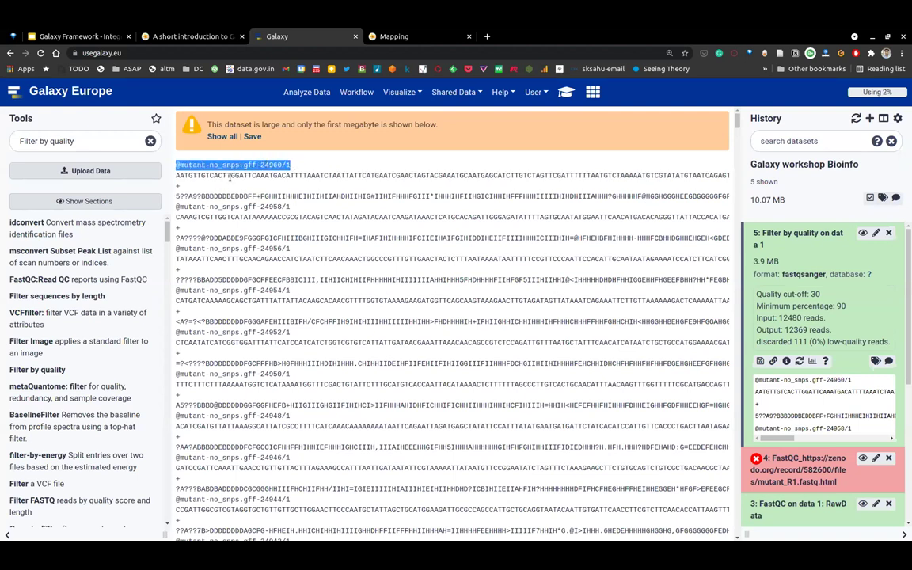
pyautogui.moveTo(176, 175); pyautogui.dragTo(328, 175)
pyautogui.moveTo(176, 195); pyautogui.dragTo(263, 196)
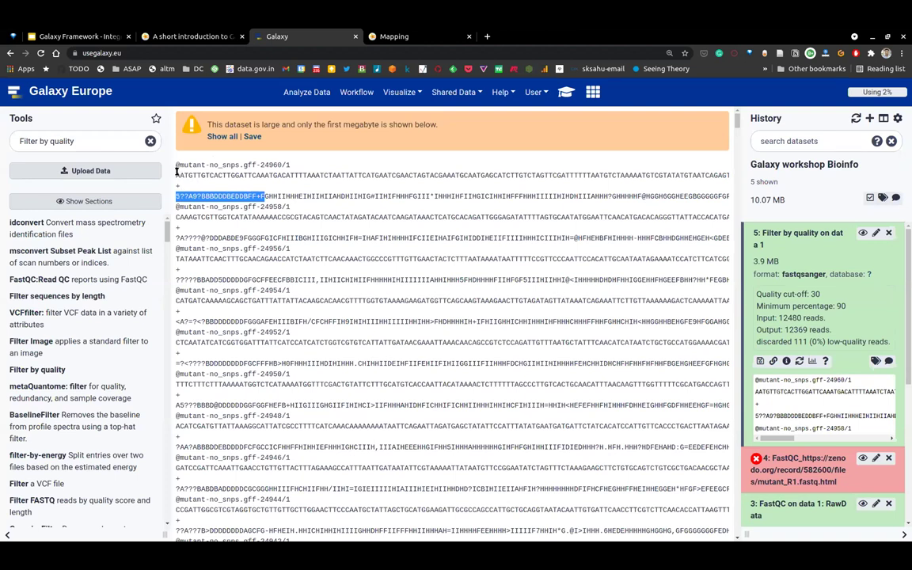
# Examine the first filtered read's bases along the full length of its sequence, from the first base to the line end.
pyautogui.moveTo(176, 174); pyautogui.dragTo(179, 175)
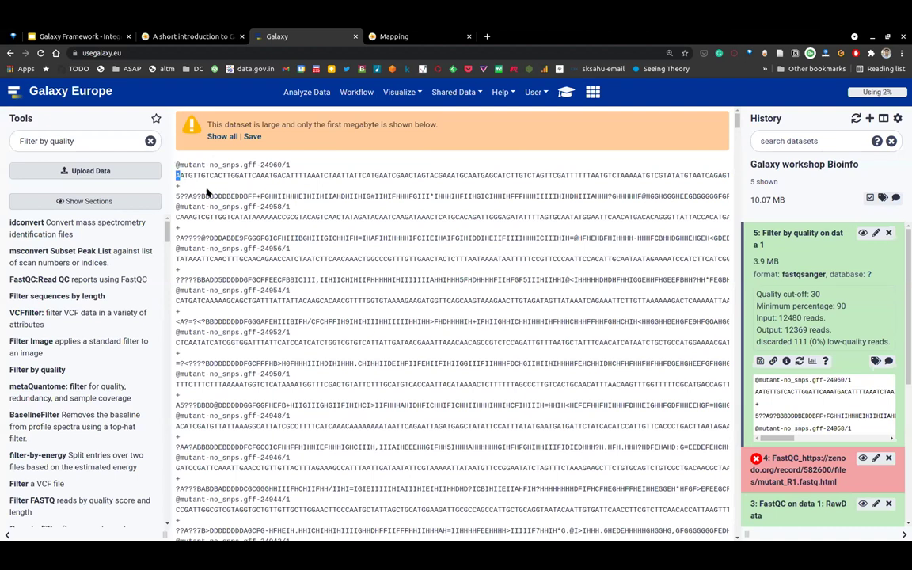
pyautogui.moveTo(277, 197); pyautogui.dragTo(172, 161)
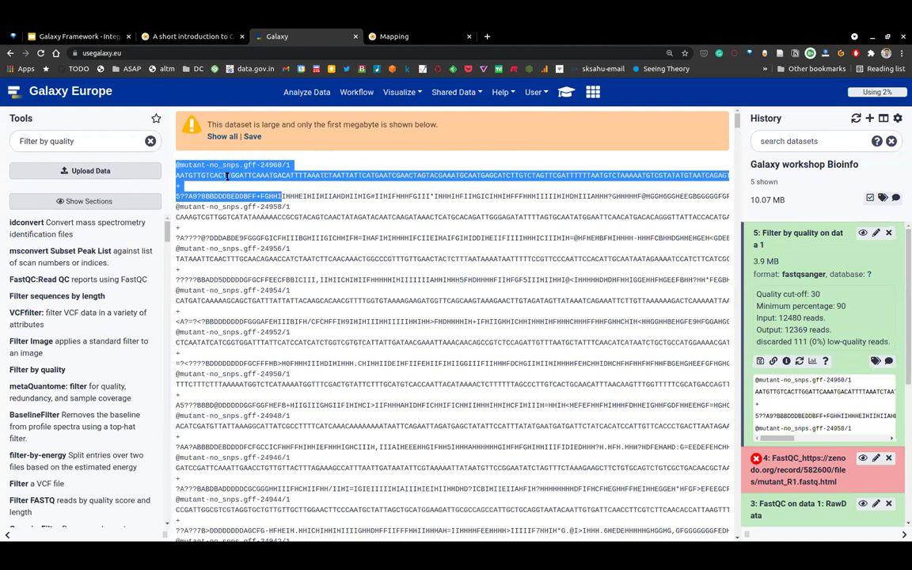
pyautogui.click(177, 176)
pyautogui.moveTo(177, 176); pyautogui.dragTo(383, 175)
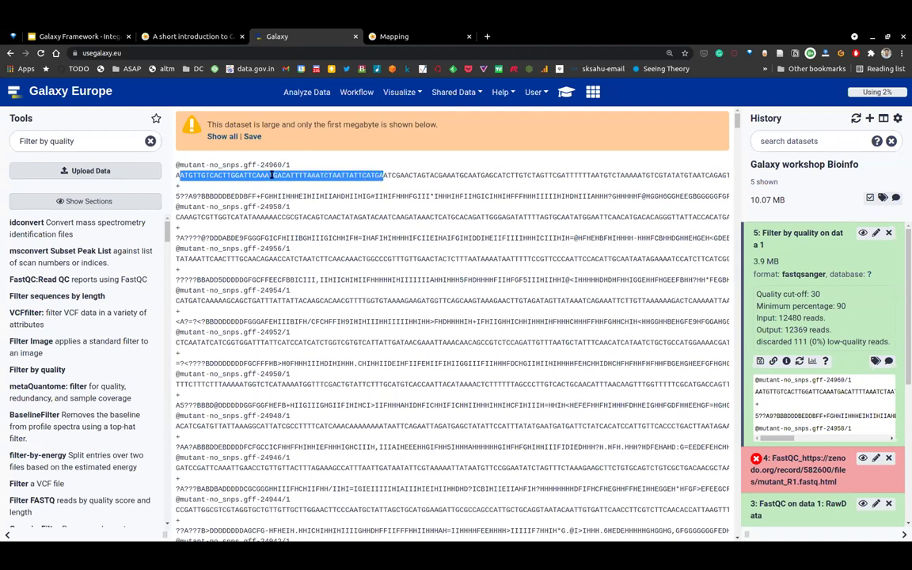
pyautogui.click(176, 177)
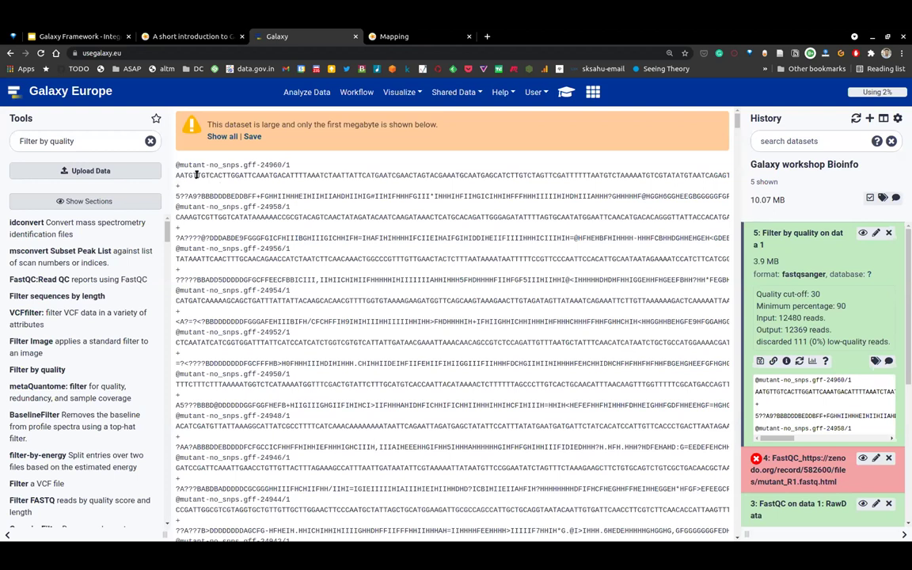
pyautogui.moveTo(179, 176); pyautogui.dragTo(248, 176)
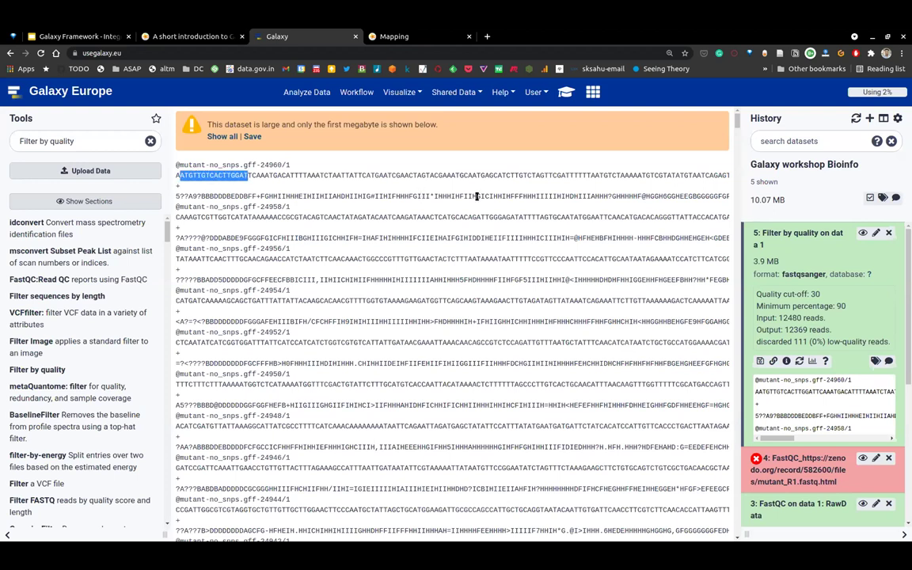
pyautogui.hscroll(2, 596, 174)
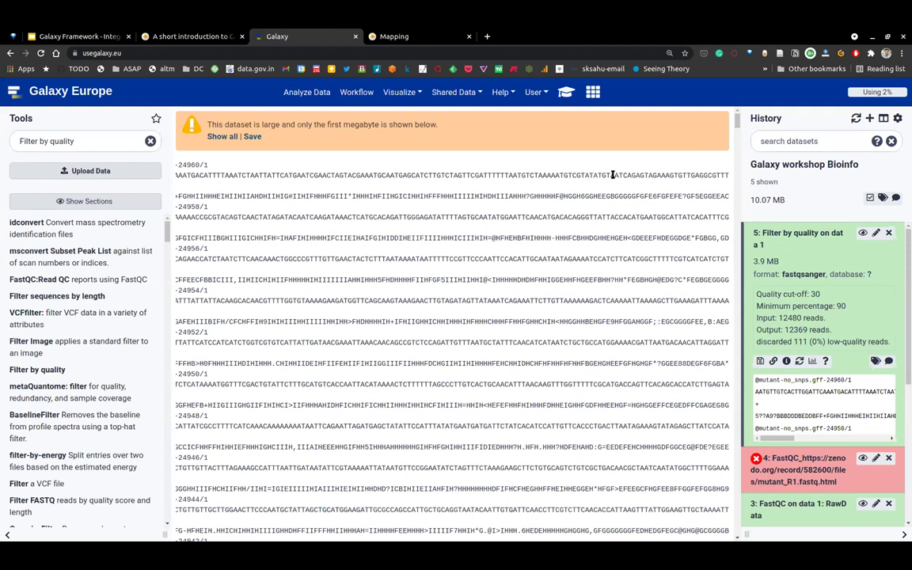
pyautogui.hscroll(-2, 611, 175)
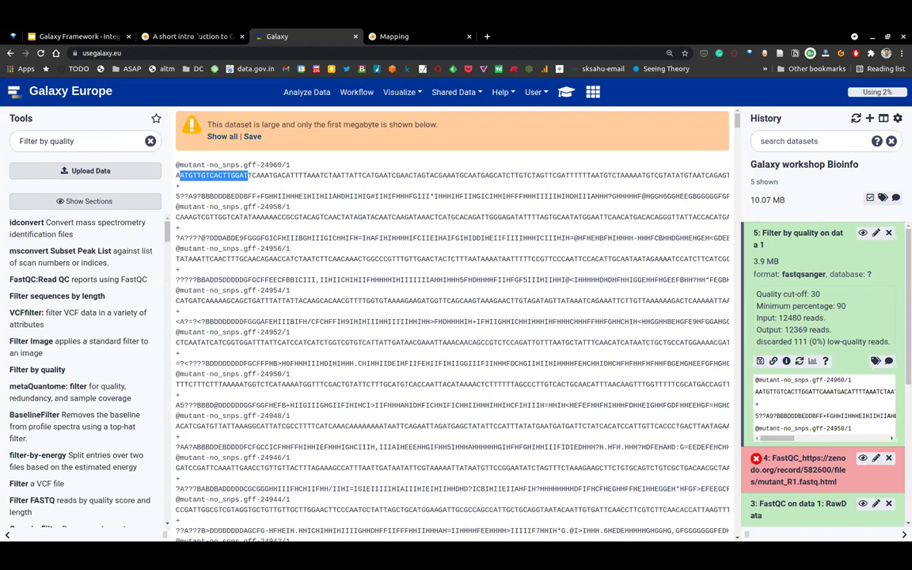
# Display the original mutant_R1.fastq dataset and compare its first read with the filtered reads of dataset 5.
pyautogui.click(181, 36)
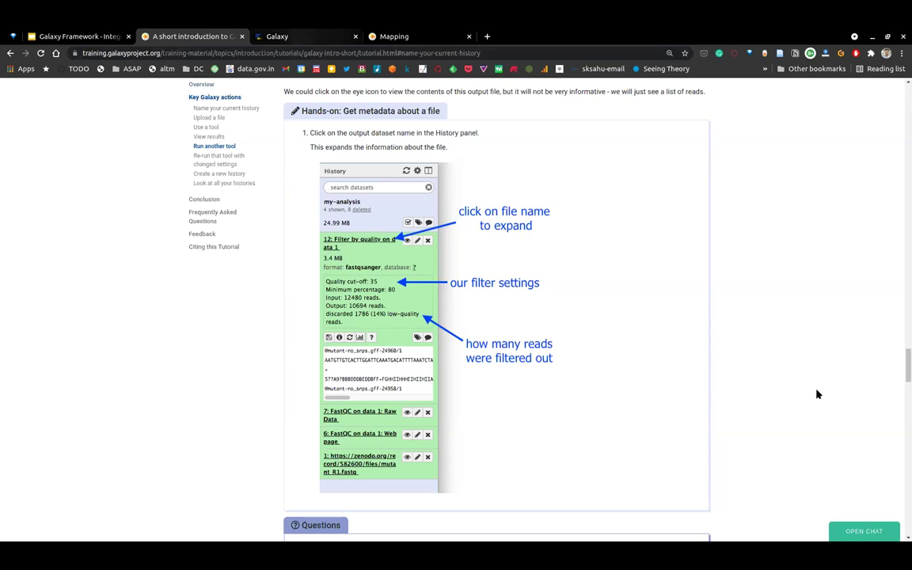
pyautogui.hotkey('ctrl', 'Tab')
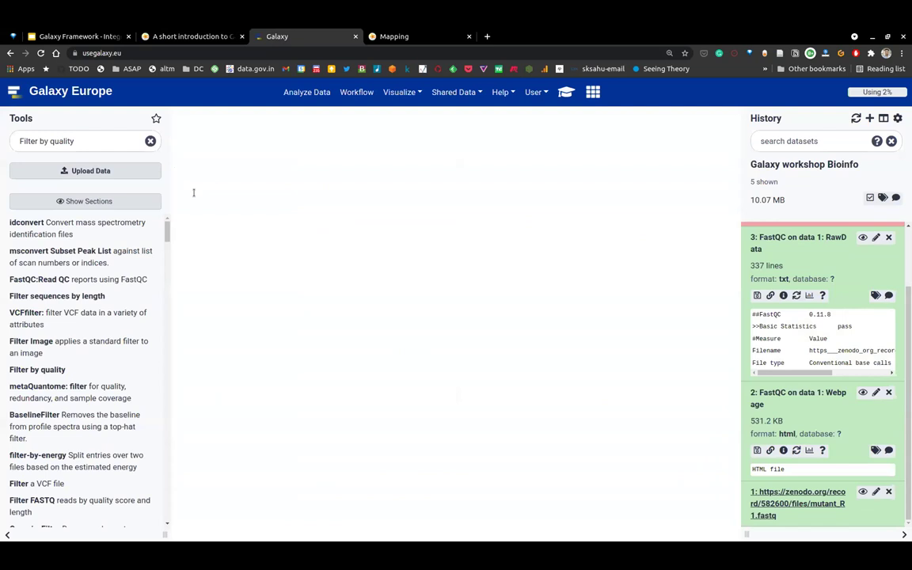
pyautogui.moveTo(176, 164); pyautogui.dragTo(256, 196)
pyautogui.click(256, 196)
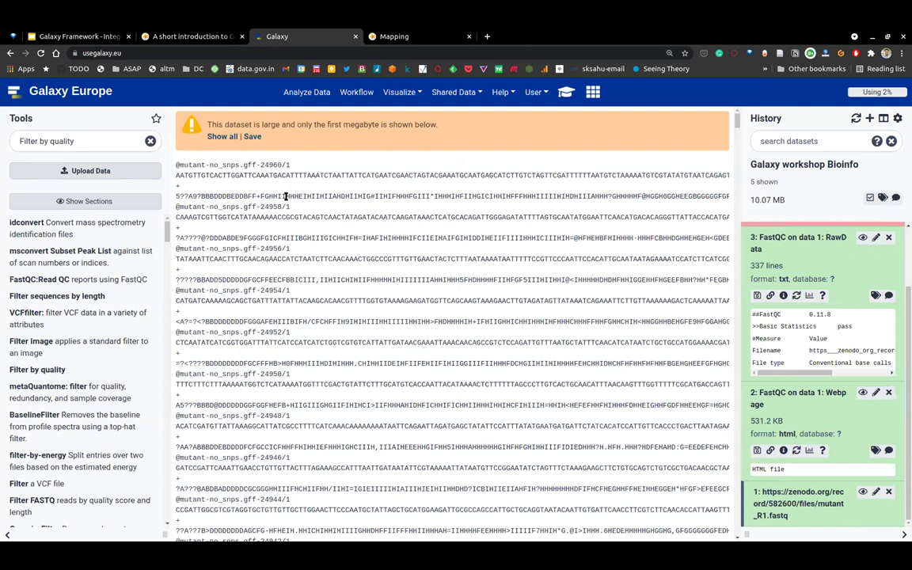
pyautogui.moveTo(285, 197); pyautogui.dragTo(260, 165)
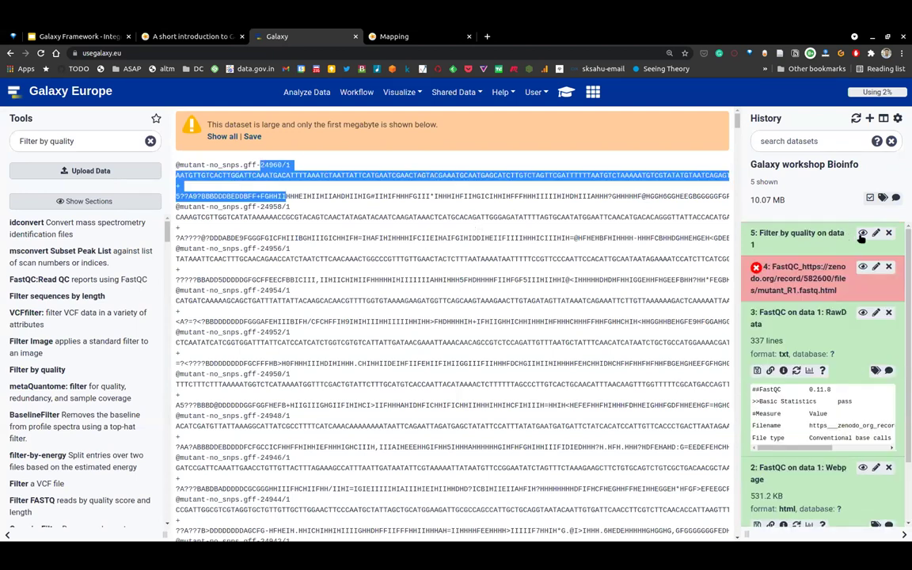
pyautogui.click(863, 234)
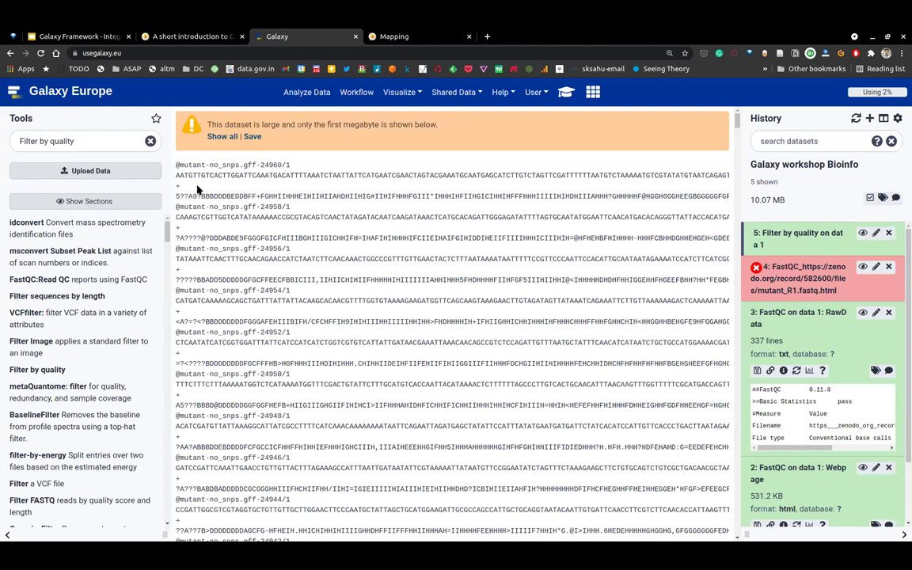
# Examine the first read's identifier, sequence and quality lines, and check the tutorial's section on re-running the tool with changed settings.
pyautogui.moveTo(176, 163); pyautogui.dragTo(239, 175)
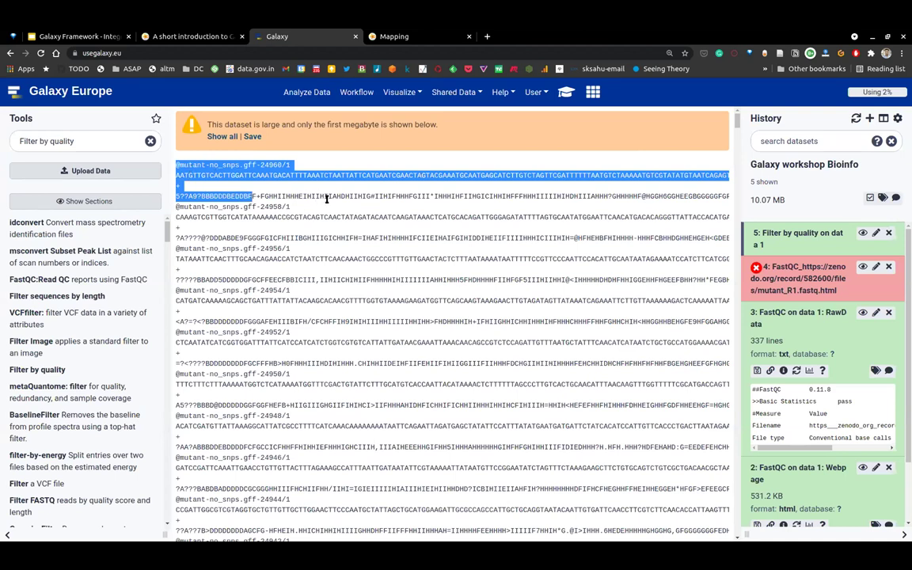
pyautogui.click(584, 334)
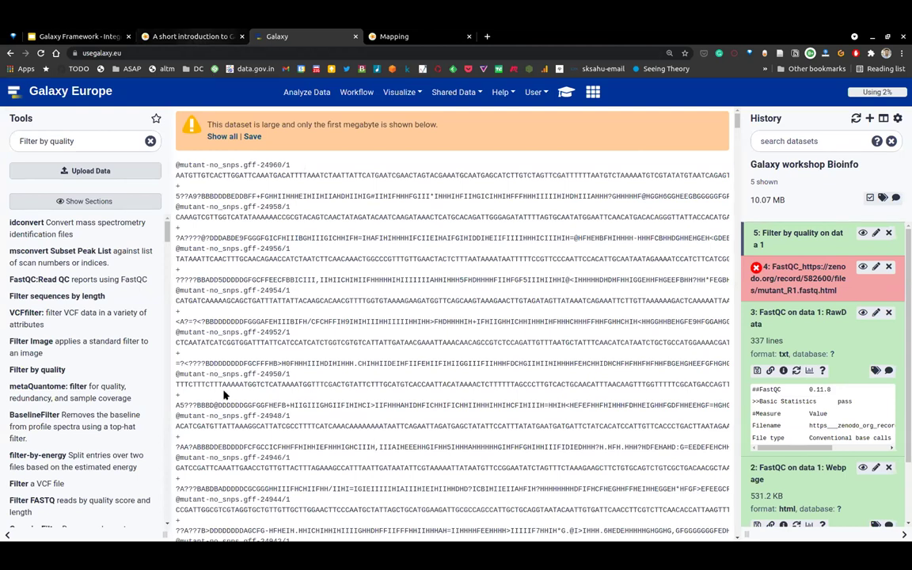
pyautogui.hotkey('ctrl', 'pageup')
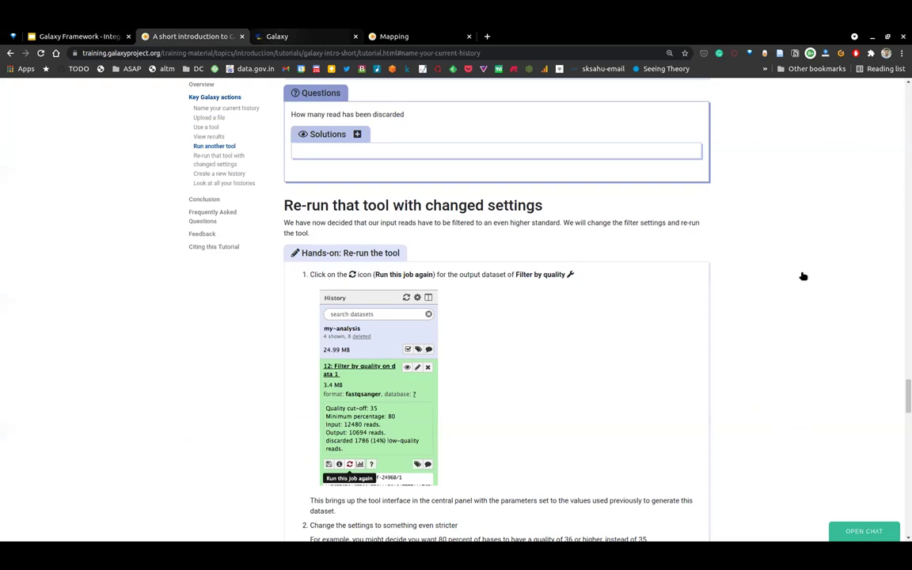
pyautogui.hotkey('ctrl', 'pagedown')
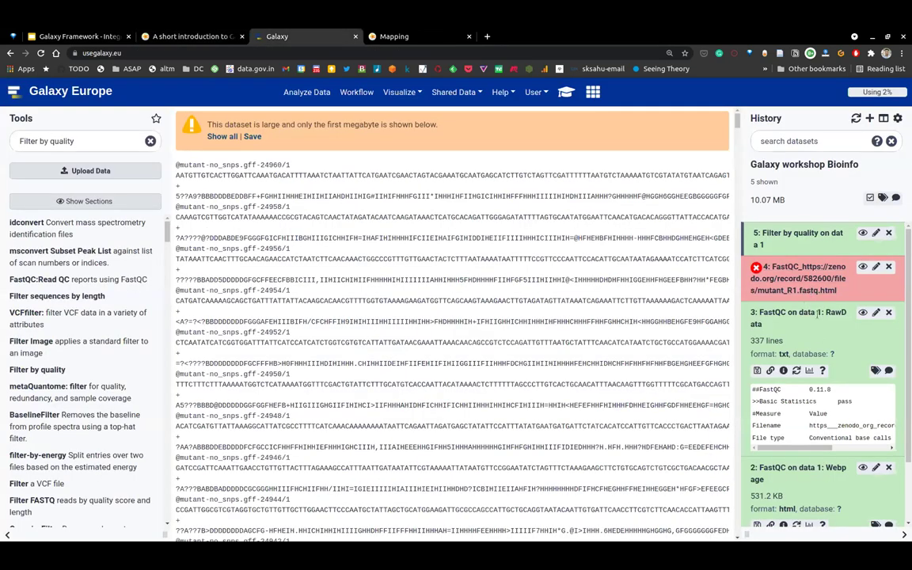
# Expand the Filter by quality dataset 5 in the history and examine the quality cut-off it used.
pyautogui.click(813, 236)
pyautogui.click(811, 234)
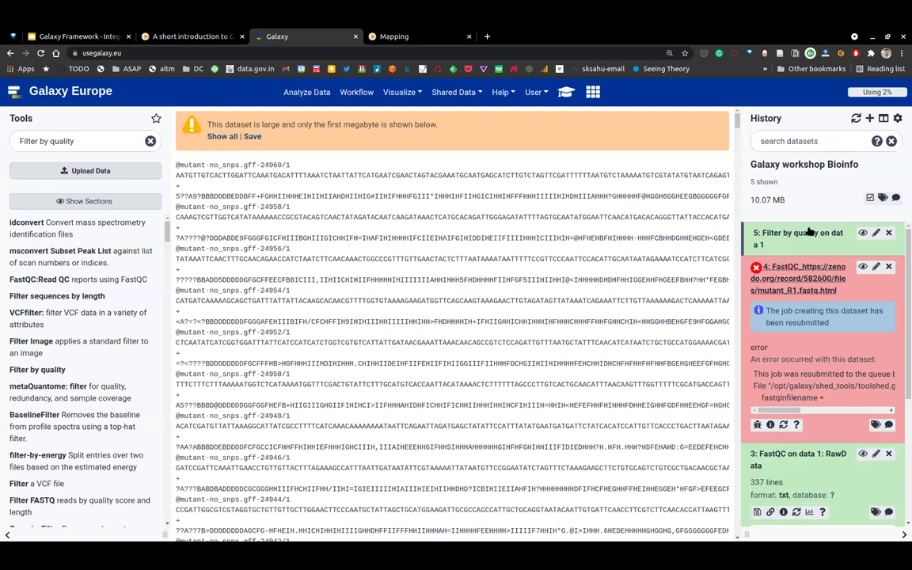
pyautogui.click(811, 232)
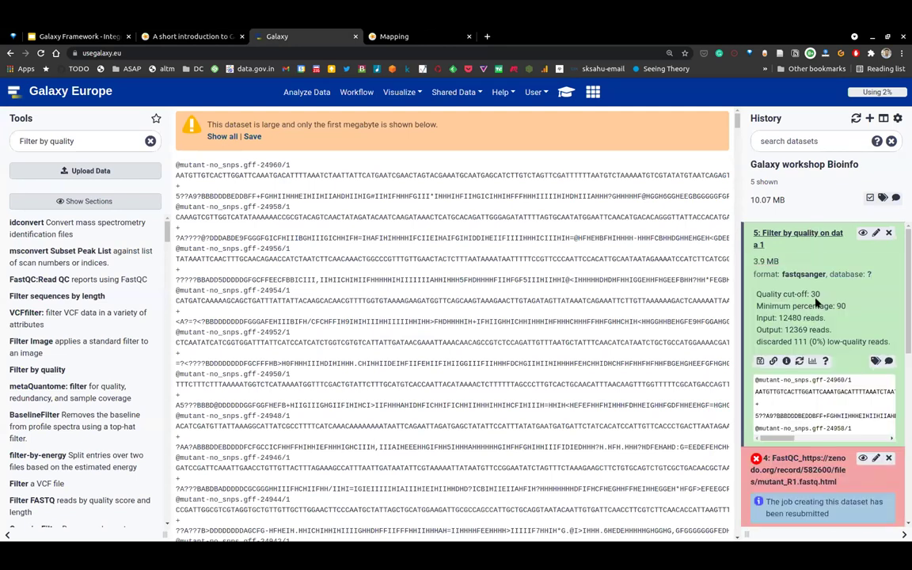
pyautogui.doubleClick(818, 294)
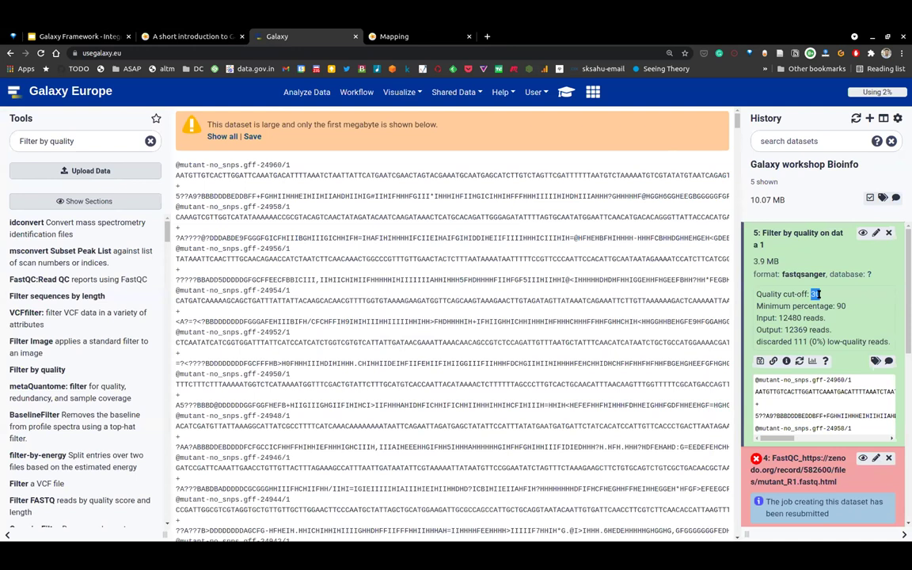
# Re-run the Filter by quality job of dataset 5 on mutant_R1.fastq with the quality cut-off value set to 40.
pyautogui.click(800, 361)
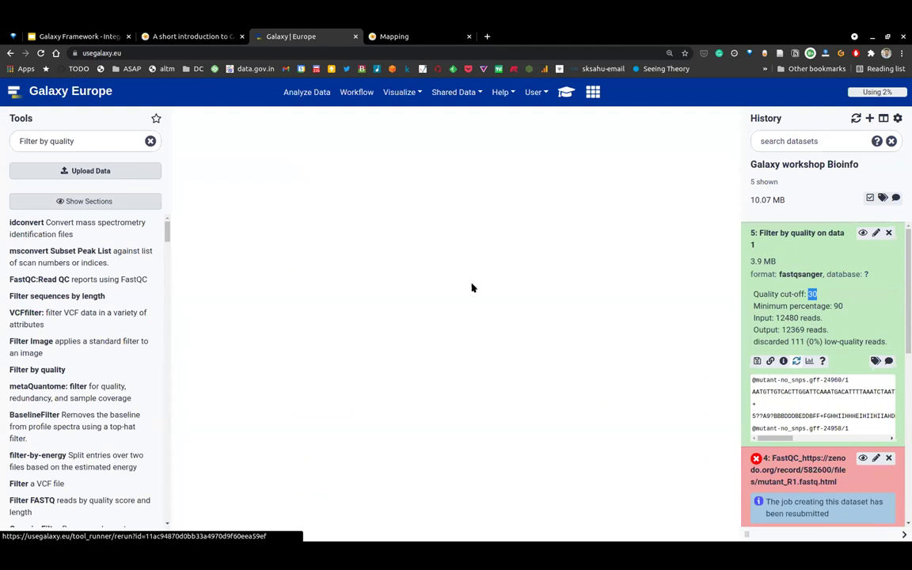
pyautogui.click(213, 225)
pyautogui.press('BackSpace')
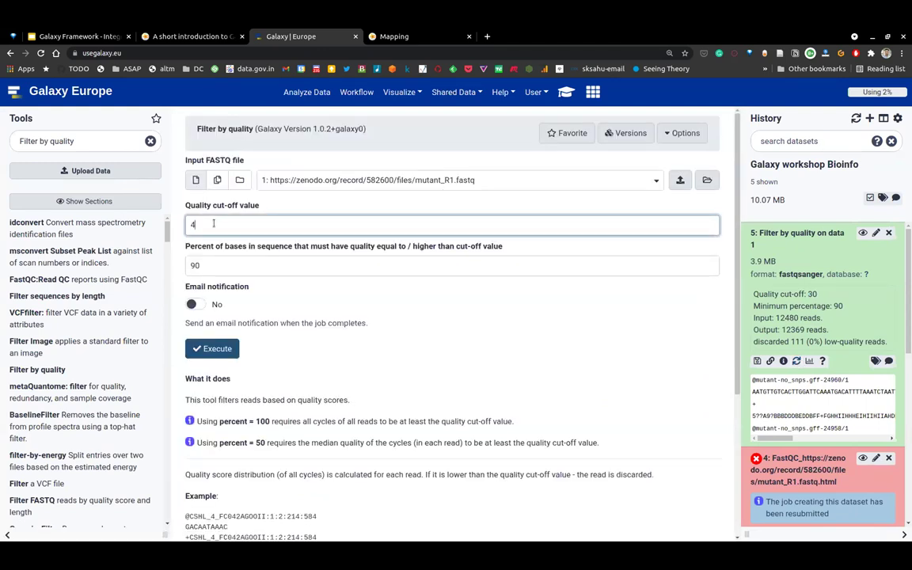
pyautogui.press('BackSpace')
pyautogui.write('4')
pyautogui.scroll(-1, 232, 353)
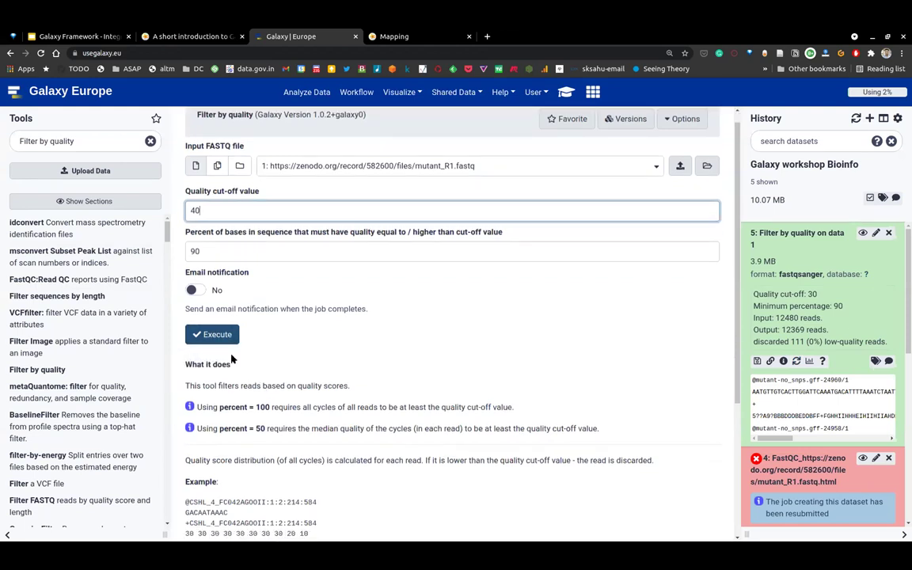
pyautogui.click(230, 338)
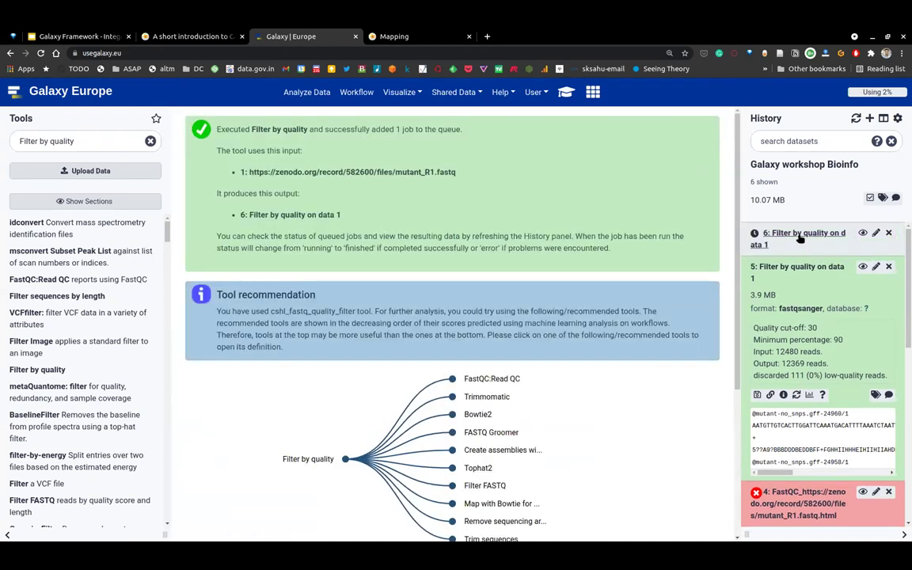
# Expand dataset 6 to check its job status, and review dataset 5's input, output and discarded read counts before collapsing it.
pyautogui.click(799, 237)
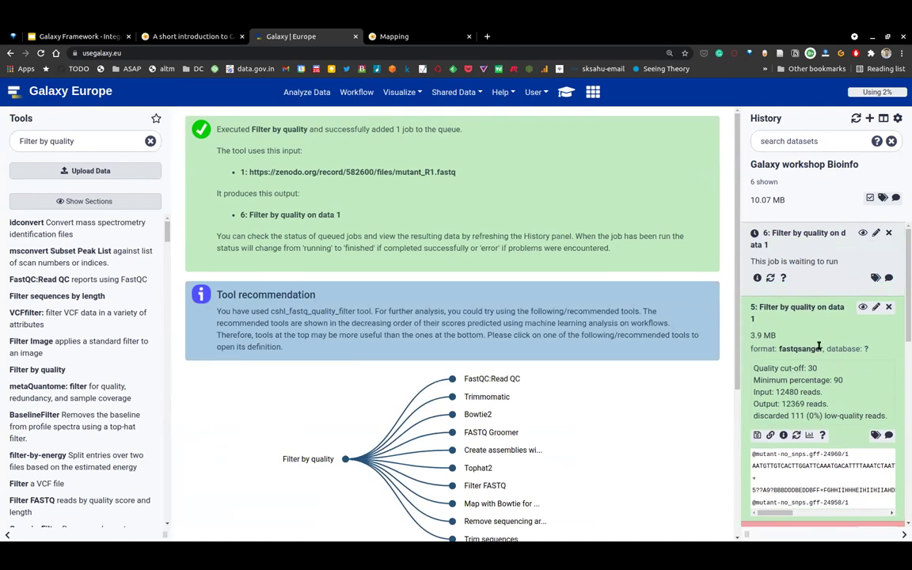
pyautogui.moveTo(775, 392); pyautogui.dragTo(839, 417)
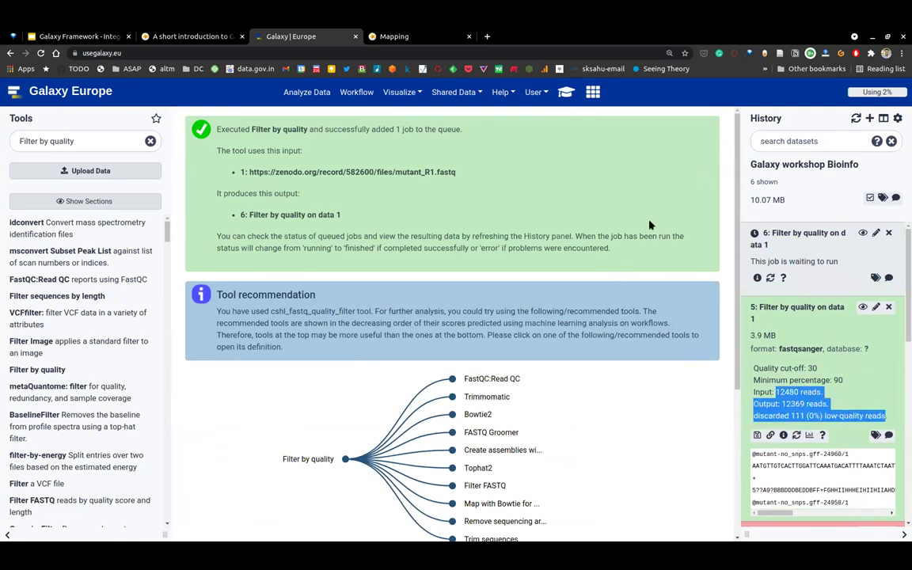
pyautogui.click(633, 235)
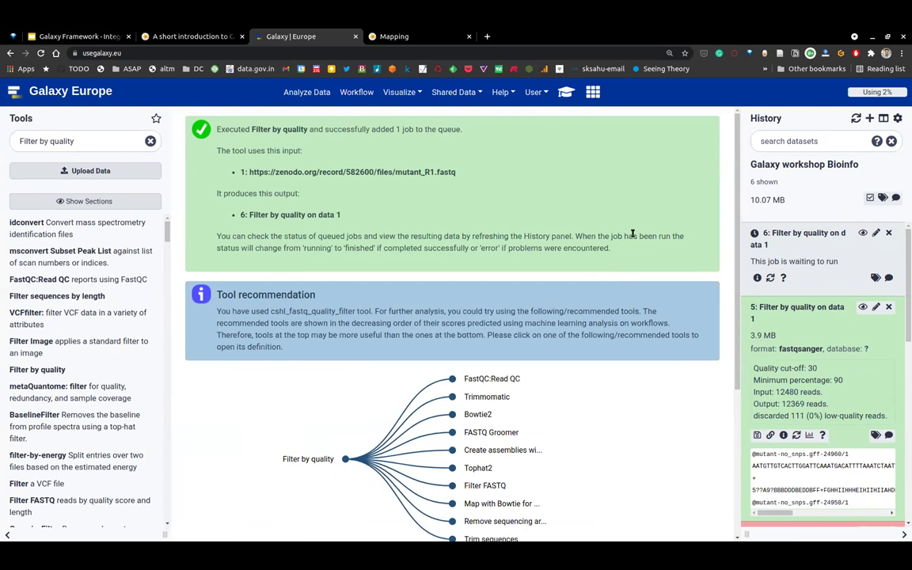
pyautogui.click(811, 315)
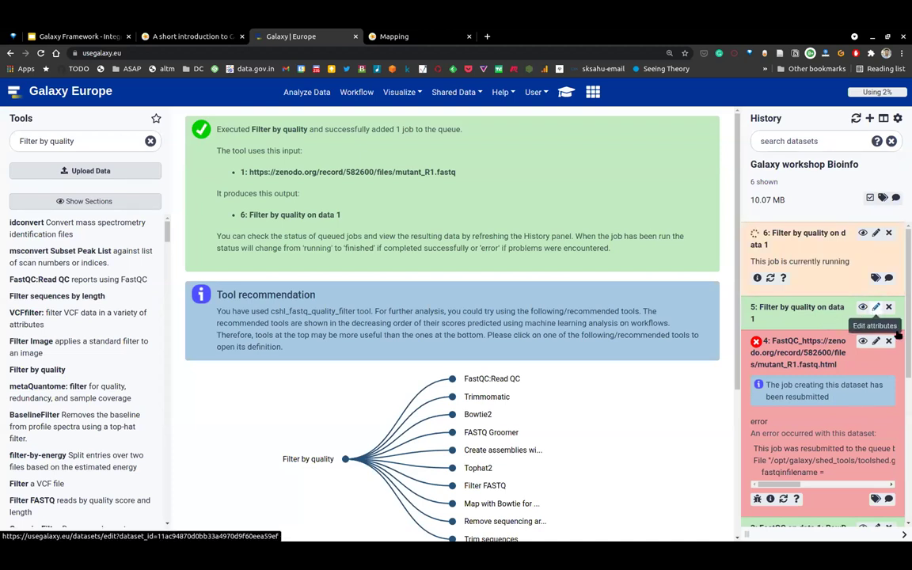
# Edit the attributes of history dataset 5, inserting 40 into its name to read "Filter by quality 40 on data 1".
pyautogui.click(876, 307)
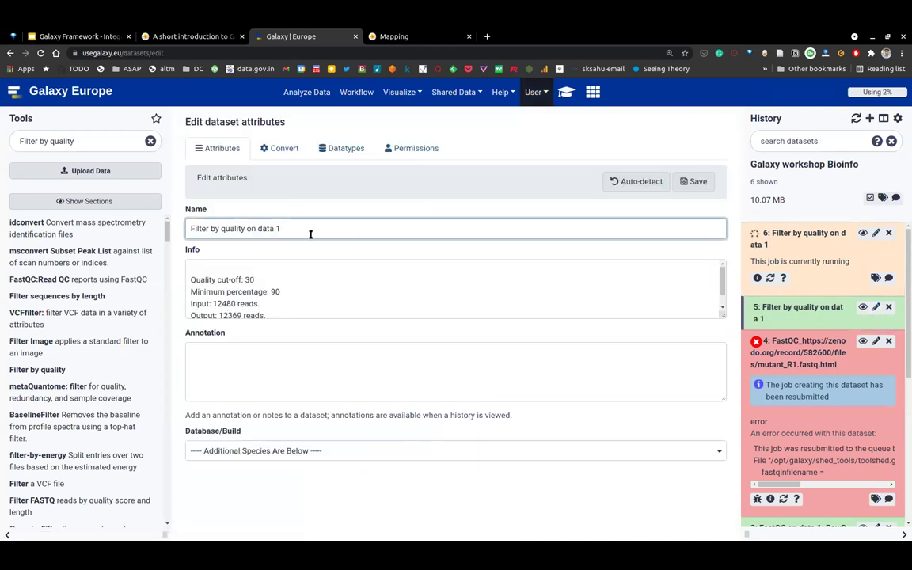
pyautogui.tripleClick(310, 234)
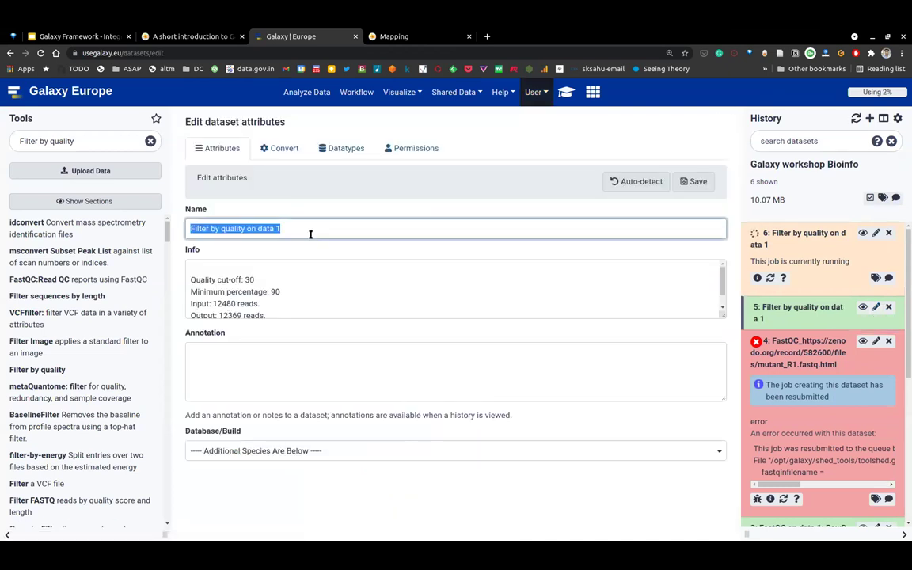
pyautogui.click(310, 234)
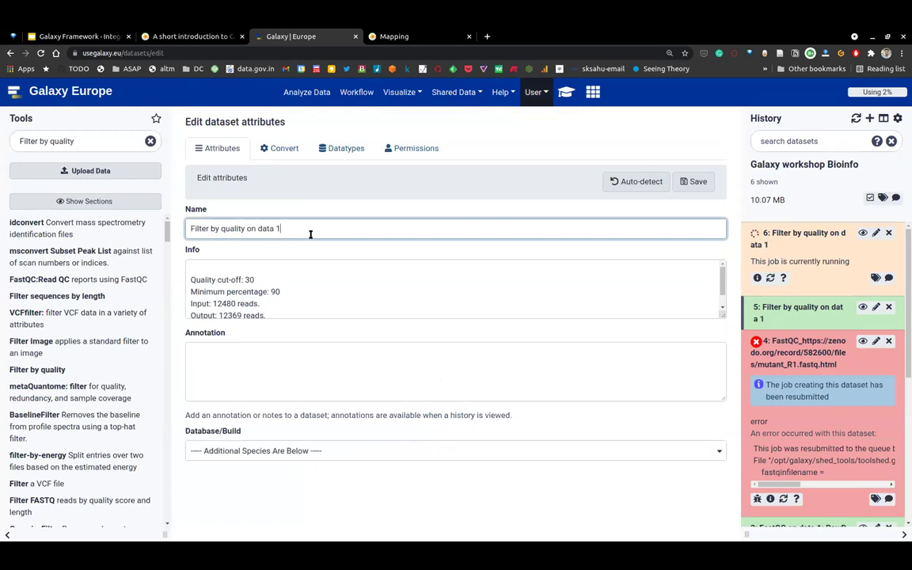
pyautogui.hotkey('ctrl', 'Left')
pyautogui.hotkey('ctrl', 'Left')
pyautogui.hotkey('ctrl', 'Left')
pyautogui.write('40')
# Prefix the dataset name with the source file name "mutant_R1.fastq" and save the attributes.
pyautogui.scroll(-5, 778, 430)
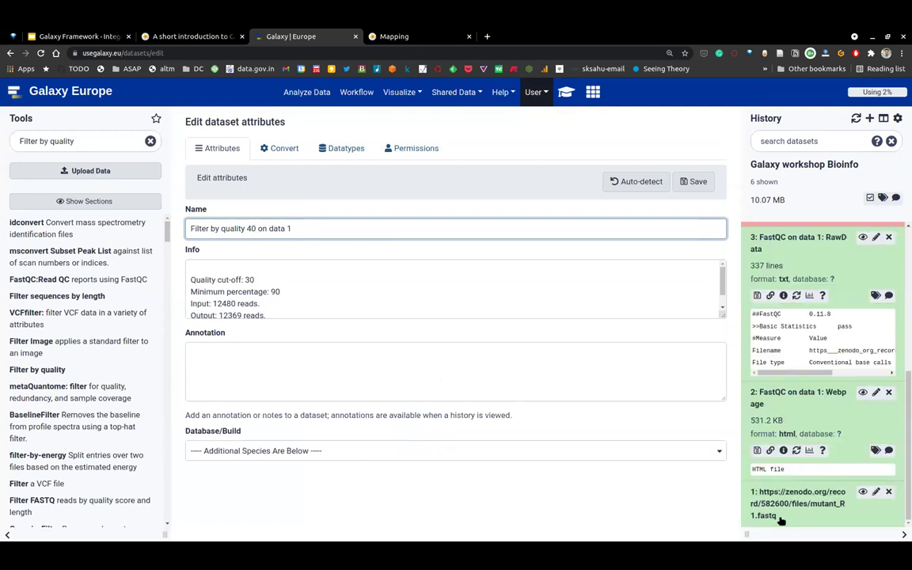
pyautogui.moveTo(747, 515); pyautogui.dragTo(762, 515)
pyautogui.moveTo(745, 492); pyautogui.dragTo(736, 486)
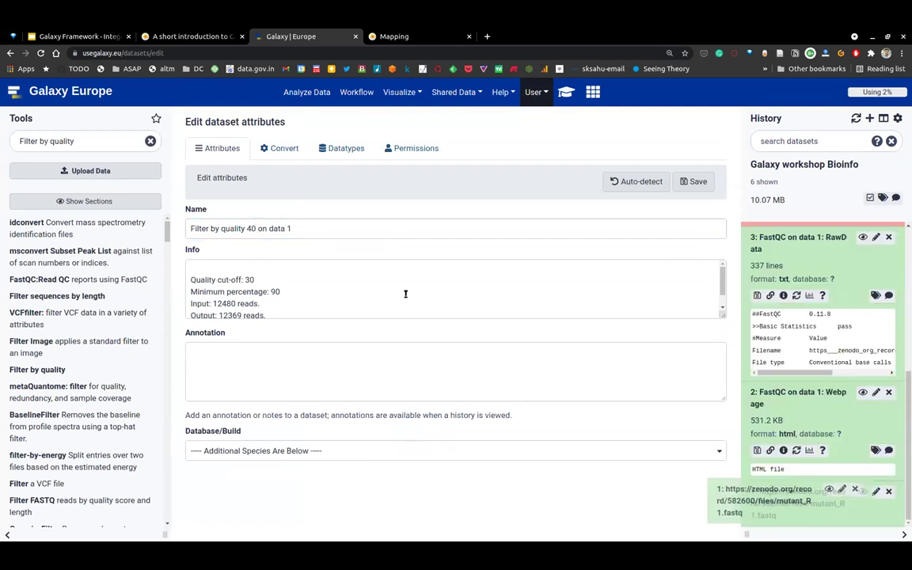
pyautogui.click(188, 228)
pyautogui.write('mulant')
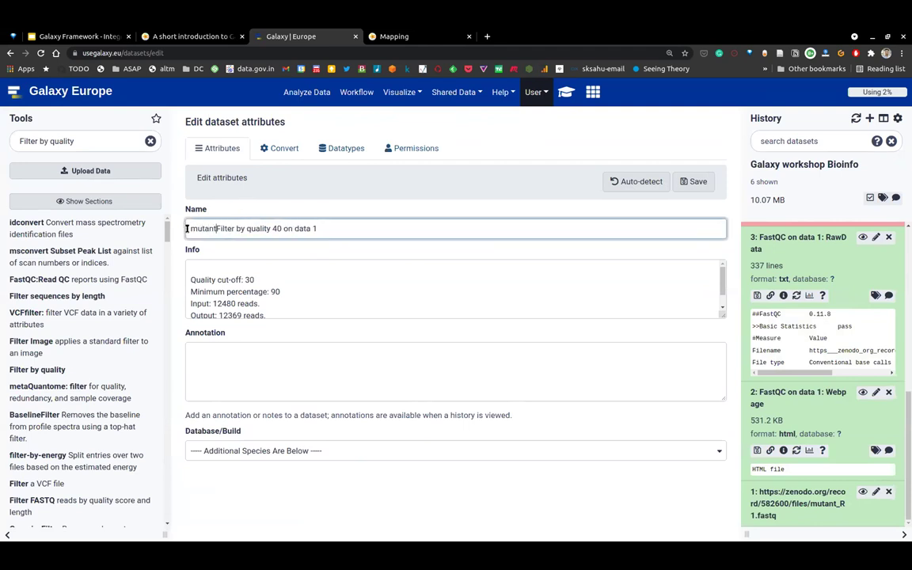
pyautogui.write('_r')
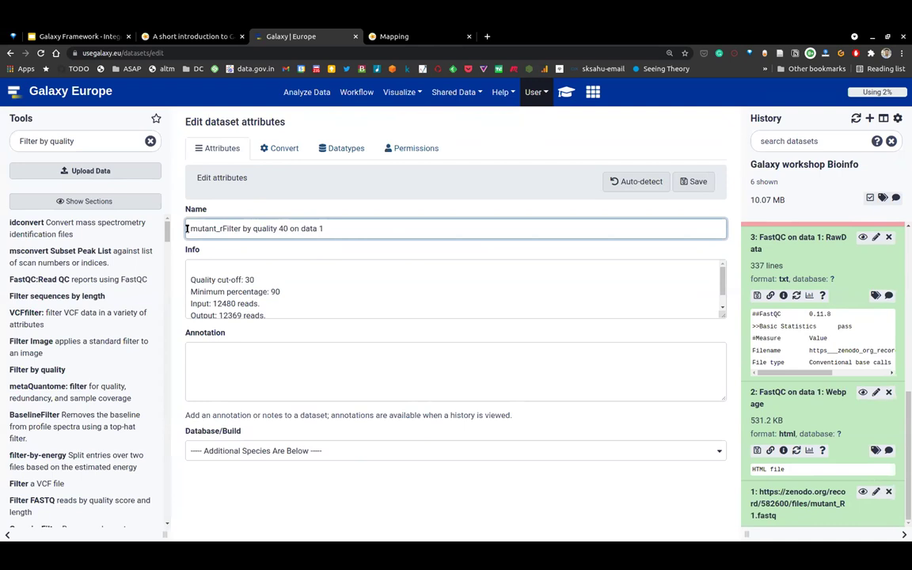
pyautogui.press('BackSpace')
pyautogui.write('R1.fa')
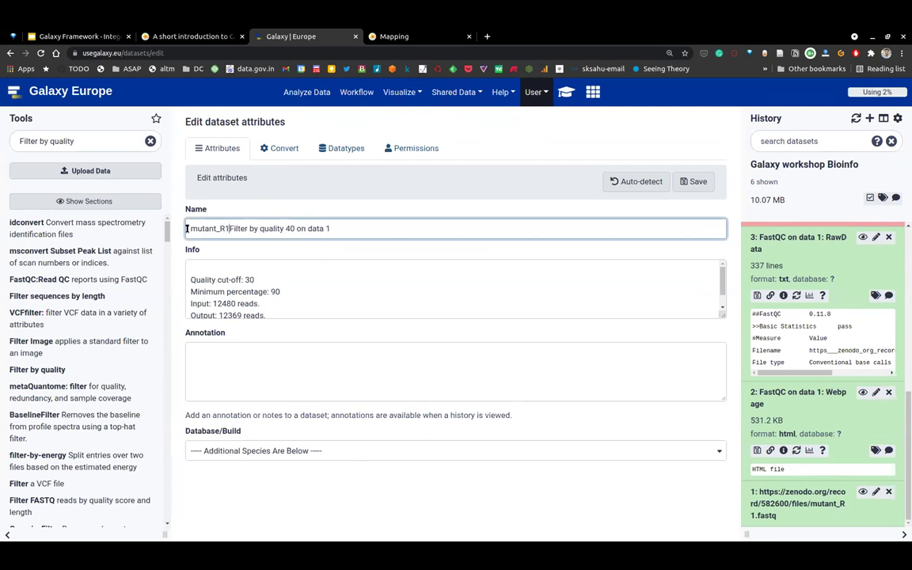
pyautogui.write('stq')
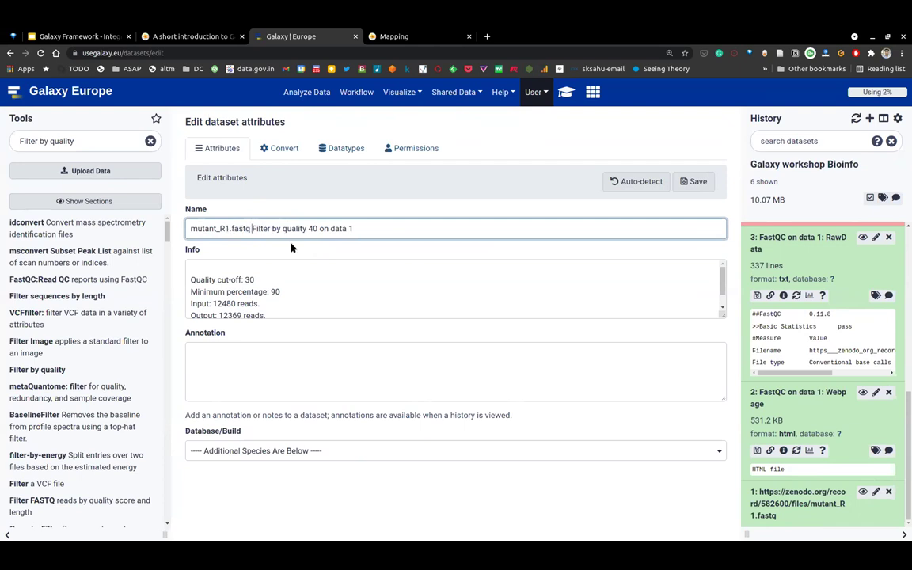
pyautogui.click(610, 249)
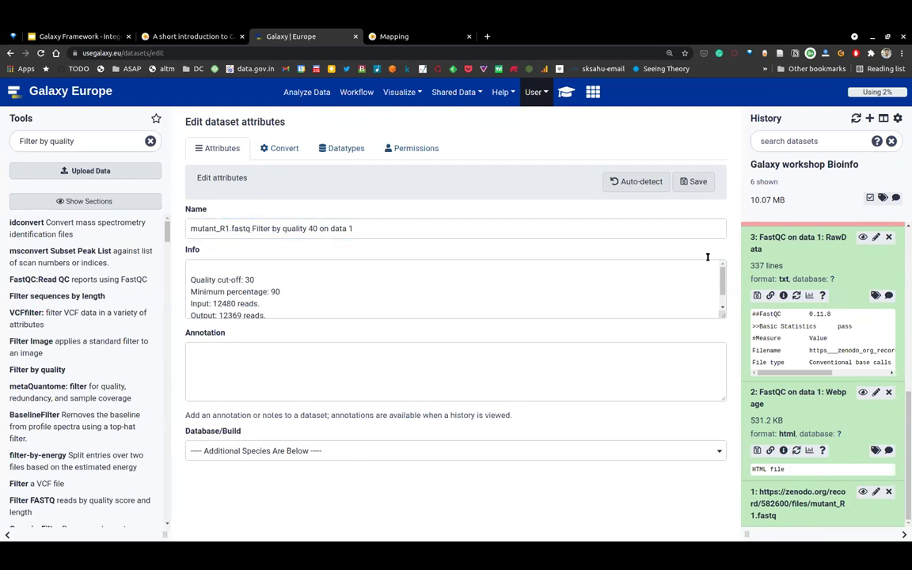
pyautogui.click(693, 182)
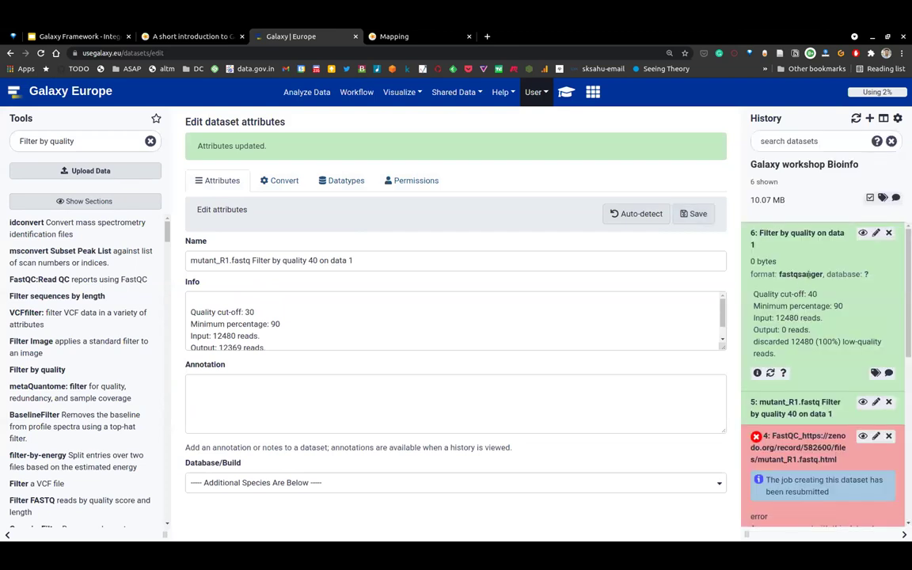
# Expand the renamed dataset and compare its filtering statistics with those of dataset 6, Filter by quality on data 1.
pyautogui.click(808, 415)
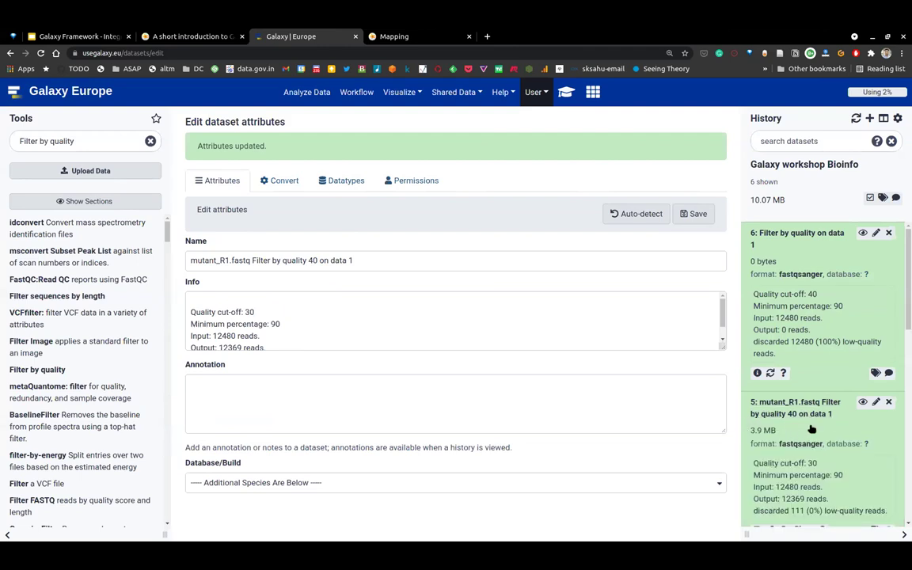
pyautogui.doubleClick(813, 293)
pyautogui.moveTo(791, 338); pyautogui.dragTo(752, 261)
pyautogui.click(806, 318)
pyautogui.moveTo(780, 329); pyautogui.dragTo(820, 342)
# View the FastQC webpage report for data 1 and examine the whole per base sequence quality plot.
pyautogui.scroll(-10, 819, 391)
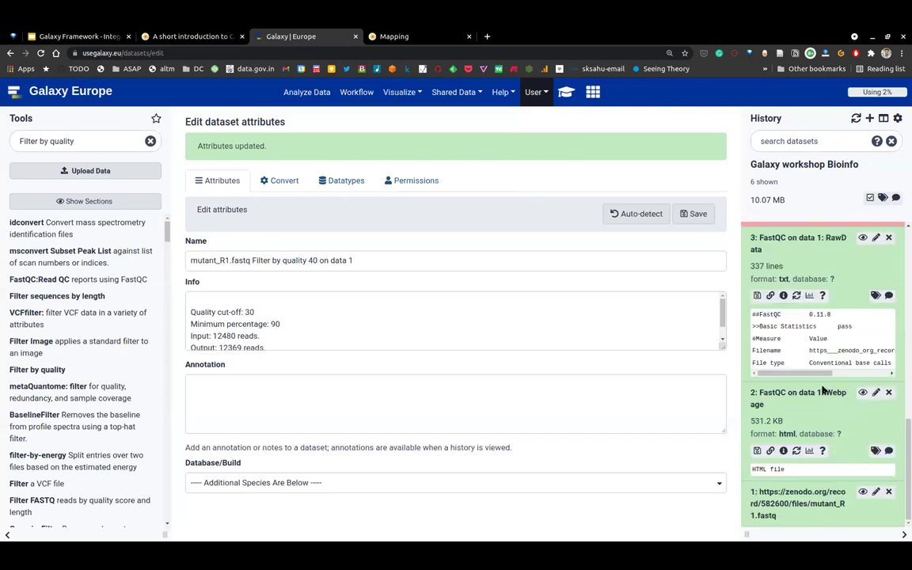
pyautogui.click(862, 393)
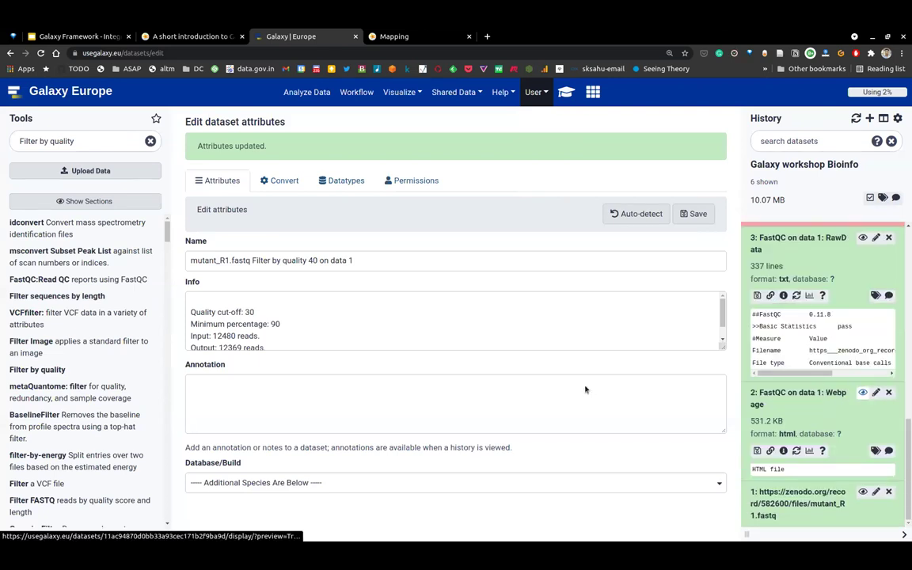
pyautogui.hscroll(3, 576, 423)
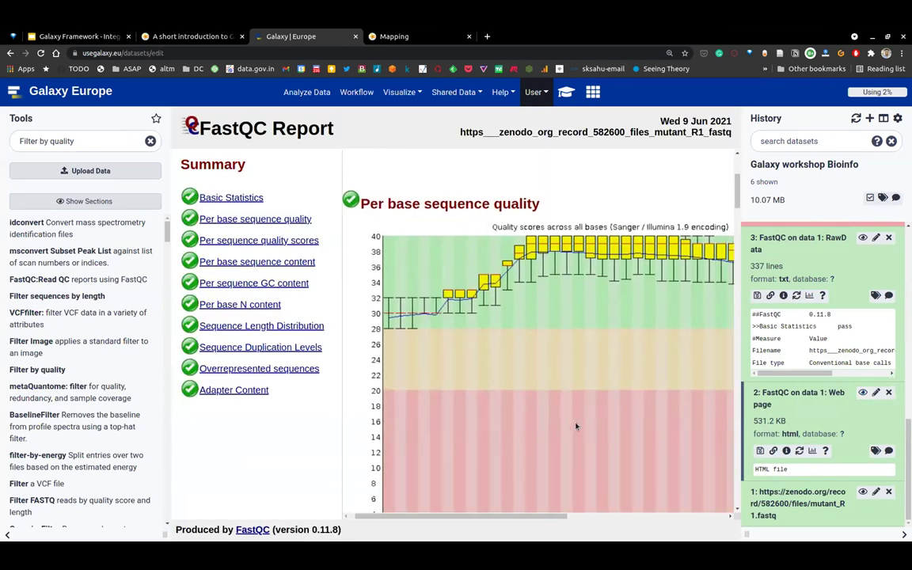
pyautogui.hscroll(-1, 429, 282)
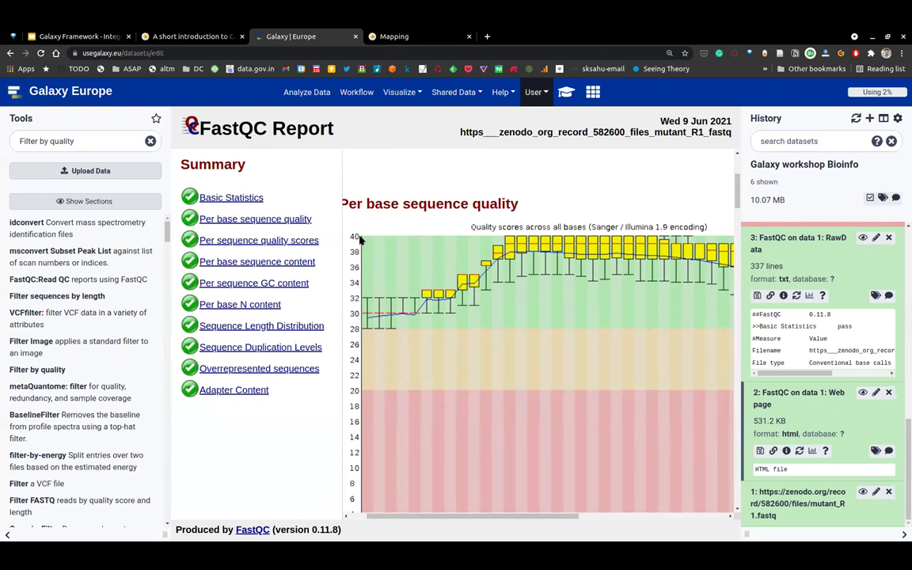
pyautogui.hscroll(2, 431, 225)
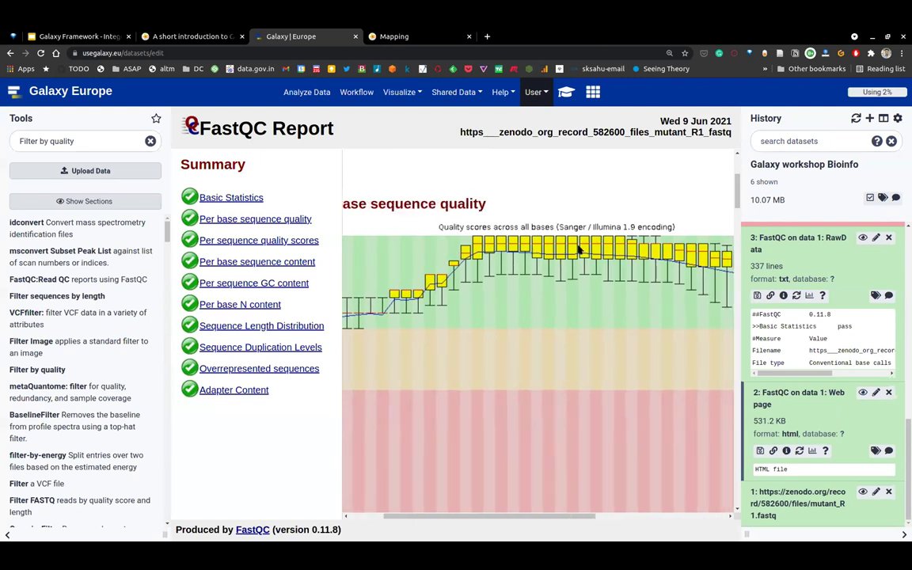
pyautogui.hscroll(3, 645, 261)
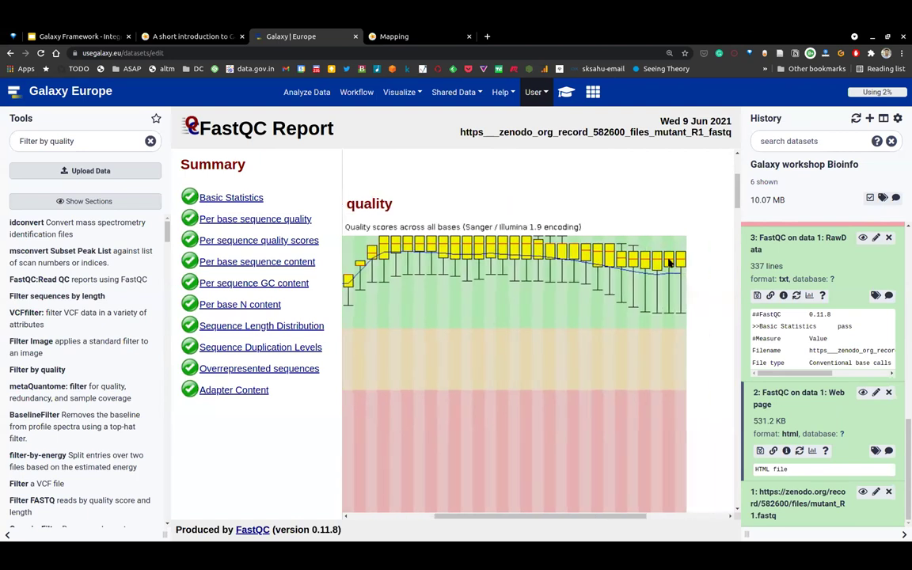
pyautogui.hscroll(-5, 660, 273)
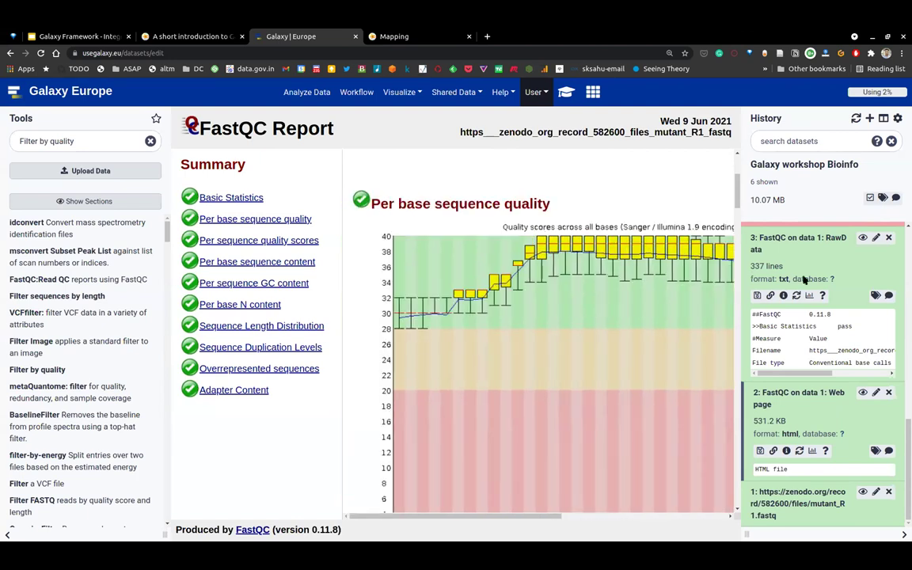
# Review the filter output with quality cut-off 40 in the history and clear the tool search.
pyautogui.scroll(6, 815, 277)
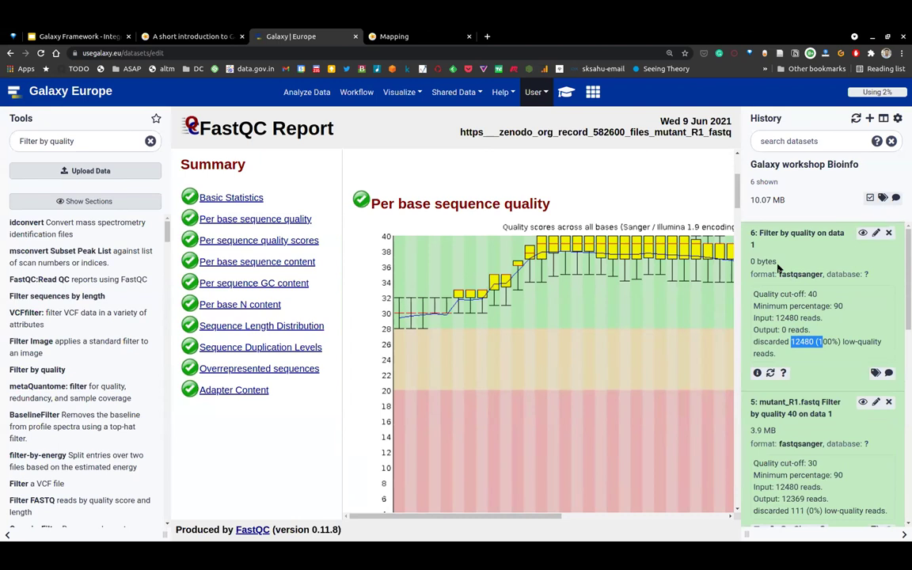
pyautogui.click(778, 269)
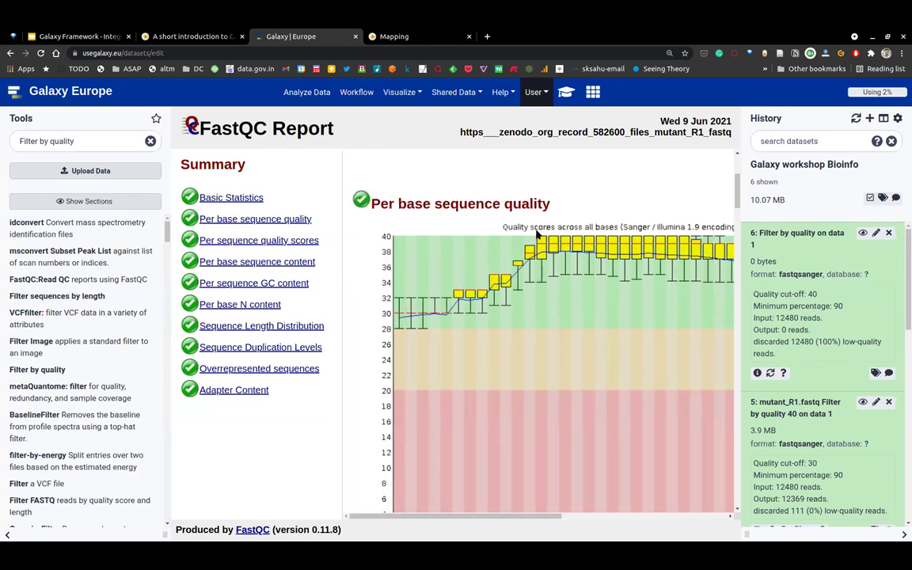
pyautogui.click(150, 141)
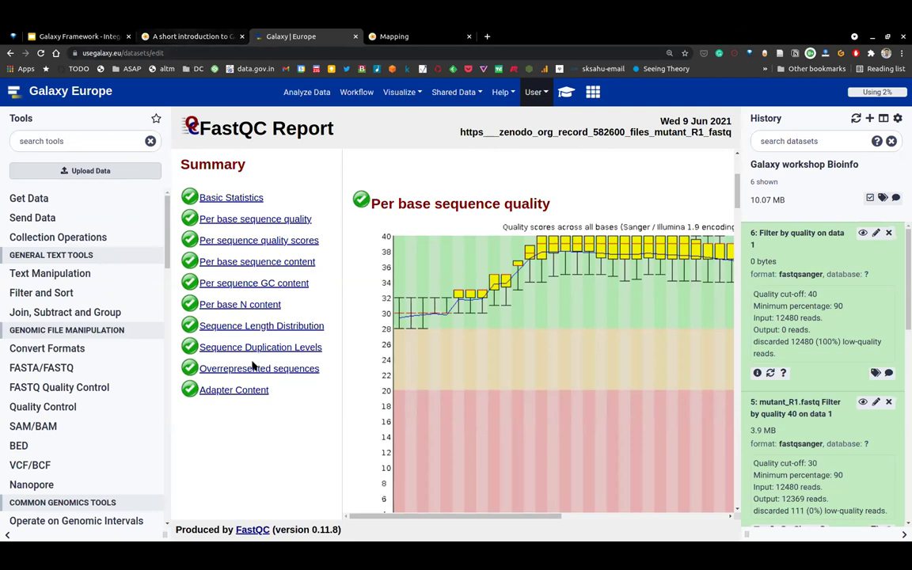
# Switch to the short introduction tutorial and read its sections on creating a new history and viewing all histories.
pyautogui.hotkey('ctrl', 'shift', 'Tab')
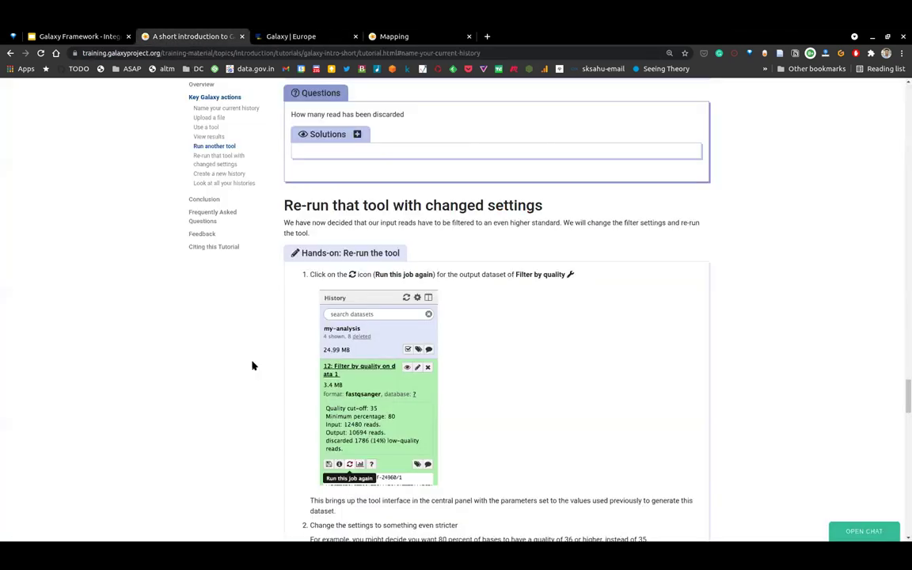
pyautogui.scroll(-6, 253, 366)
pyautogui.scroll(-3, 379, 411)
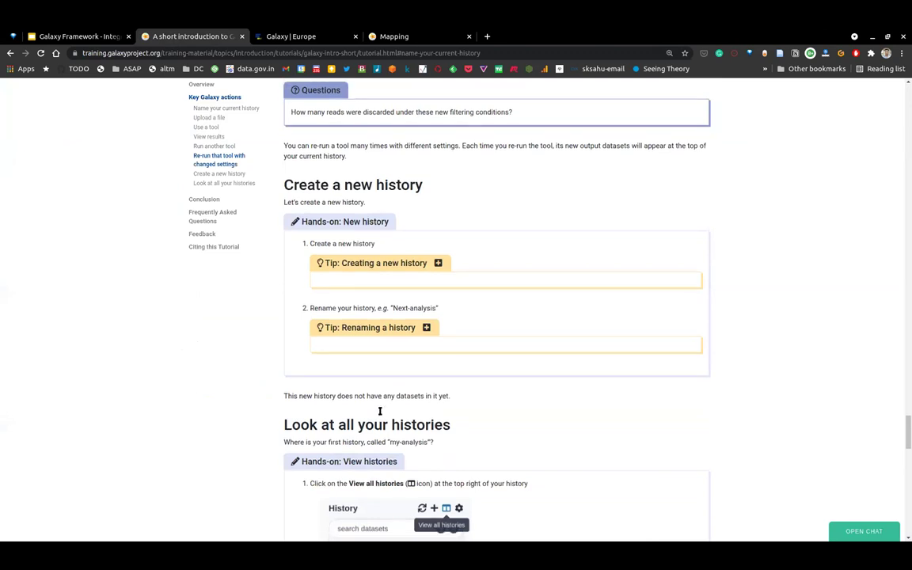
pyautogui.scroll(-1, 360, 244)
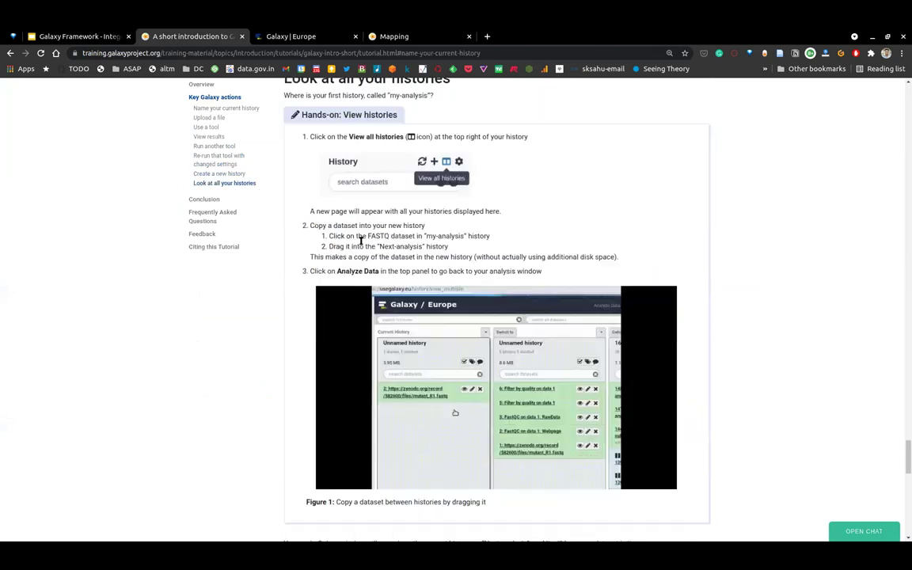
pyautogui.scroll(1, 332, 95)
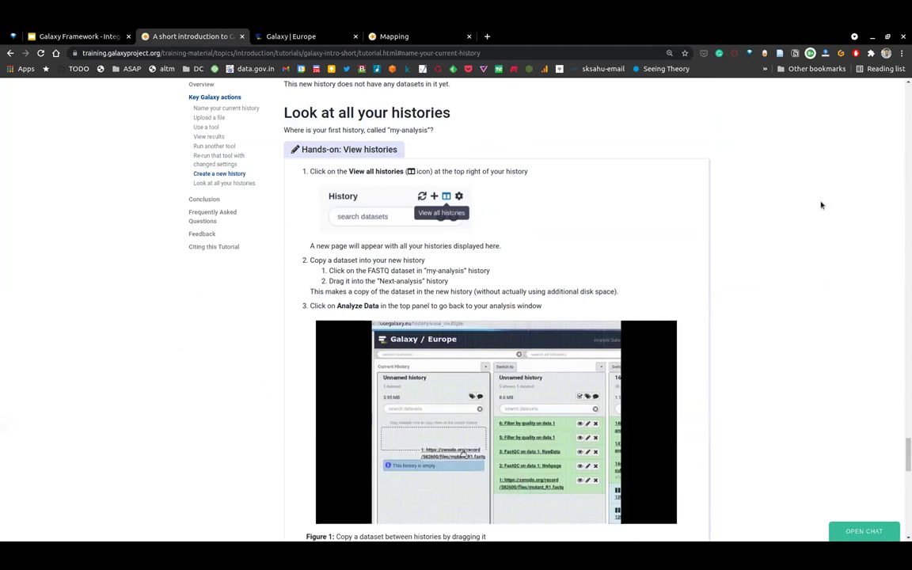
# Return to Galaxy Europe and create a new history named "project-2".
pyautogui.hotkey('ctrl', 'Tab')
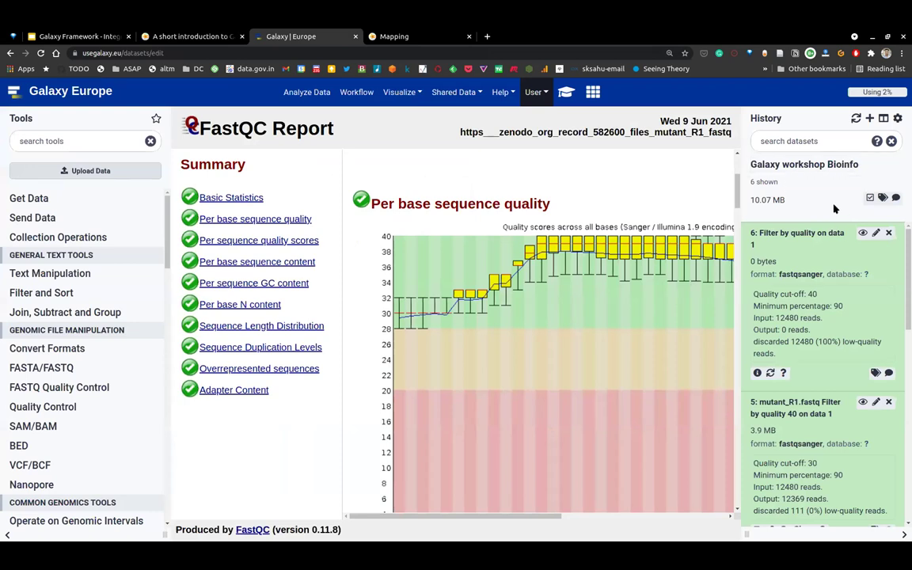
pyautogui.click(870, 118)
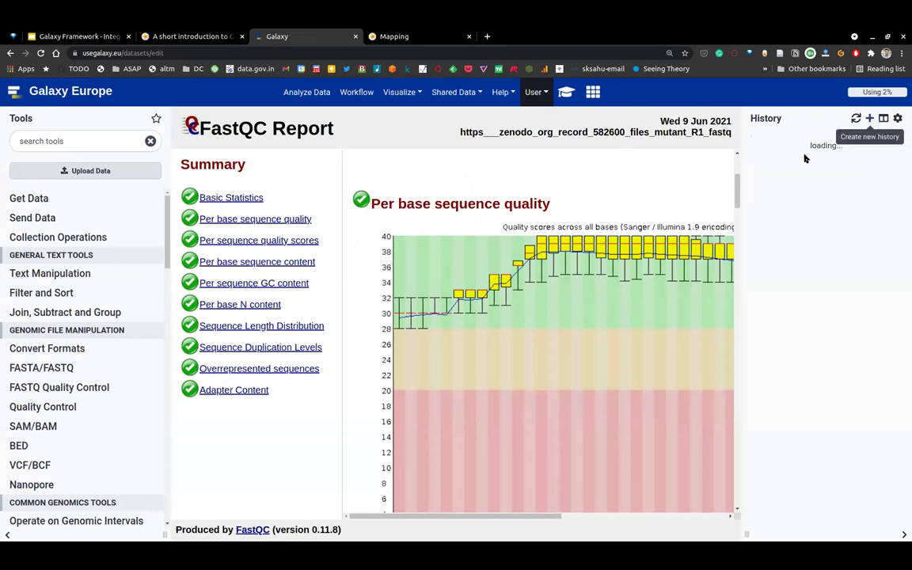
pyautogui.click(809, 164)
pyautogui.write('project-2')
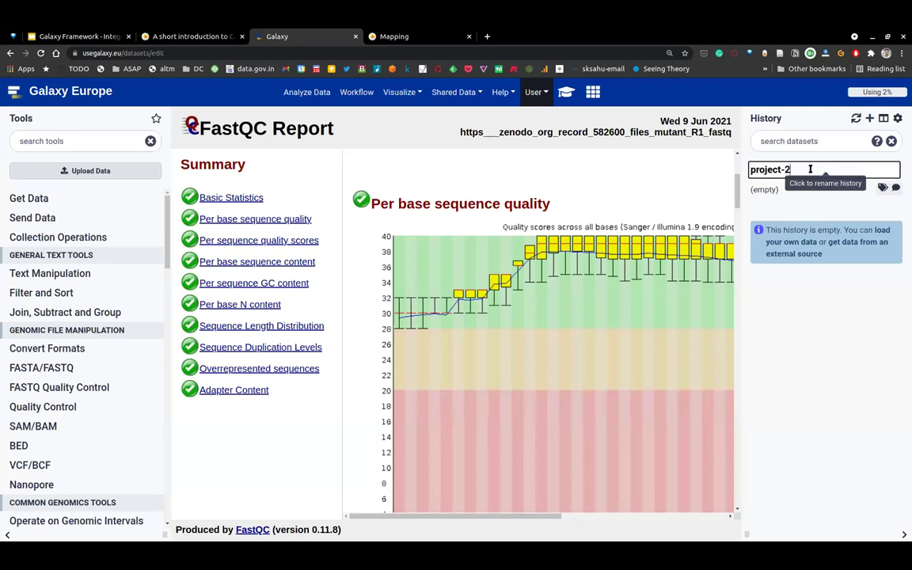
pyautogui.press('Return')
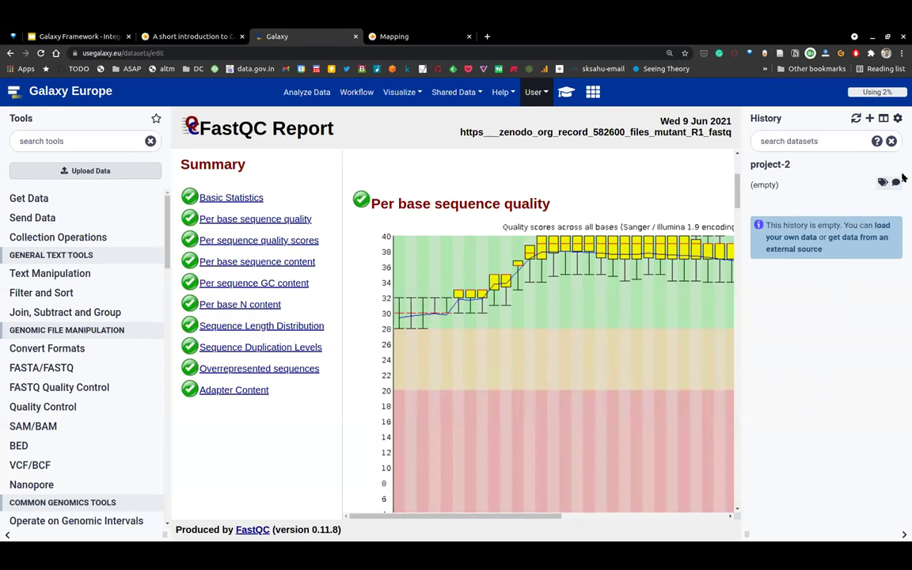
# View all histories side by side and make "Galaxy workshop Bioinfo" the current history.
pyautogui.click(883, 120)
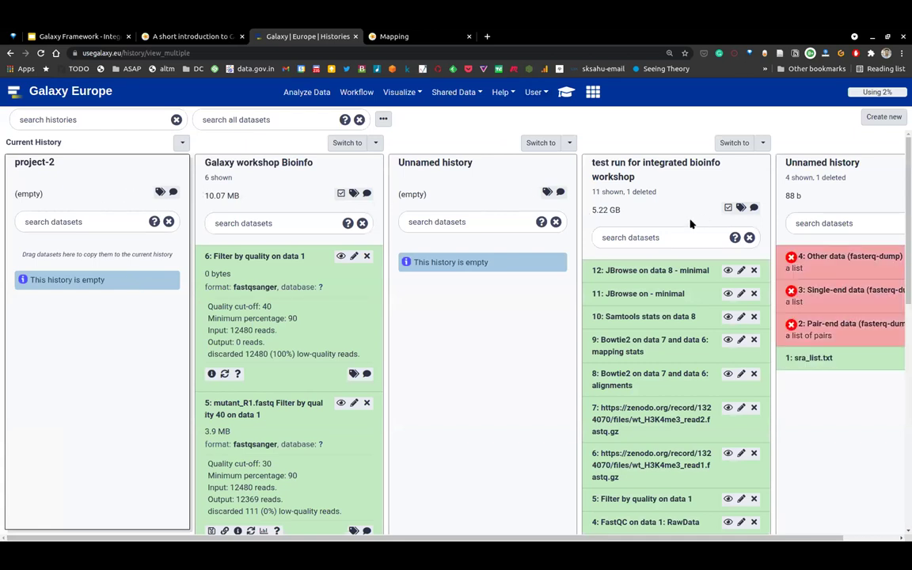
pyautogui.hscroll(2, 685, 206)
pyautogui.hscroll(-2, 660, 202)
pyautogui.click(344, 144)
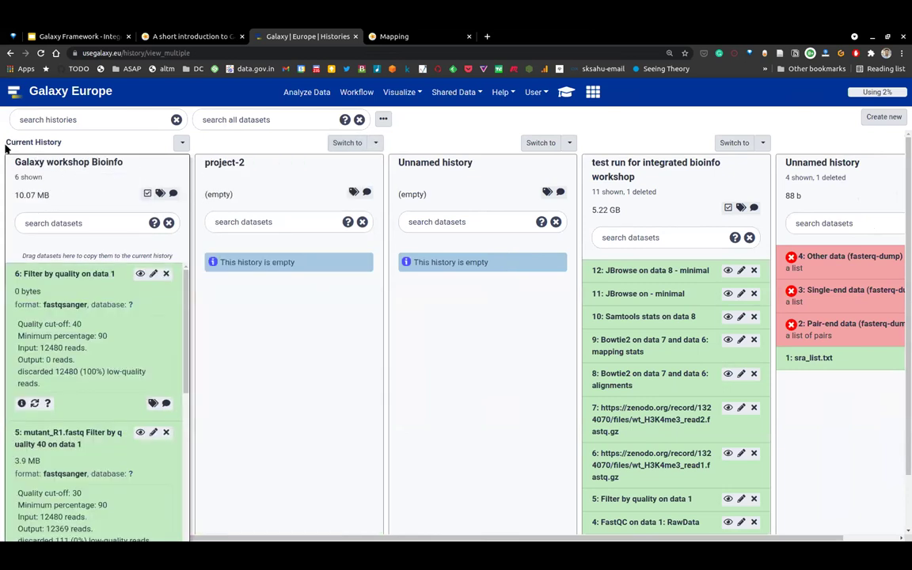
# Open the Galaxy home page and consult the tutorial's conclusion and key points before returning to Galaxy.
pyautogui.click(42, 91)
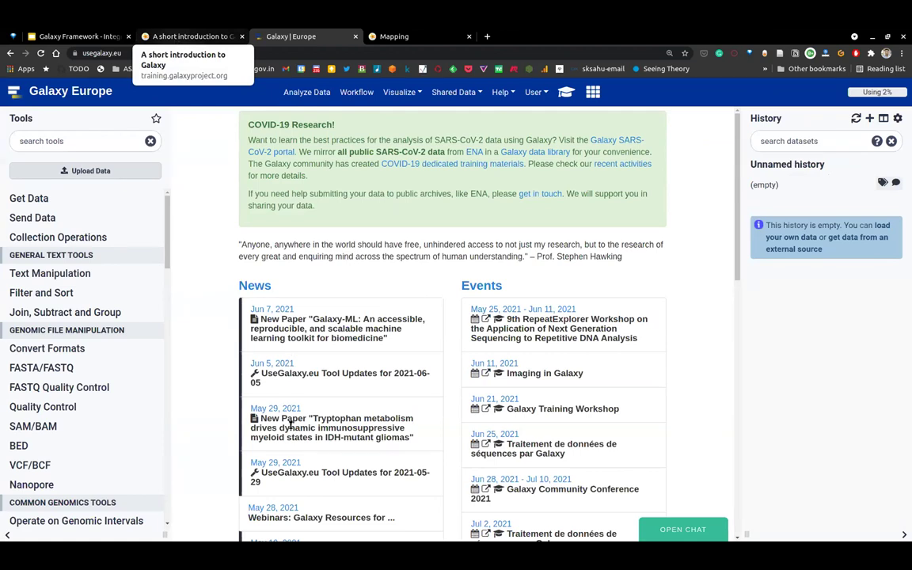
pyautogui.click(225, 37)
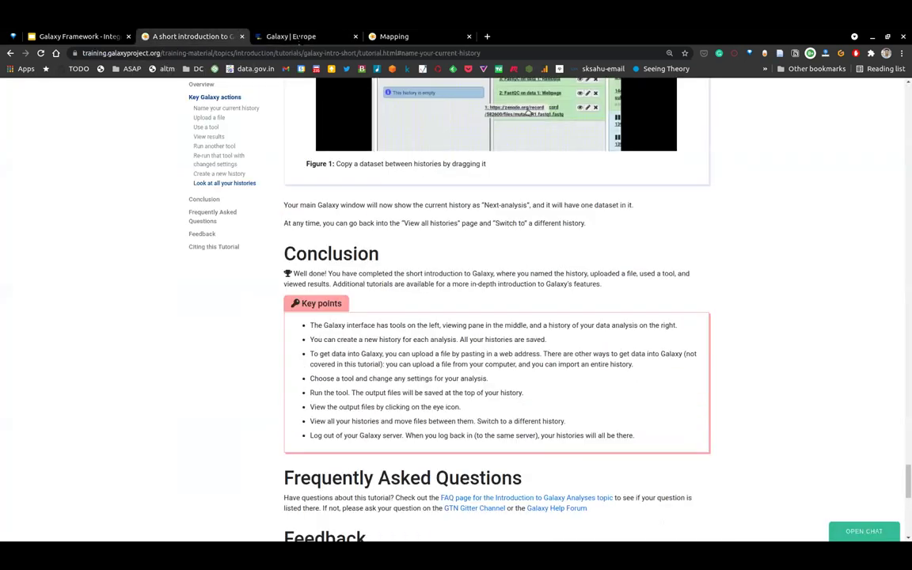
pyautogui.click(305, 38)
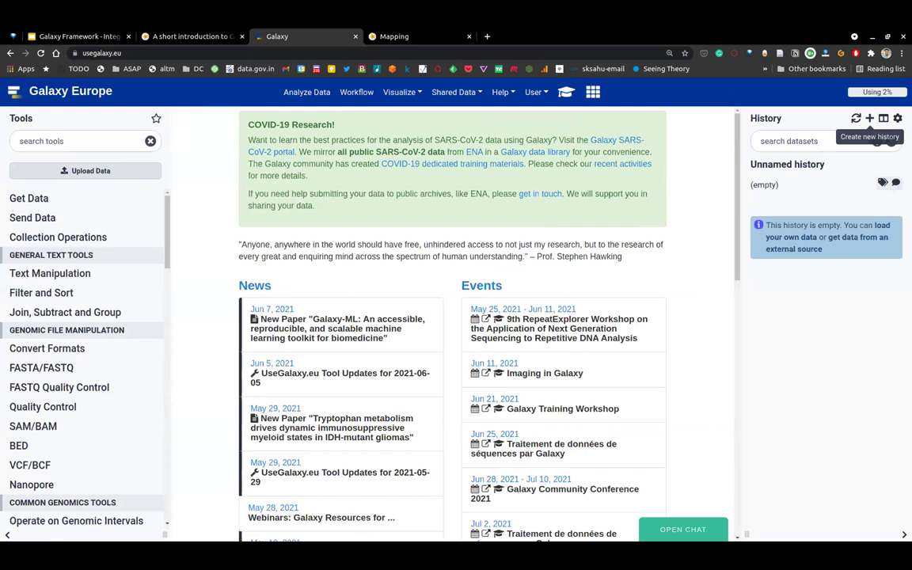
# View all histories side by side, make "Galaxy workshop Bioinfo" the current history, and return to the Galaxy Europe home page.
pyautogui.click(883, 119)
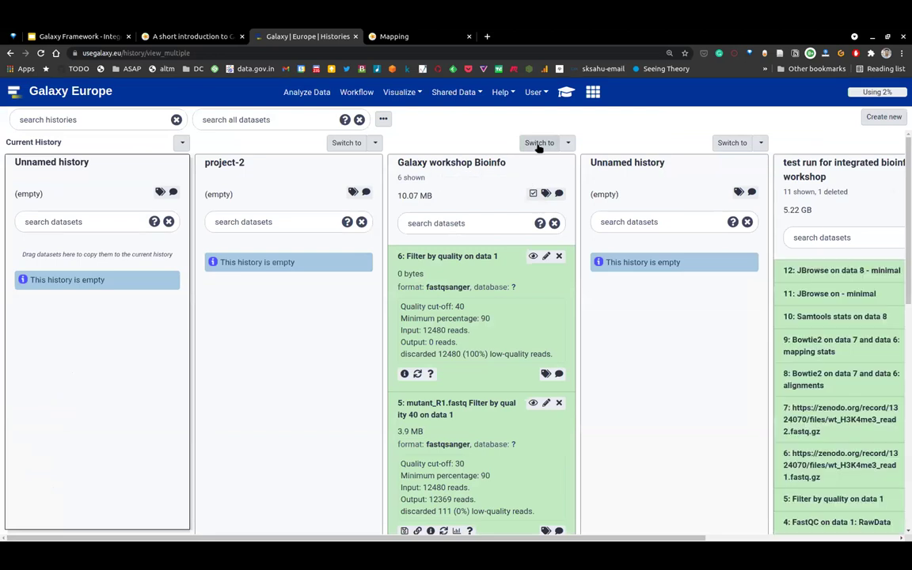
pyautogui.click(538, 143)
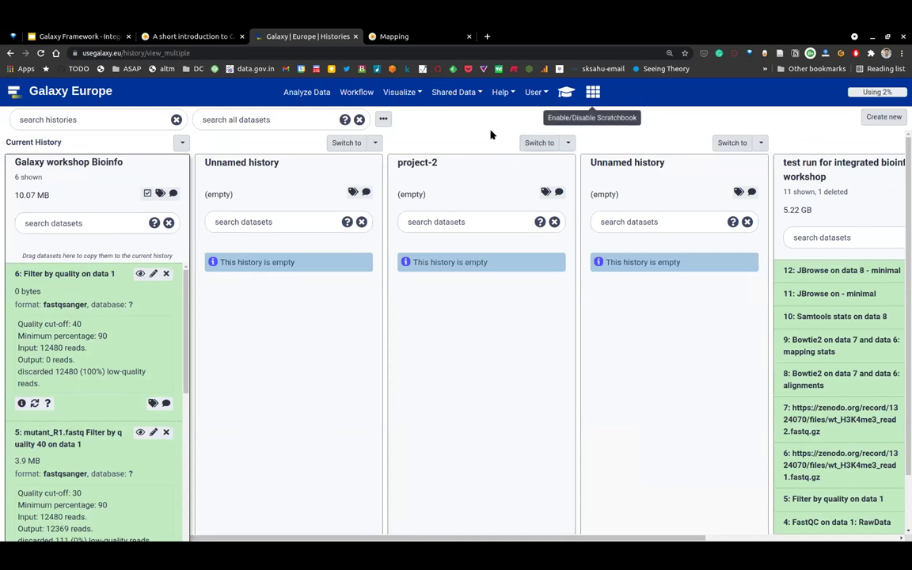
pyautogui.click(82, 94)
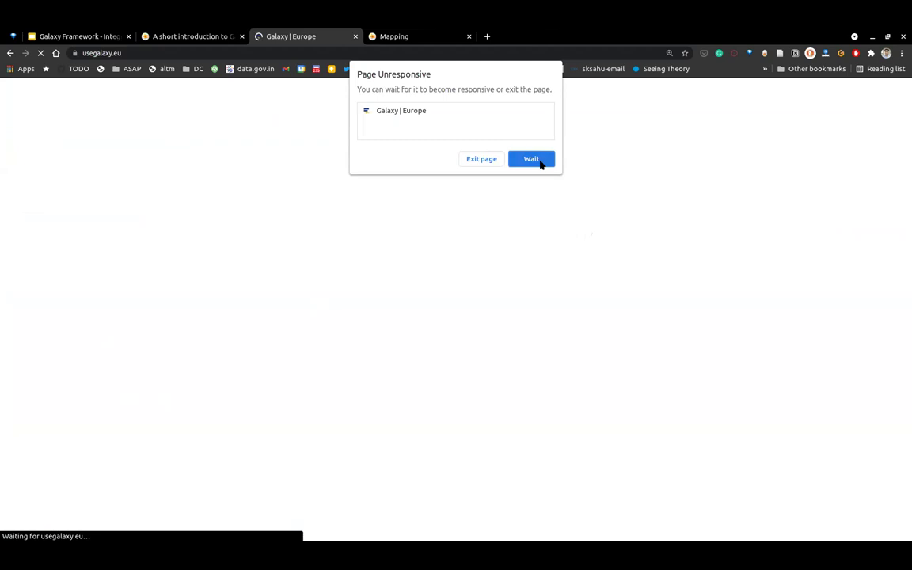
pyautogui.click(538, 161)
pyautogui.click(366, 52)
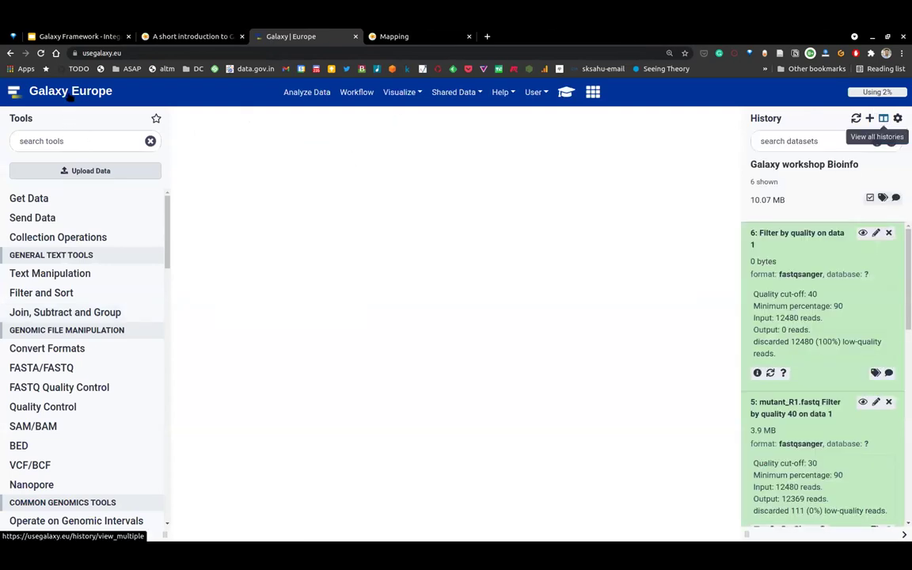
pyautogui.click(883, 118)
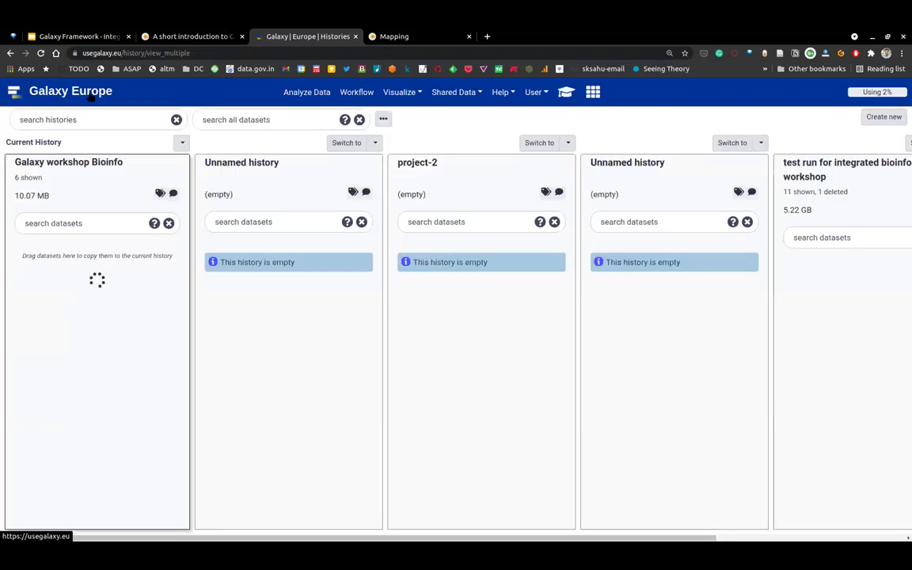
pyautogui.click(731, 143)
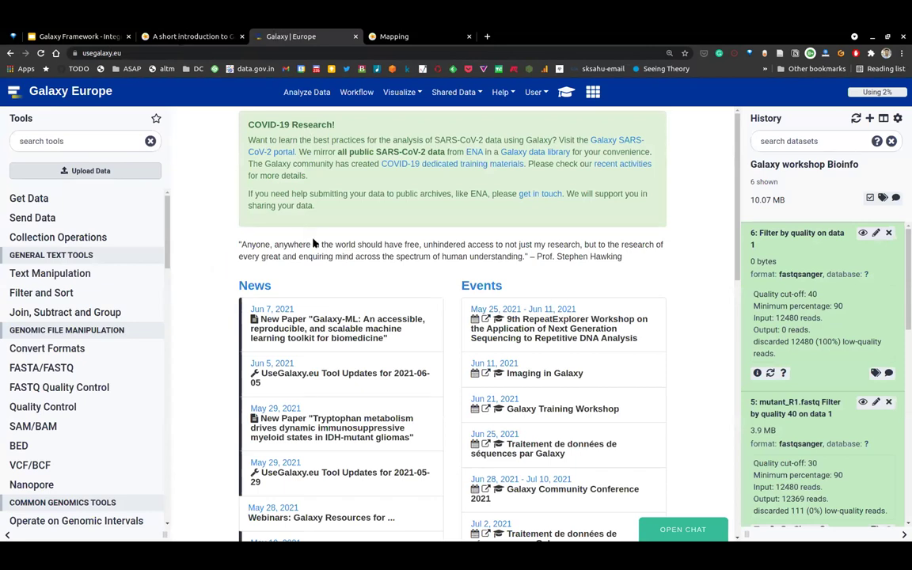
# Review the short introduction tutorial's conclusion and the presentation's slide on open source tools often used in COVID-19 publications.
pyautogui.hotkey('ctrl', 'shift', 'Tab')
pyautogui.moveTo(291, 273); pyautogui.dragTo(325, 275)
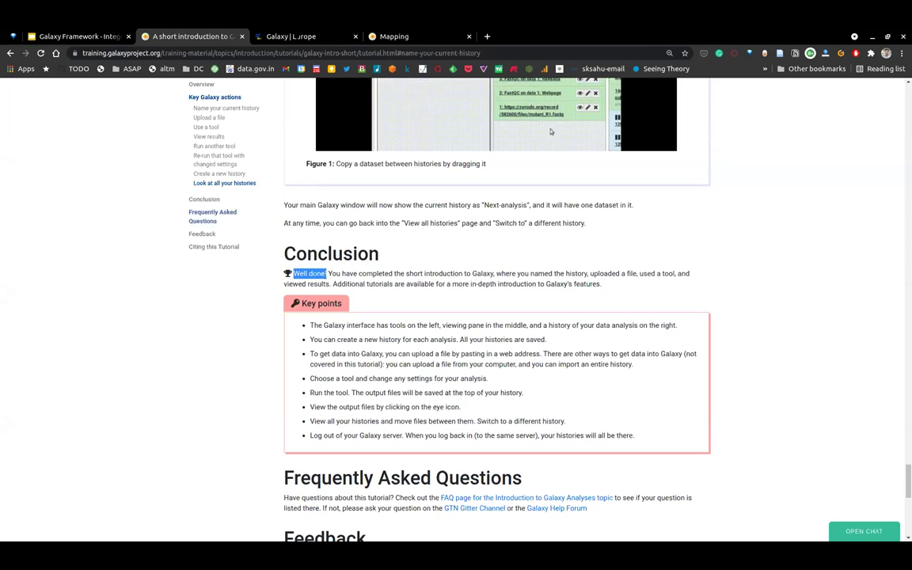
pyautogui.click(89, 37)
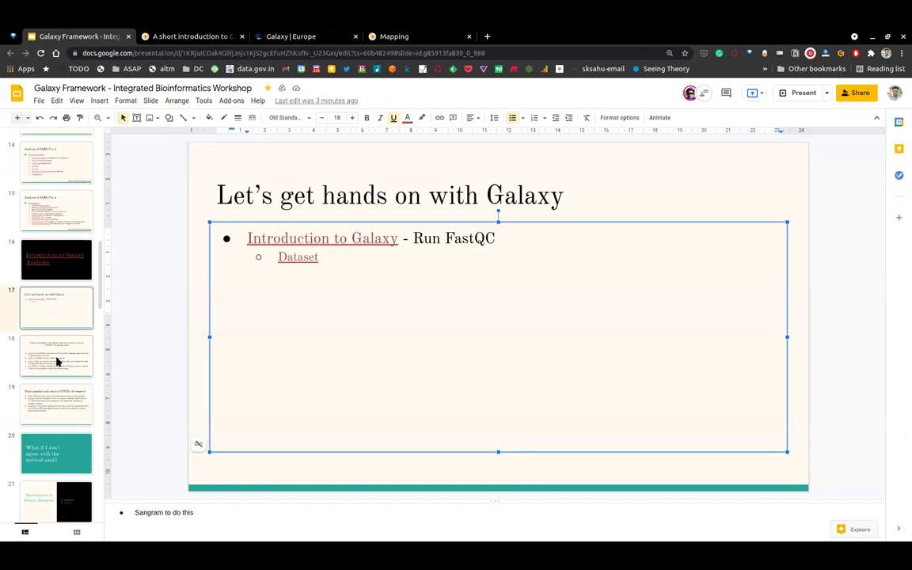
pyautogui.click(57, 361)
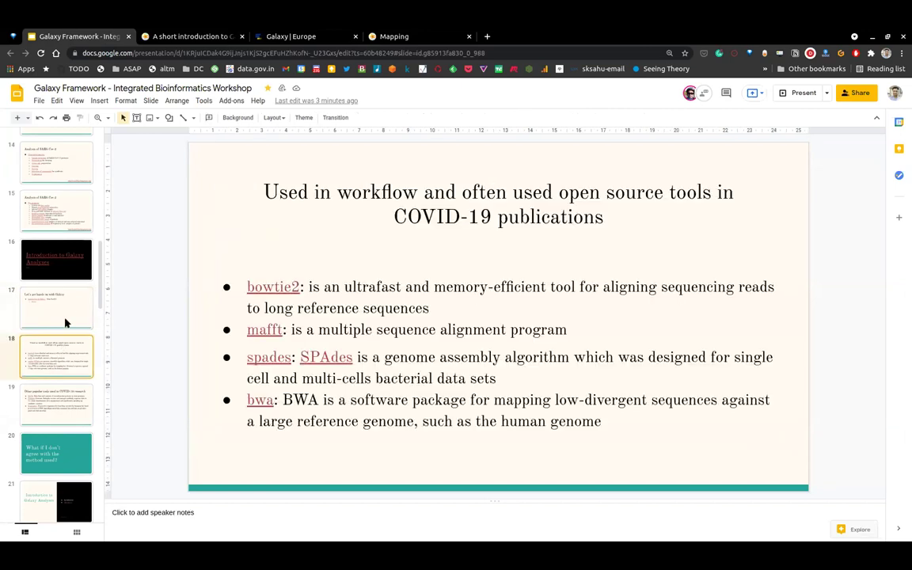
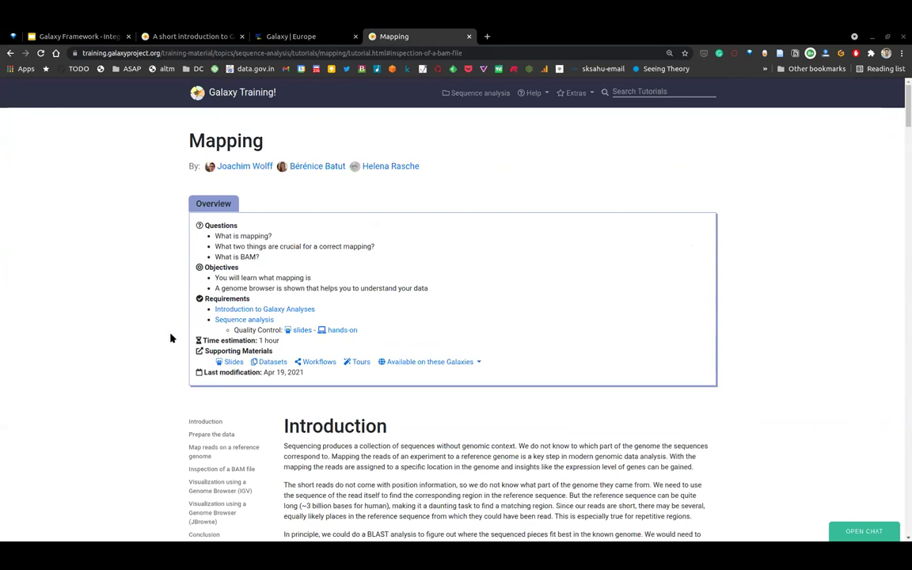
# Read the Mapping tutorial's overview, including its questions, objectives, requirements and supporting materials, and the start of its introduction.
pyautogui.hotkey('ctrl', '+')
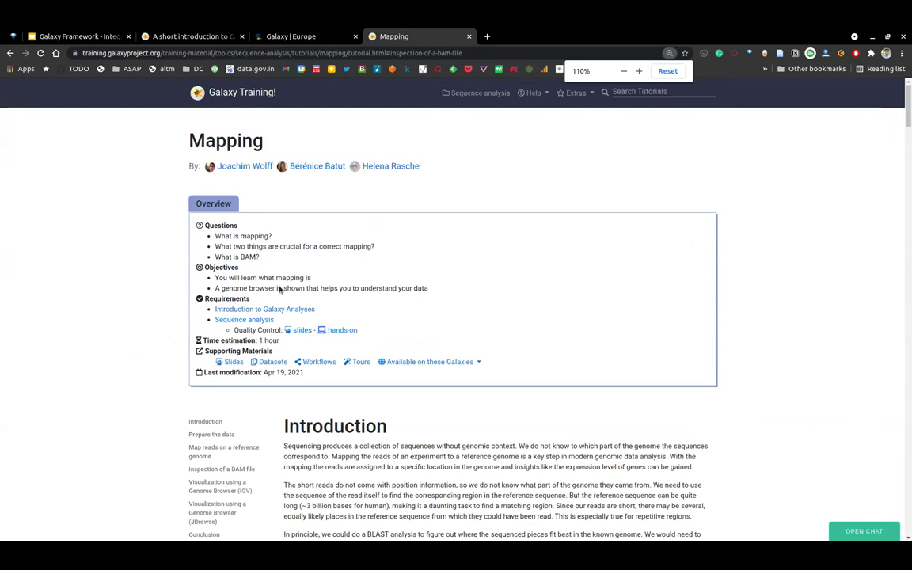
pyautogui.hotkey('ctrl', '+')
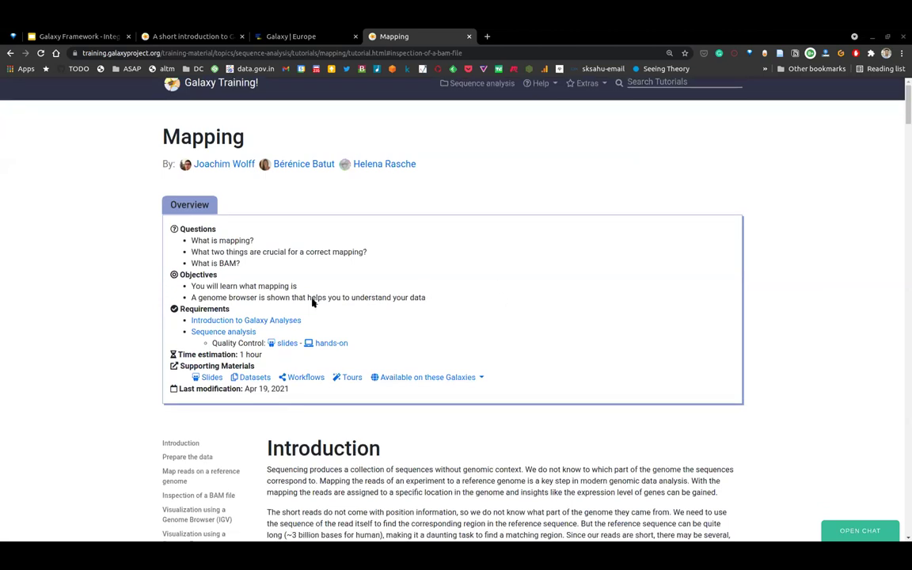
pyautogui.moveTo(162, 145); pyautogui.dragTo(246, 150)
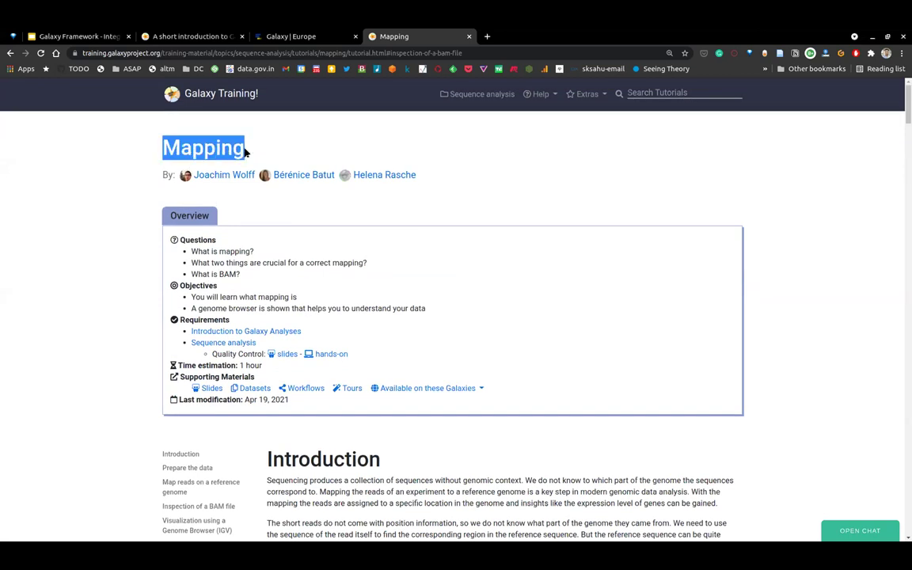
pyautogui.click(293, 263)
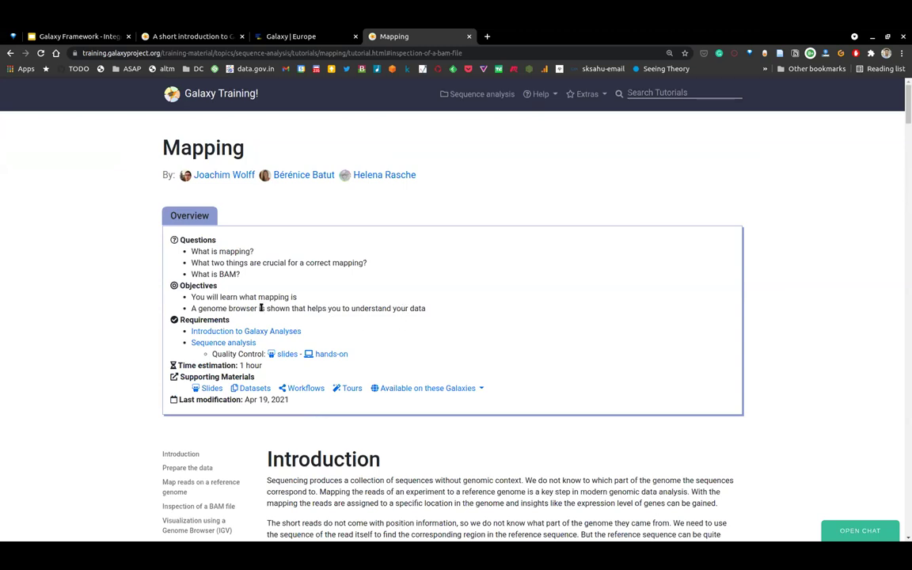
pyautogui.scroll(-1, 277, 295)
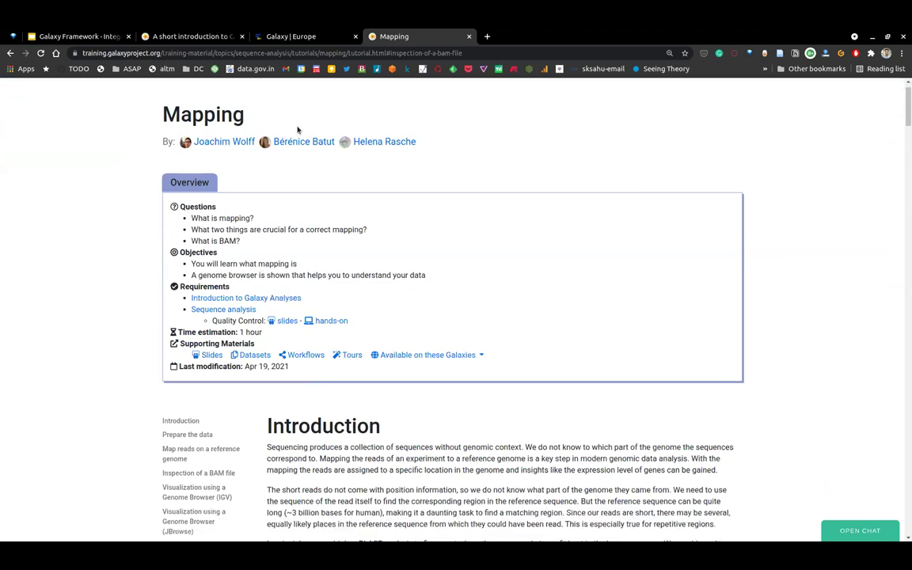
pyautogui.scroll(1, 301, 129)
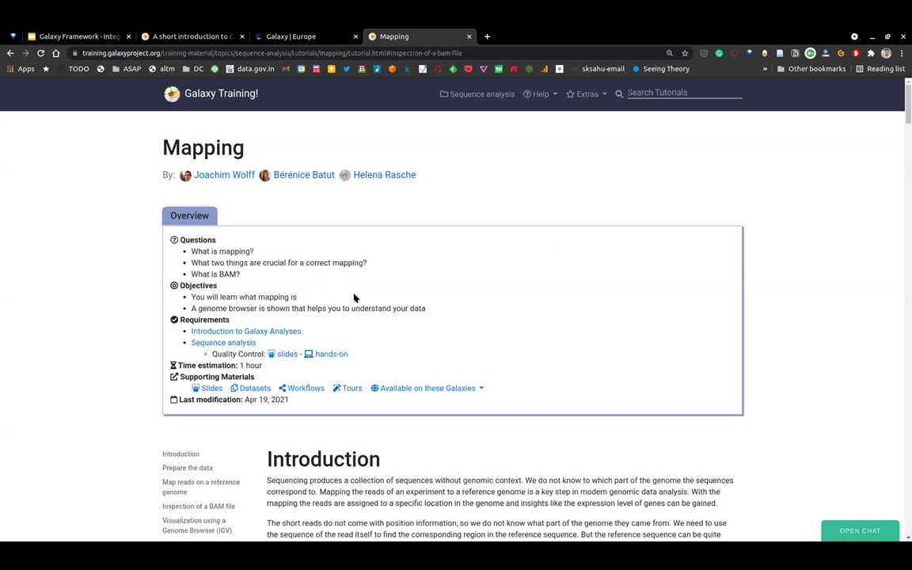
pyautogui.scroll(-1, 354, 297)
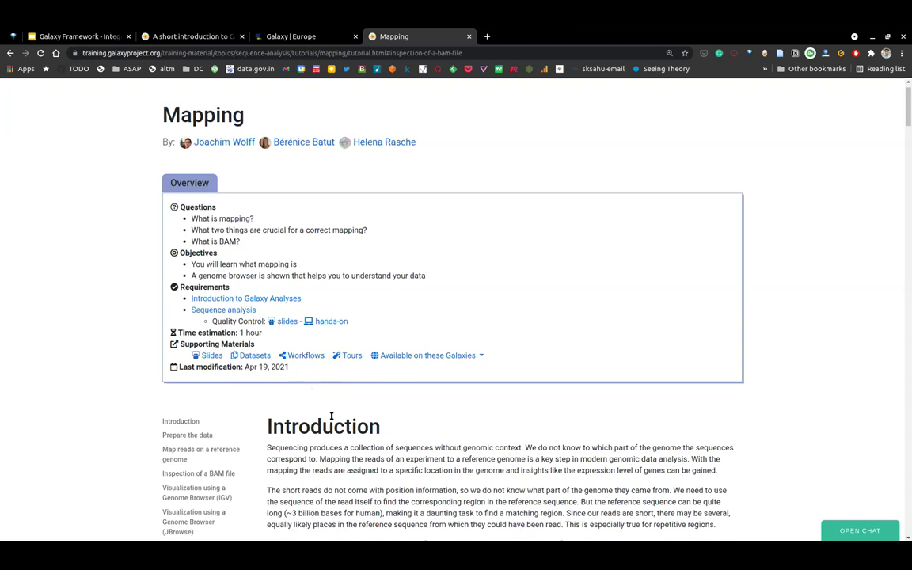
pyautogui.scroll(-2, 299, 272)
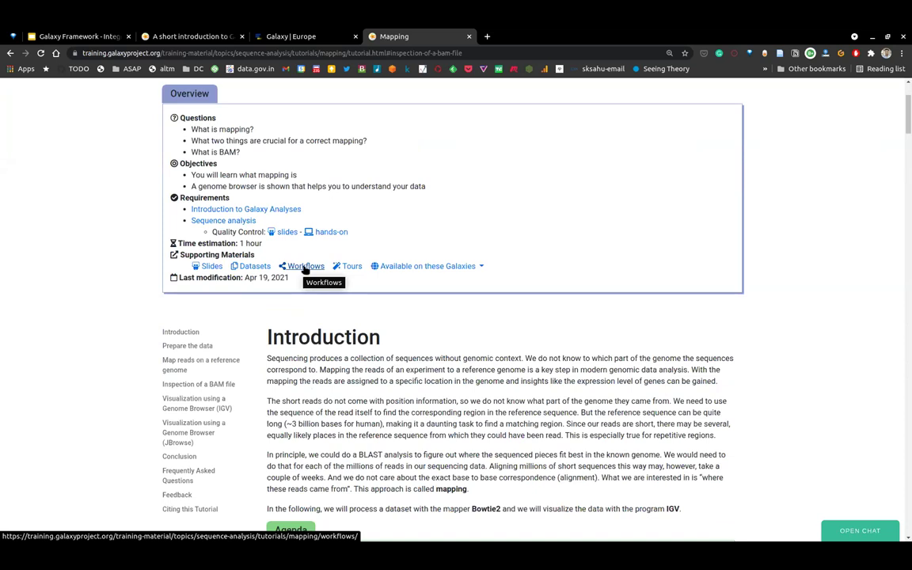
pyautogui.scroll(2, 285, 111)
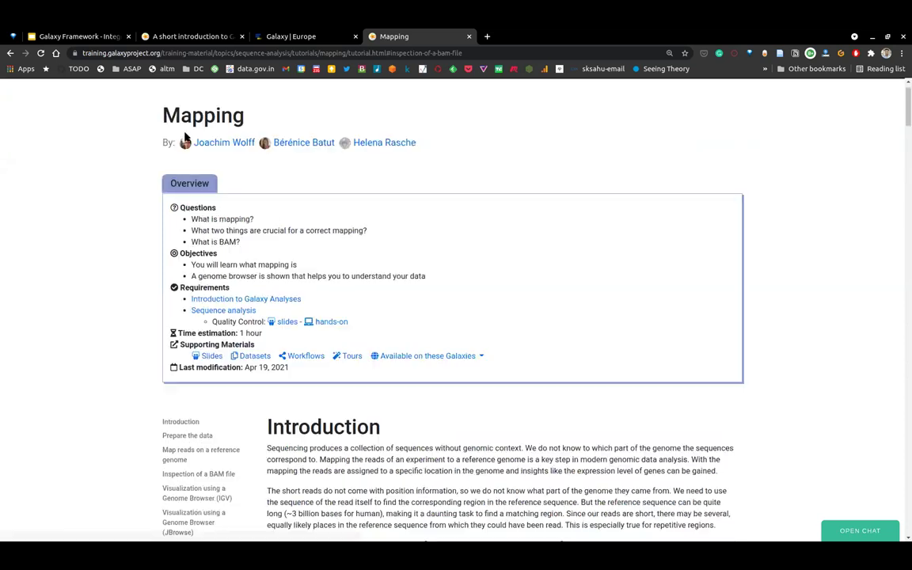
pyautogui.scroll(1, 245, 138)
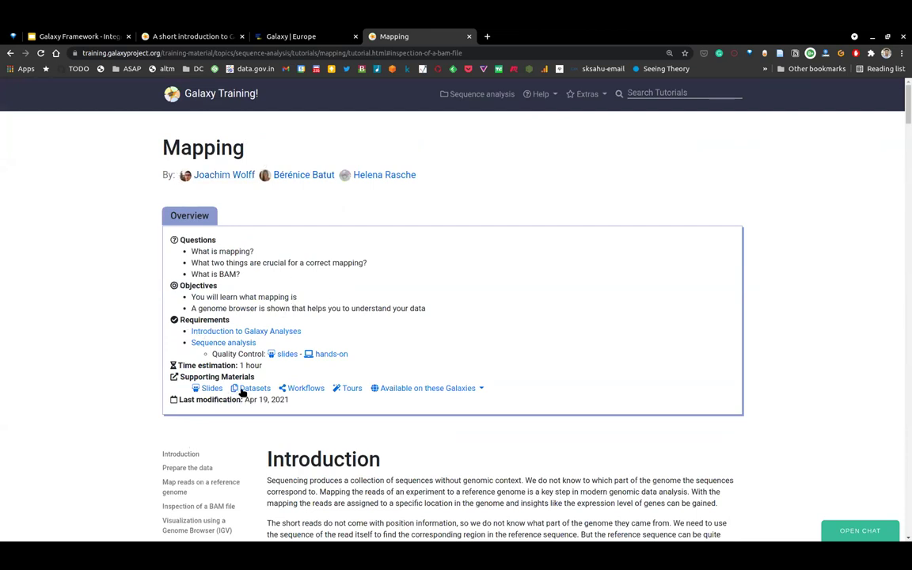
# Look up the mapping.ga link on the Mapping tutorial's workflows page and return to the tutorial.
pyautogui.click(305, 391)
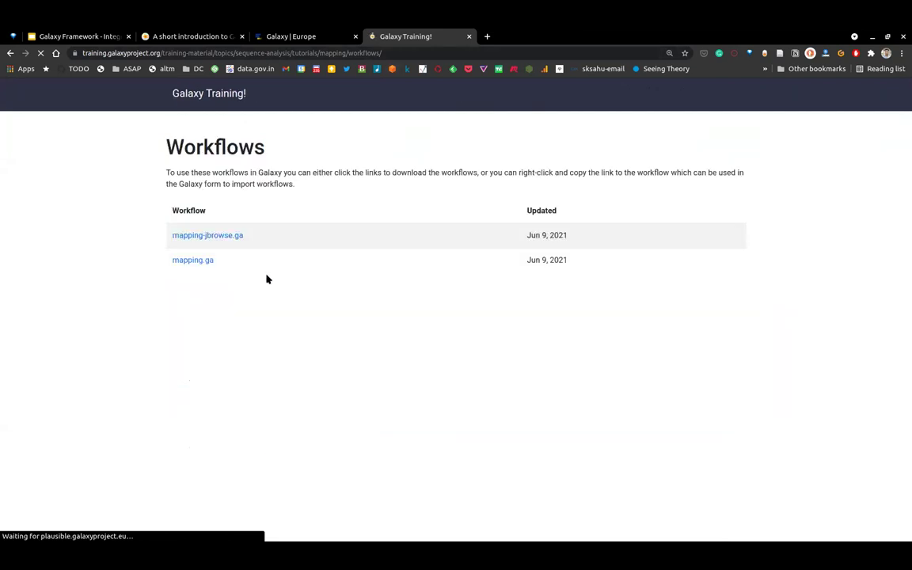
pyautogui.click(175, 239)
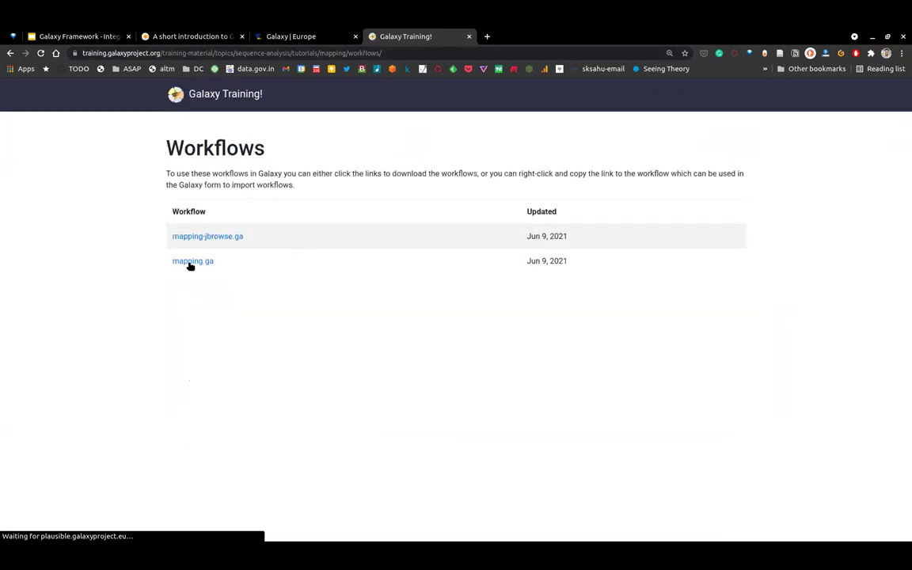
pyautogui.click(205, 264)
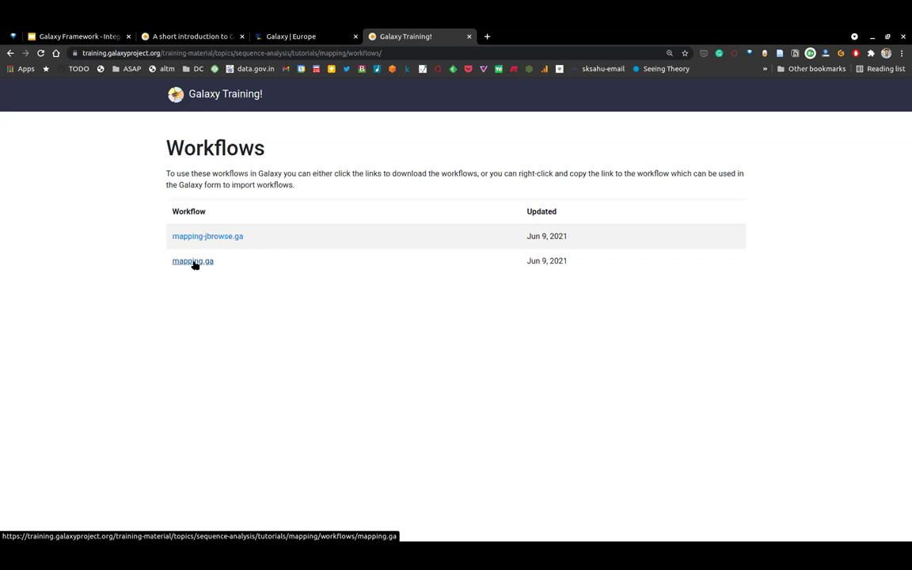
pyautogui.rightClick(195, 264)
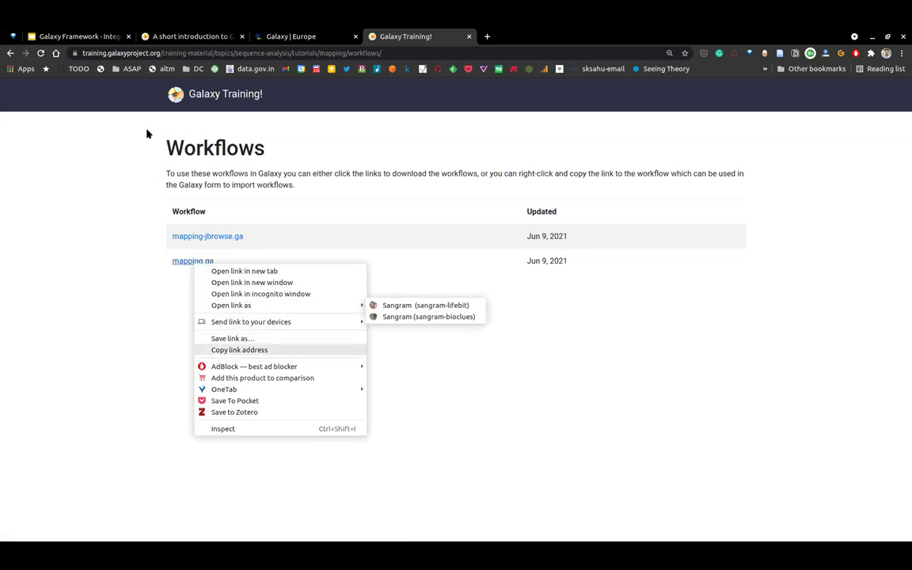
pyautogui.press('Escape')
pyautogui.click(10, 53)
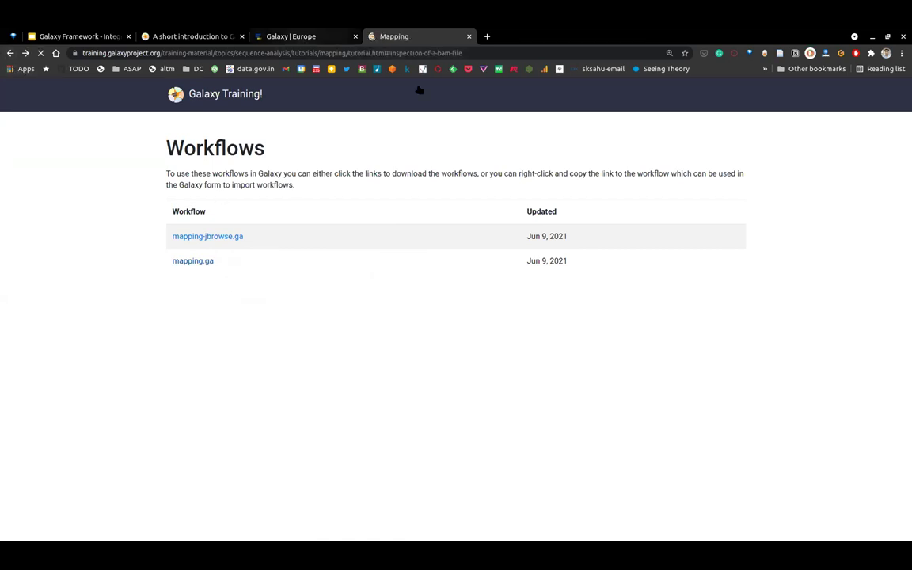
pyautogui.hotkey('ctrl', 'shift', 'Tab')
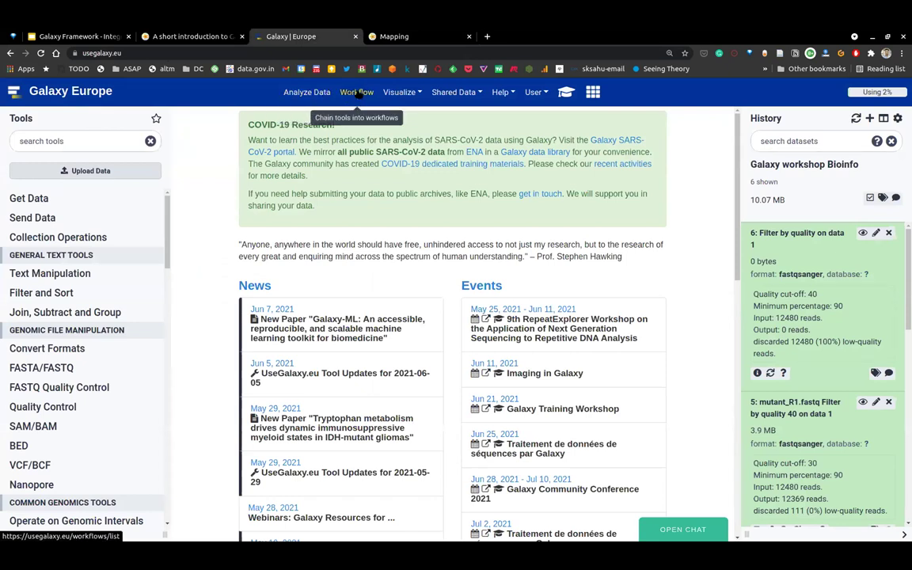
pyautogui.click(359, 94)
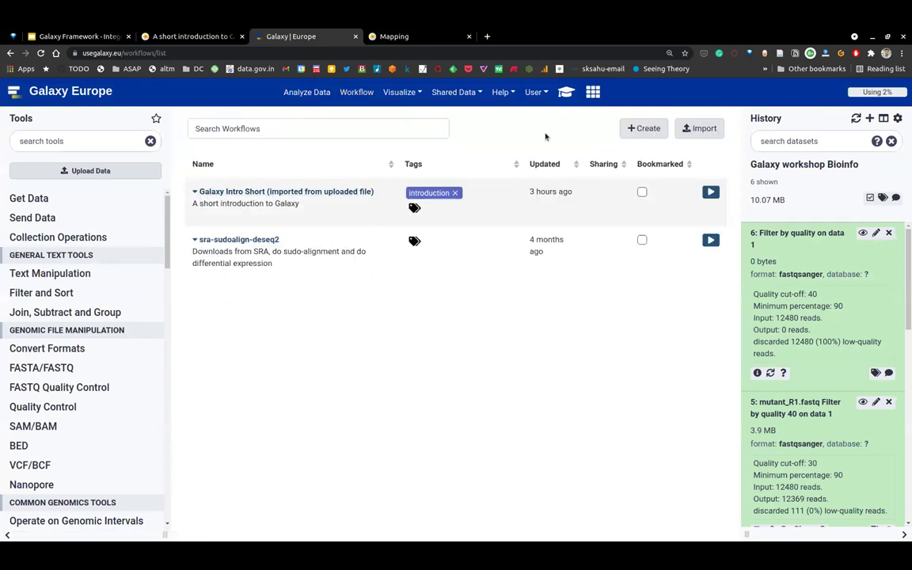
pyautogui.click(425, 36)
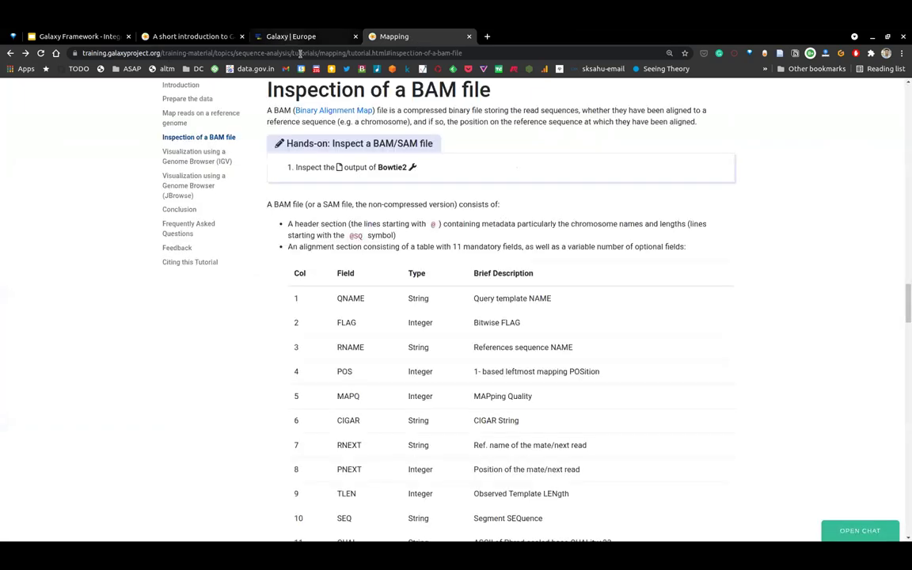
pyautogui.hotkey('ctrl', 'shift', 'Tab')
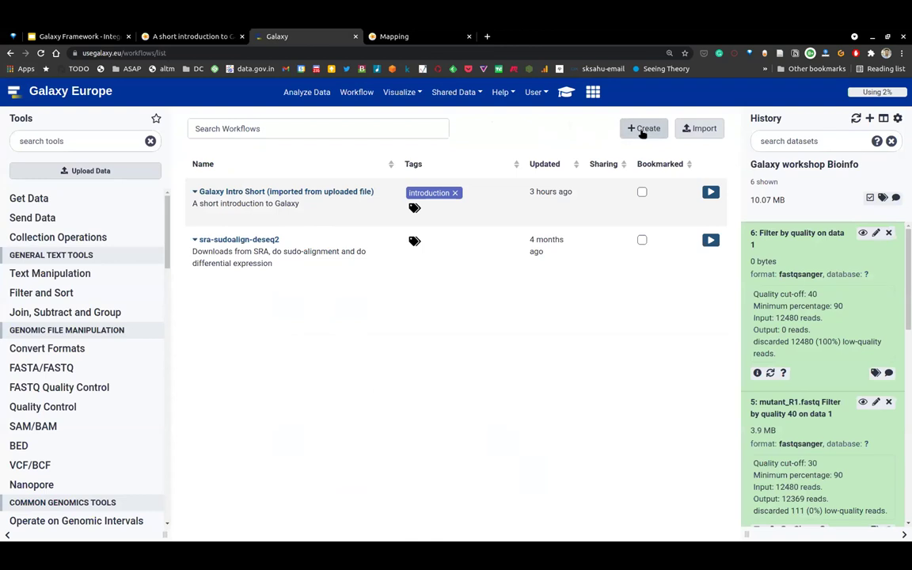
pyautogui.click(700, 132)
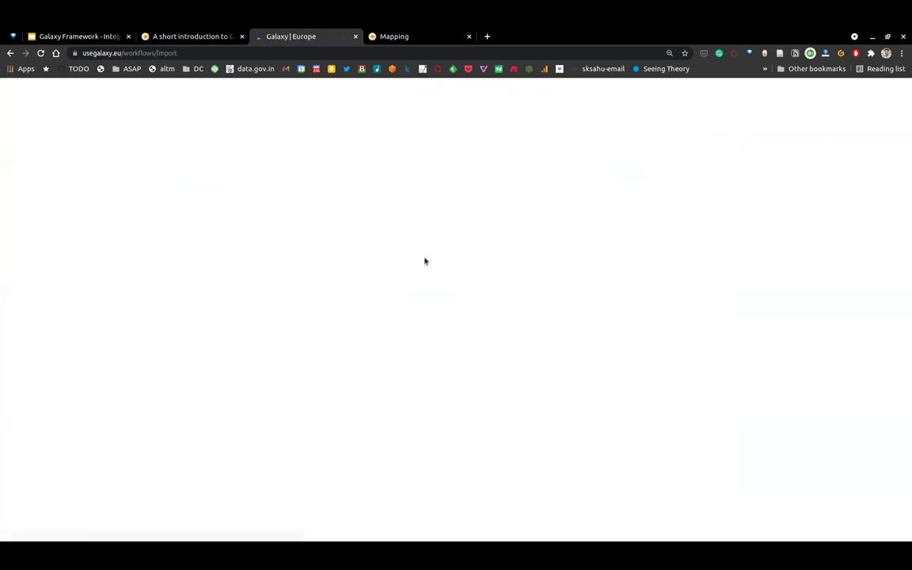
pyautogui.click(286, 199)
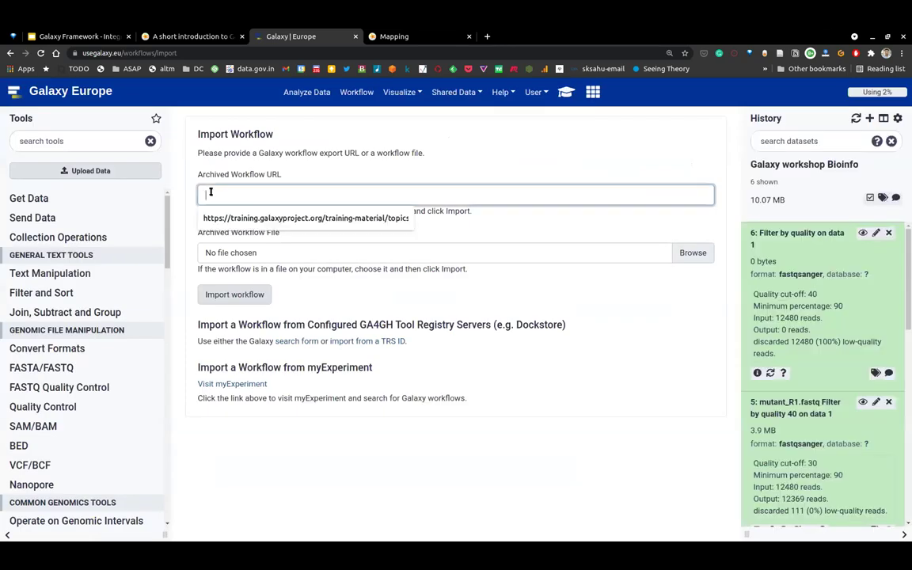
pyautogui.click(375, 217)
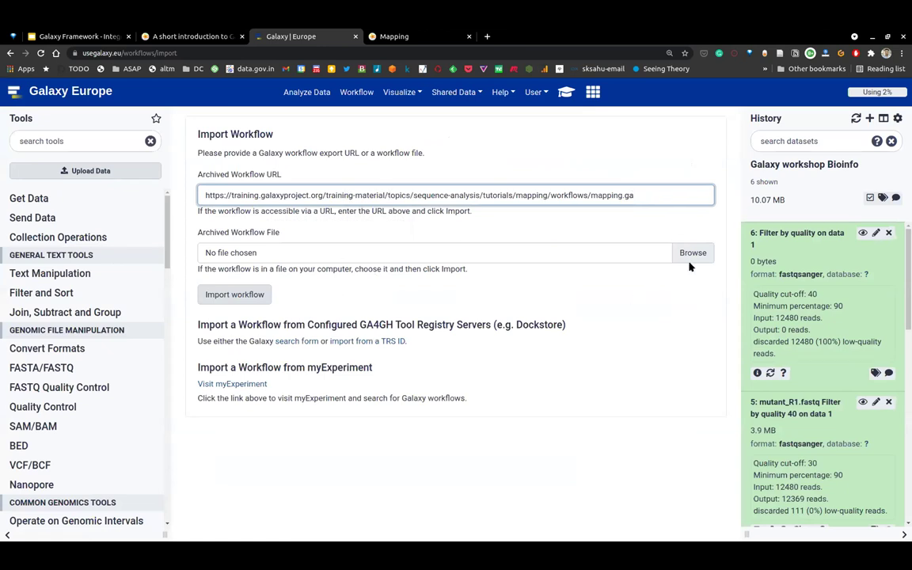
pyautogui.click(235, 295)
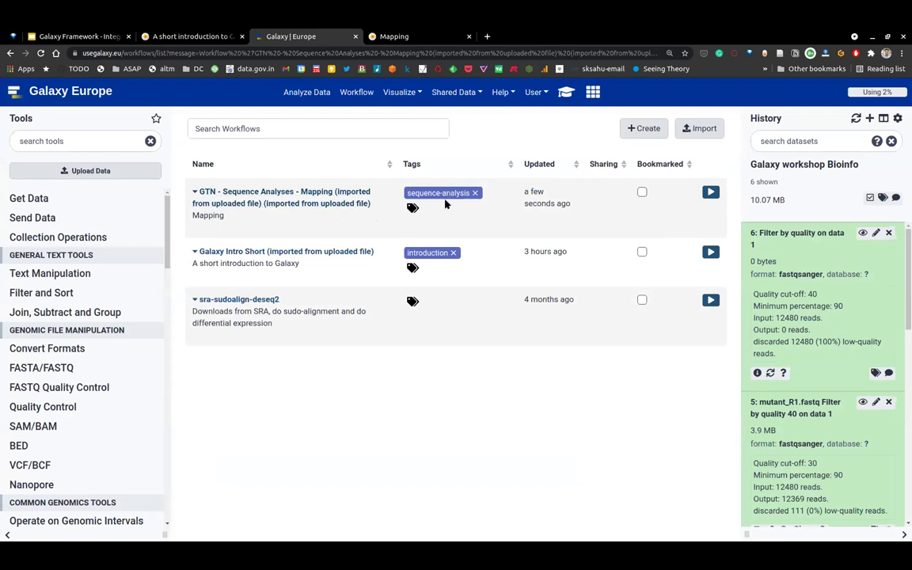
# Open the imported "GTN - Sequence Analyses - Mapping" workflow in the workflow editor.
pyautogui.moveTo(525, 192); pyautogui.dragTo(563, 216)
pyautogui.click(564, 215)
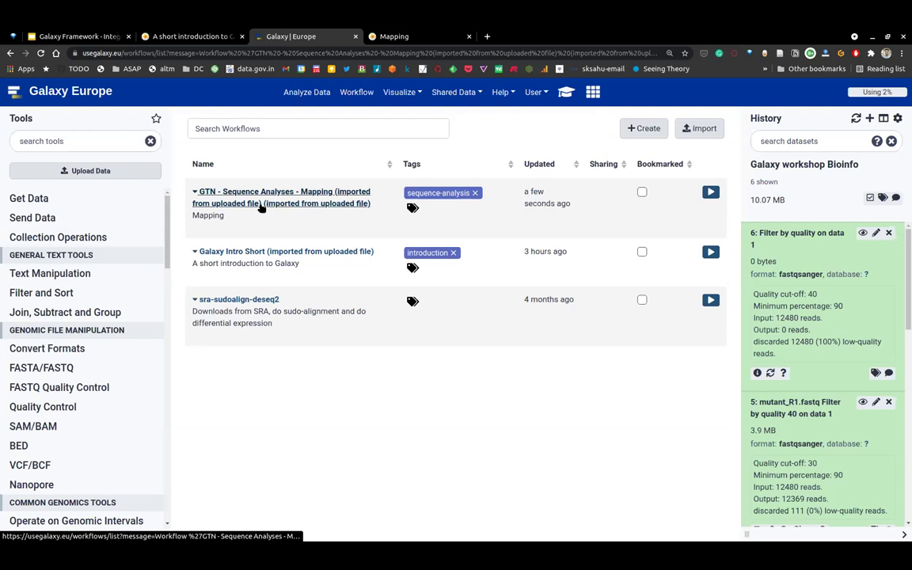
pyautogui.click(206, 195)
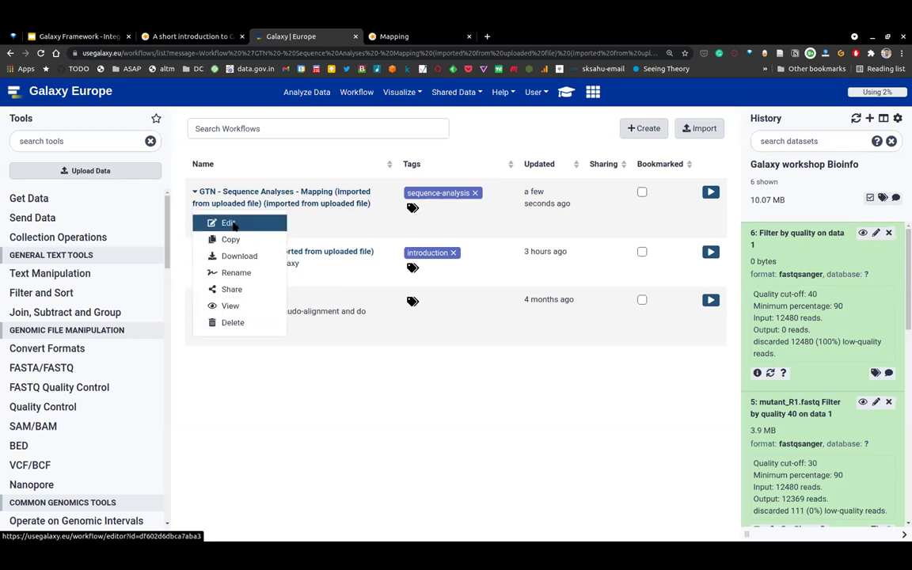
pyautogui.click(227, 223)
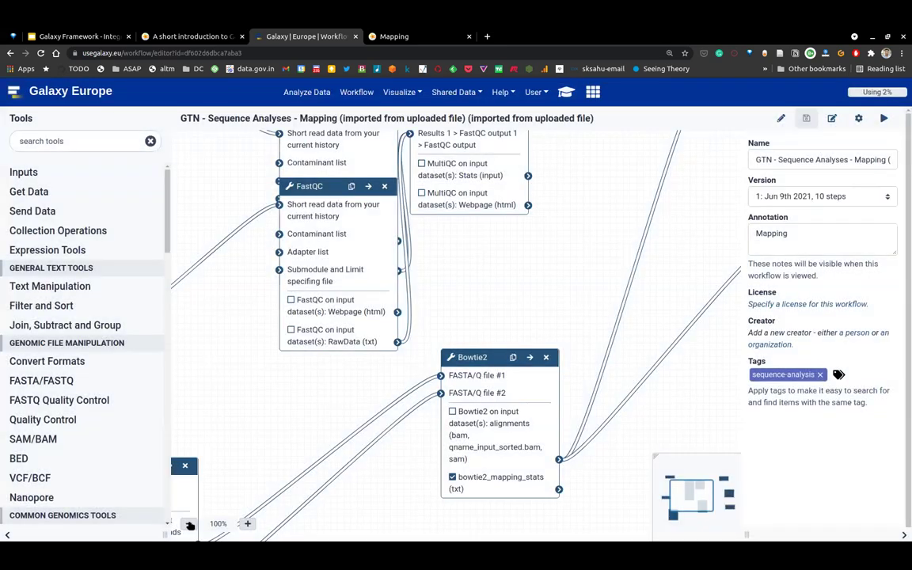
pyautogui.click(188, 523)
pyautogui.click(188, 523)
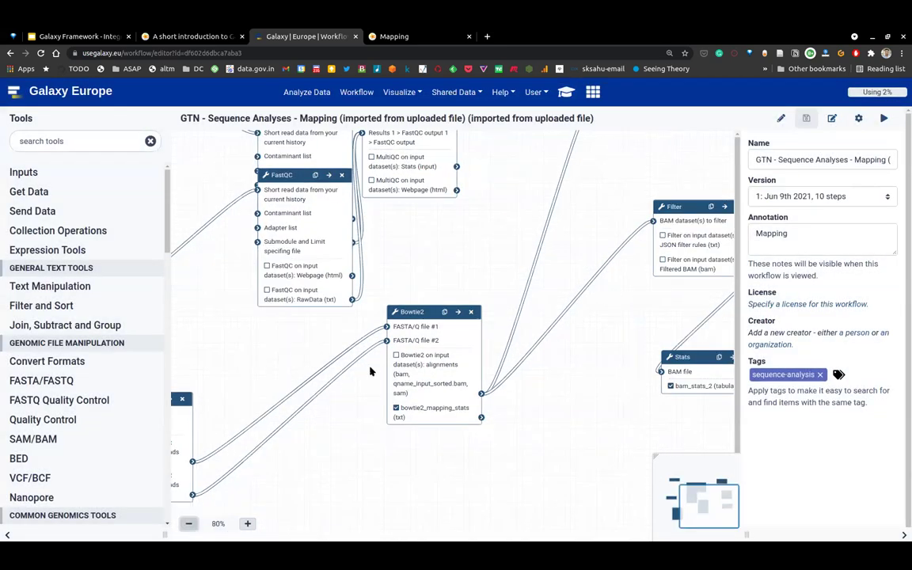
# Examine the workflow's reads_1 and reads_2 inputs and how they connect to the FastQC and MultiQC steps.
pyautogui.hscroll(-3, 384, 338)
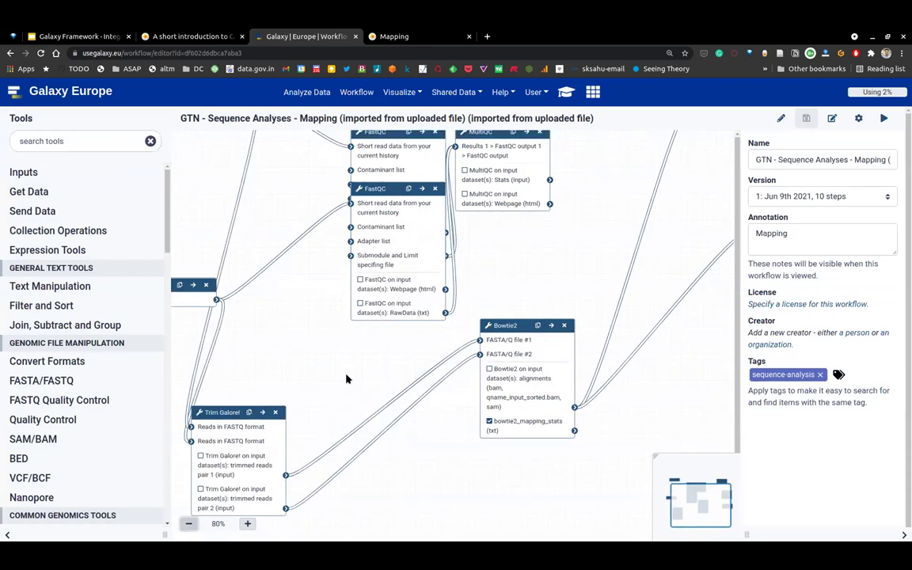
pyautogui.hscroll(-3, 317, 357)
pyautogui.scroll(-3, 520, 337)
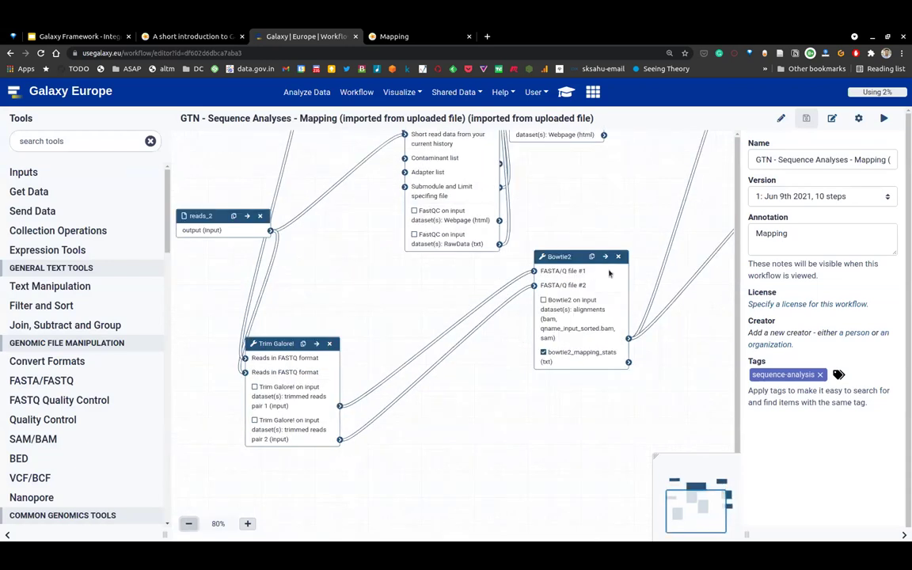
pyautogui.scroll(5, 309, 256)
pyautogui.hscroll(-2, 330, 307)
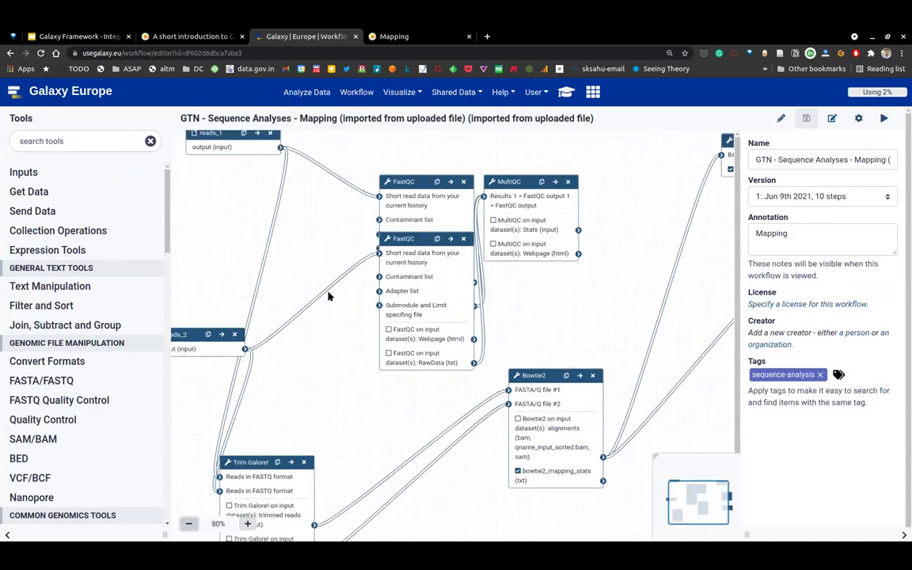
pyautogui.scroll(3, 292, 242)
pyautogui.scroll(-2, 229, 172)
pyautogui.scroll(1, 233, 237)
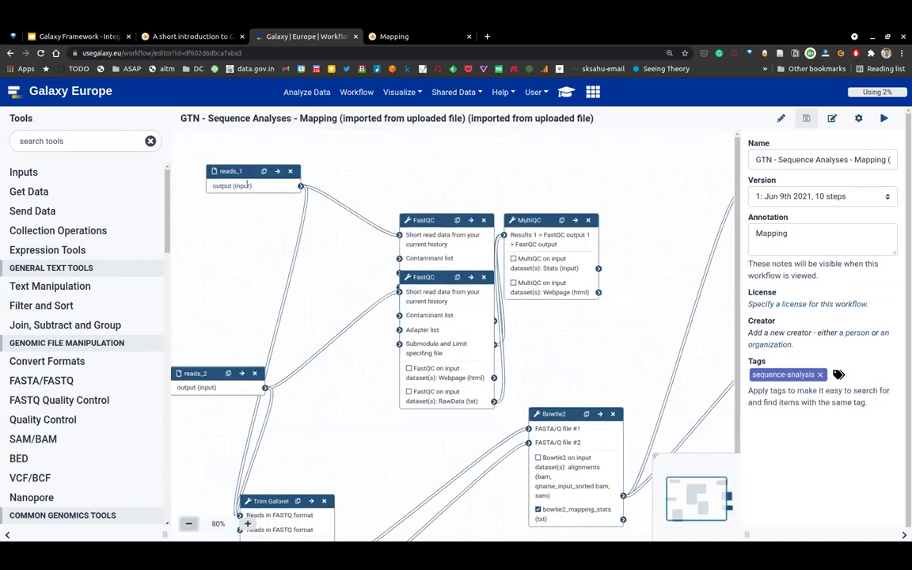
pyautogui.scroll(-1, 226, 146)
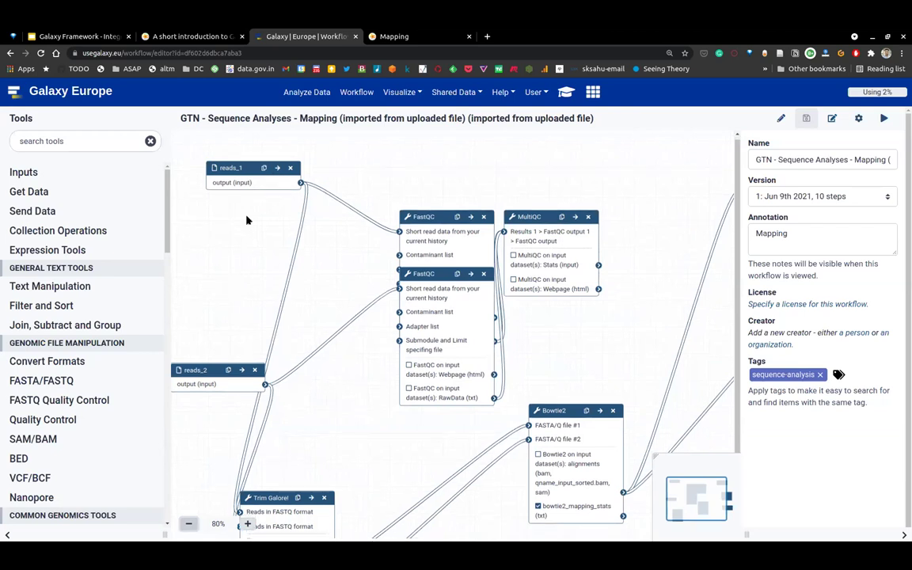
pyautogui.scroll(-1, 204, 364)
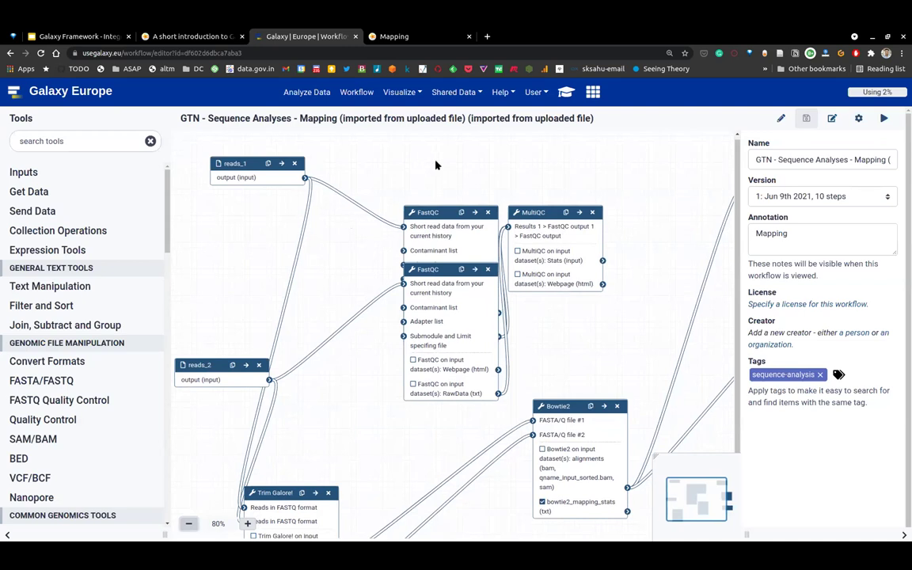
# Trace the workflow from Trim Galore! through Bowtie2 to the Filter and Stats steps, and back to the read inputs.
pyautogui.scroll(-3, 428, 205)
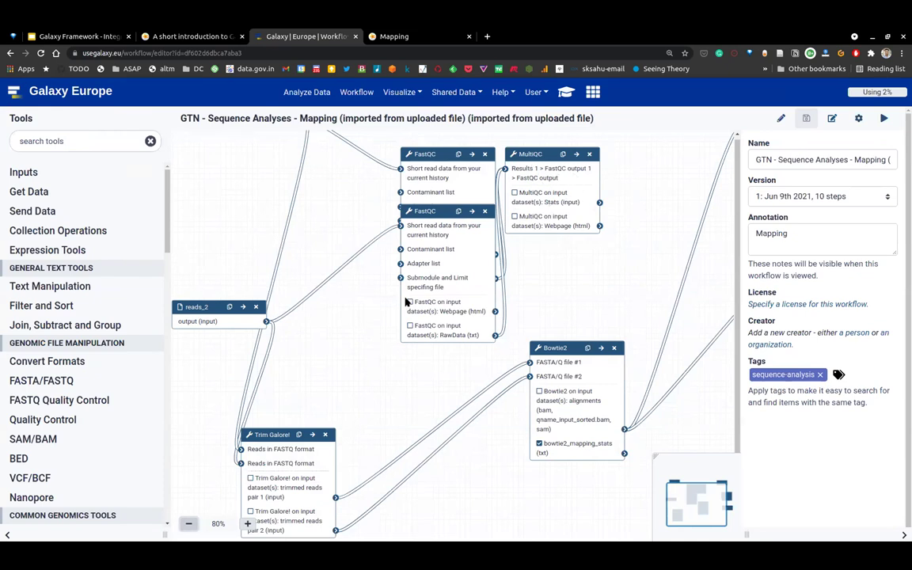
pyautogui.scroll(-3, 355, 211)
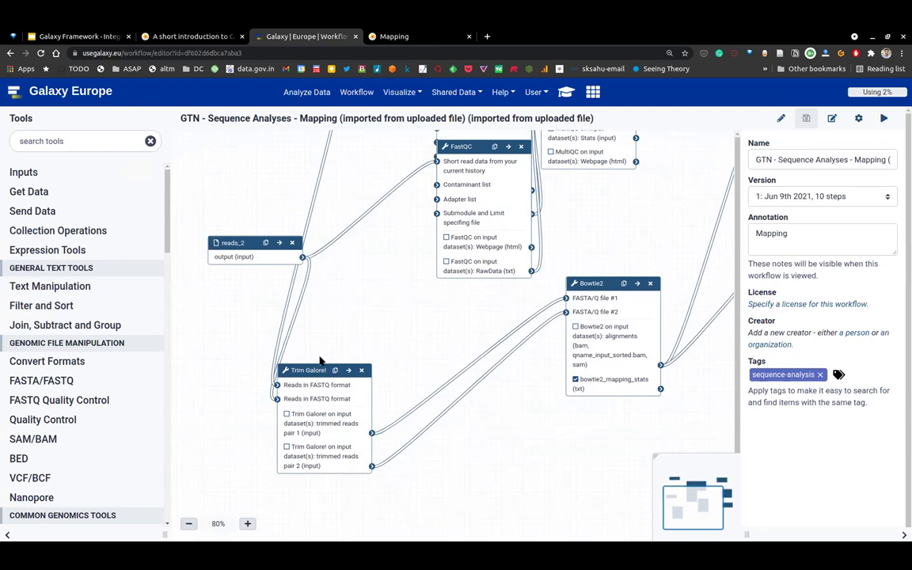
pyautogui.moveTo(263, 364); pyautogui.dragTo(210, 370)
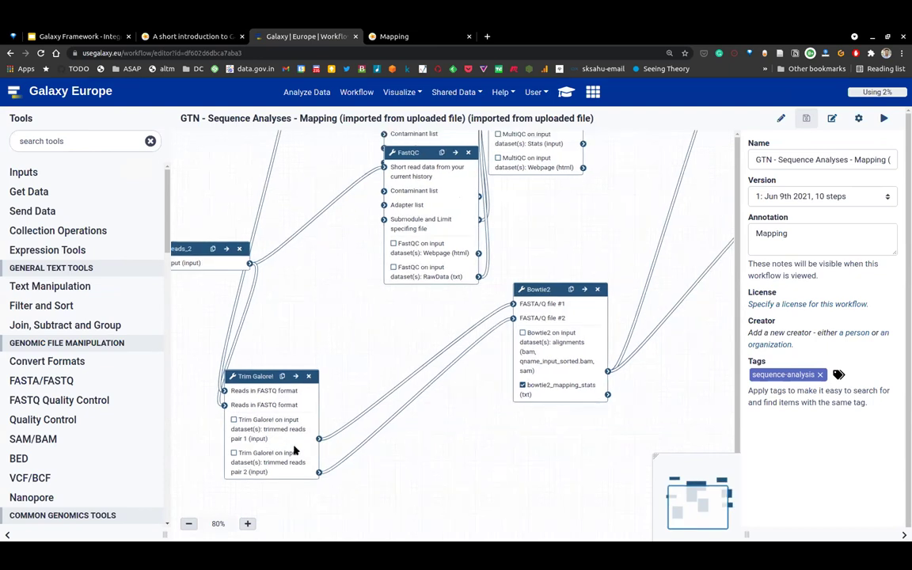
pyautogui.moveTo(263, 400); pyautogui.dragTo(239, 403)
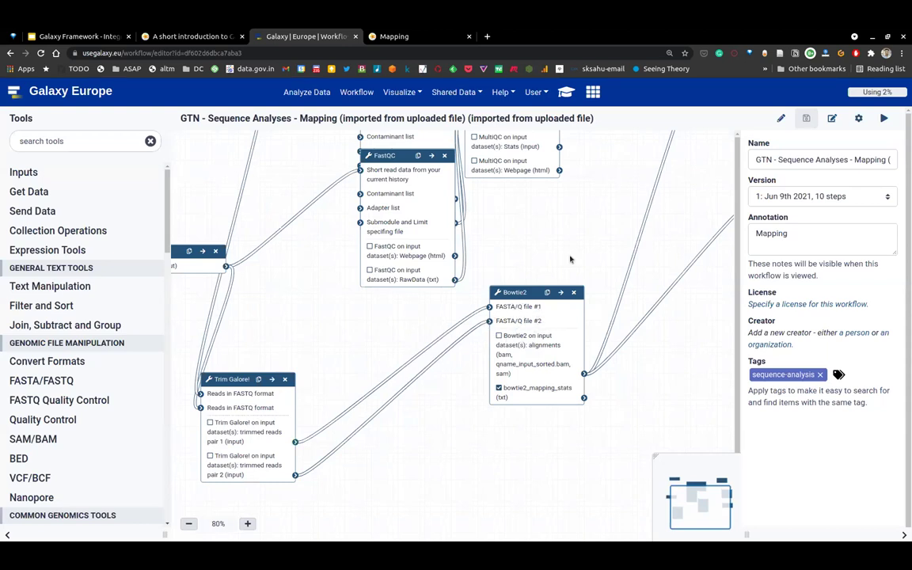
pyautogui.moveTo(387, 356); pyautogui.dragTo(385, 355)
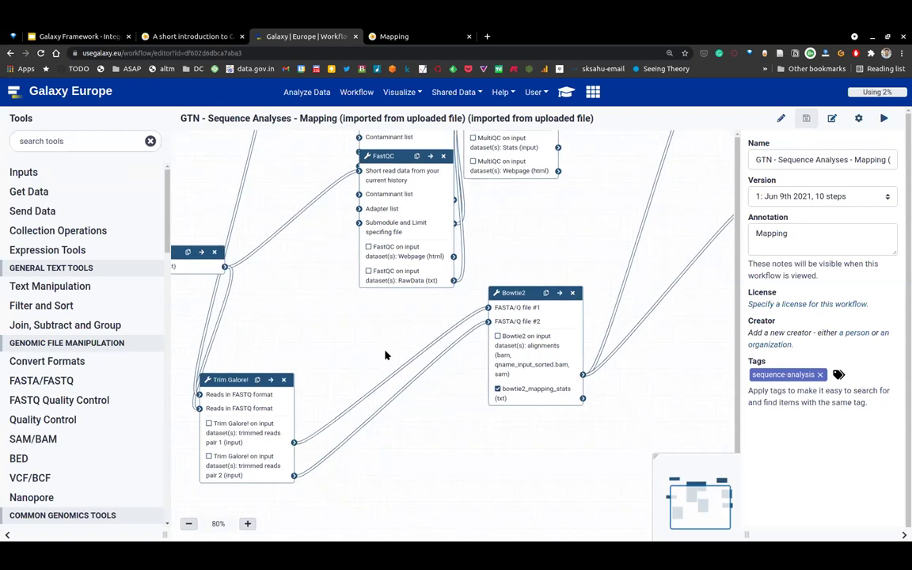
pyautogui.hscroll(4, 491, 221)
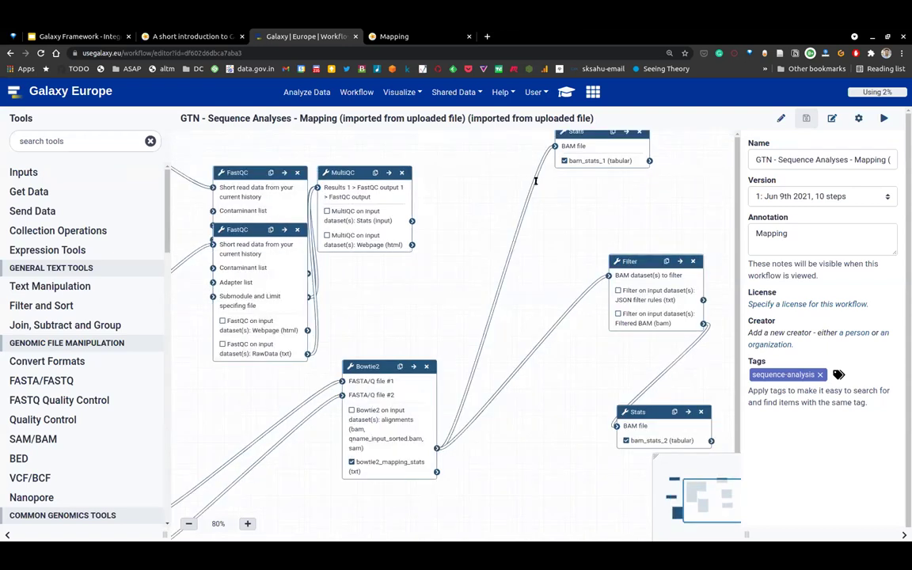
pyautogui.hscroll(2, 511, 265)
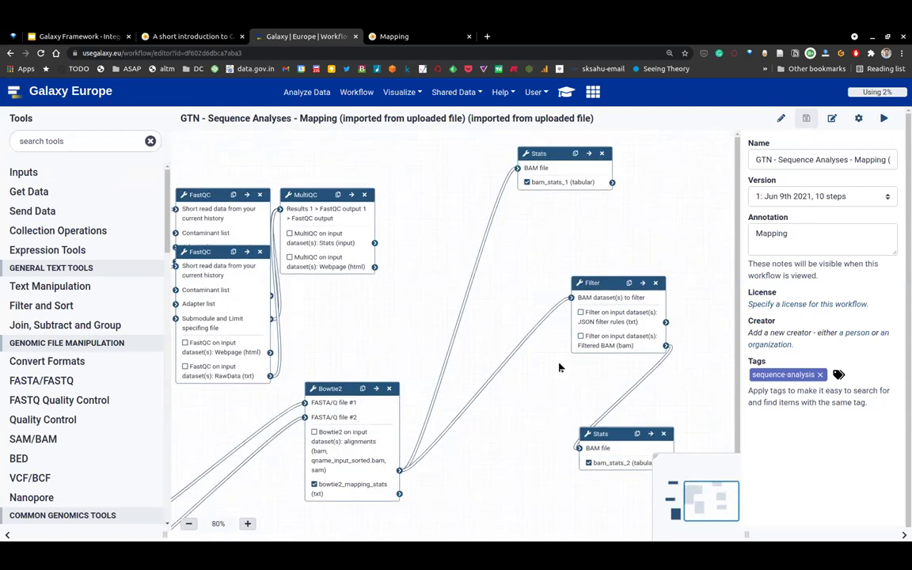
pyautogui.hscroll(1, 669, 353)
pyautogui.scroll(-1, 669, 353)
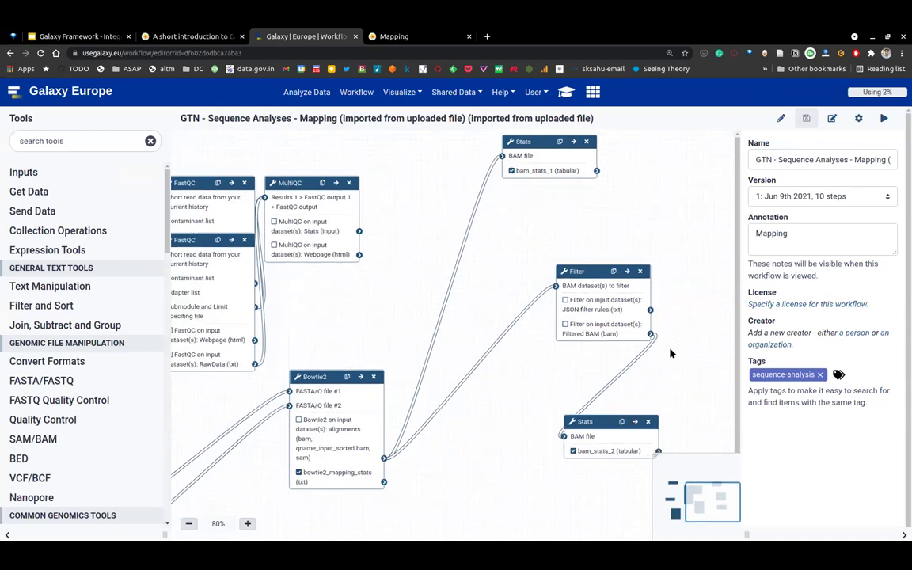
pyautogui.hscroll(-3, 186, 506)
pyautogui.scroll(2, 186, 507)
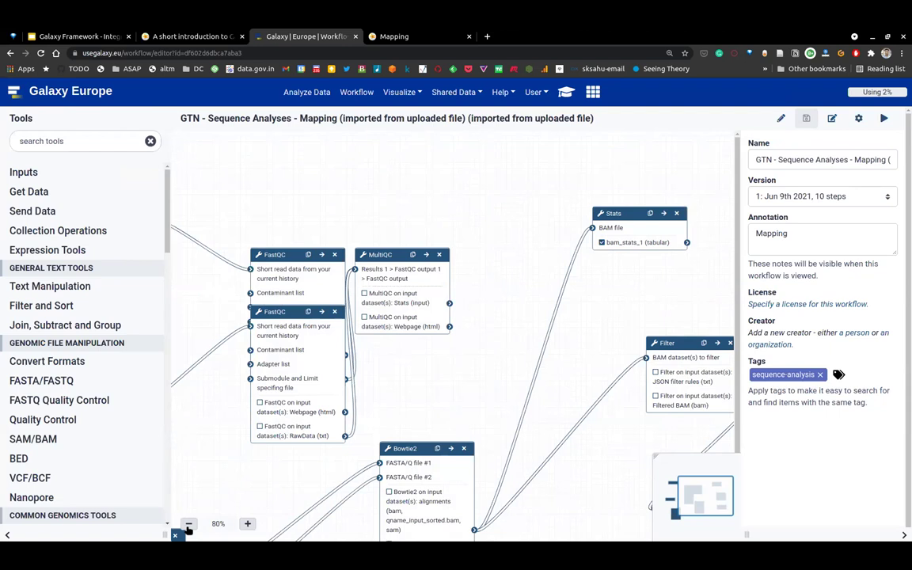
pyautogui.scroll(-2, 245, 346)
pyautogui.hscroll(-1, 245, 346)
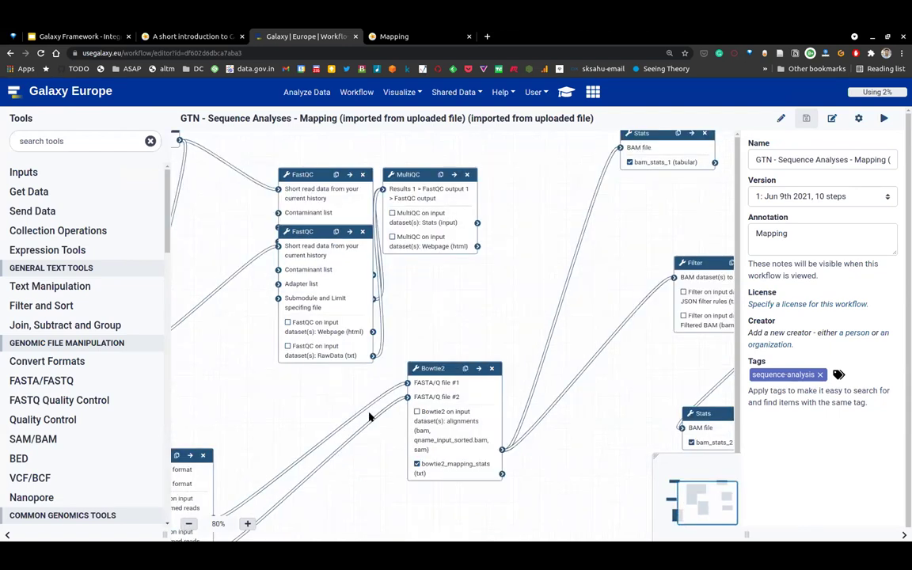
pyautogui.scroll(-1, 57, 127)
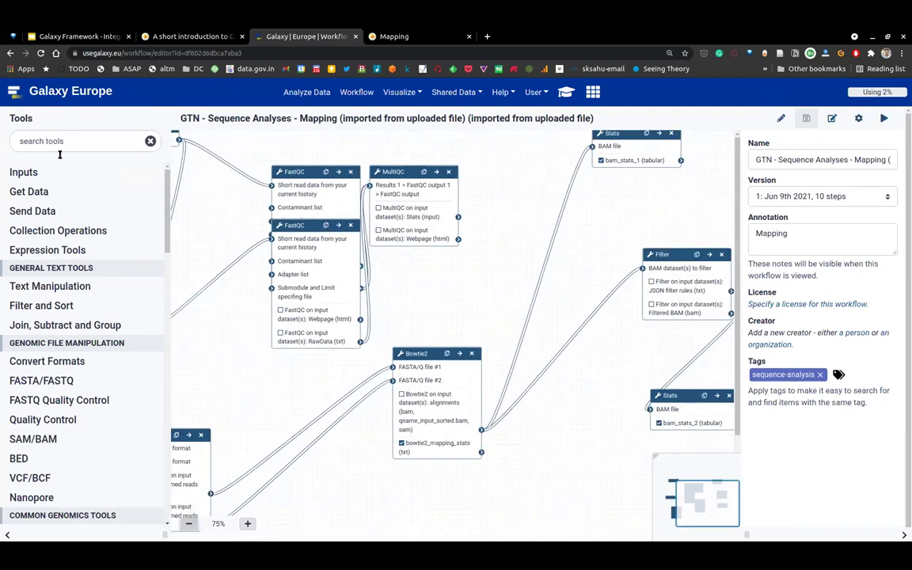
pyautogui.hscroll(-3, 595, 169)
pyautogui.scroll(1, 595, 169)
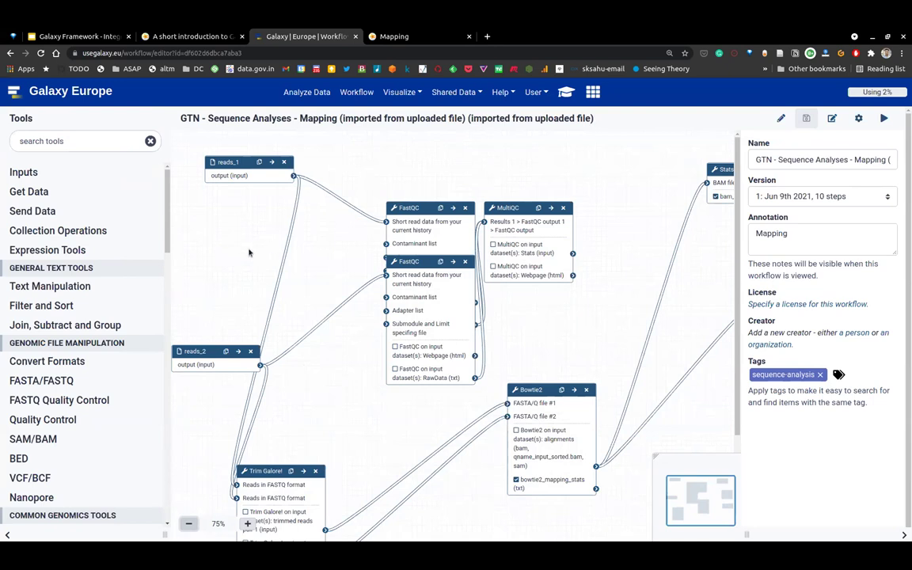
# Leave the workflow editor and create a new history named "mapping workflow".
pyautogui.click(94, 92)
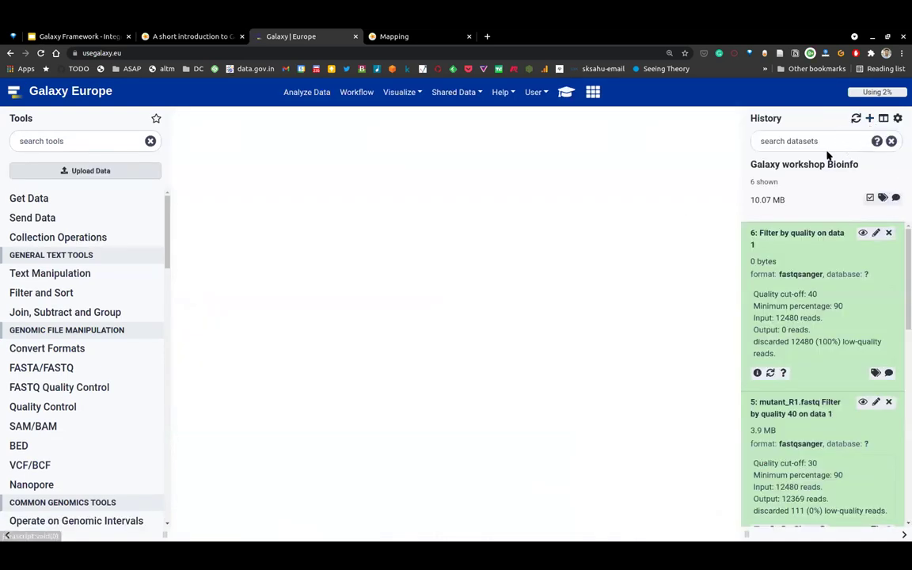
pyautogui.click(869, 119)
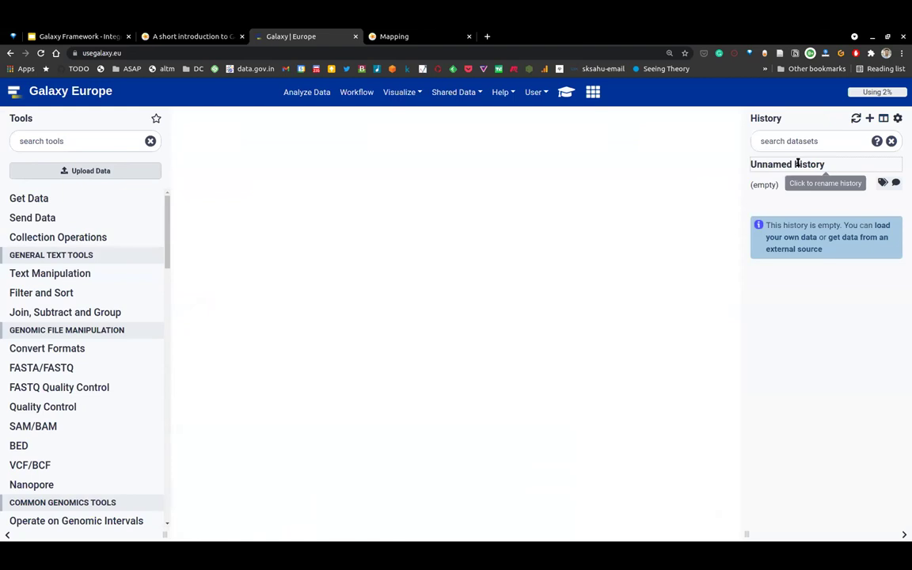
pyautogui.click(797, 164)
pyautogui.write('ma')
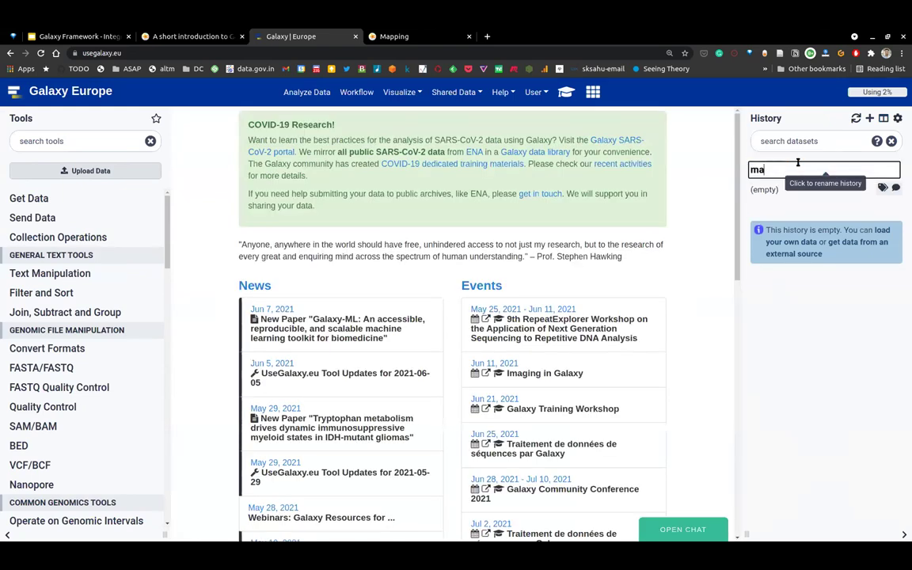
pyautogui.write('pping workflow')
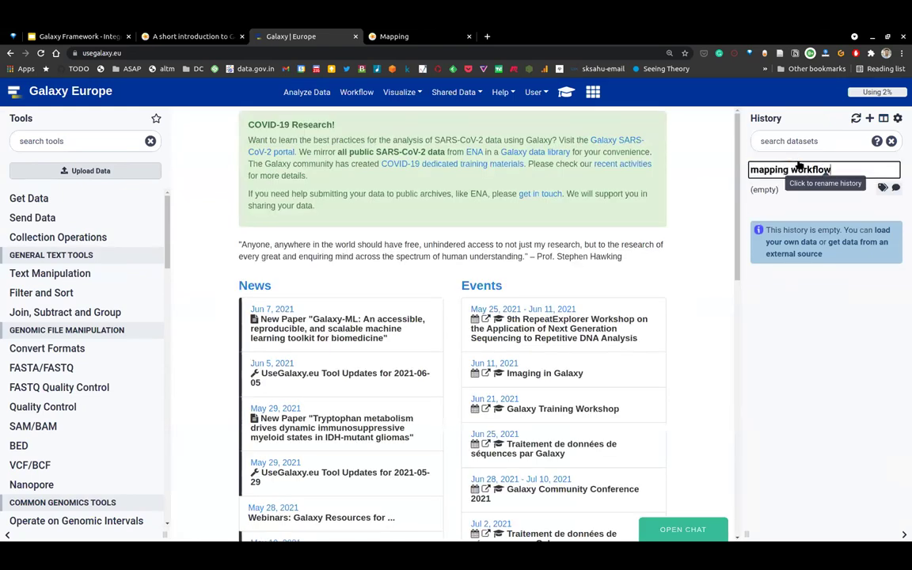
pyautogui.press('Return')
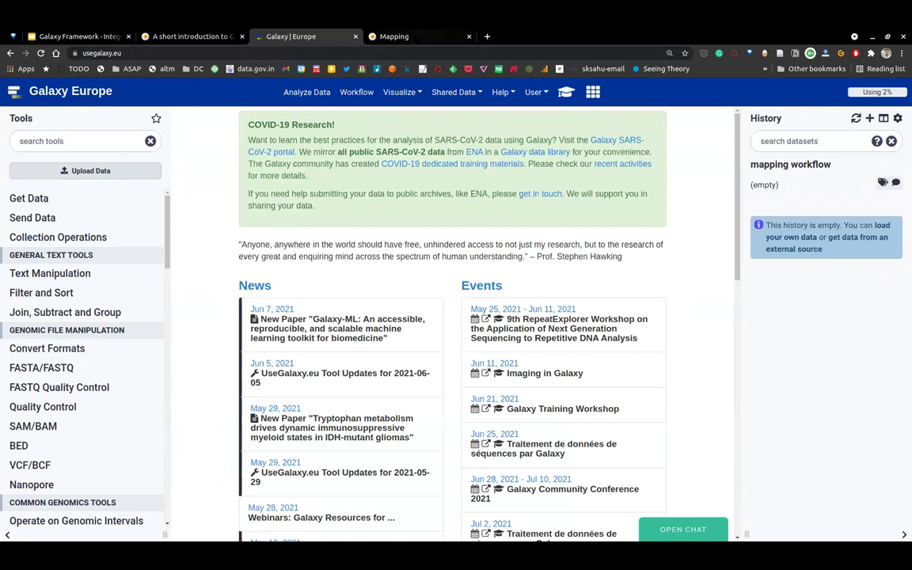
# Copy the two Zenodo links for wt_H3K4me3_read1.fastq.gz and wt_H3K4me3_read2.fastq.gz from the Mapping tutorial's data upload section.
pyautogui.hotkey('ctrl', 'Tab')
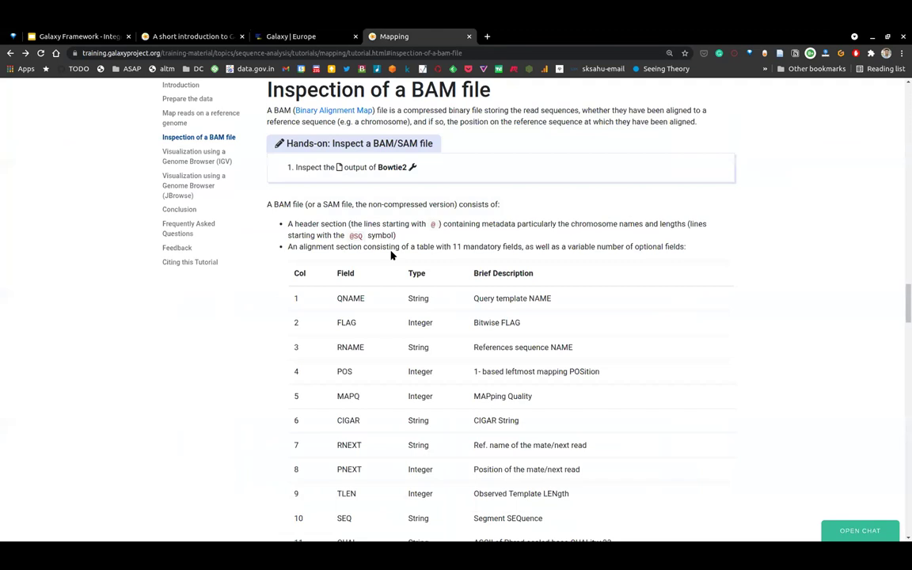
pyautogui.scroll(5, 390, 254)
pyautogui.scroll(5, 390, 254)
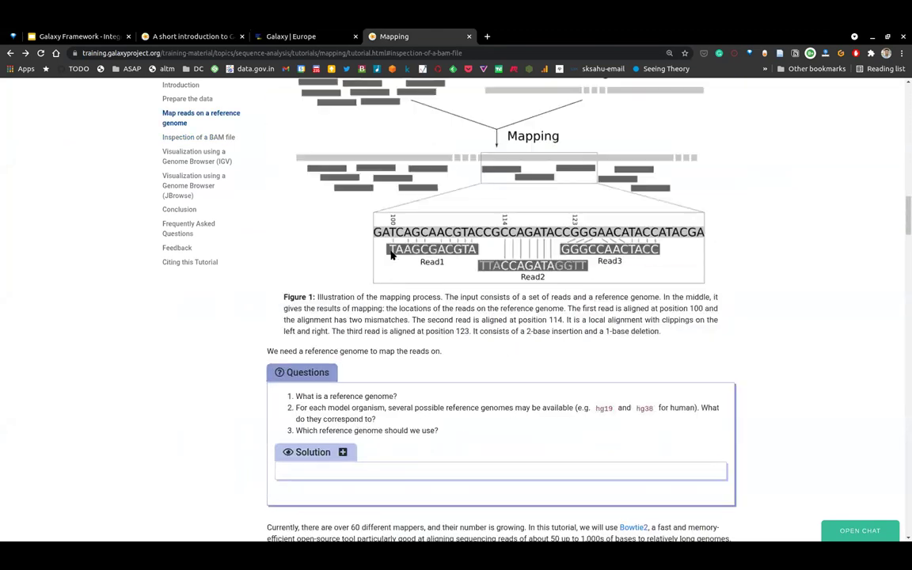
pyautogui.scroll(10, 315, 400)
pyautogui.moveTo(304, 405); pyautogui.dragTo(587, 422)
pyautogui.hotkey('ctrl', 'c')
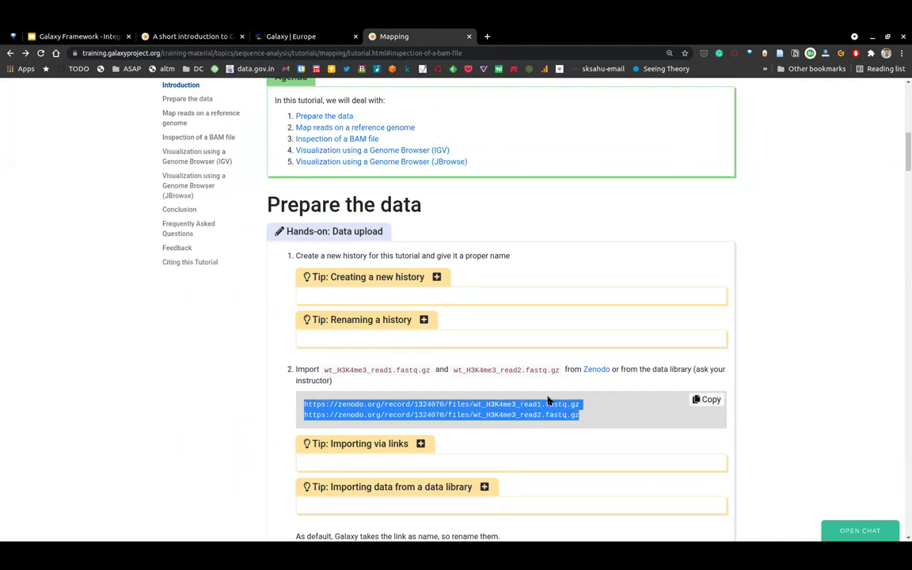
# Switch to Galaxy Europe, upload both wt_H3K4me3 read files from the copied Zenodo links with auto-detected type, and refresh the history.
pyautogui.click(294, 38)
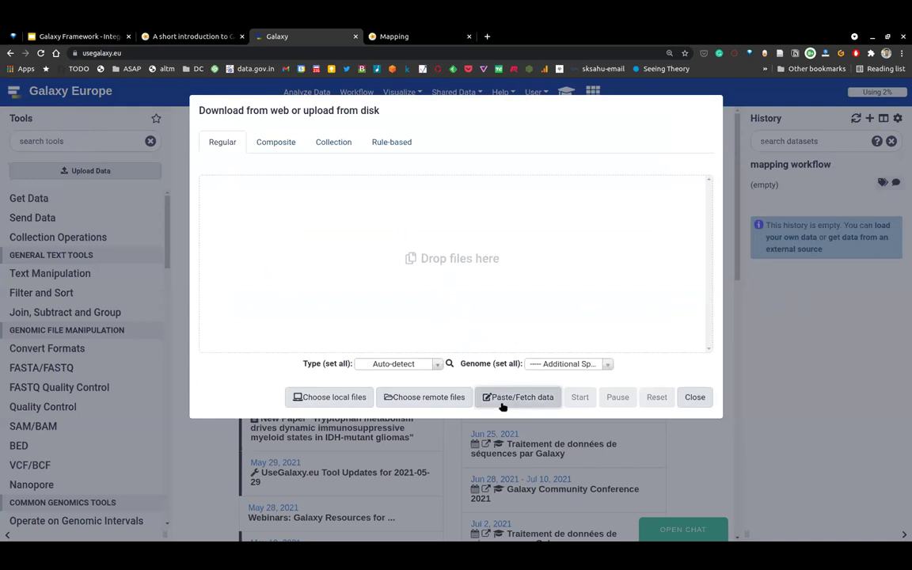
pyautogui.click(501, 403)
pyautogui.click(484, 265)
pyautogui.hotkey('ctrl', 'v')
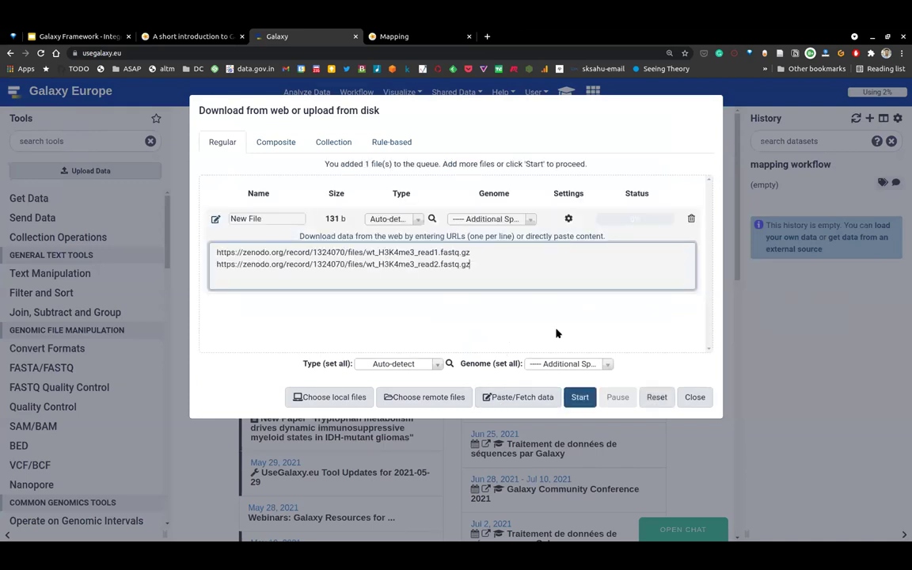
pyautogui.click(578, 397)
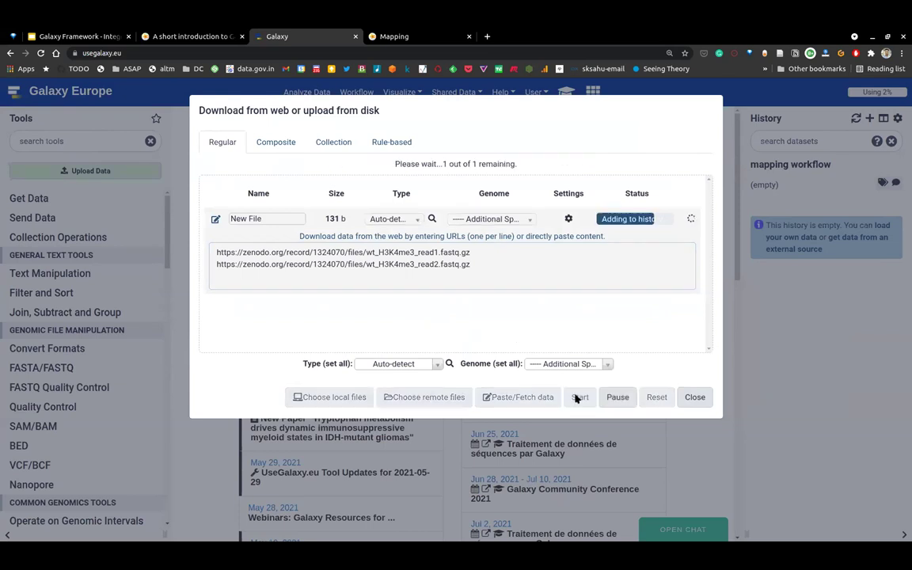
pyautogui.click(694, 397)
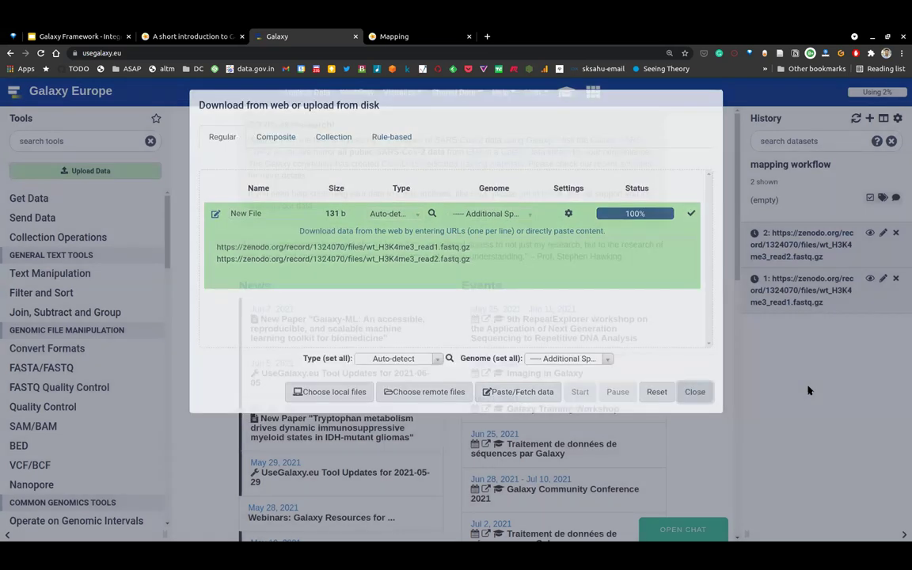
pyautogui.click(856, 118)
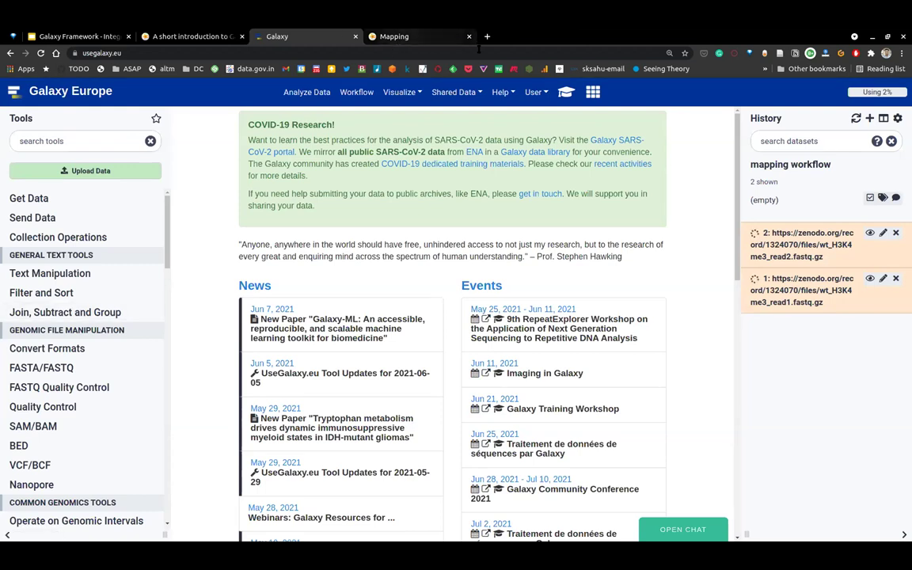
# Switch to the Mapping tutorial, select its web address and copy the two wt_H3K4me3 Zenodo links.
pyautogui.hotkey('ctrl', 'Tab')
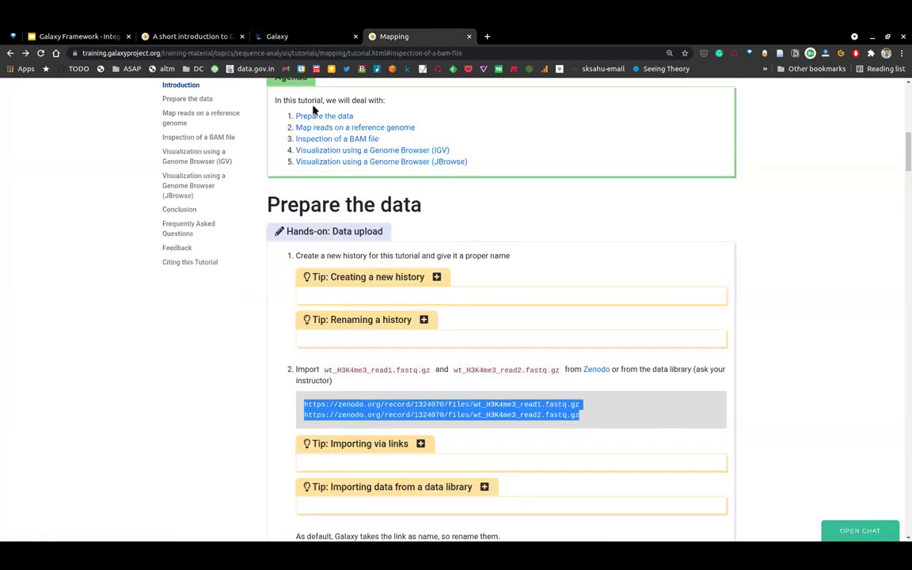
pyautogui.click(427, 54)
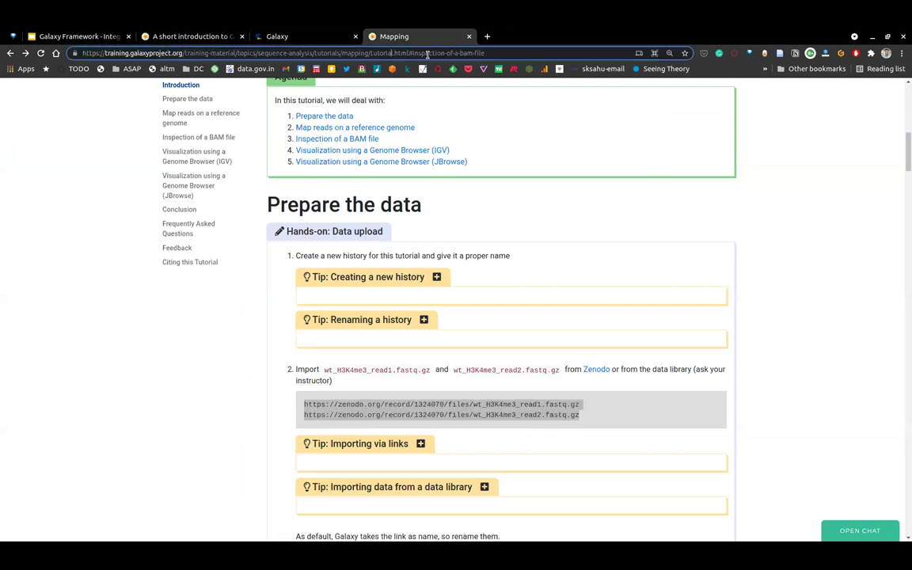
pyautogui.hotkey('ctrl', 'a')
pyautogui.hotkey('alt', 'Tab')
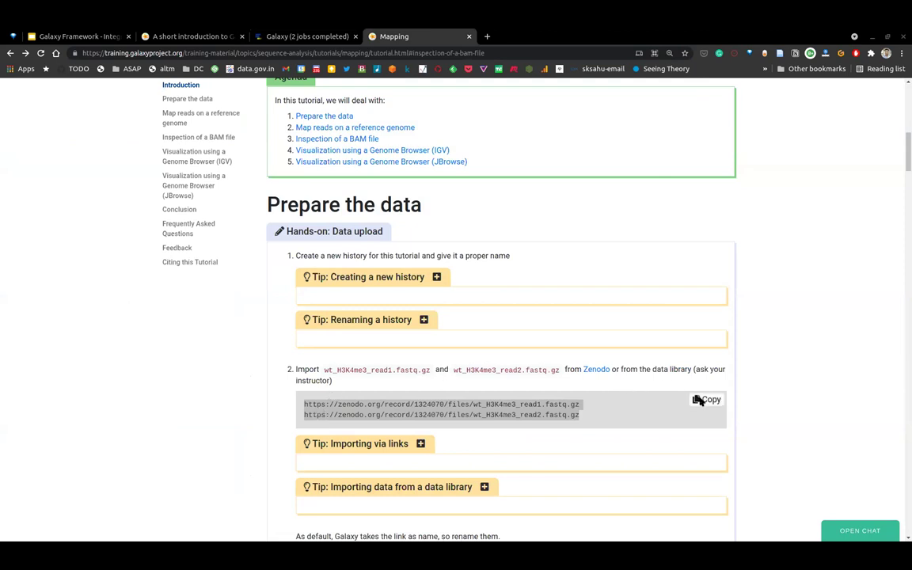
pyautogui.click(702, 398)
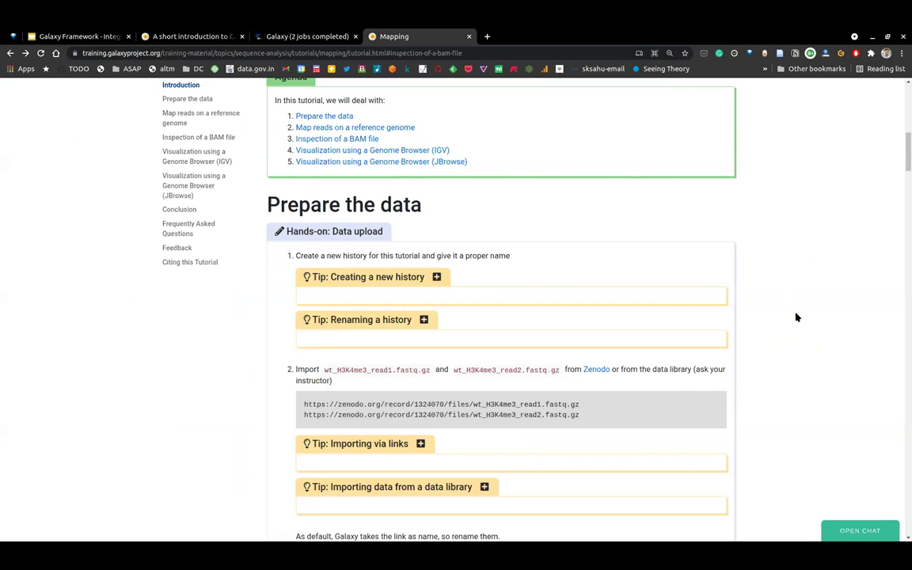
# Return to Galaxy Europe, open the run form of the GTN - Sequence Analyses - Mapping workflow and review its steps.
pyautogui.hotkey('ctrl', 'shift', 'Tab')
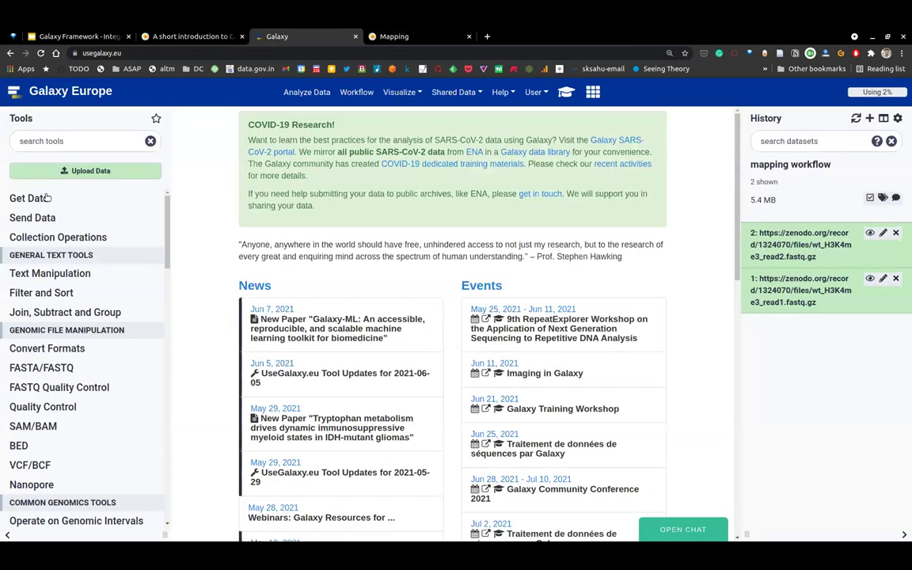
pyautogui.click(357, 92)
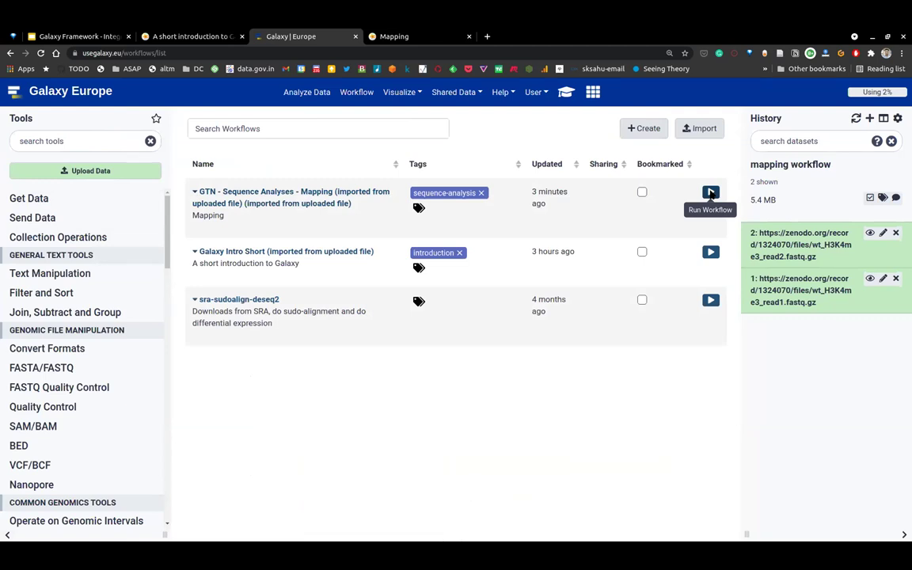
pyautogui.click(709, 193)
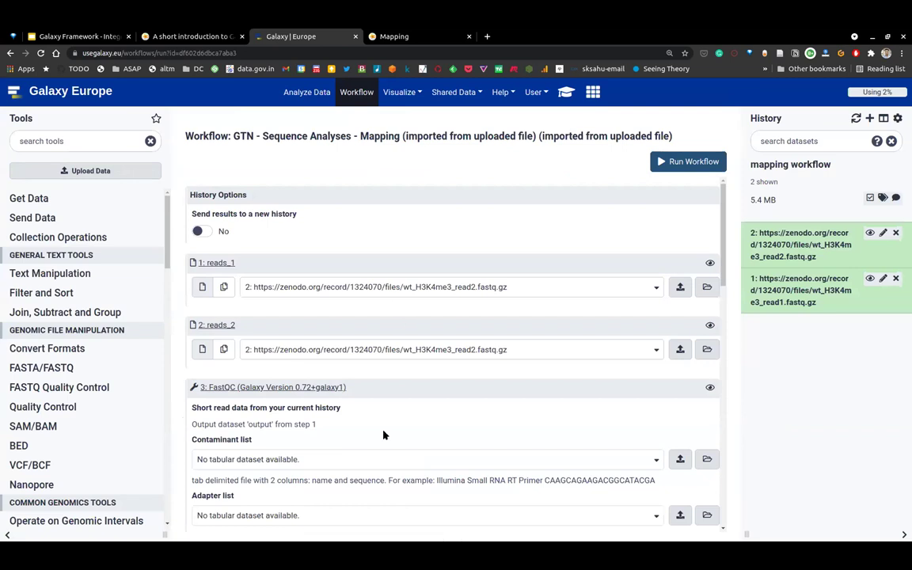
pyautogui.scroll(-1, 377, 427)
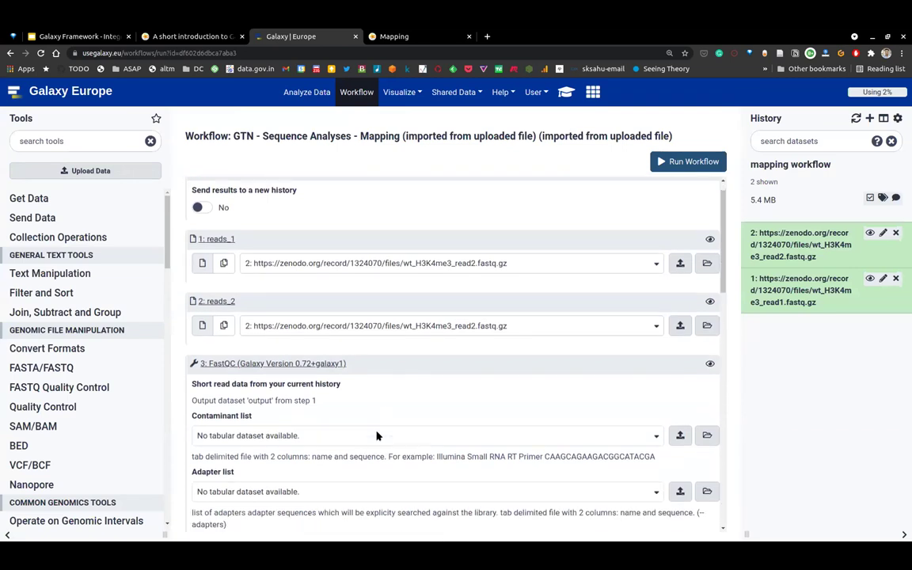
pyautogui.scroll(1, 372, 317)
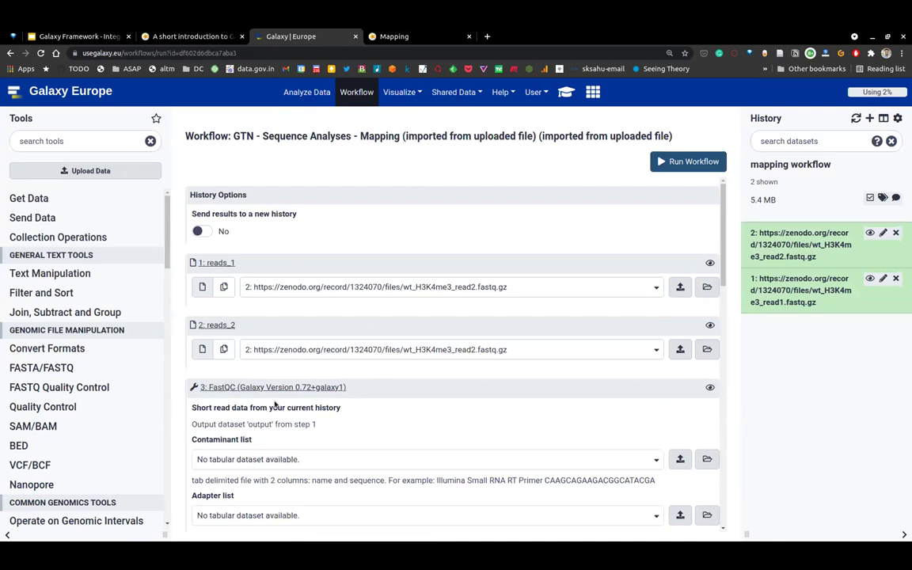
pyautogui.scroll(-1, 297, 356)
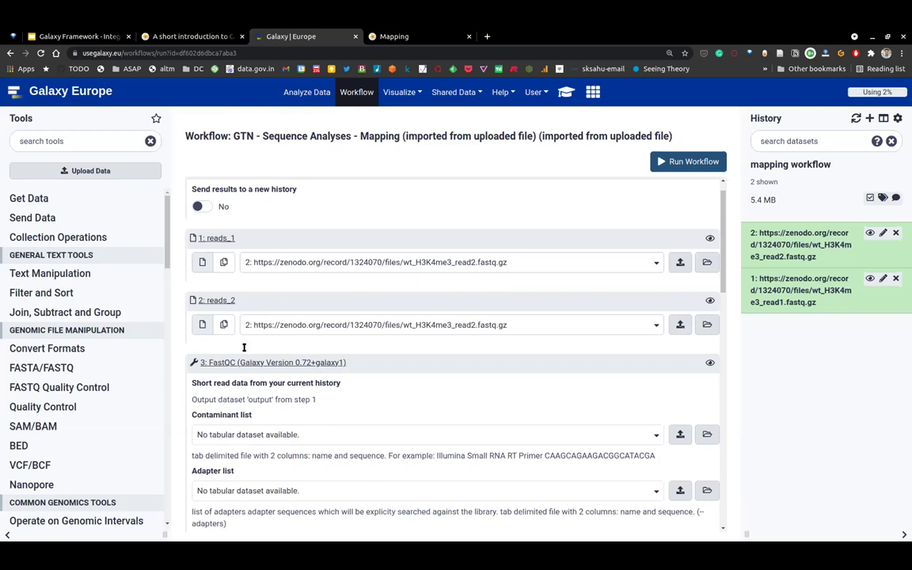
pyautogui.scroll(-5, 228, 375)
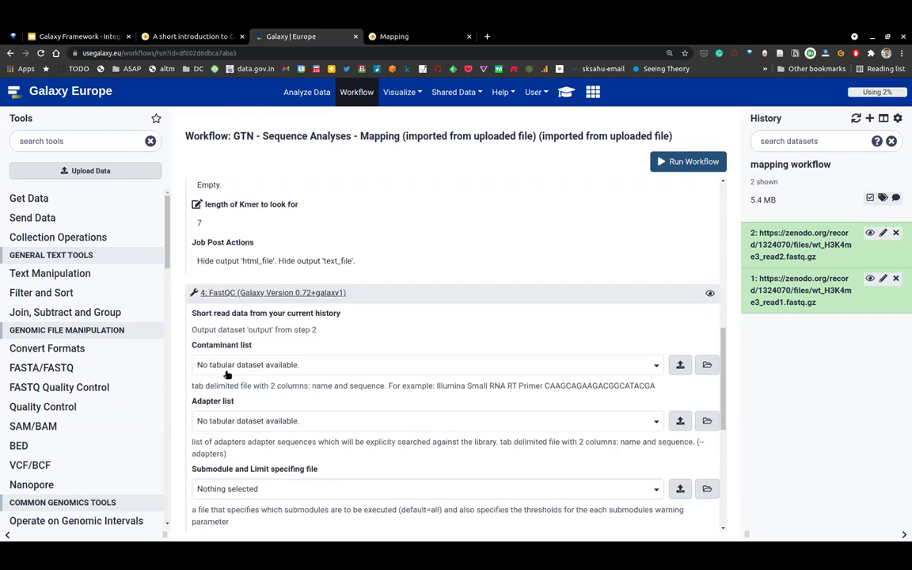
pyautogui.scroll(-5, 233, 402)
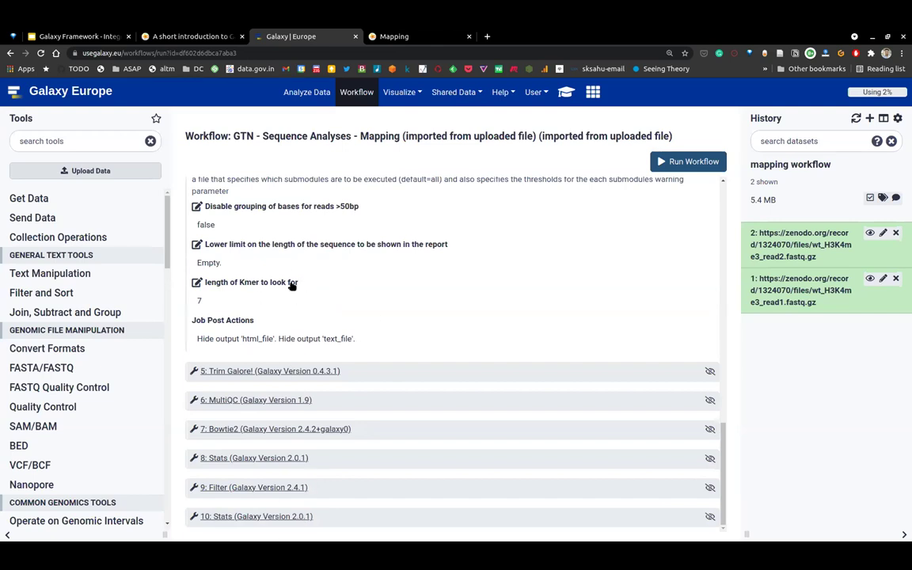
pyautogui.scroll(15, 285, 269)
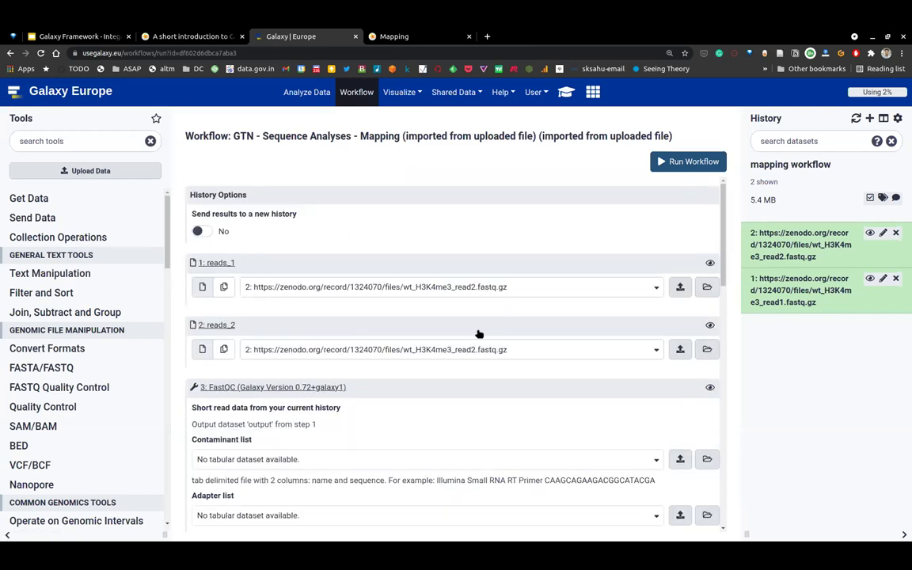
# Set reads_1 to wt_H3K4me3_read1.fastq.gz and reads_2 to wt_H3K4me3_read2.fastq.gz as the workflow inputs.
pyautogui.click(443, 289)
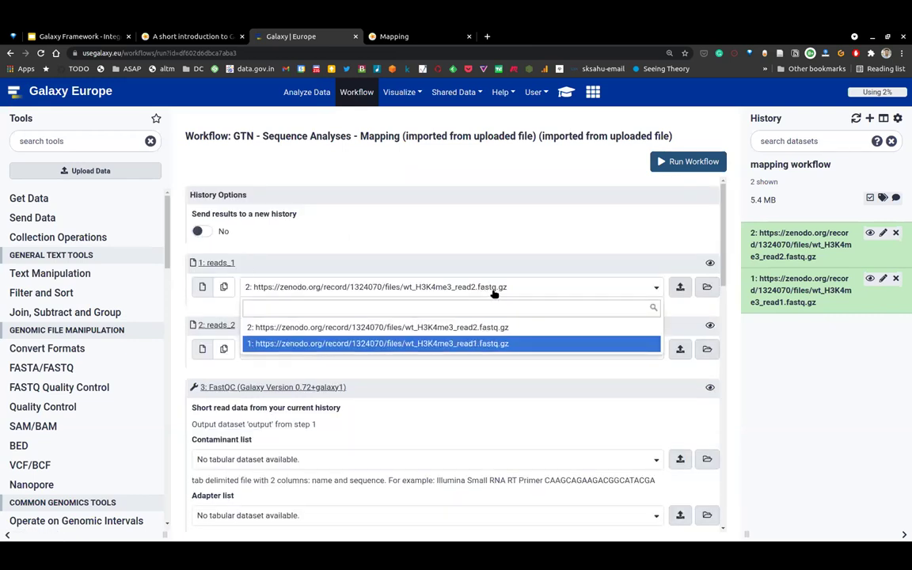
pyautogui.click(381, 342)
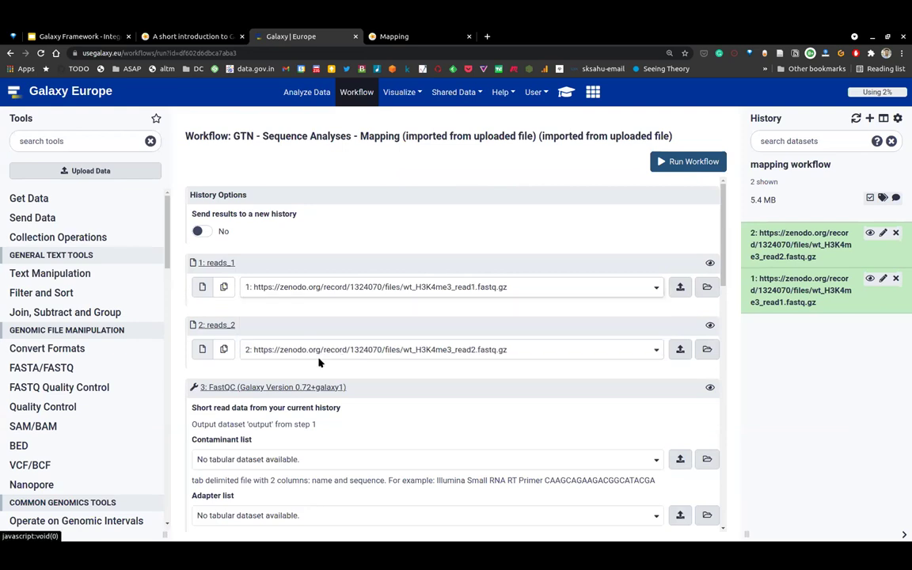
pyautogui.click(345, 351)
pyautogui.click(383, 396)
# Check the FastQC settings below the inputs and run the Mapping workflow in the current history.
pyautogui.scroll(-2, 414, 458)
pyautogui.scroll(2, 415, 459)
pyautogui.scroll(-2, 414, 458)
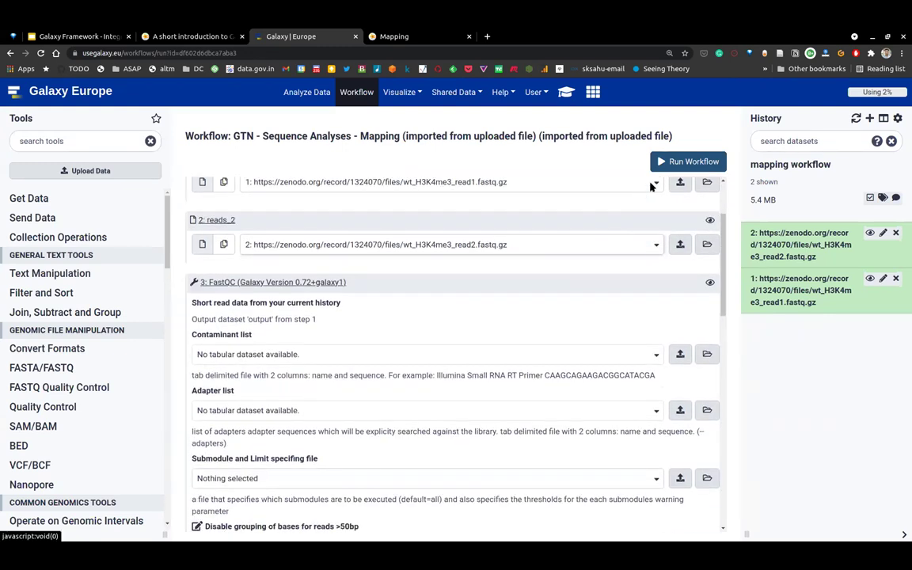
pyautogui.scroll(-3, 651, 185)
pyautogui.scroll(5, 651, 182)
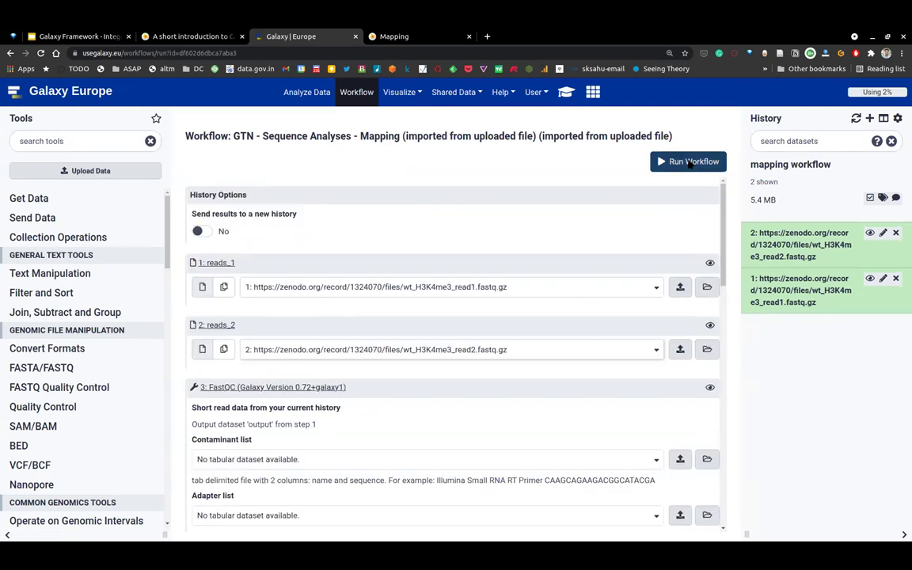
pyautogui.click(688, 161)
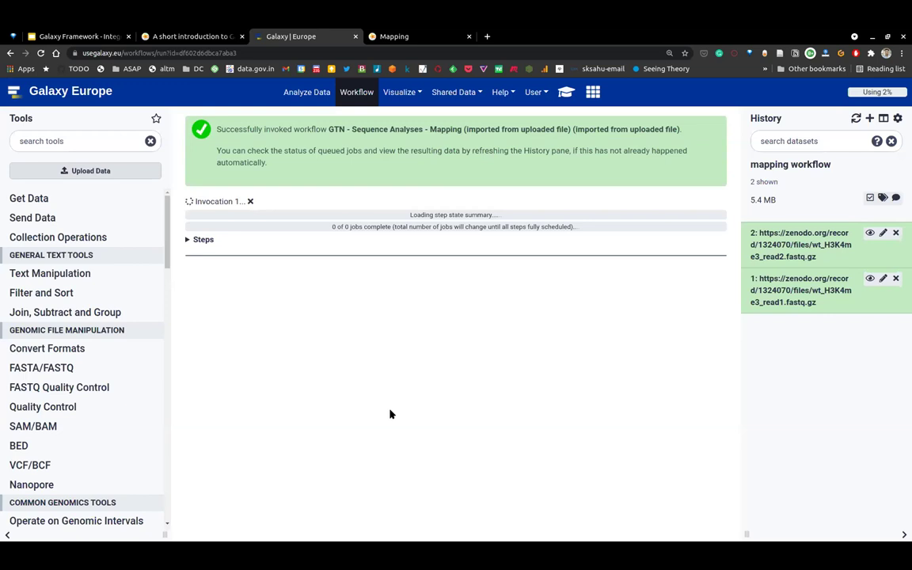
# Examine the workflow invocation's progress and expand its list of steps.
pyautogui.doubleClick(412, 214)
pyautogui.moveTo(459, 216); pyautogui.dragTo(460, 215)
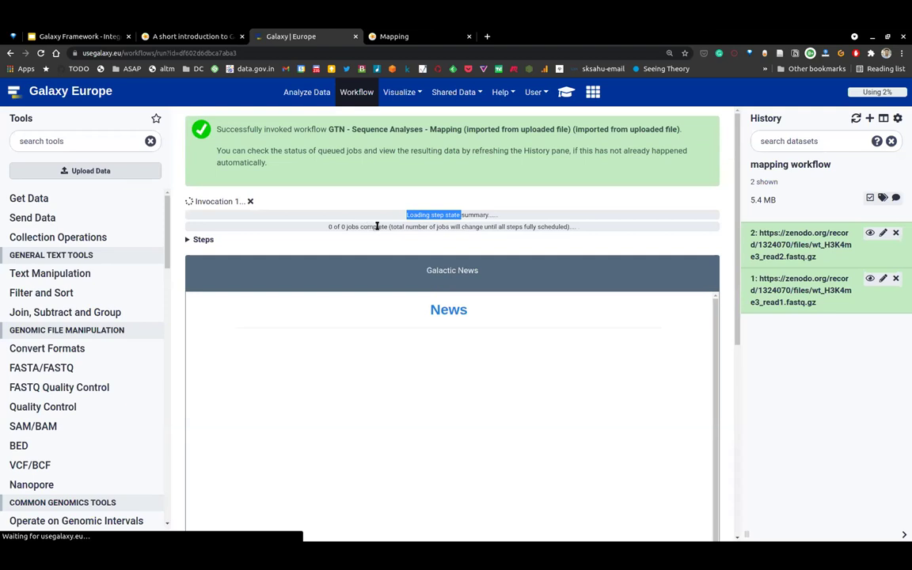
pyautogui.moveTo(377, 226); pyautogui.dragTo(382, 225)
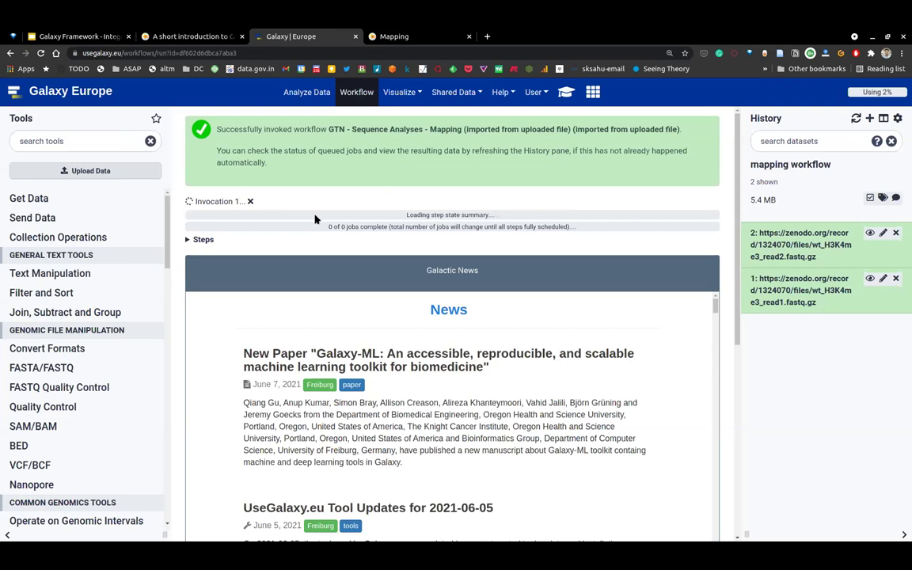
pyautogui.click(204, 240)
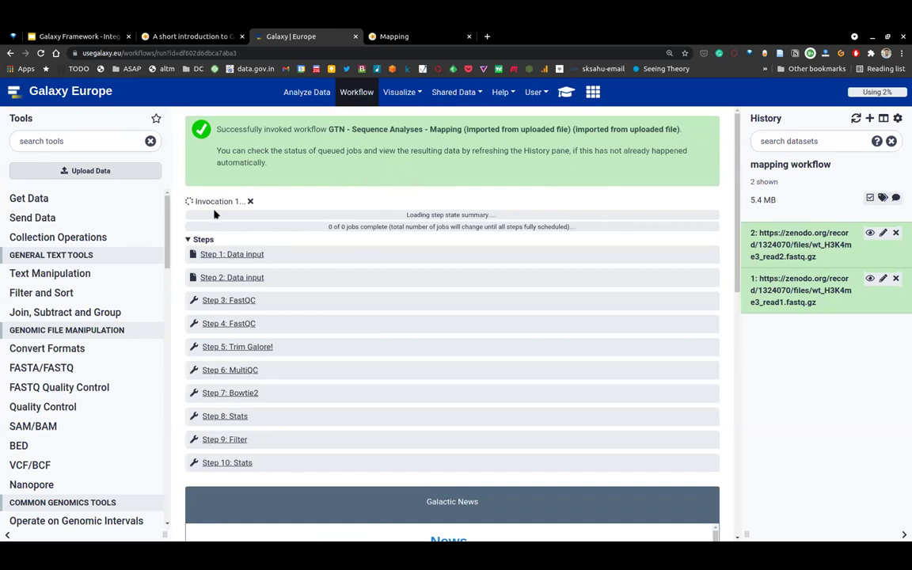
pyautogui.moveTo(195, 202); pyautogui.dragTo(238, 199)
pyautogui.click(192, 202)
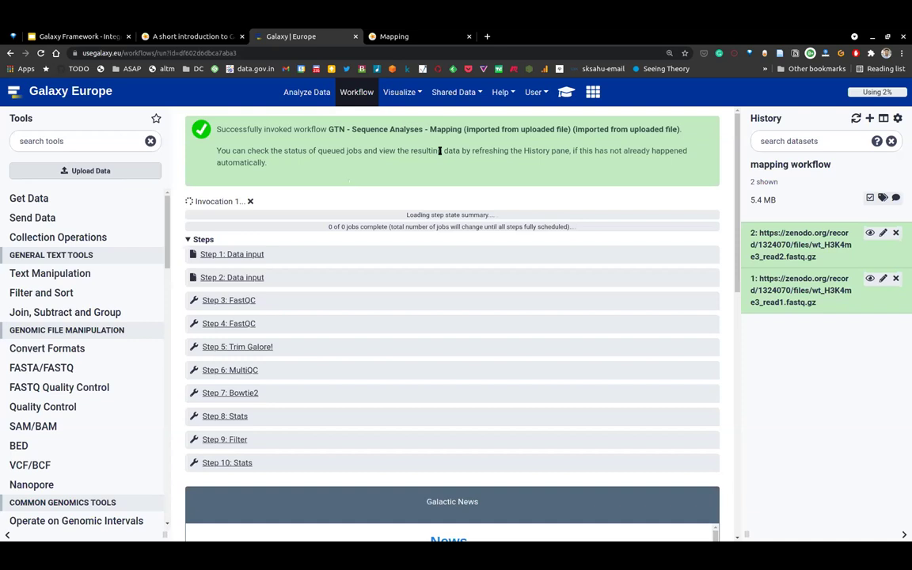
# Open the workflow list in a new browser tab and look at the form for creating a workflow before returning to the list.
pyautogui.rightClick(353, 92)
pyautogui.click(374, 98)
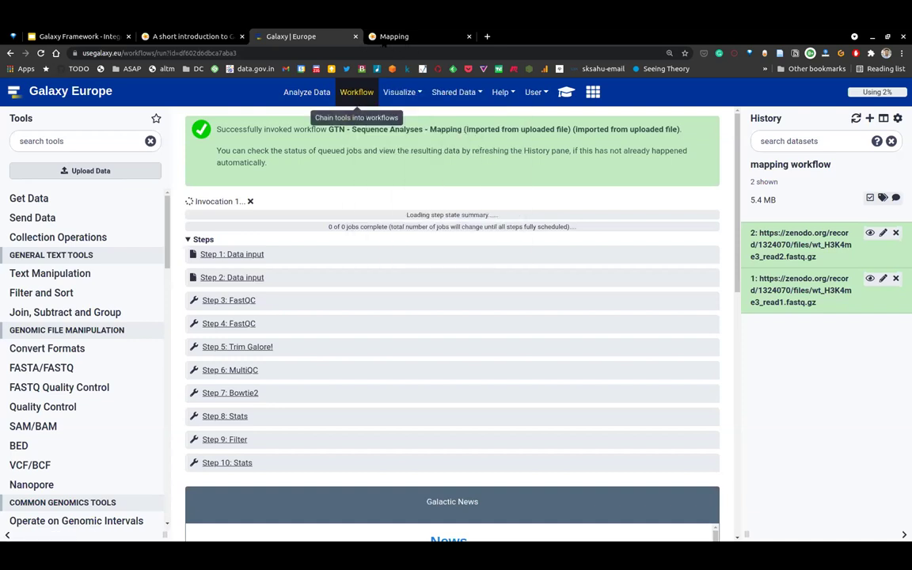
pyautogui.click(388, 37)
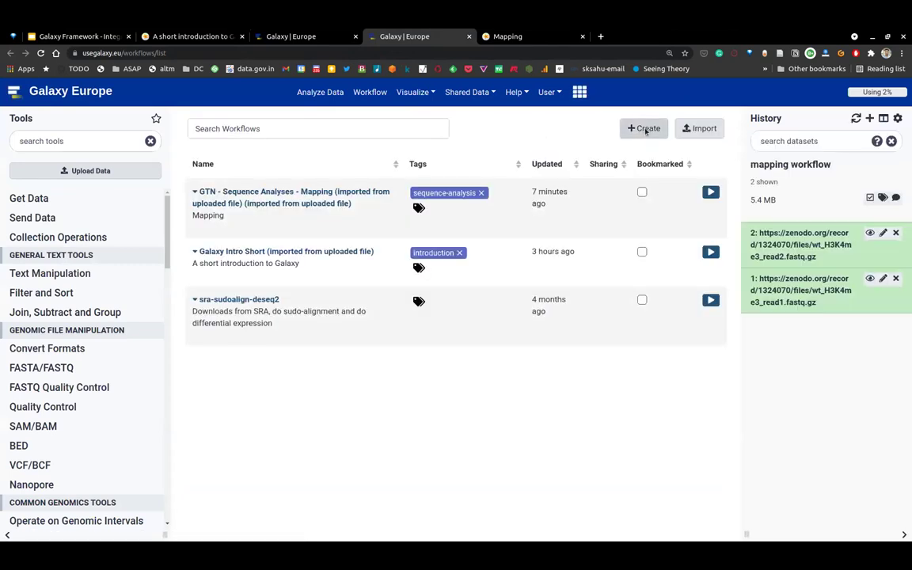
pyautogui.click(646, 129)
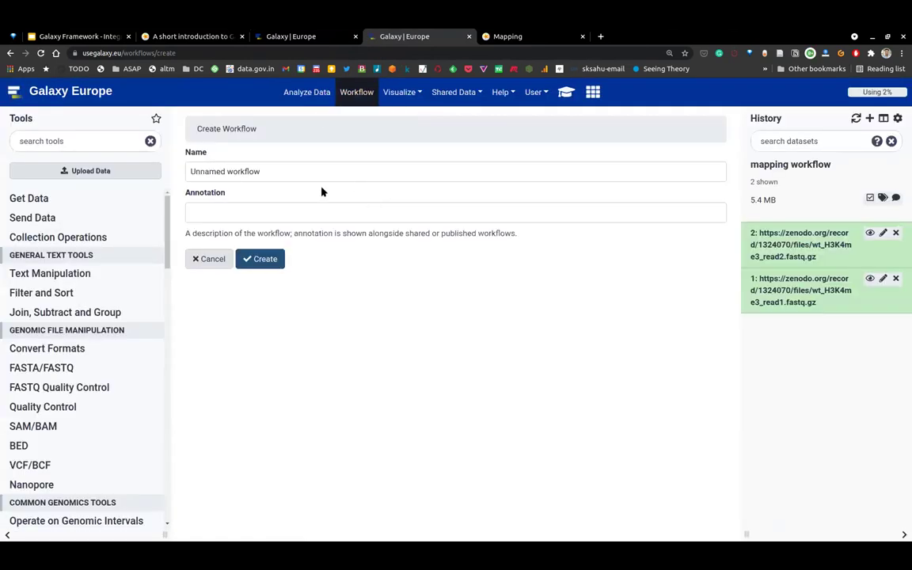
pyautogui.click(358, 94)
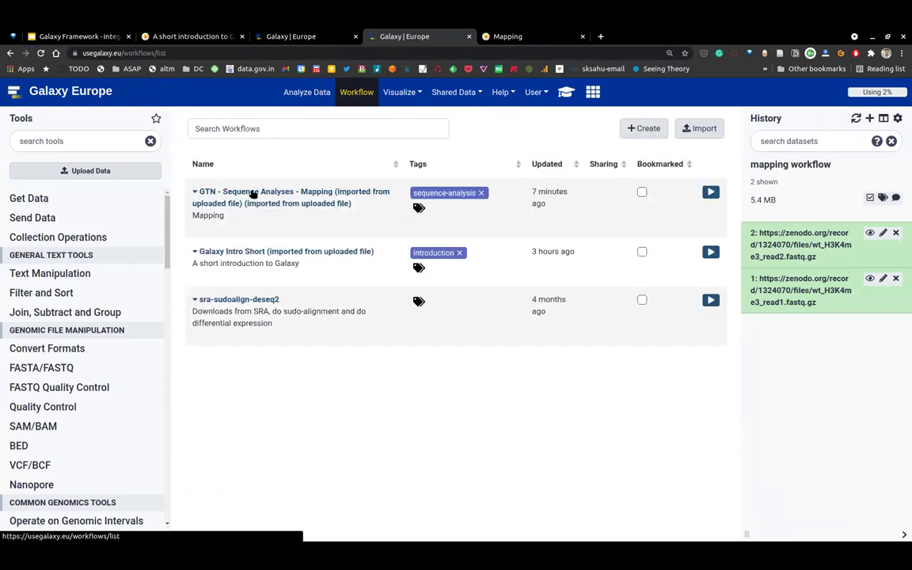
# Show the actions available for the Mapping workflow, revisit its invocation and view the overview at the start of the Mapping tutorial.
pyautogui.click(225, 204)
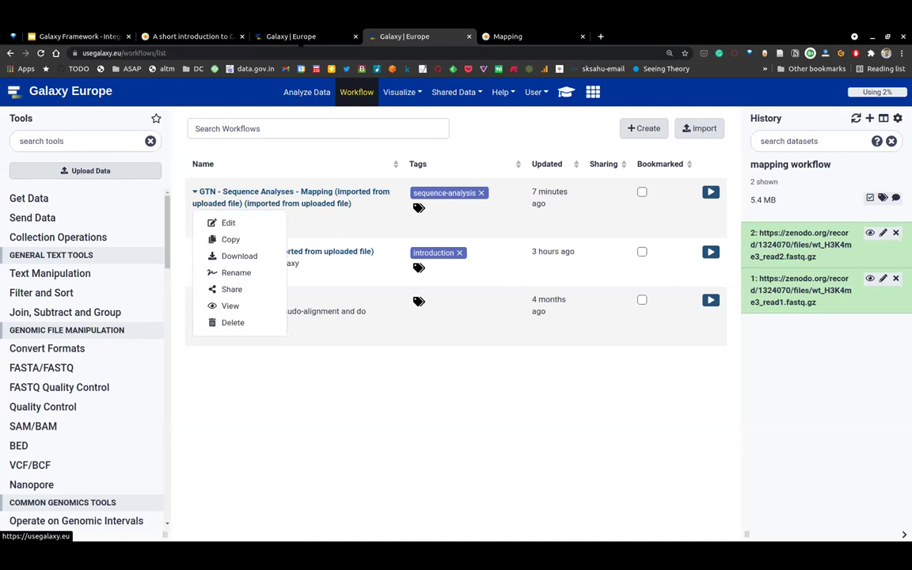
pyautogui.click(300, 41)
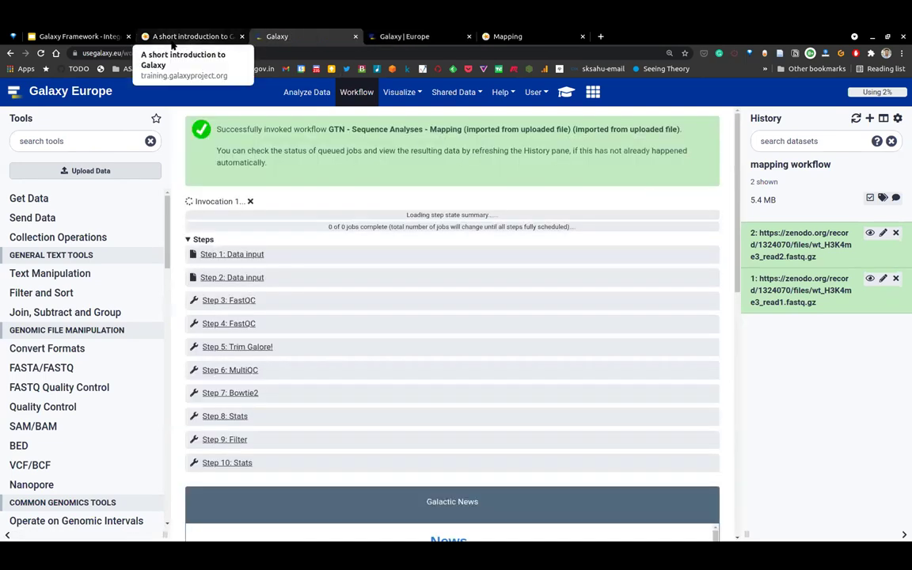
pyautogui.hotkey('ctrl', 'pageup')
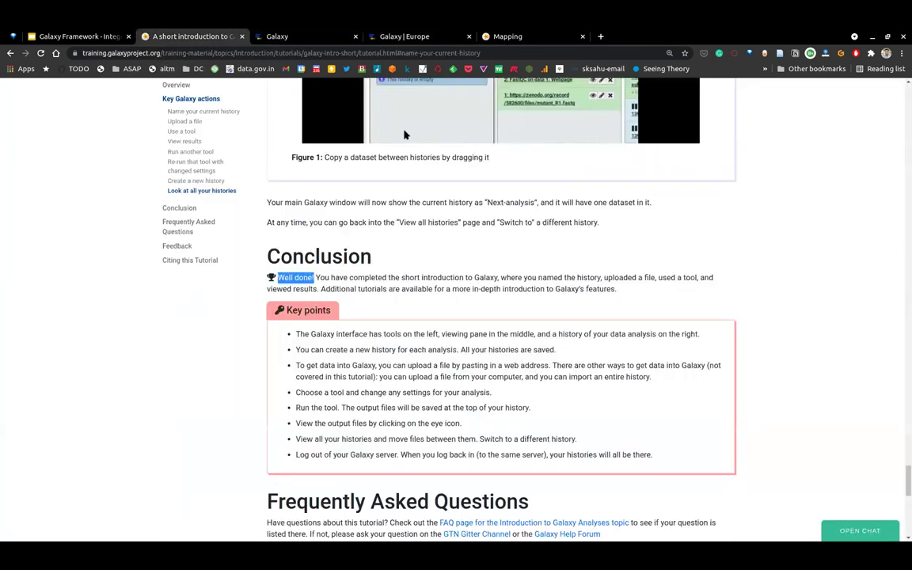
pyautogui.hotkey('ctrl', '5')
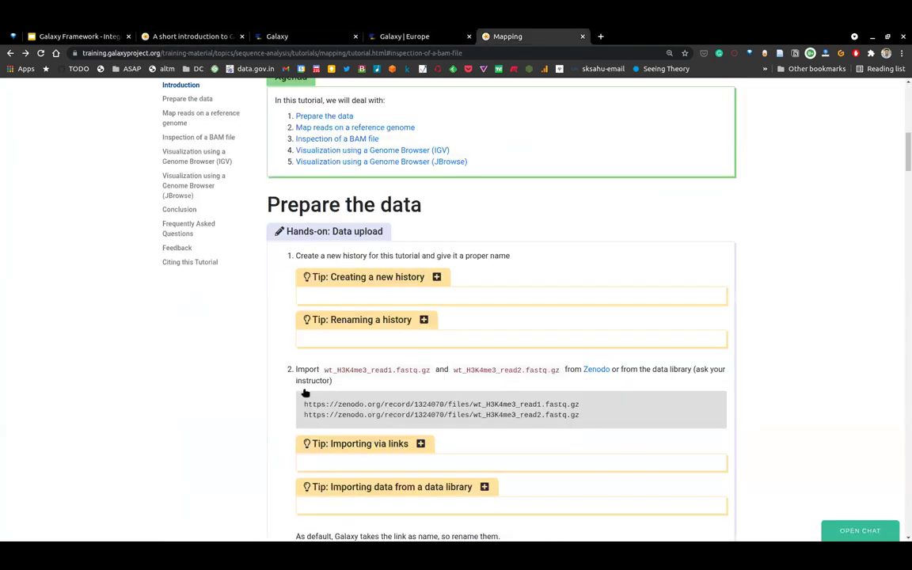
pyautogui.press('Home')
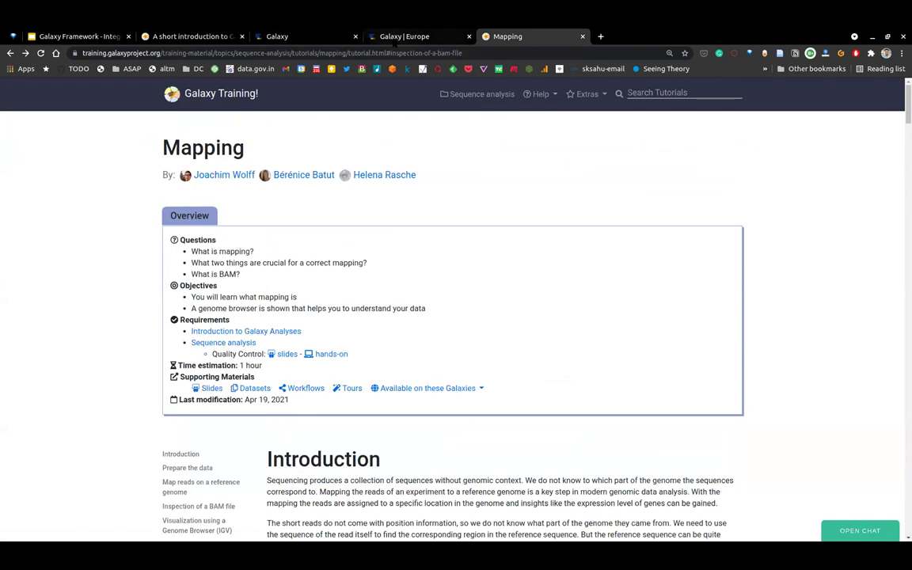
# Return to the Galaxy Europe workflow list, dismiss the workflow's actions and reopen the Mapping workflow's run form.
pyautogui.click(400, 36)
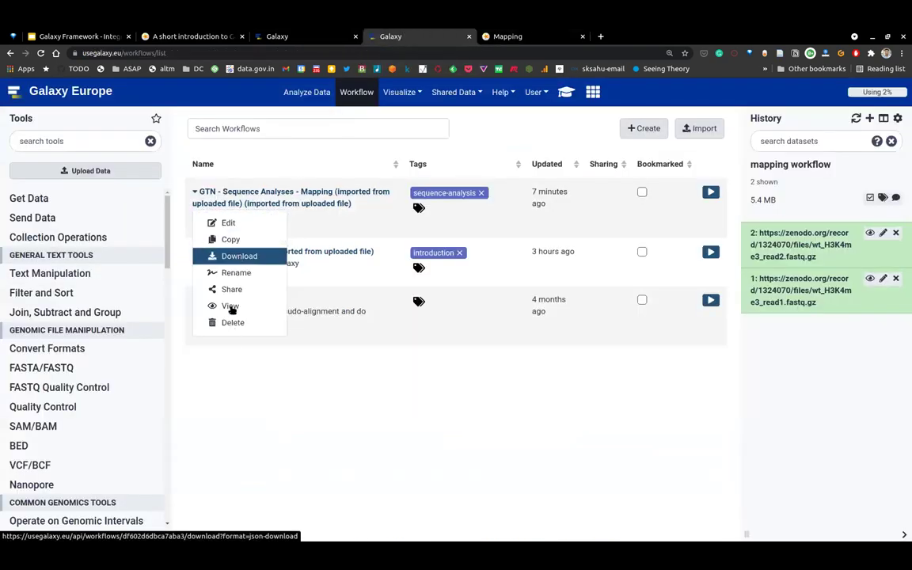
pyautogui.press('Up')
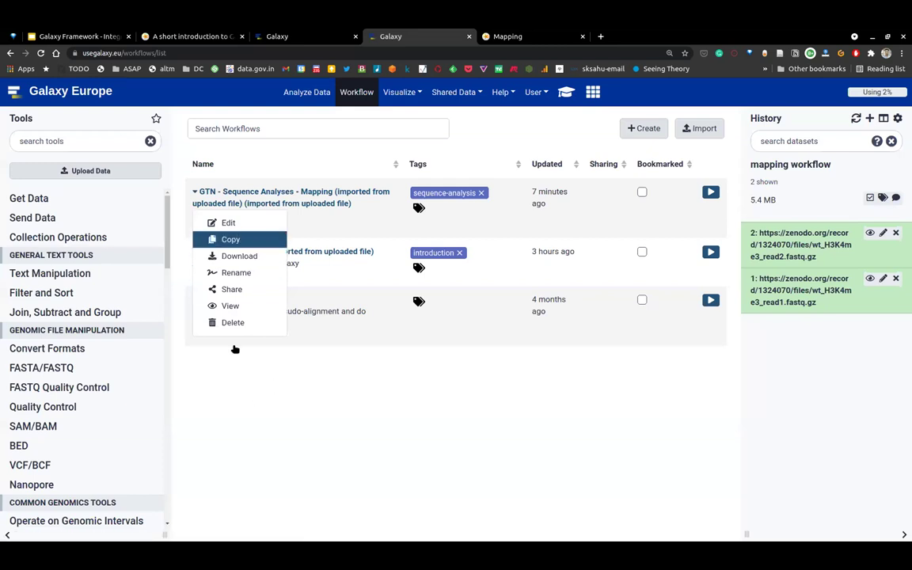
pyautogui.click(286, 403)
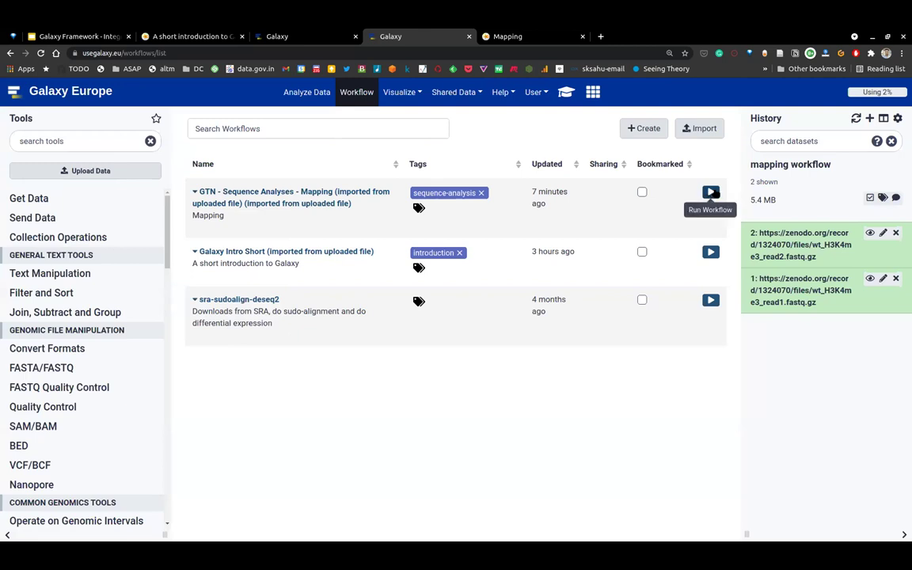
pyautogui.click(711, 195)
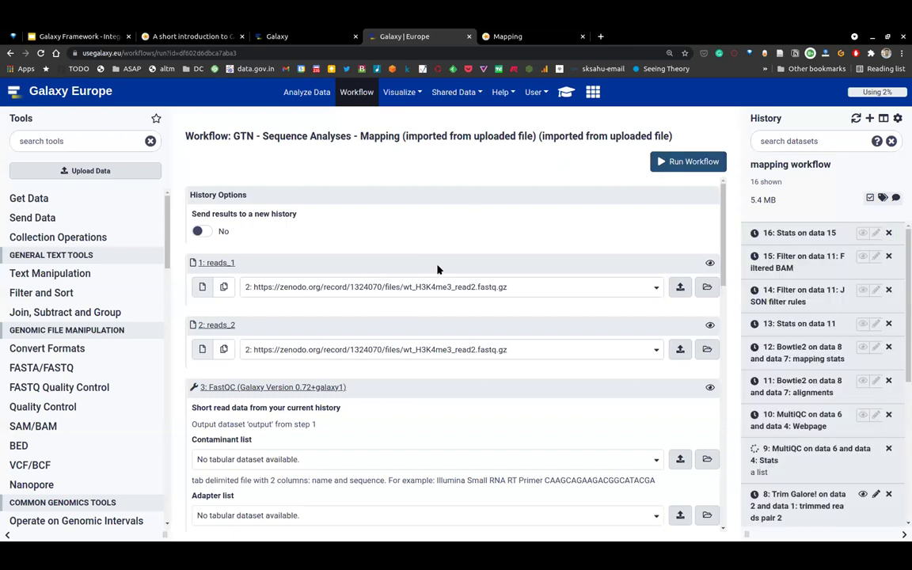
# Review the Mapping workflow's run form, from the read inputs and FastQC parameters to the list of remaining tool steps.
pyautogui.scroll(-2, 439, 269)
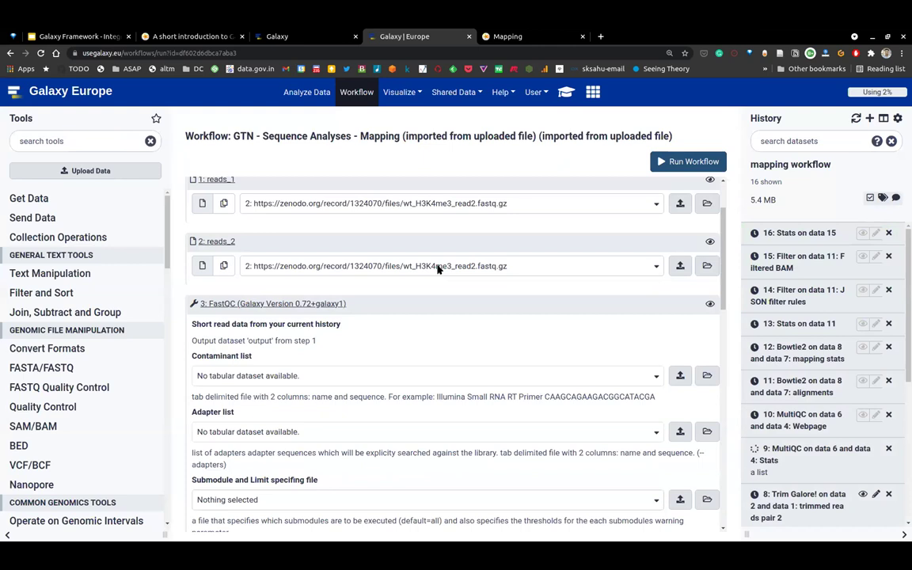
pyautogui.scroll(-2, 438, 269)
pyautogui.scroll(4, 506, 190)
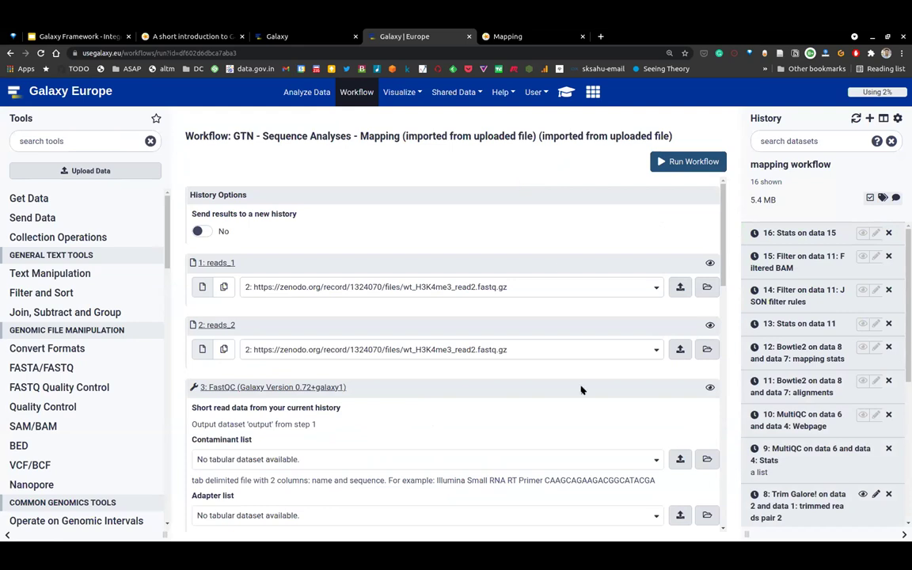
pyautogui.scroll(-3, 580, 390)
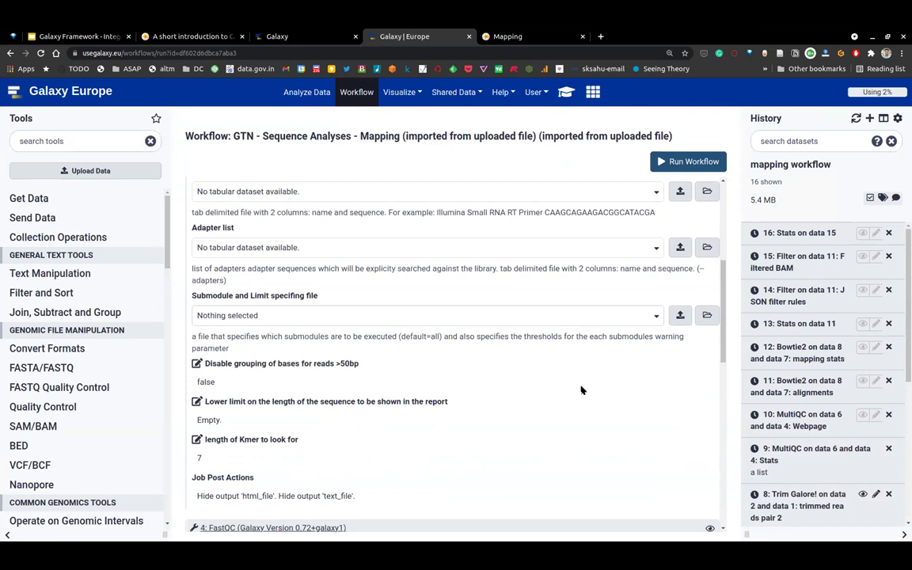
pyautogui.scroll(-2, 580, 389)
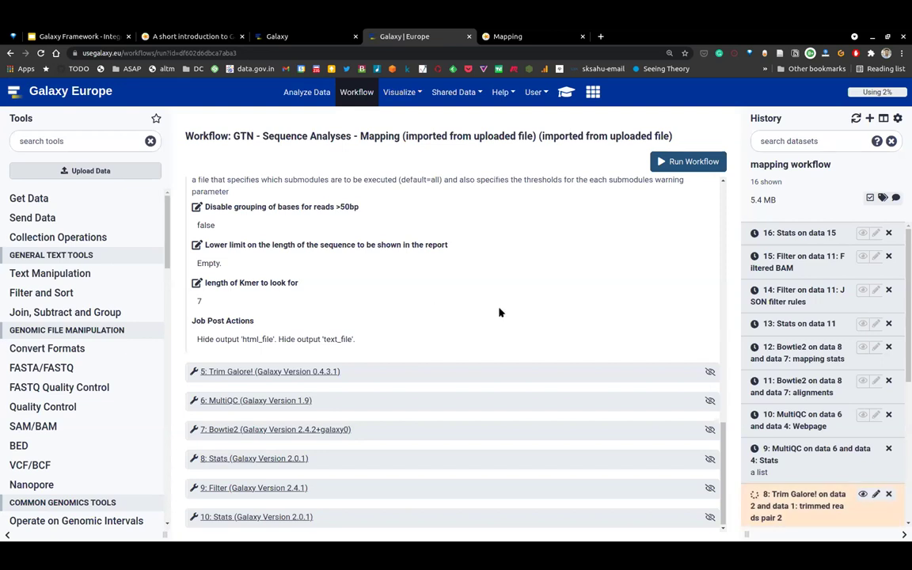
pyautogui.scroll(1, 498, 311)
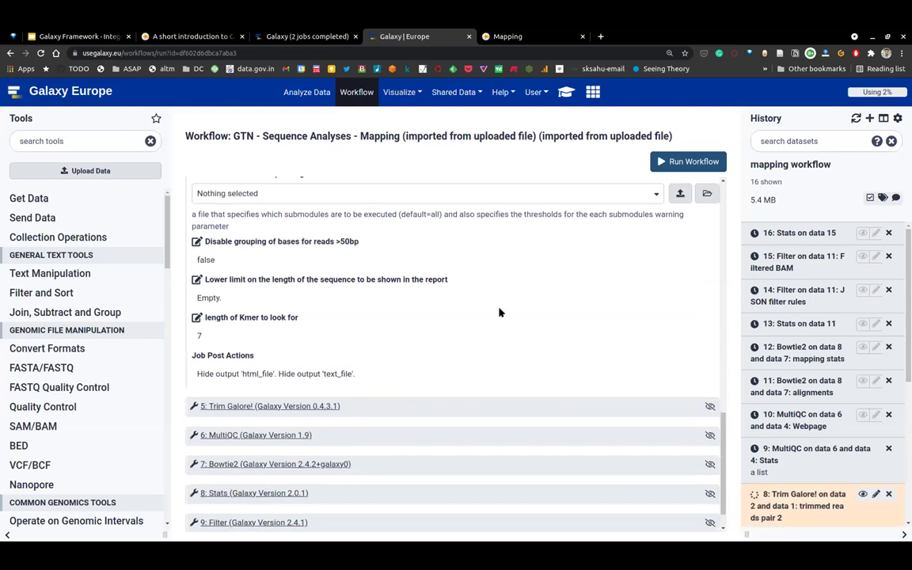
pyautogui.scroll(5, 499, 312)
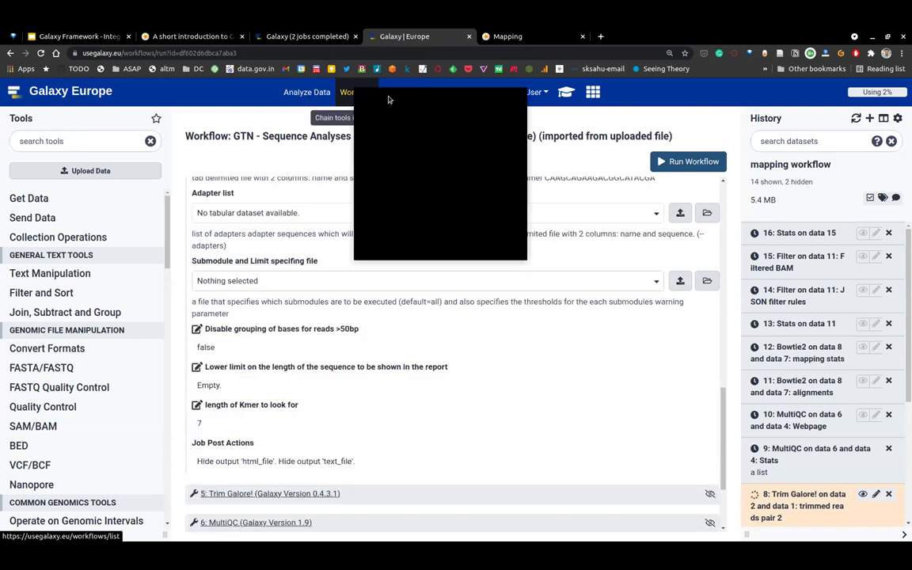
# Open the Mapping workflow in the workflow editor from a new browser tab, checking the invocation's progress while it loads.
pyautogui.middleClick(356, 92)
pyautogui.click(512, 42)
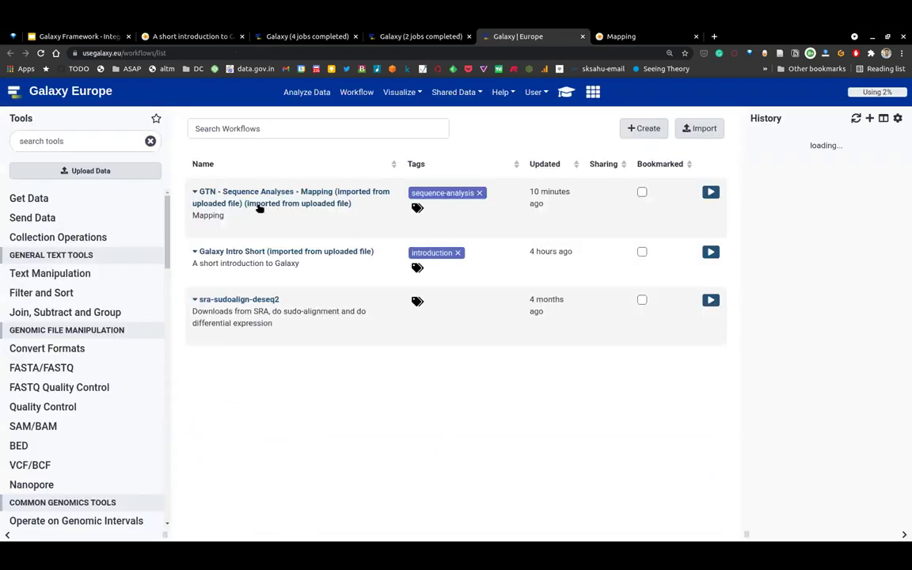
pyautogui.click(257, 206)
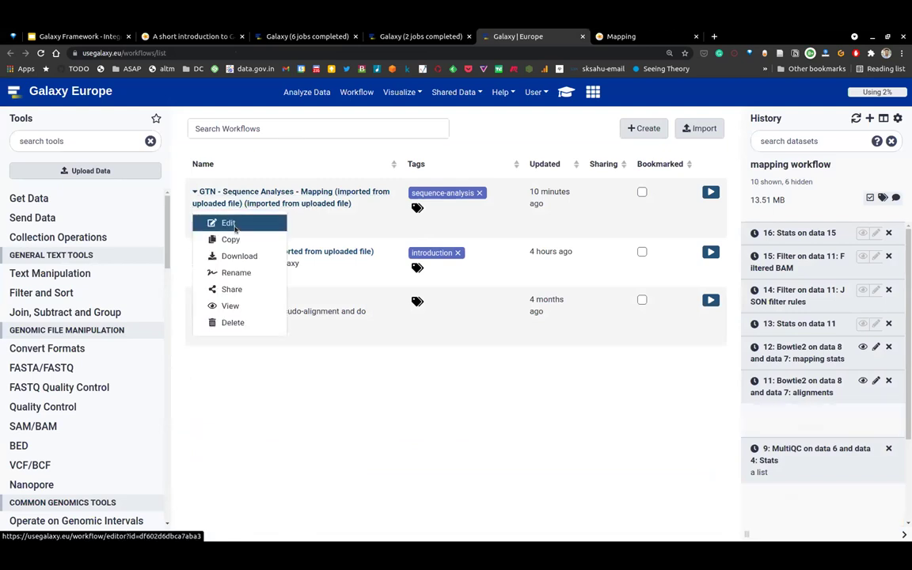
pyautogui.click(230, 225)
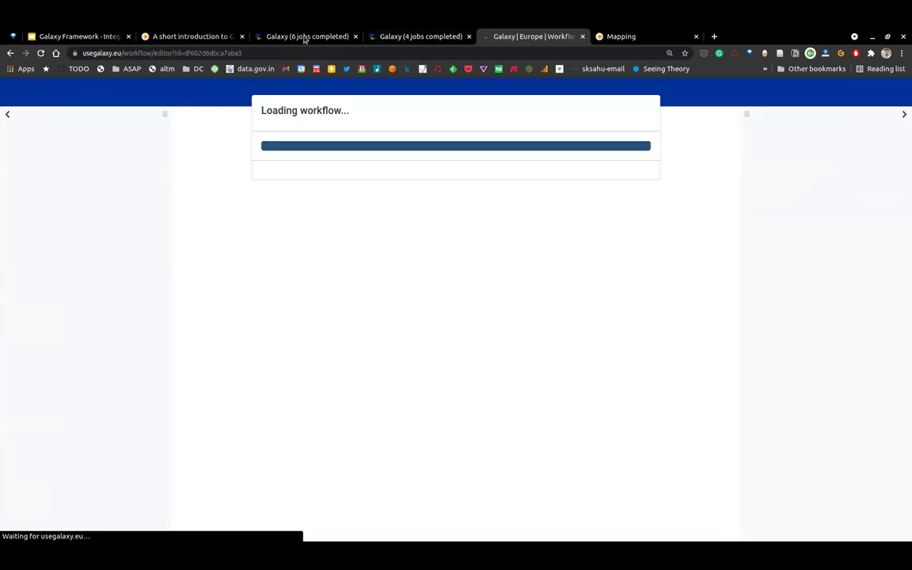
pyautogui.click(305, 36)
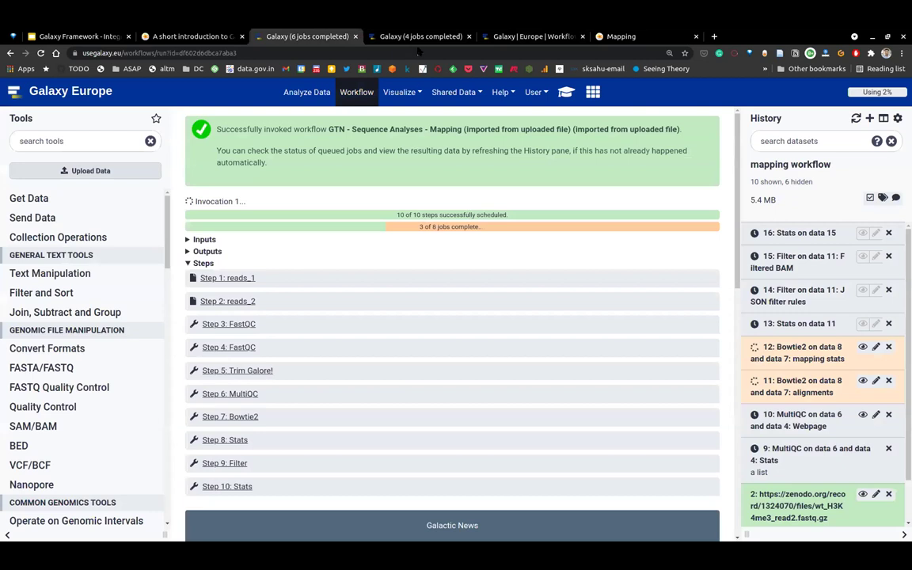
pyautogui.click(510, 37)
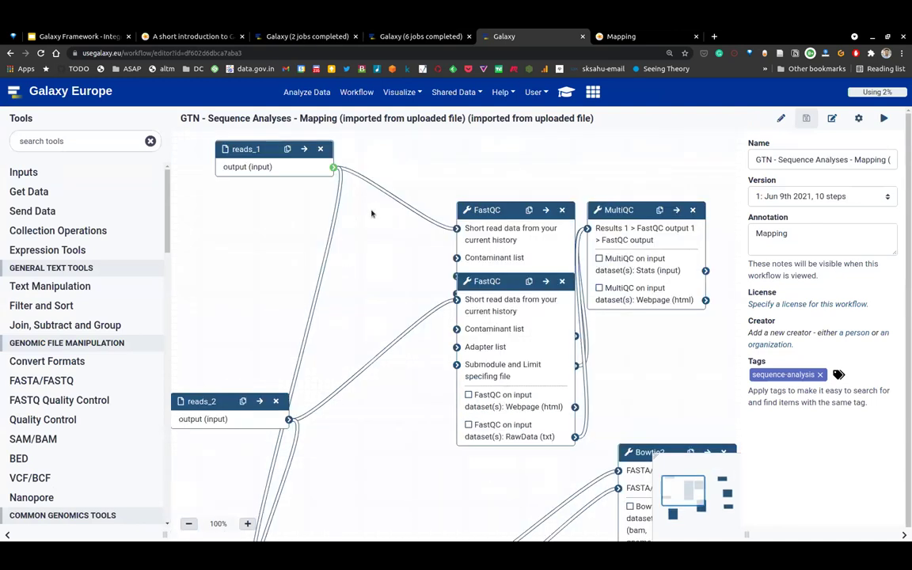
# Trace the connections between the reads, FastQC, Trim Galore! and Bowtie2 in the editor, and return to the workflow list without saving.
pyautogui.moveTo(370, 212); pyautogui.dragTo(313, 166)
pyautogui.moveTo(456, 266); pyautogui.dragTo(456, 231)
pyautogui.moveTo(428, 233); pyautogui.dragTo(334, 168)
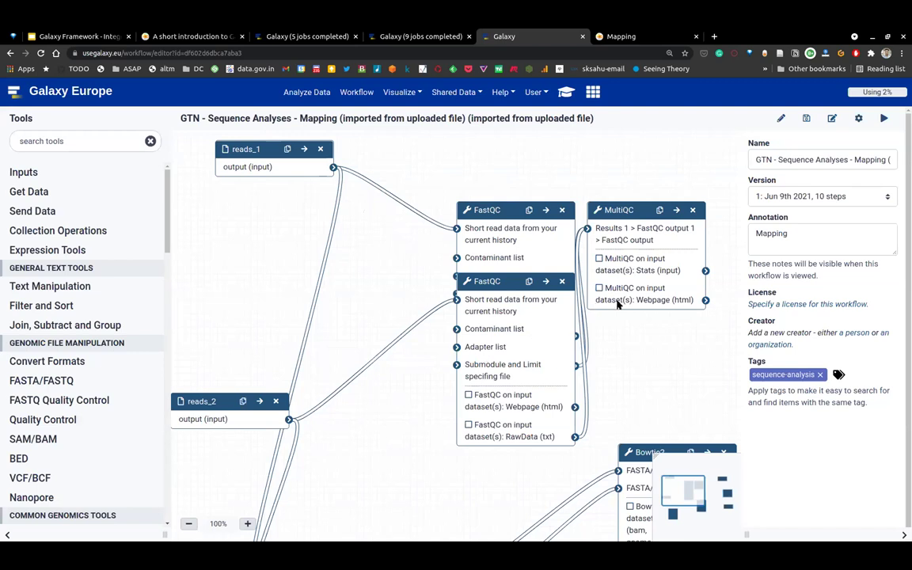
pyautogui.scroll(-5, 617, 304)
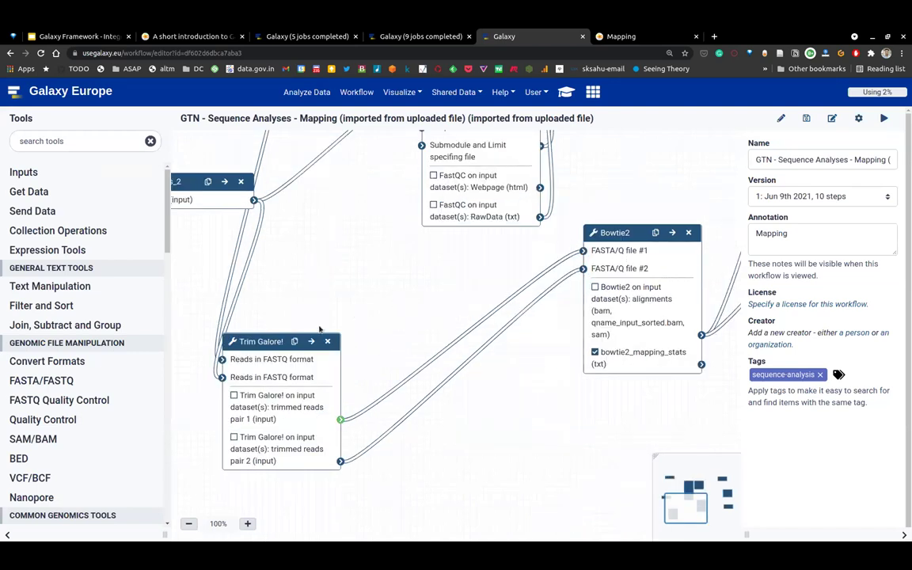
pyautogui.moveTo(243, 365)
pyautogui.moveTo(456, 340); pyautogui.dragTo(458, 341)
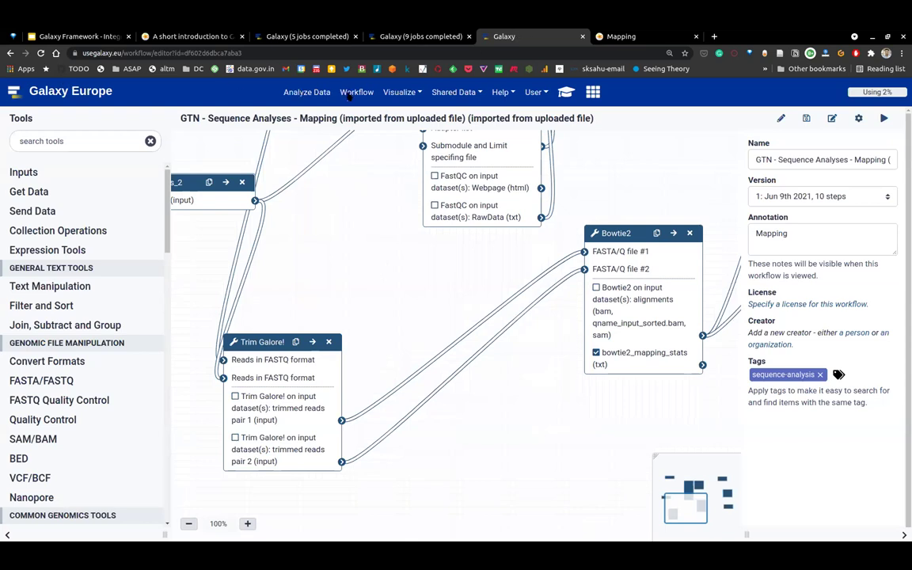
pyautogui.click(352, 92)
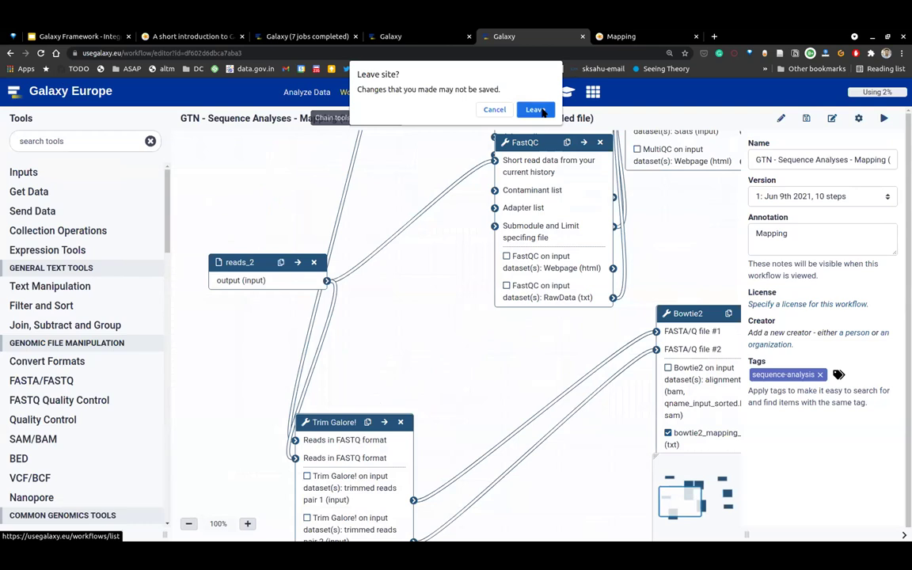
pyautogui.press('Return')
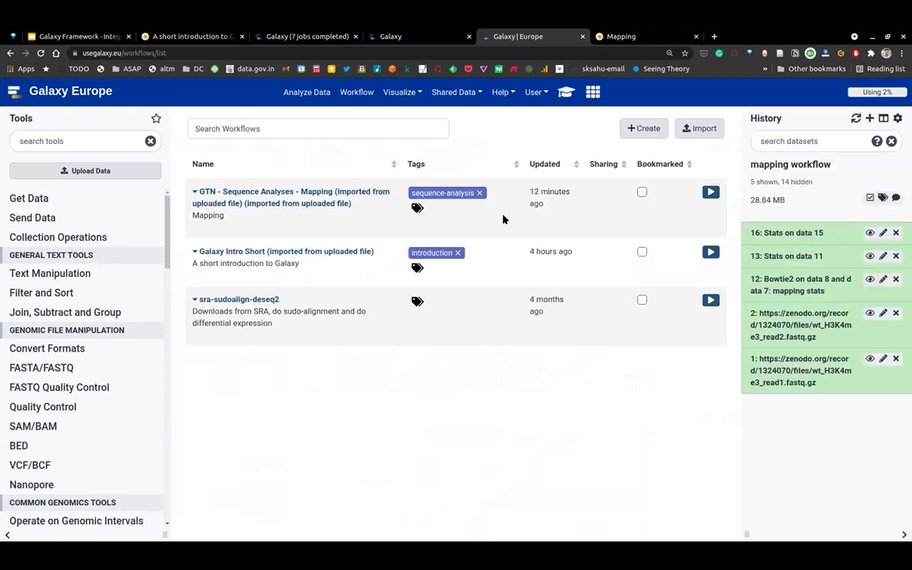
# Show the data upload dialog, dismiss it without adding files, and reopen the Mapping workflow's run form.
pyautogui.click(643, 129)
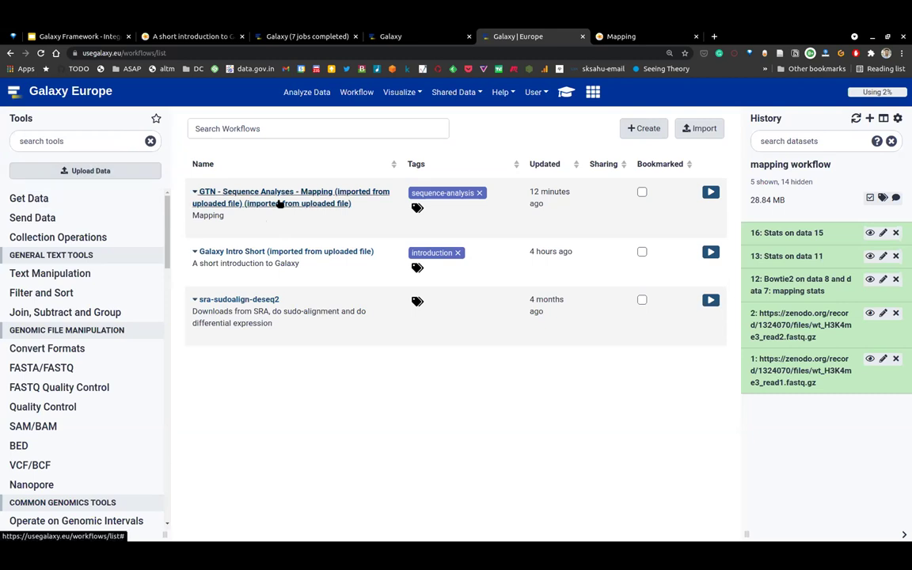
pyautogui.click(101, 172)
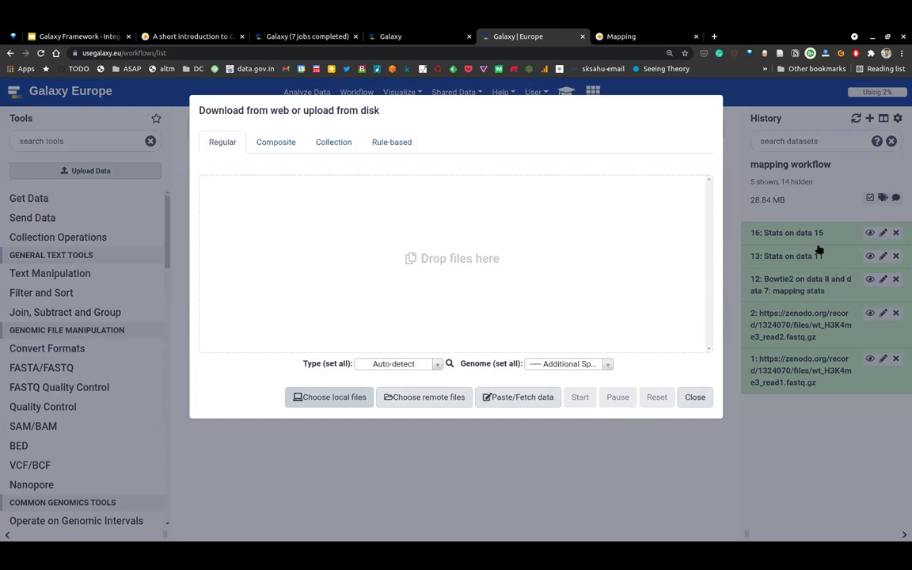
pyautogui.press('Escape')
pyautogui.click(709, 191)
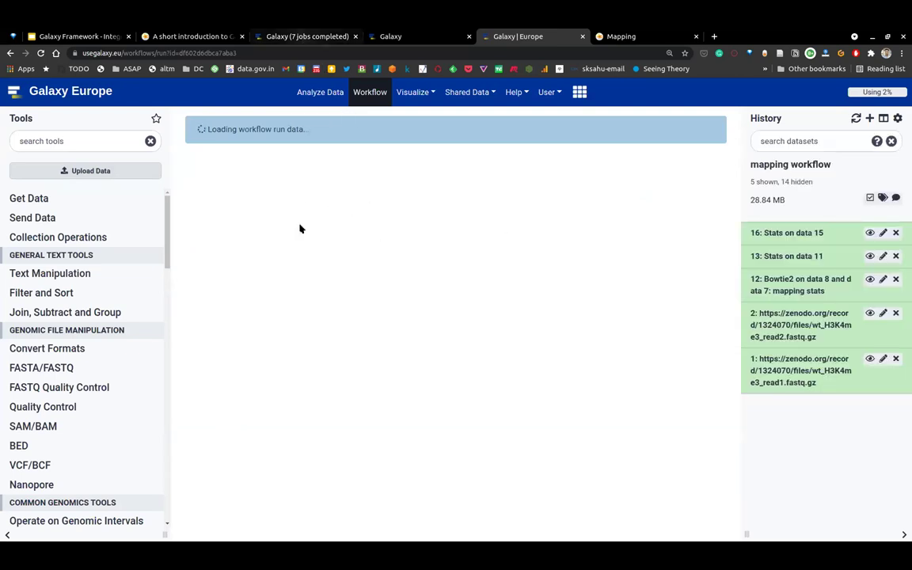
# Check the scheduled steps and completed jobs on the Mapping invocation page before returning to the earlier run form.
pyautogui.moveTo(299, 228); pyautogui.dragTo(482, 223)
pyautogui.moveTo(400, 215); pyautogui.dragTo(436, 214)
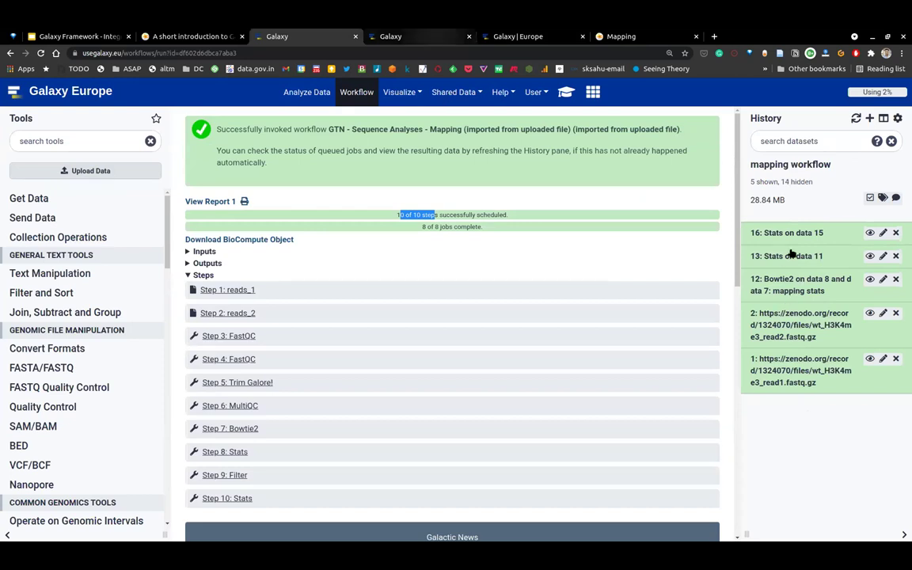
pyautogui.hotkey('ctrl', 'Tab')
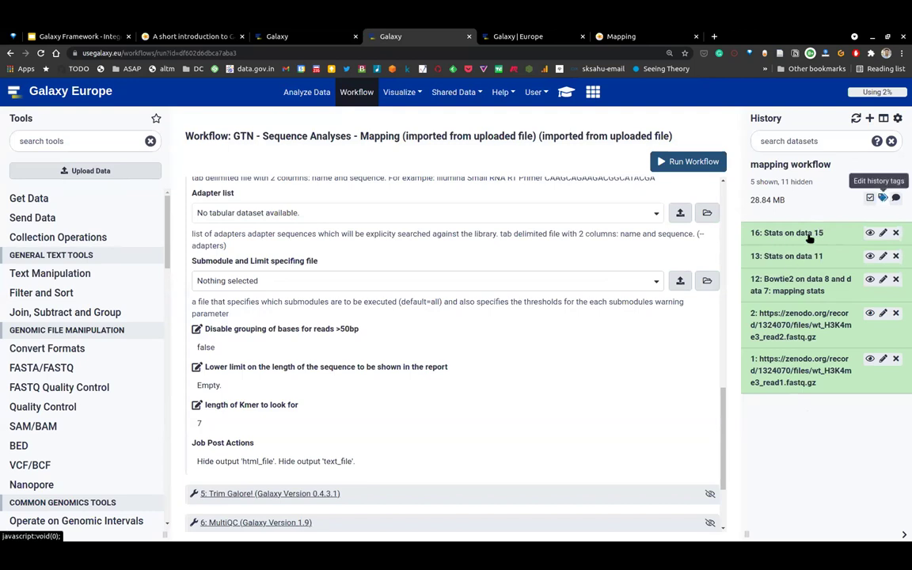
# Preview the history's multiple-dataset operations, and reveal its hidden datasets before hiding them again.
pyautogui.click(871, 198)
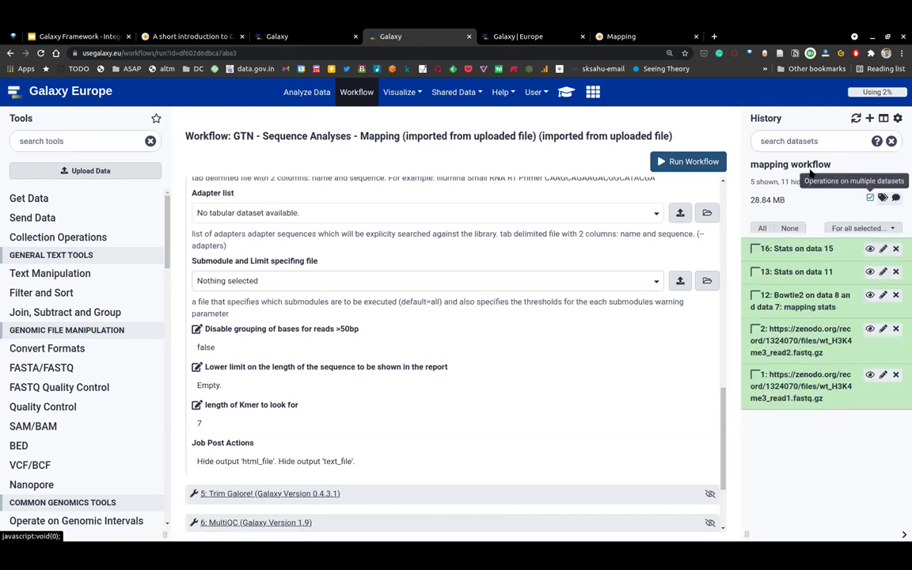
pyautogui.click(870, 198)
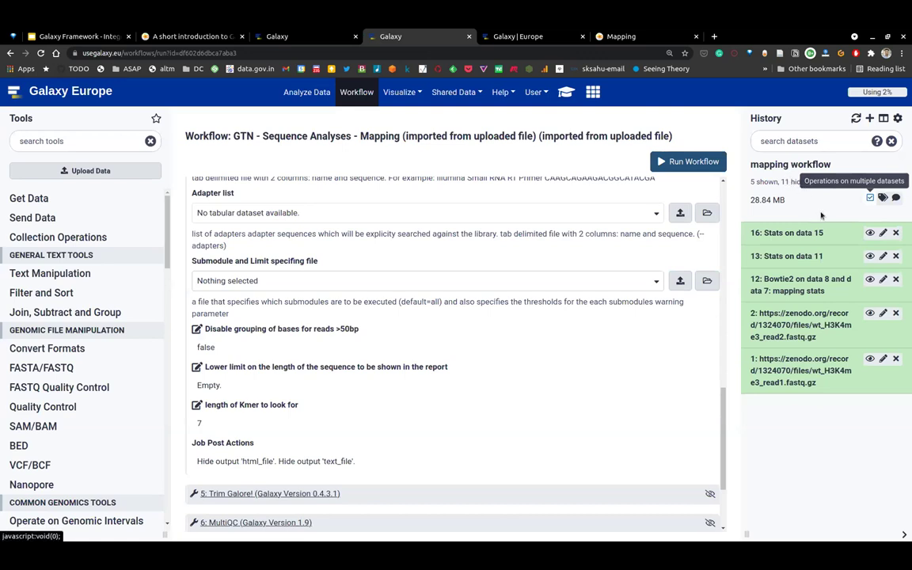
pyautogui.click(796, 183)
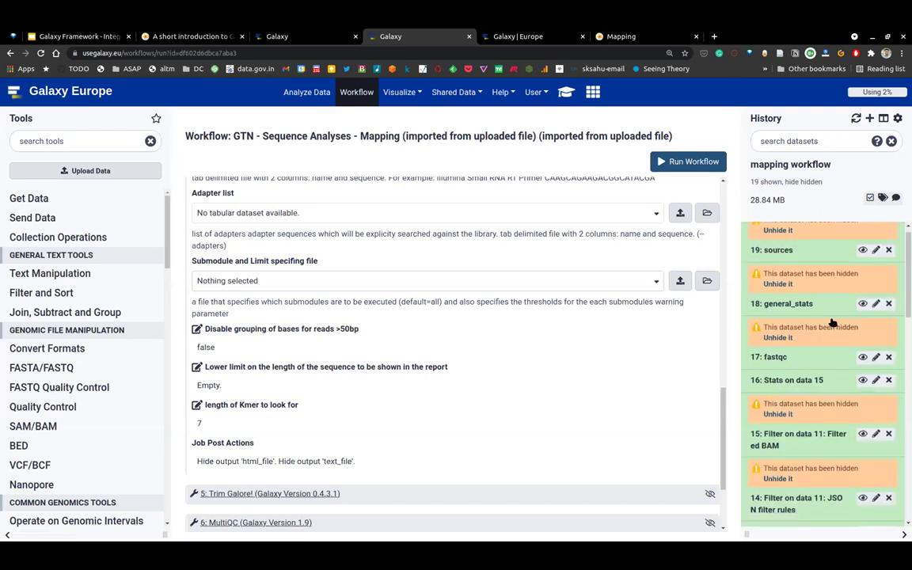
pyautogui.click(795, 182)
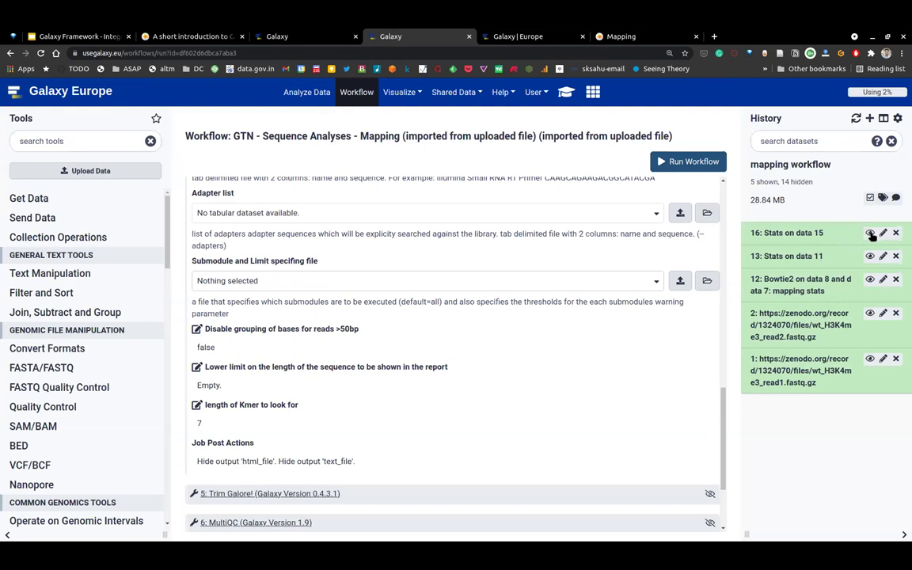
# View the contents of the Stats on data 15, Bowtie2 mapping stats and Stats on data 11 datasets, including the overall alignment rate.
pyautogui.click(870, 280)
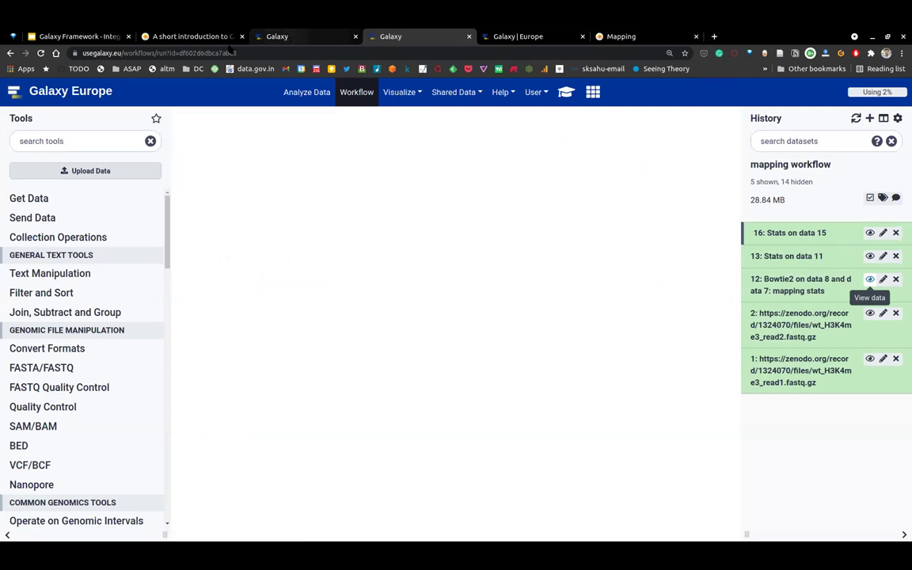
pyautogui.click(289, 36)
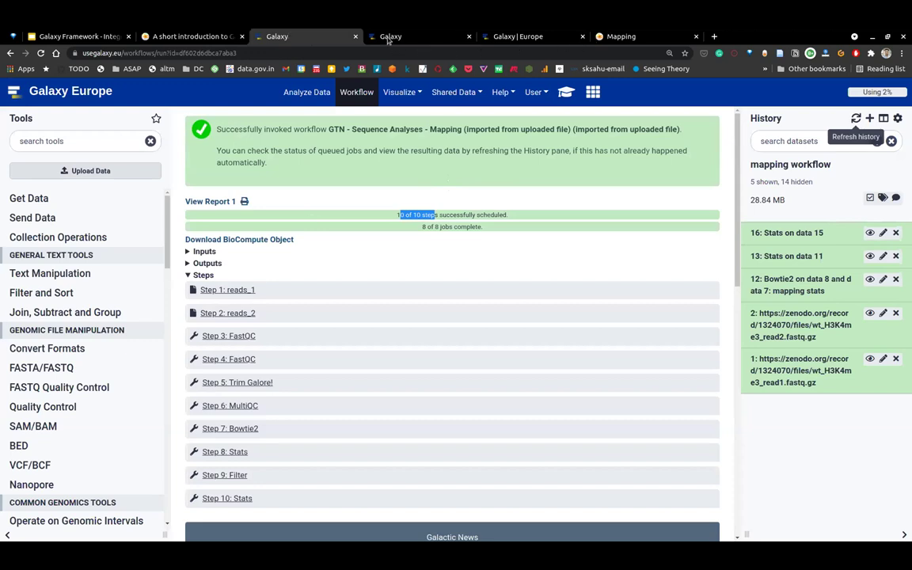
pyautogui.hotkey('ctrl', 'shift', 'Tab')
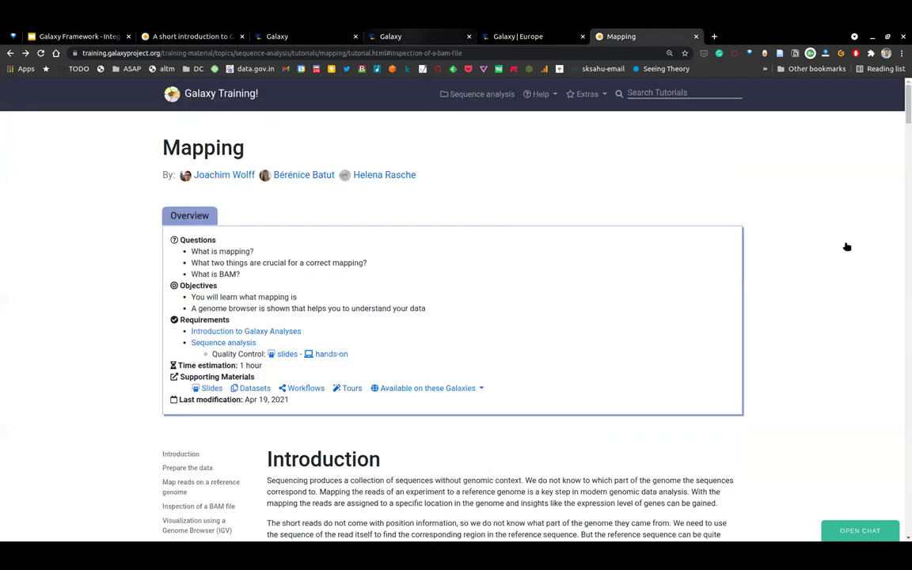
pyautogui.hotkey('ctrl', '5')
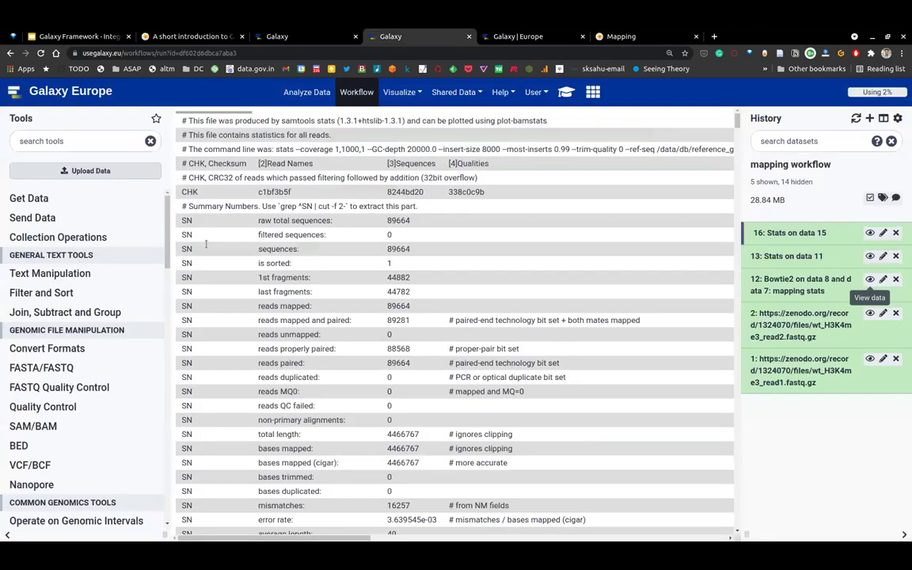
pyautogui.moveTo(176, 245); pyautogui.dragTo(236, 244)
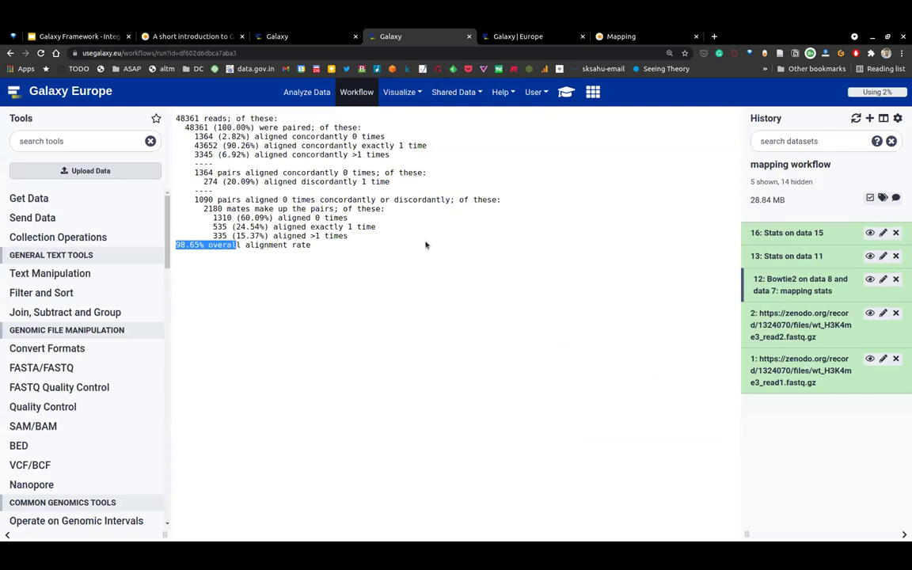
pyautogui.click(474, 235)
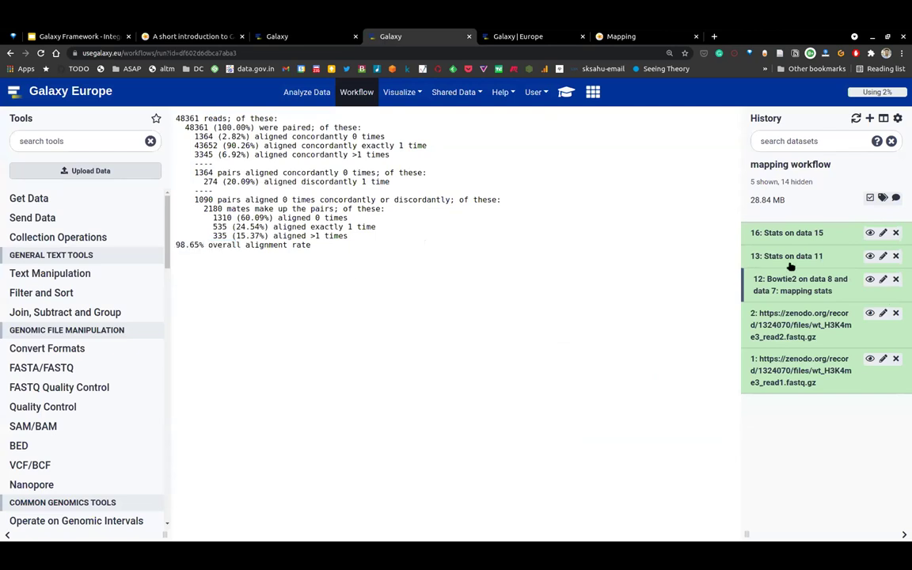
pyautogui.click(869, 257)
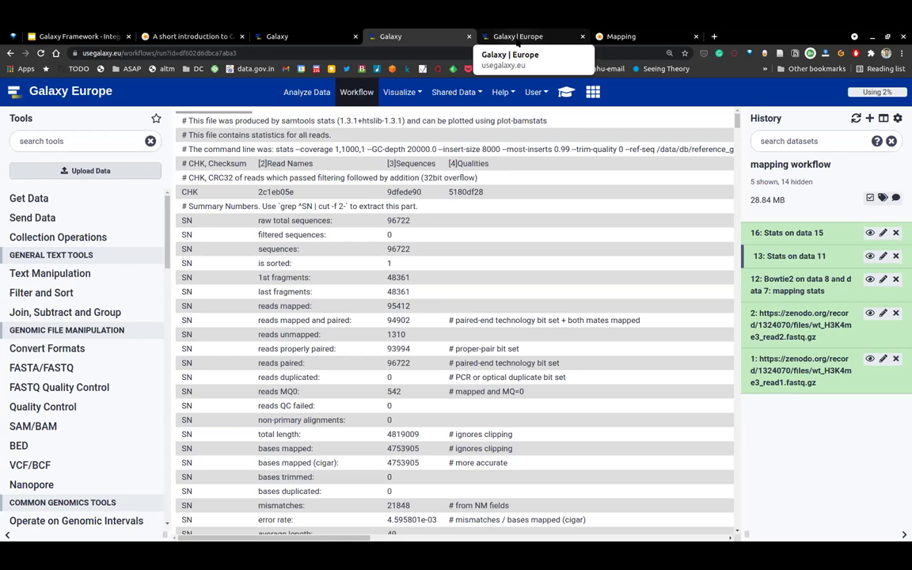
# Revisit the workflow's run form, open a blank browser tab and go back to the Mapping tutorial page.
pyautogui.click(516, 40)
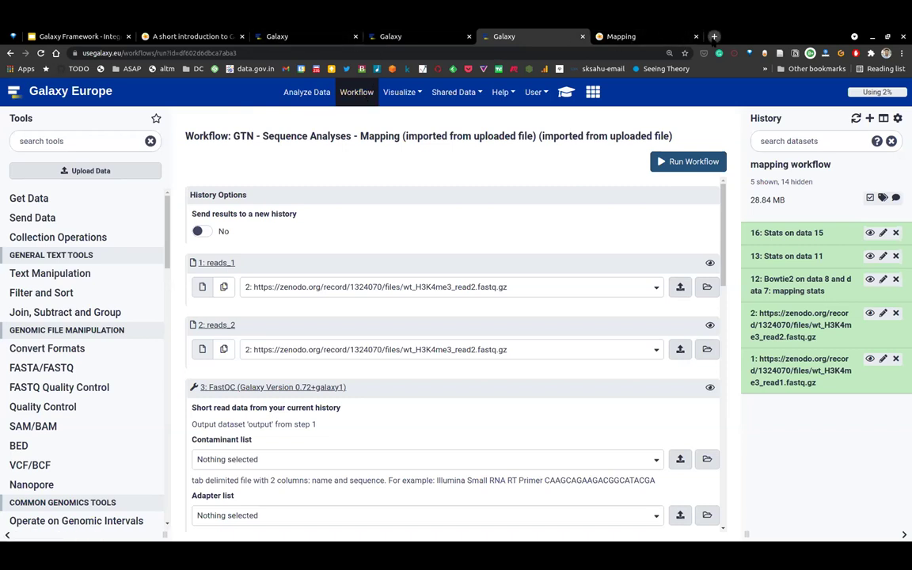
pyautogui.click(713, 36)
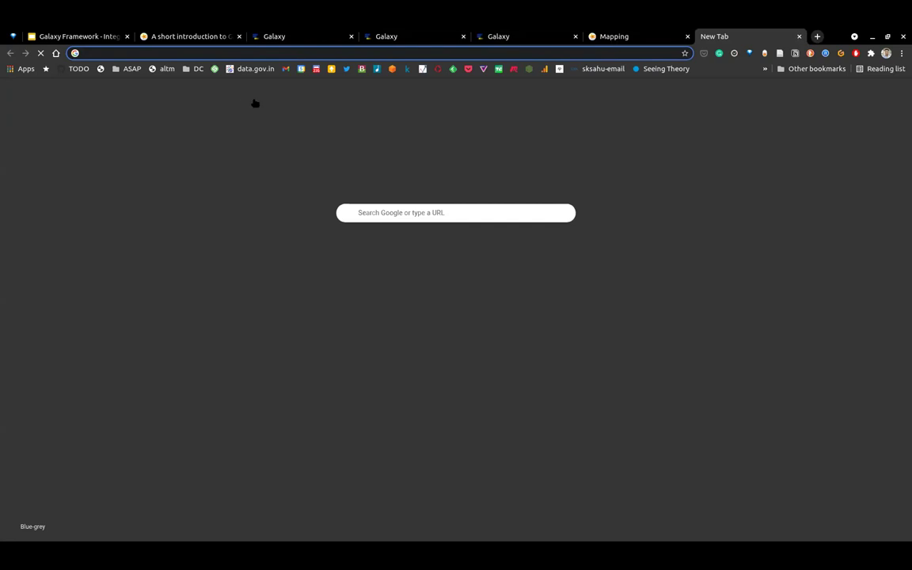
pyautogui.hotkey('ctrl', 'shift', 'Tab')
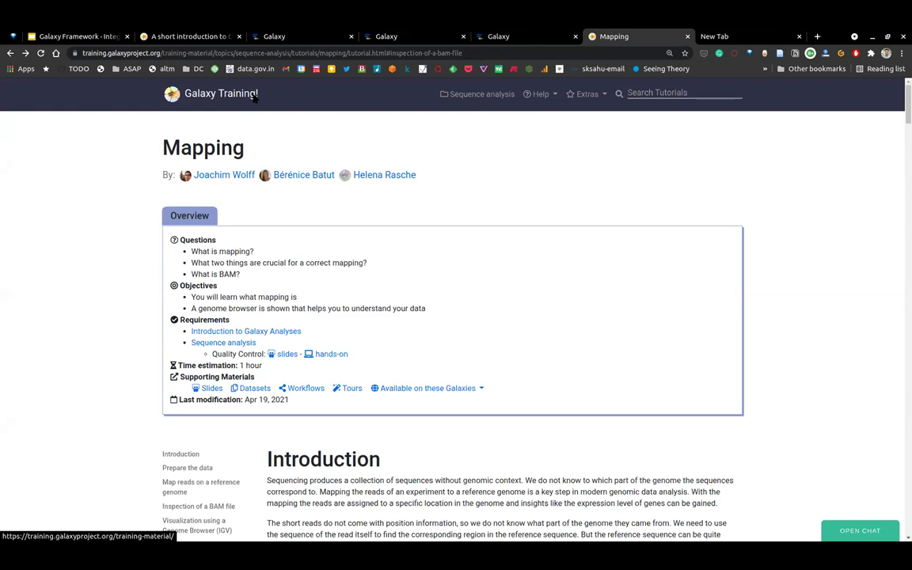
# Open the Galaxy Training home page in a separate tab and view the Transcriptomics topic's list of tutorials.
pyautogui.rightClick(254, 98)
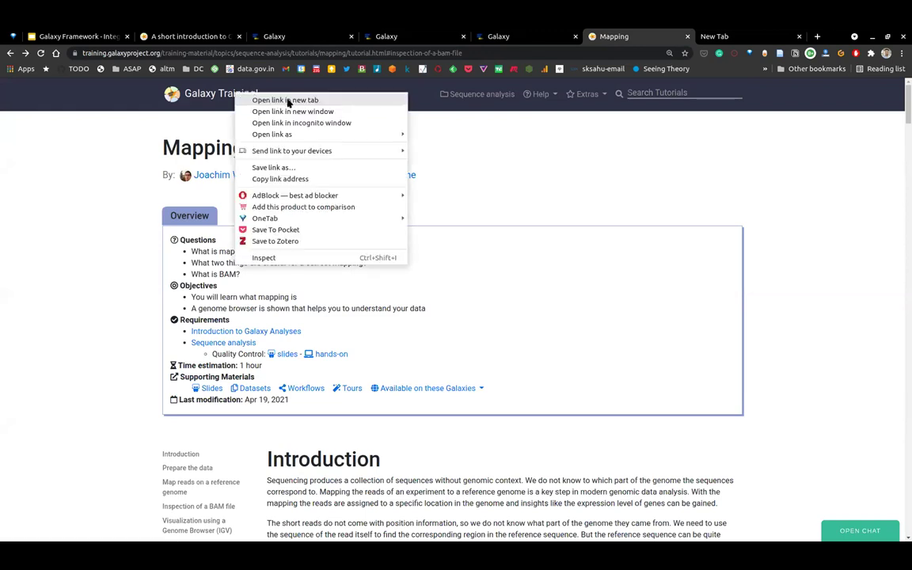
pyautogui.click(286, 101)
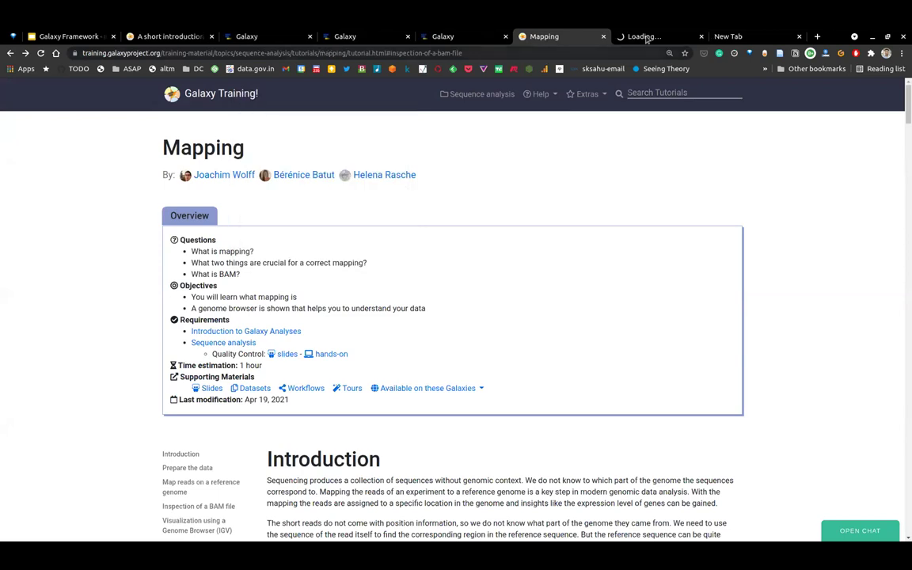
pyautogui.hotkey('ctrl', 'Tab')
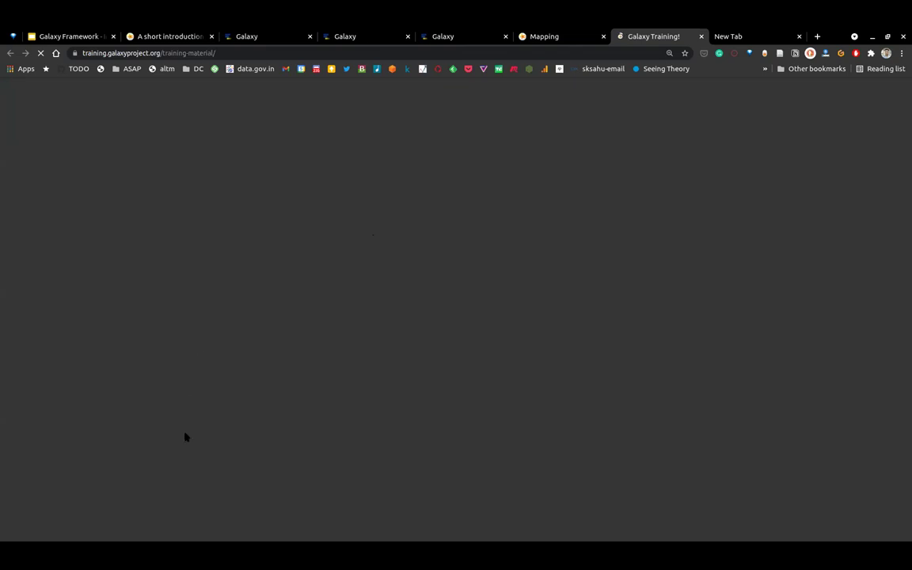
pyautogui.scroll(-1, 183, 434)
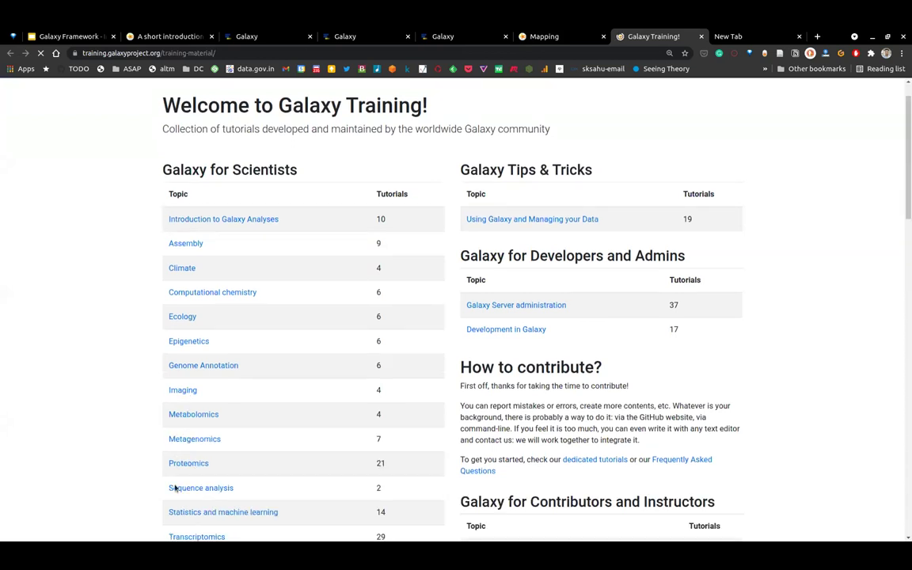
pyautogui.scroll(-1, 207, 492)
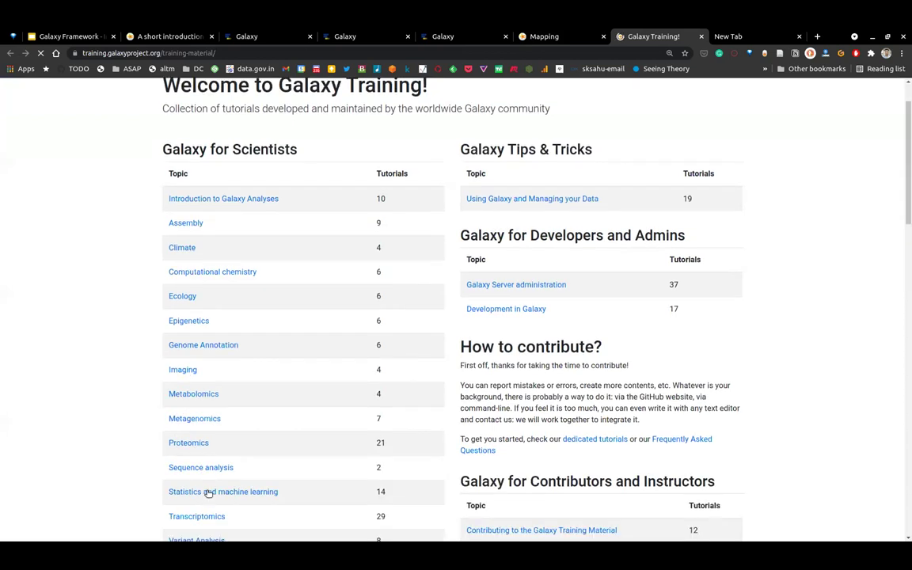
pyautogui.click(208, 492)
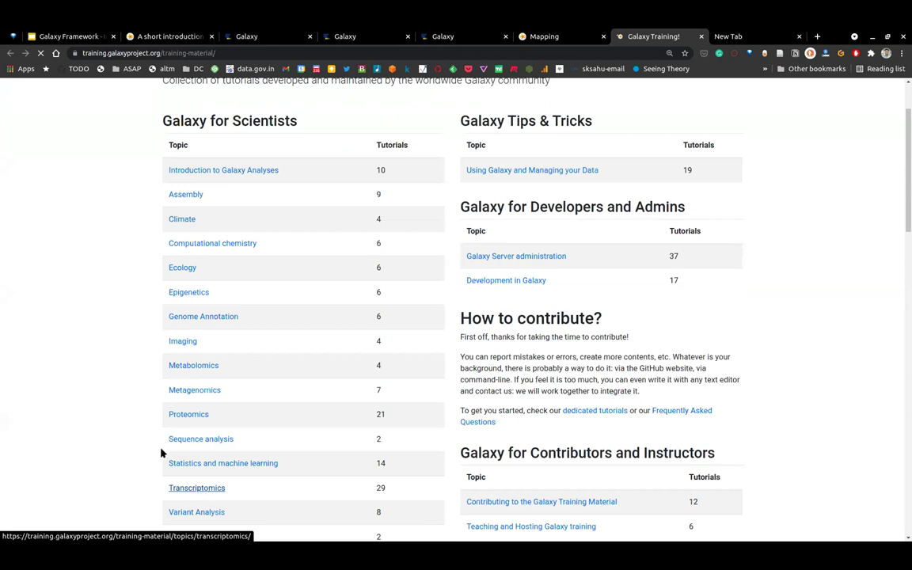
pyautogui.click(200, 490)
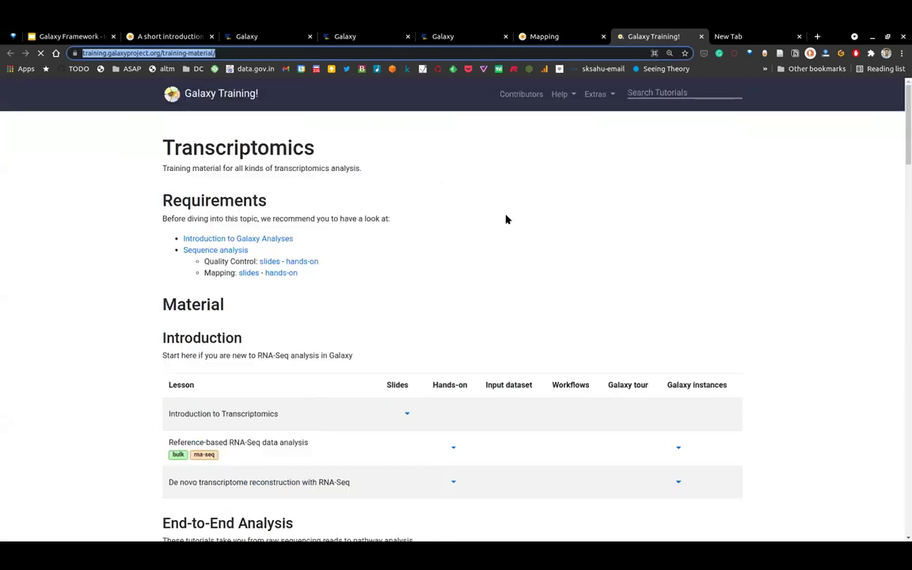
pyautogui.scroll(-1, 508, 219)
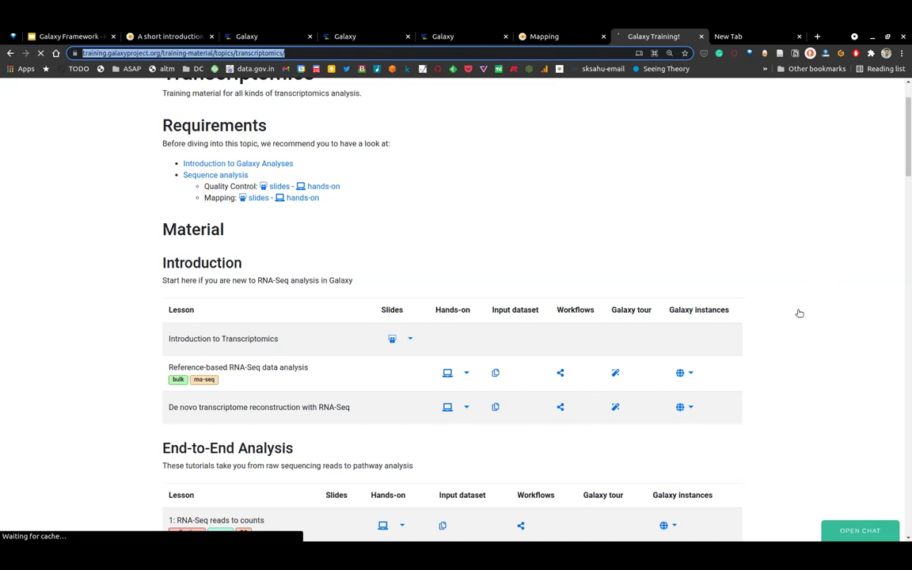
# Return to the Mapping tutorial and look through its Prepare the data and Map reads on a reference genome sections.
pyautogui.hotkey('ctrl', '6')
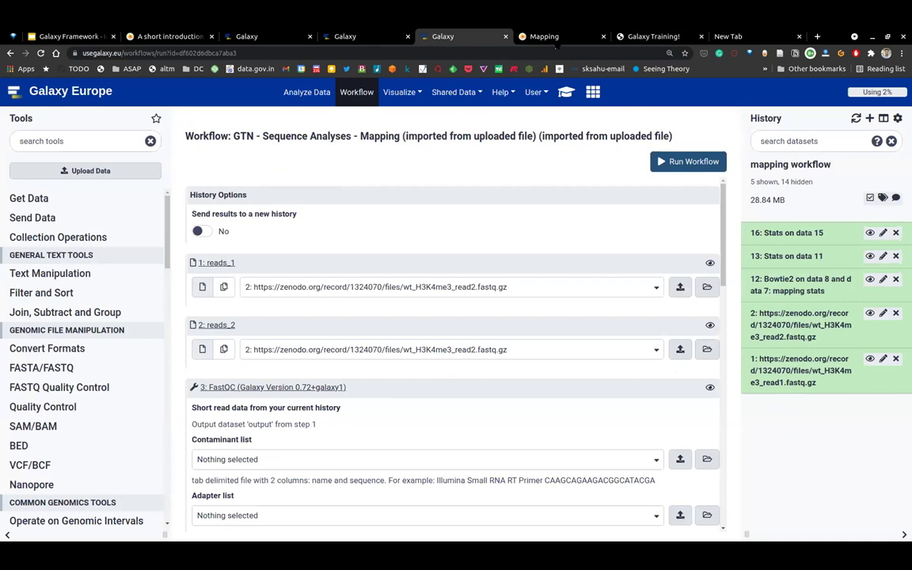
pyautogui.hotkey('ctrl', 'Tab')
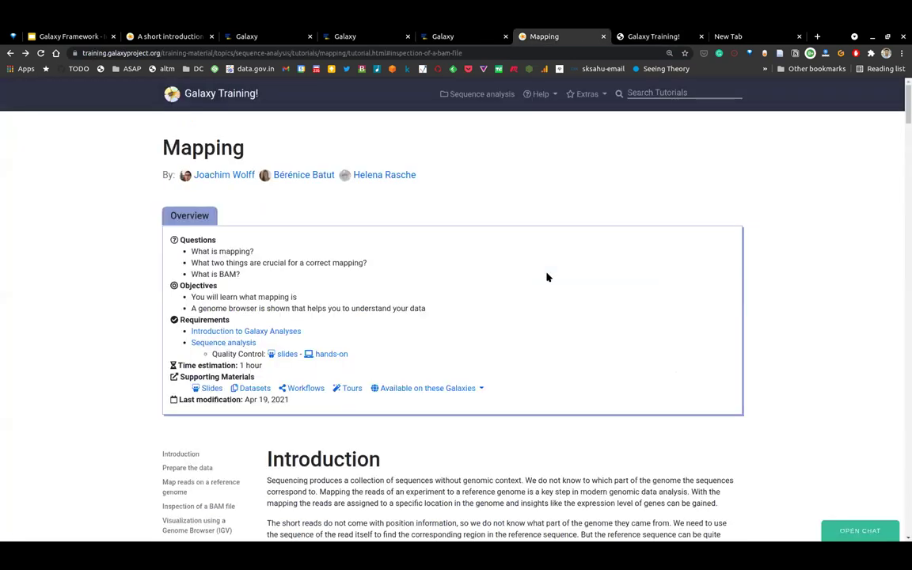
pyautogui.scroll(-5, 546, 277)
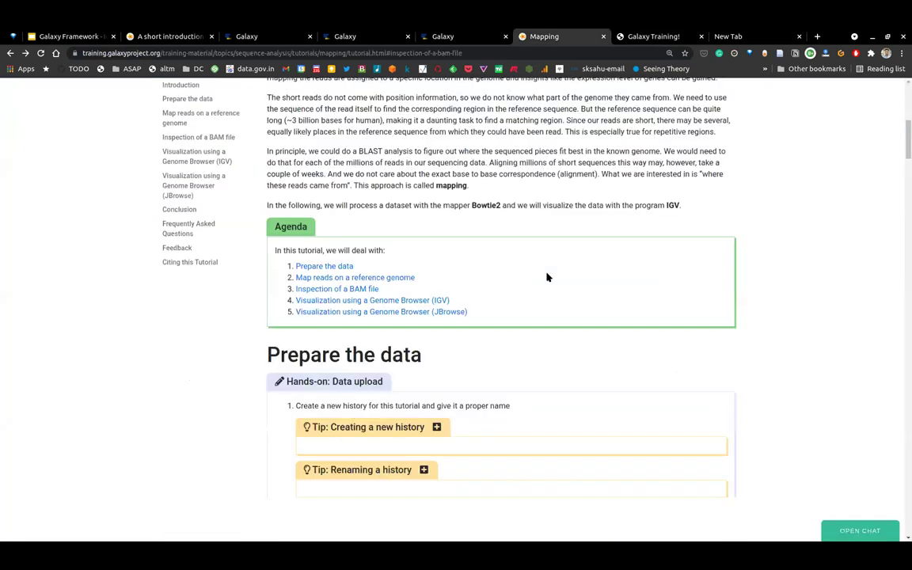
pyautogui.scroll(-8, 87, 242)
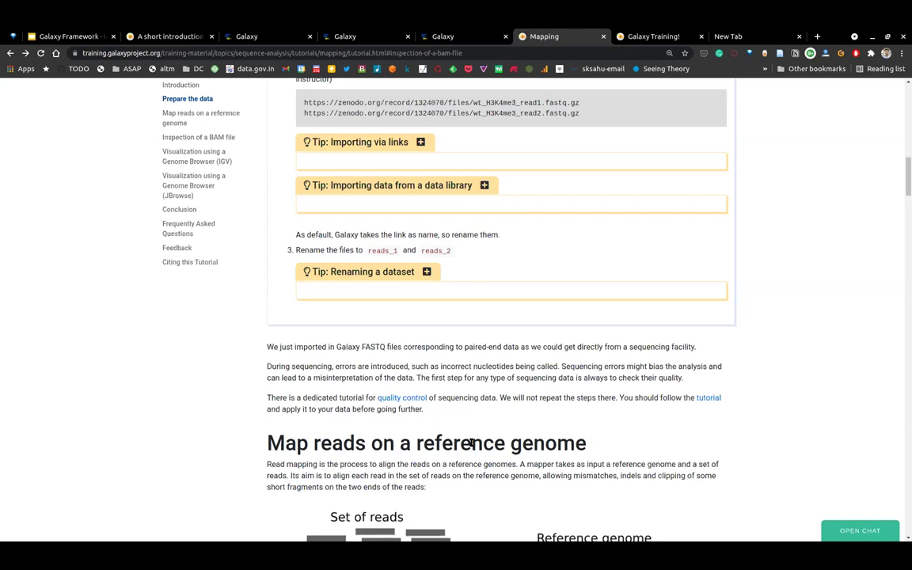
pyautogui.scroll(-5, 471, 443)
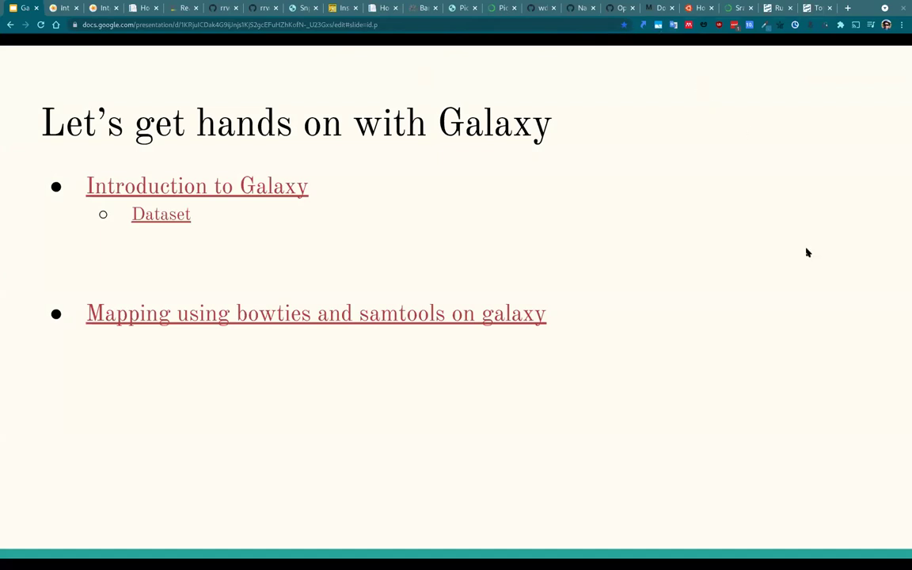
# Open the list of workflow files from the Mapping tutorial's supporting materials.
pyautogui.press('Right')
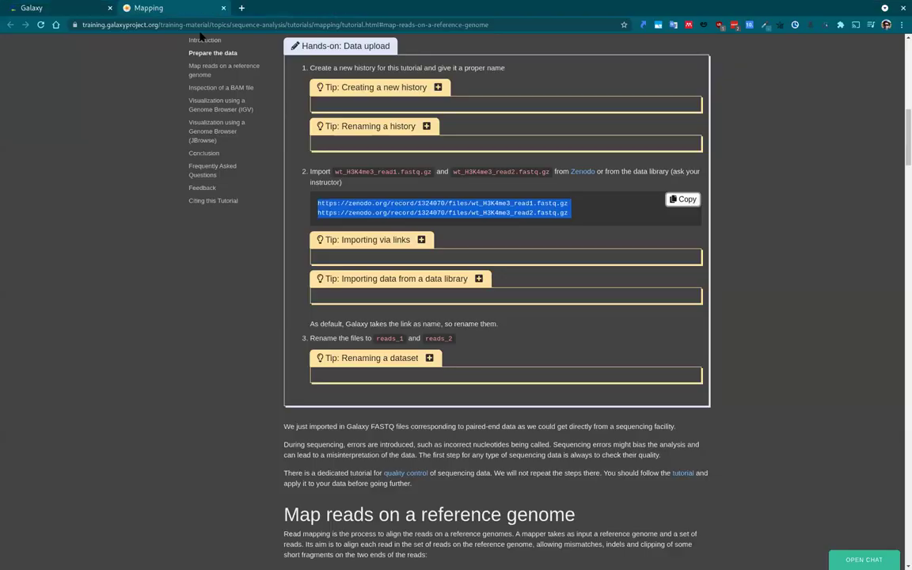
pyautogui.scroll(8, 181, 319)
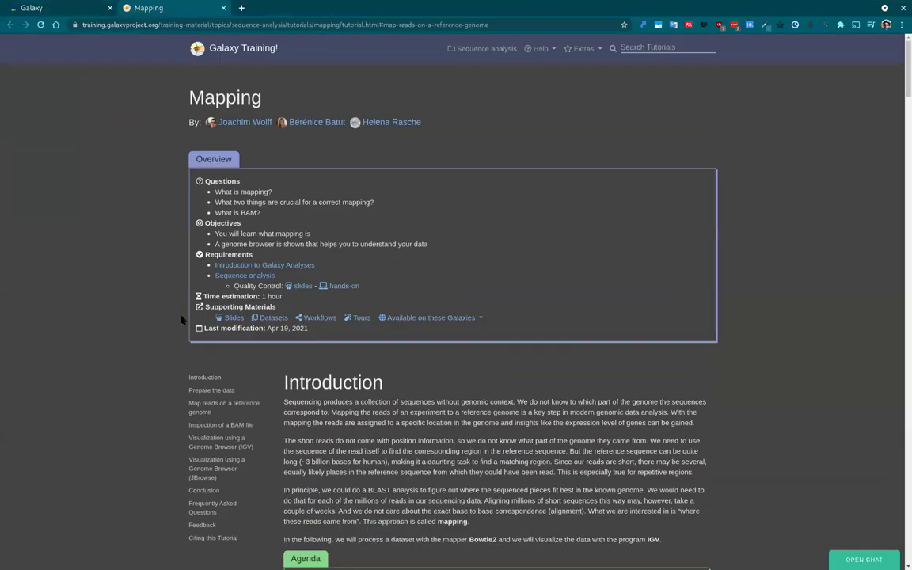
pyautogui.click(317, 319)
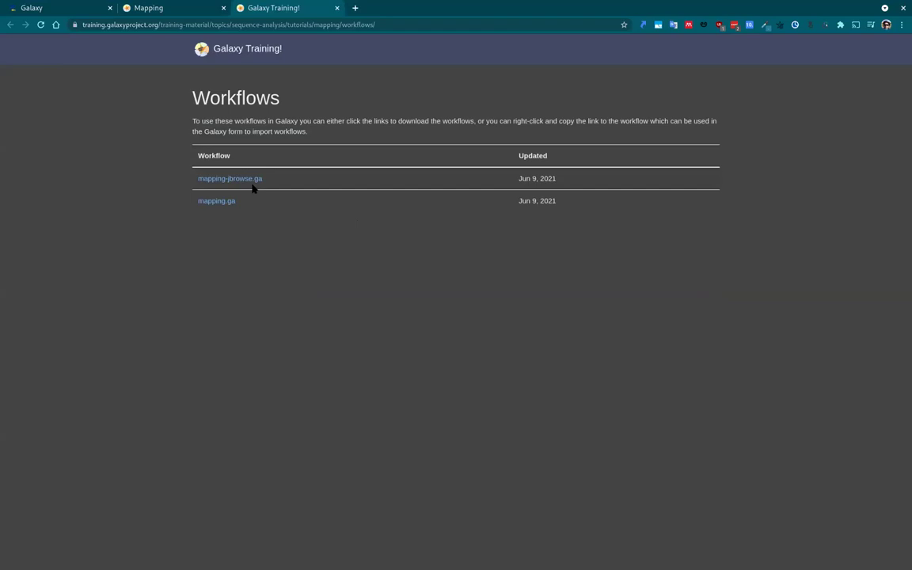
# Go through the Mapping tutorial to the end of its JBrowse section and expand the solution about the SNP track and read colours.
pyautogui.click(173, 9)
pyautogui.scroll(-15, 520, 408)
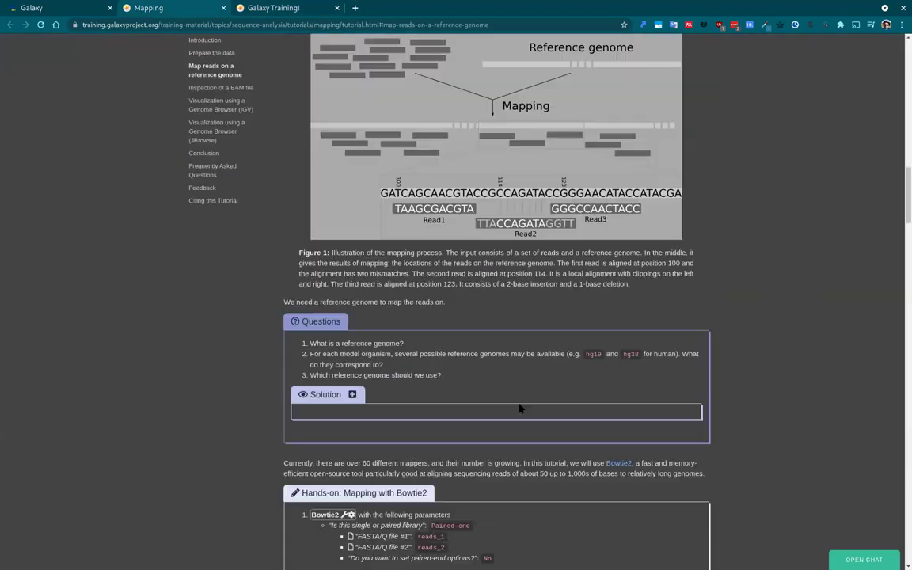
pyautogui.scroll(-20, 520, 408)
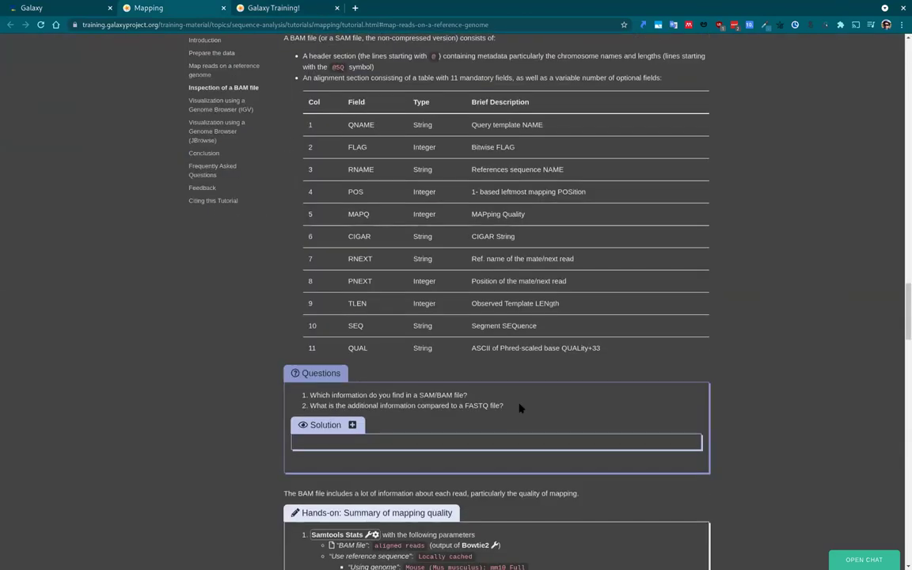
pyautogui.scroll(-5, 520, 409)
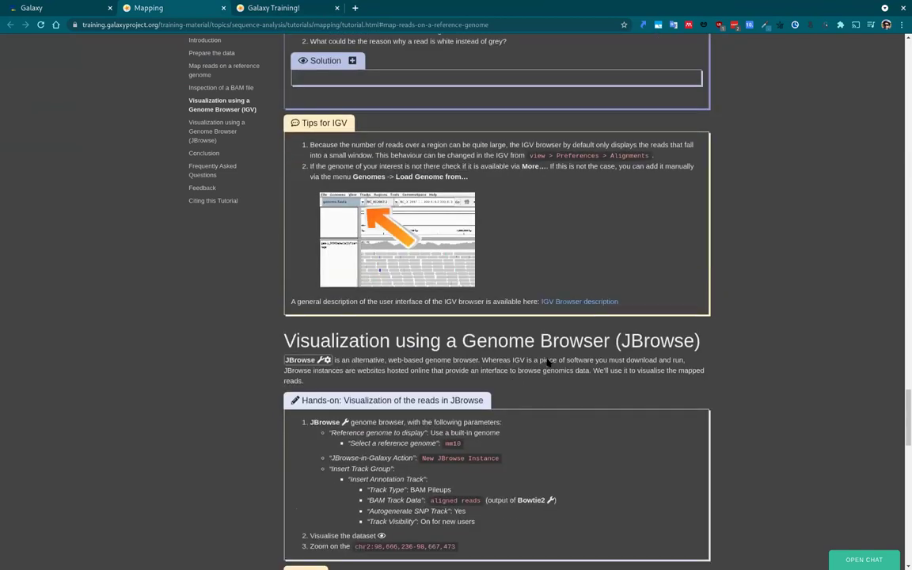
pyautogui.scroll(-2, 491, 321)
pyautogui.scroll(-2, 496, 369)
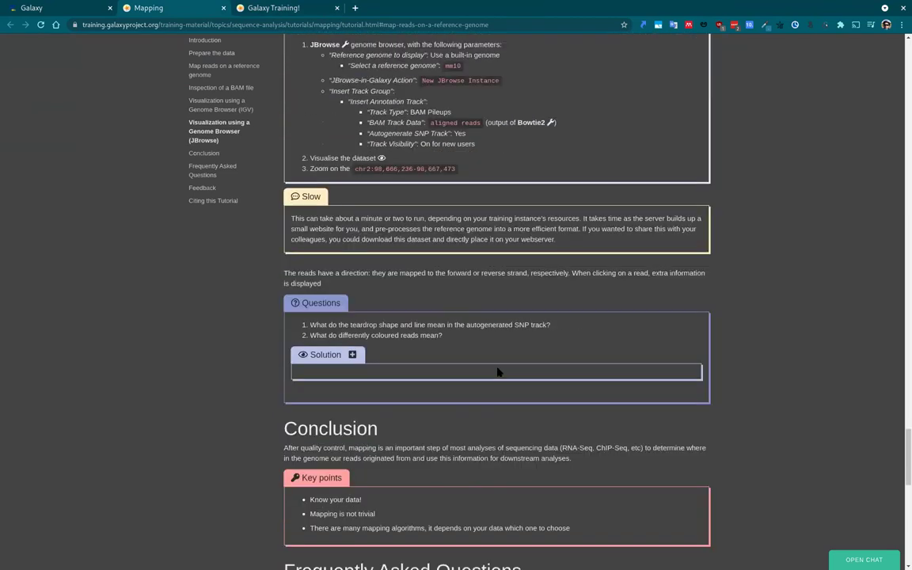
pyautogui.click(353, 358)
pyautogui.scroll(-2, 535, 372)
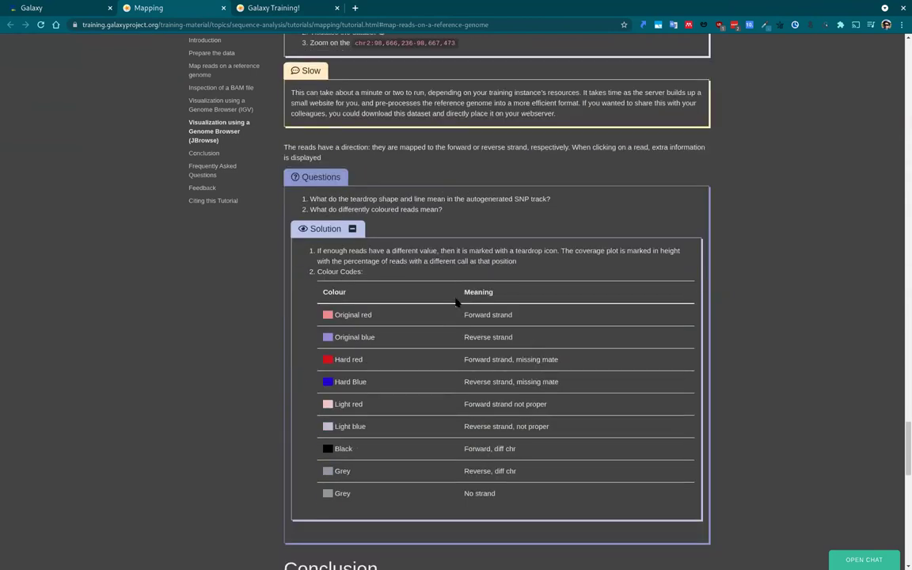
# Compare the tutorial's JBrowse visualization instructions with the mapping-jbrowse.ga and mapping.ga workflow list, returning to the colour code table.
pyautogui.scroll(2, 456, 301)
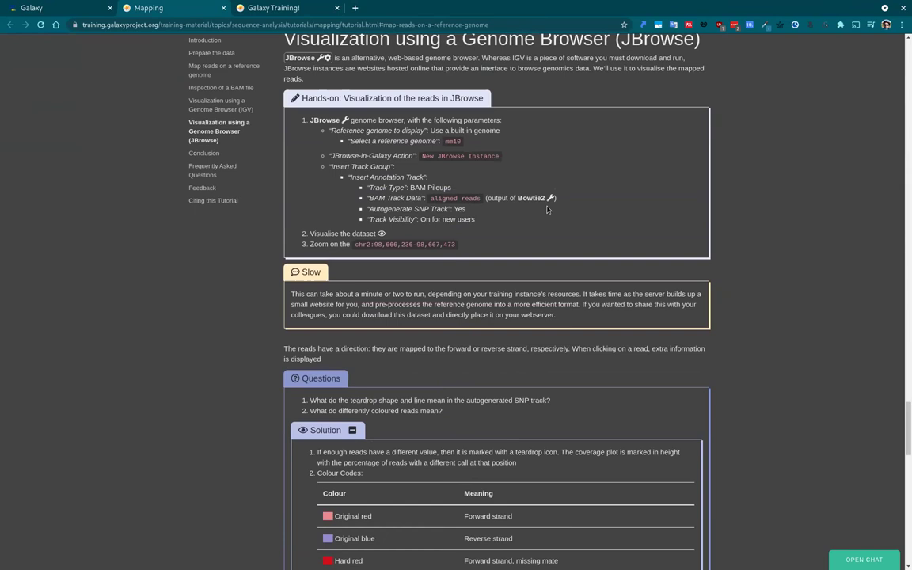
pyautogui.scroll(1, 475, 285)
pyautogui.scroll(2, 575, 230)
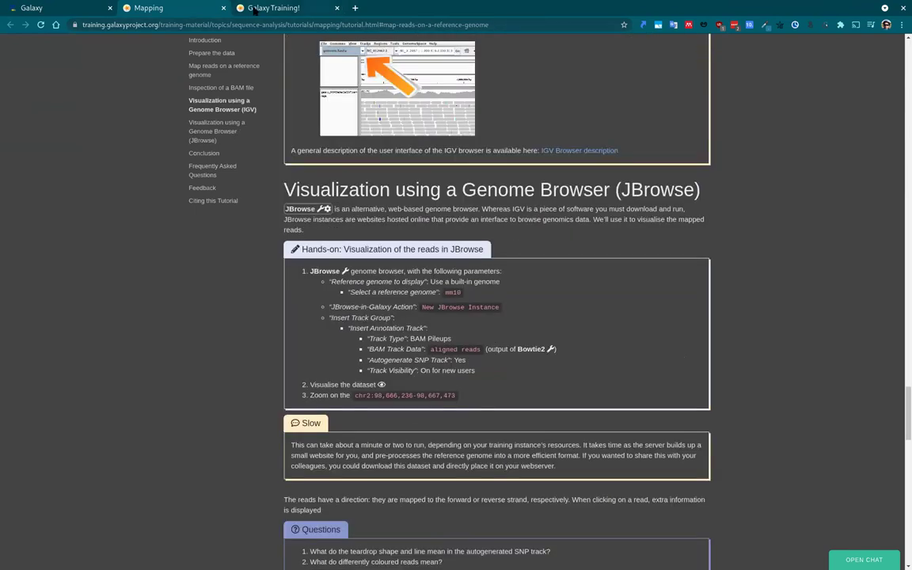
pyautogui.hotkey('ctrl', 'Tab')
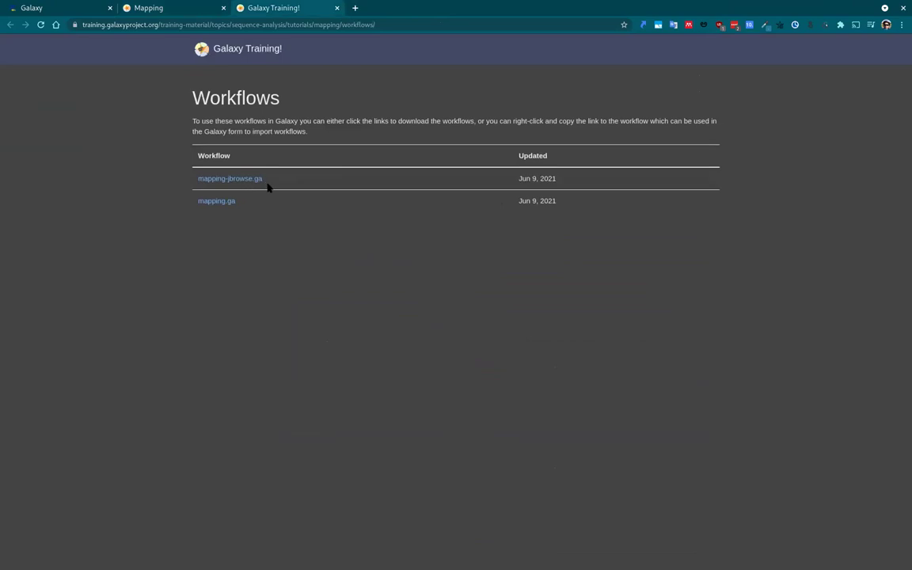
pyautogui.click(181, 7)
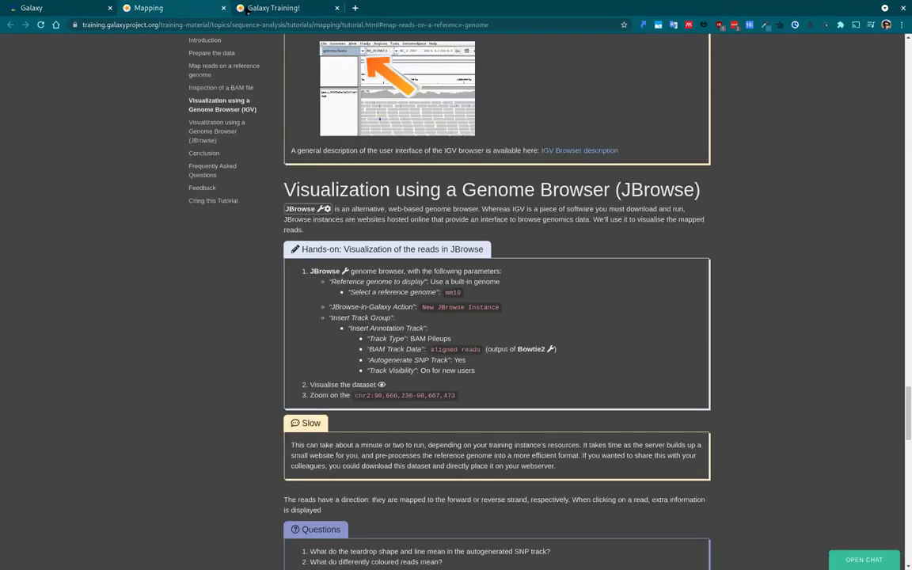
pyautogui.hotkey('ctrl', 'Tab')
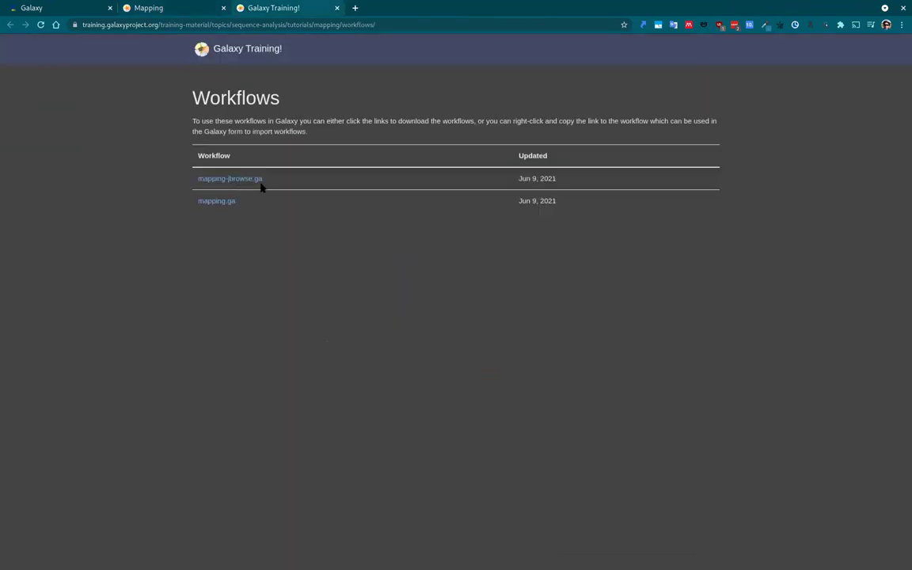
pyautogui.click(168, 11)
pyautogui.scroll(-5, 541, 425)
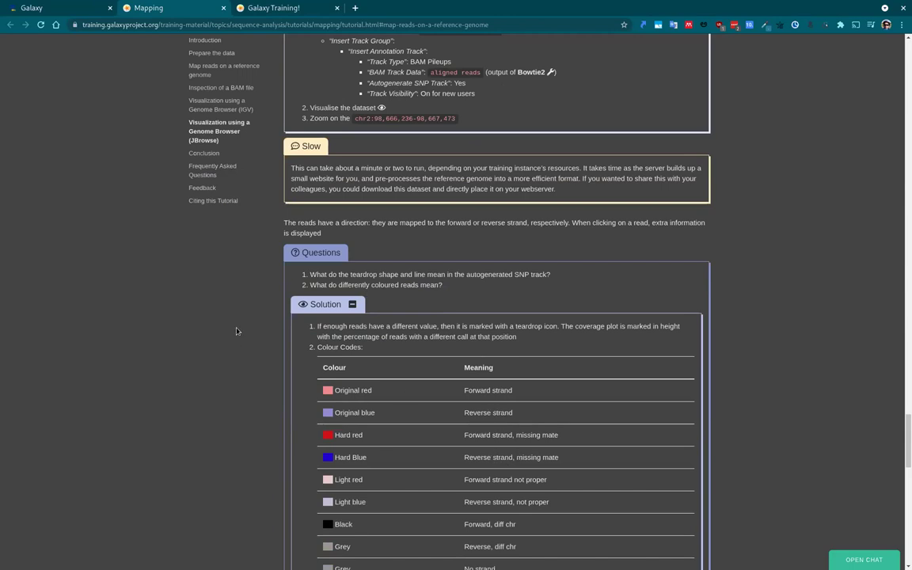
pyautogui.scroll(-1, 236, 330)
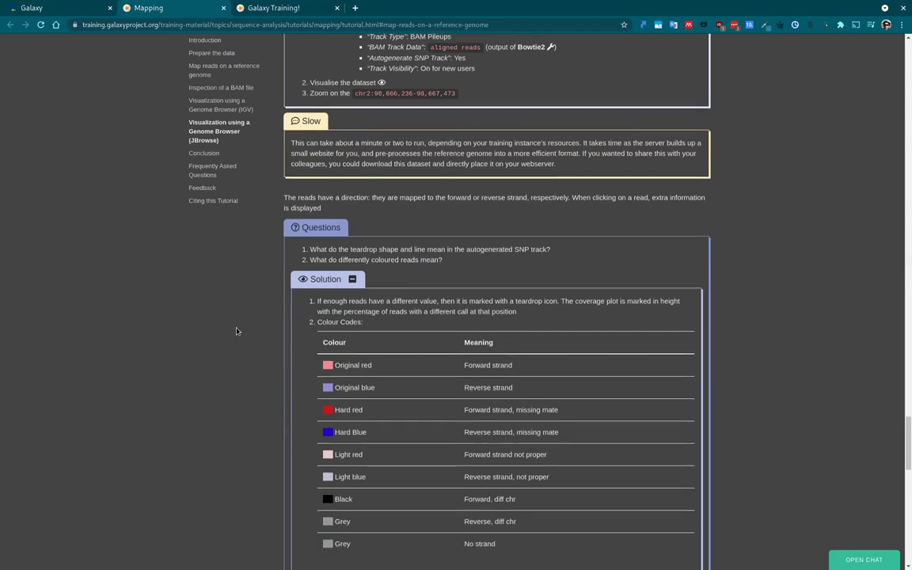
# Switch to Galaxy Europe, open its published workflows in a separate tab and browse the list to its end.
pyautogui.click(79, 7)
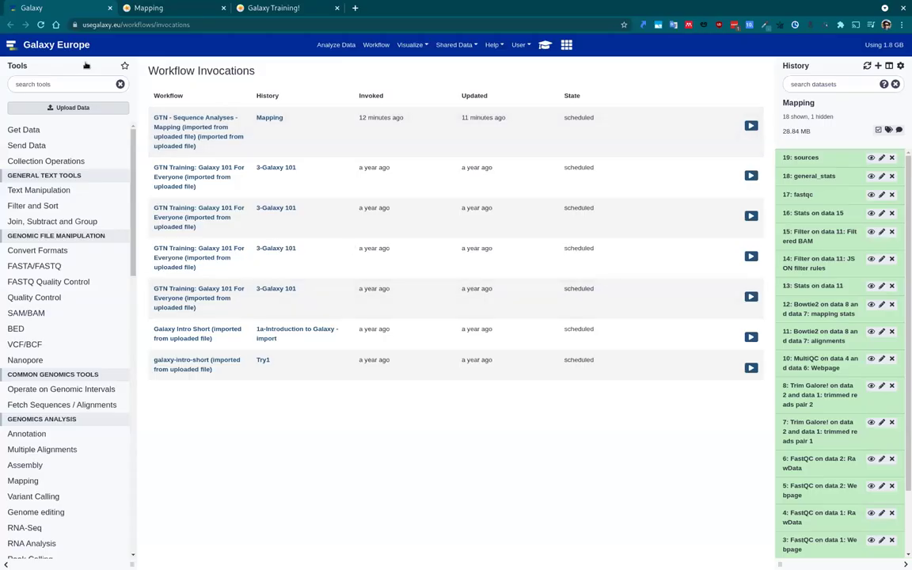
pyautogui.click(55, 46)
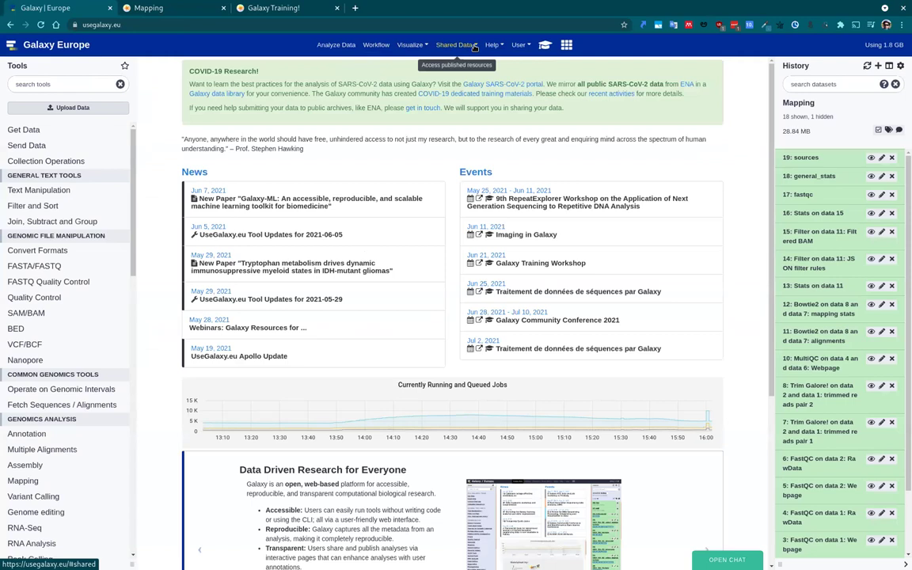
pyautogui.click(455, 45)
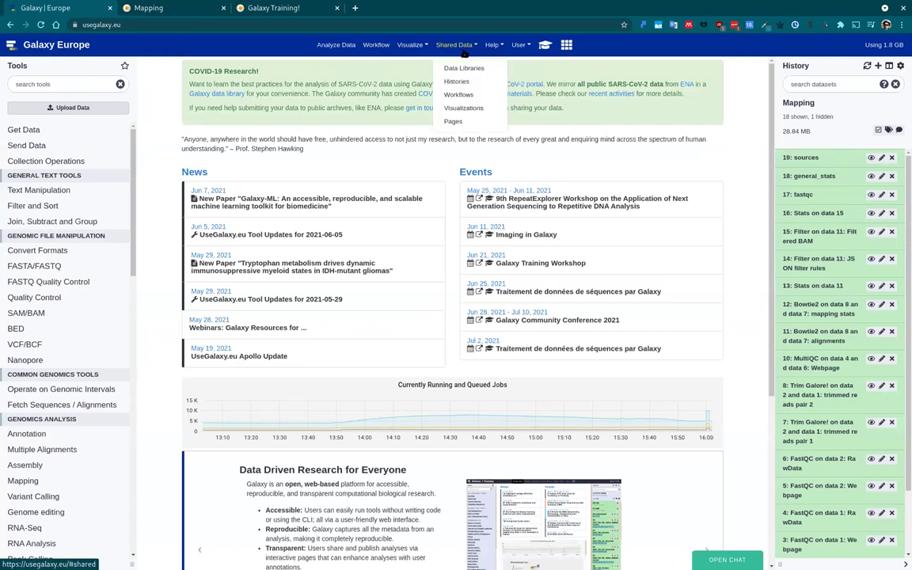
pyautogui.middleClick(446, 95)
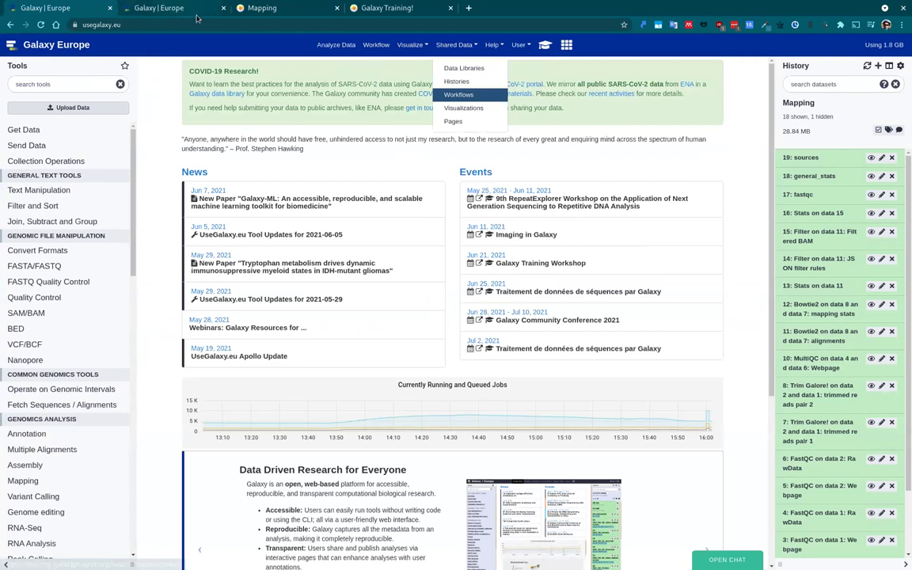
pyautogui.click(182, 8)
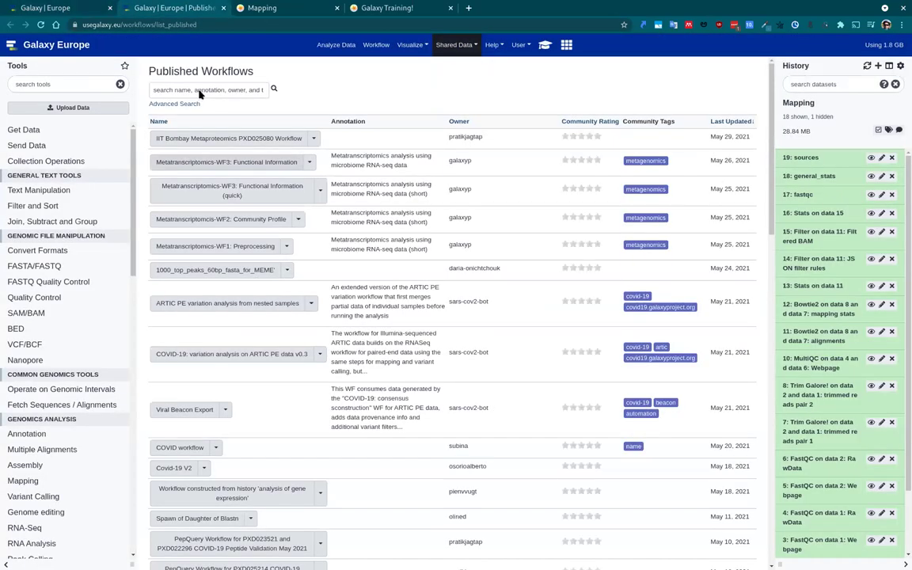
pyautogui.scroll(-20, 301, 360)
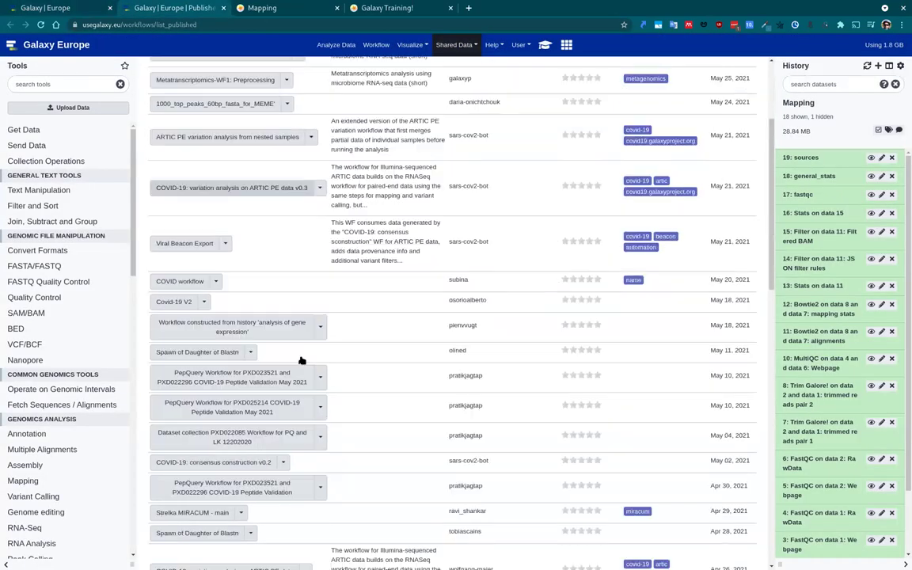
pyautogui.scroll(-1, 301, 360)
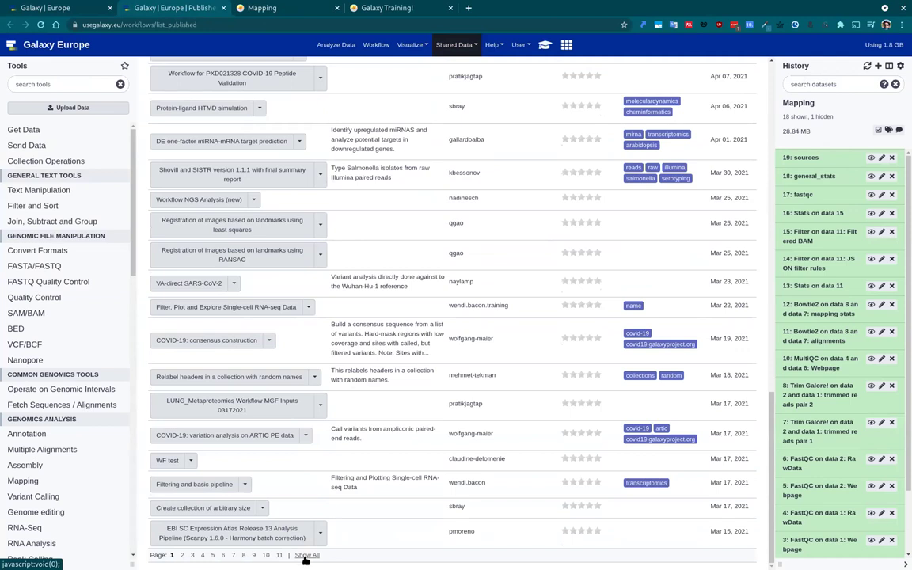
# Search the published workflows for cheminformatics and restrict the list to the cheminformatics community tag.
pyautogui.click(276, 556)
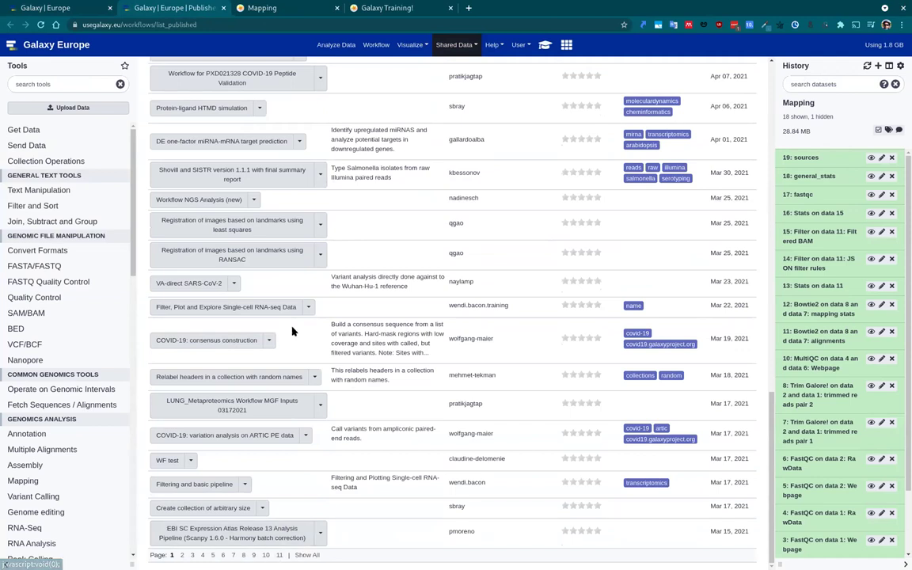
pyautogui.click(201, 91)
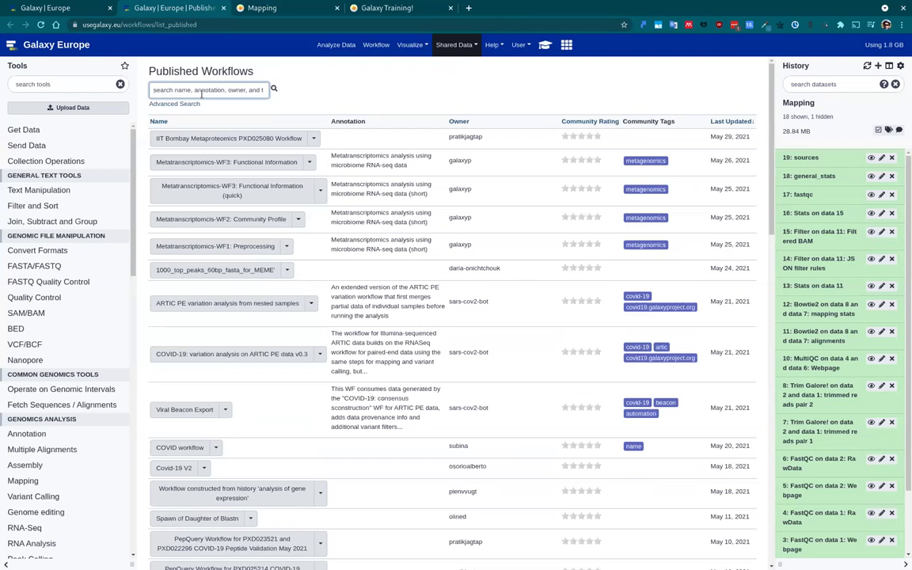
pyautogui.write('cheminformatics')
pyautogui.press('Return')
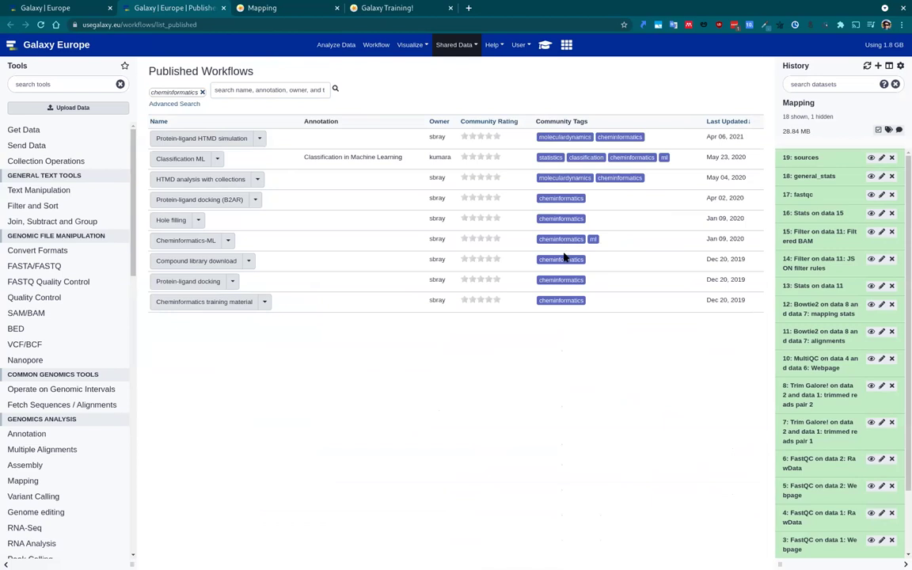
pyautogui.click(560, 200)
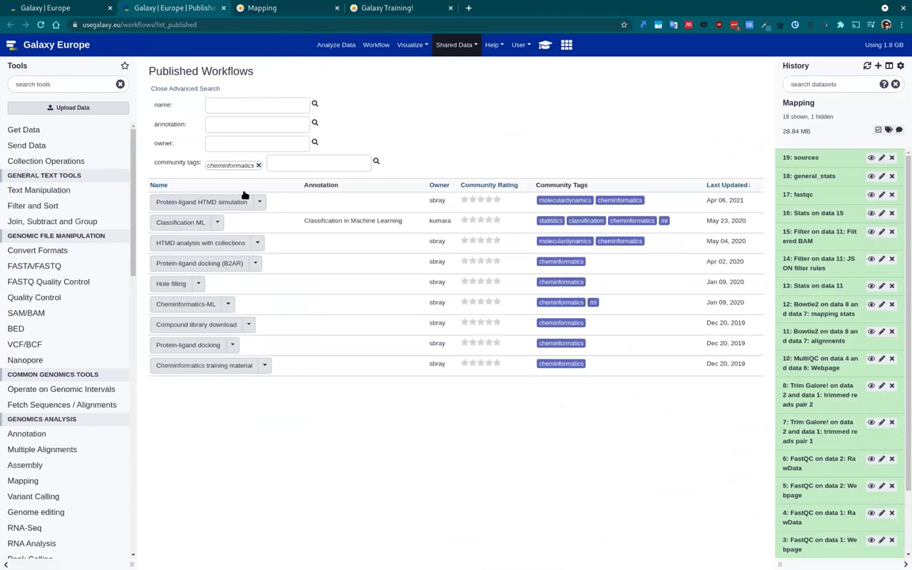
# Clear the community tag filter, import the Protein-ligand HTMD simulation workflow and open it in the personal workflow list.
pyautogui.click(258, 166)
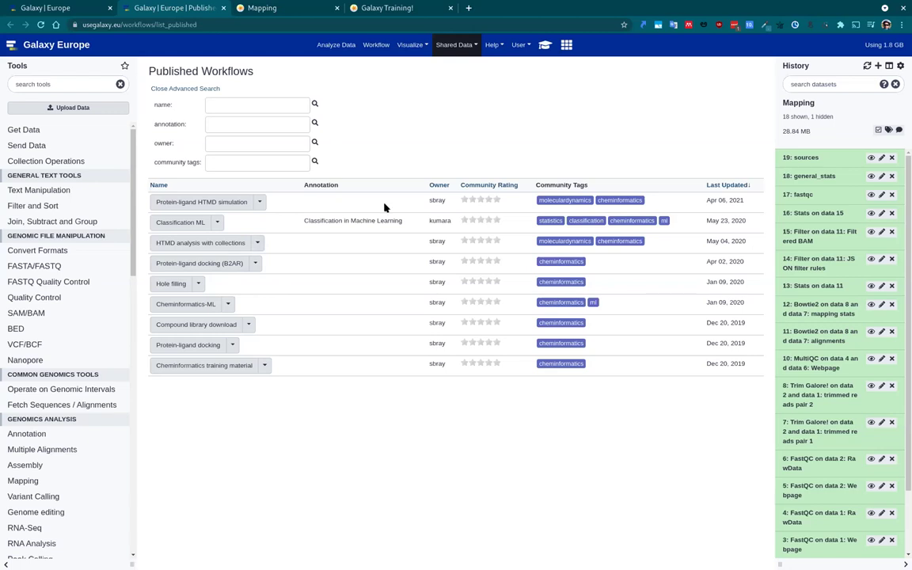
pyautogui.click(259, 202)
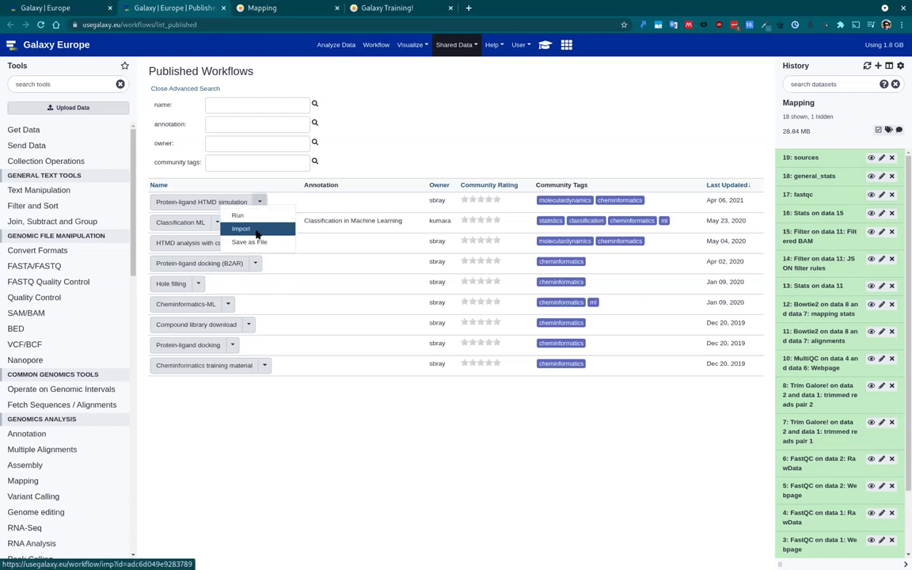
pyautogui.click(255, 229)
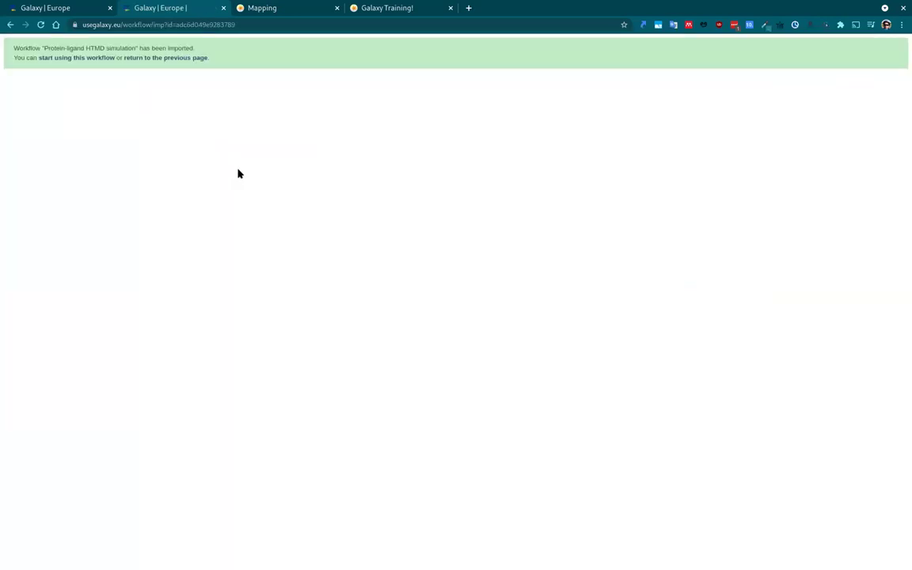
pyautogui.click(90, 61)
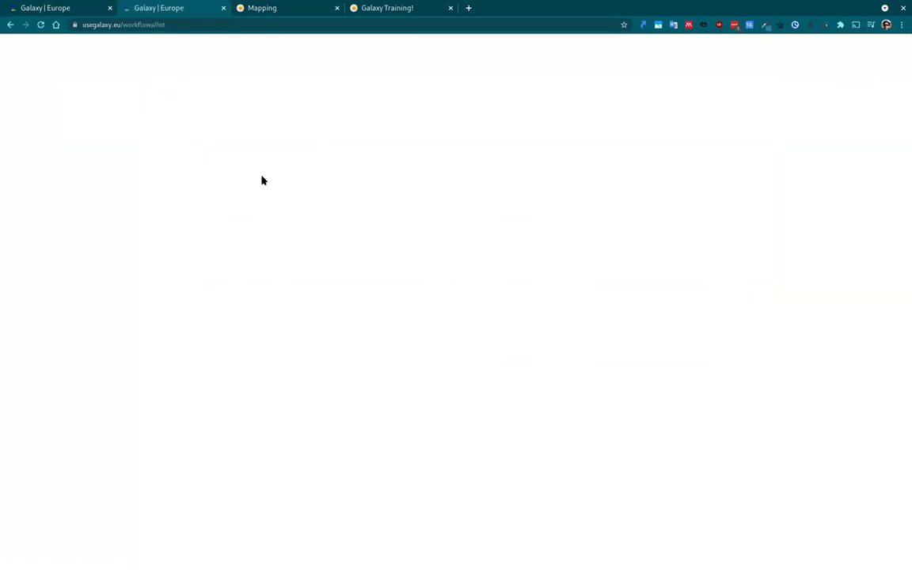
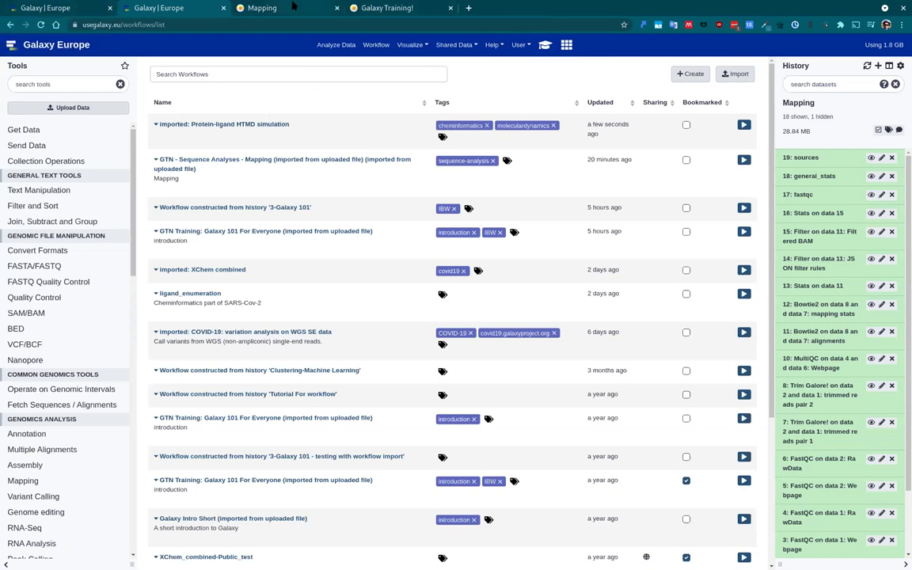
# Switch to the Mapping tutorial and review its overview at the start and the recommended follow-up trainings at its end.
pyautogui.click(262, 7)
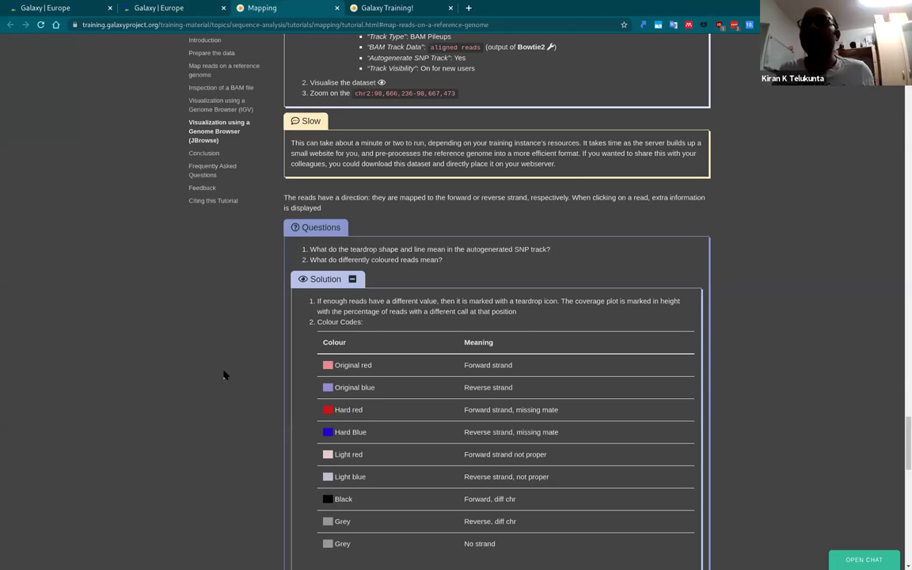
pyautogui.press('Home')
pyautogui.scroll(-2, 423, 139)
pyautogui.scroll(2, 424, 140)
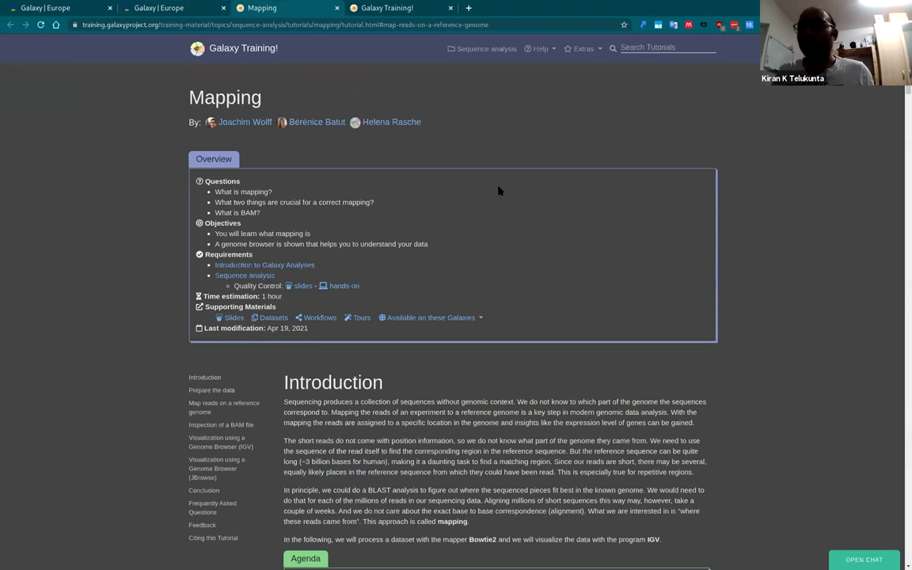
pyautogui.press('End')
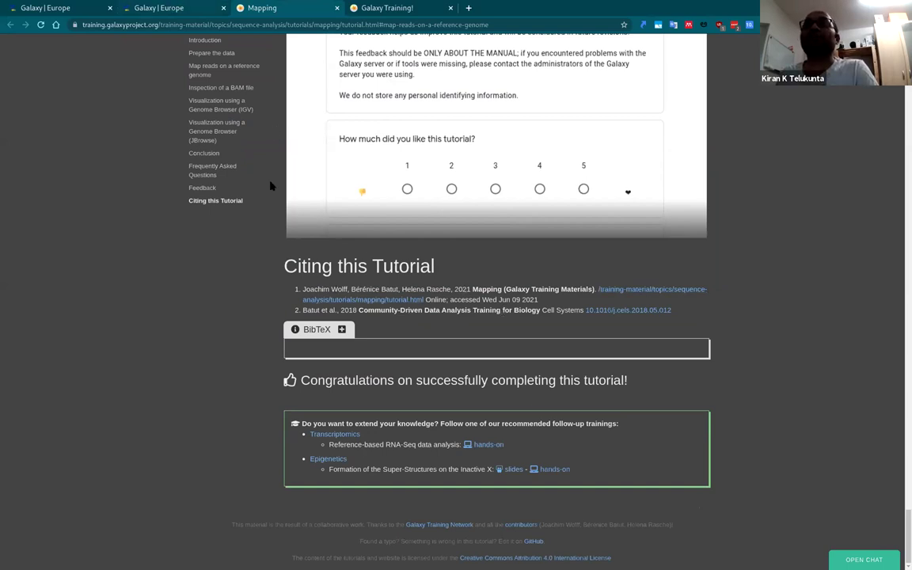
# Return briefly to Galaxy Europe, switch to the Google Slides presentation and show the slide "Let's get hands on with Galaxy".
pyautogui.hotkey('ctrl', 'pageup')
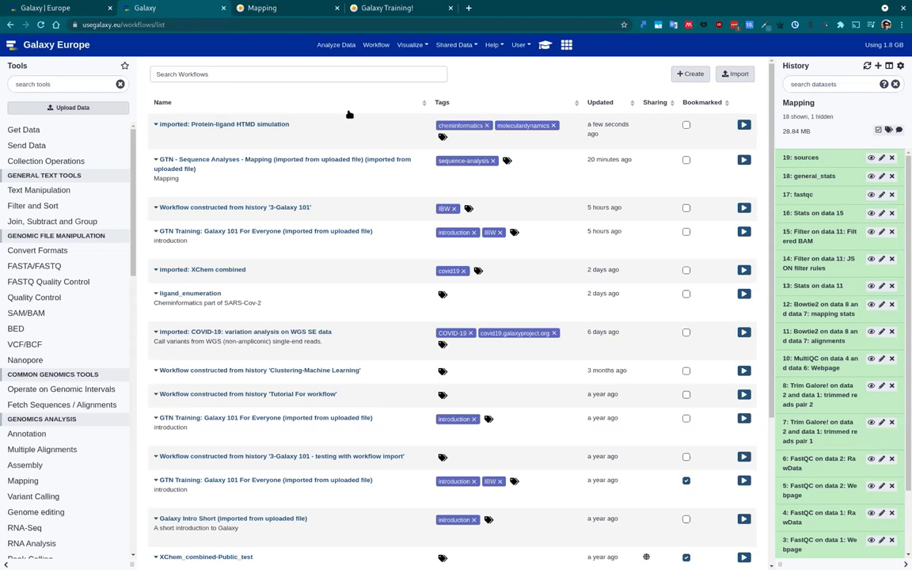
pyautogui.click(57, 9)
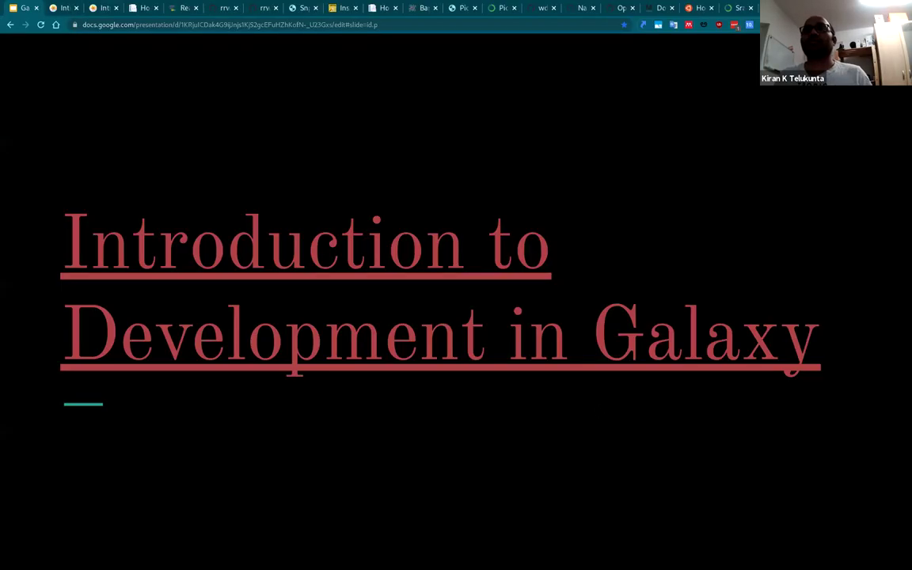
pyautogui.click(597, 411)
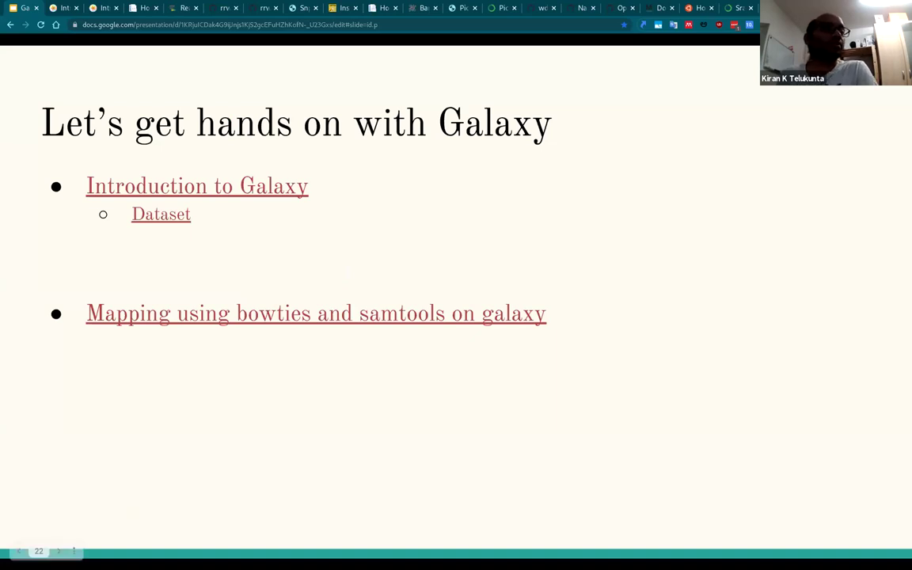